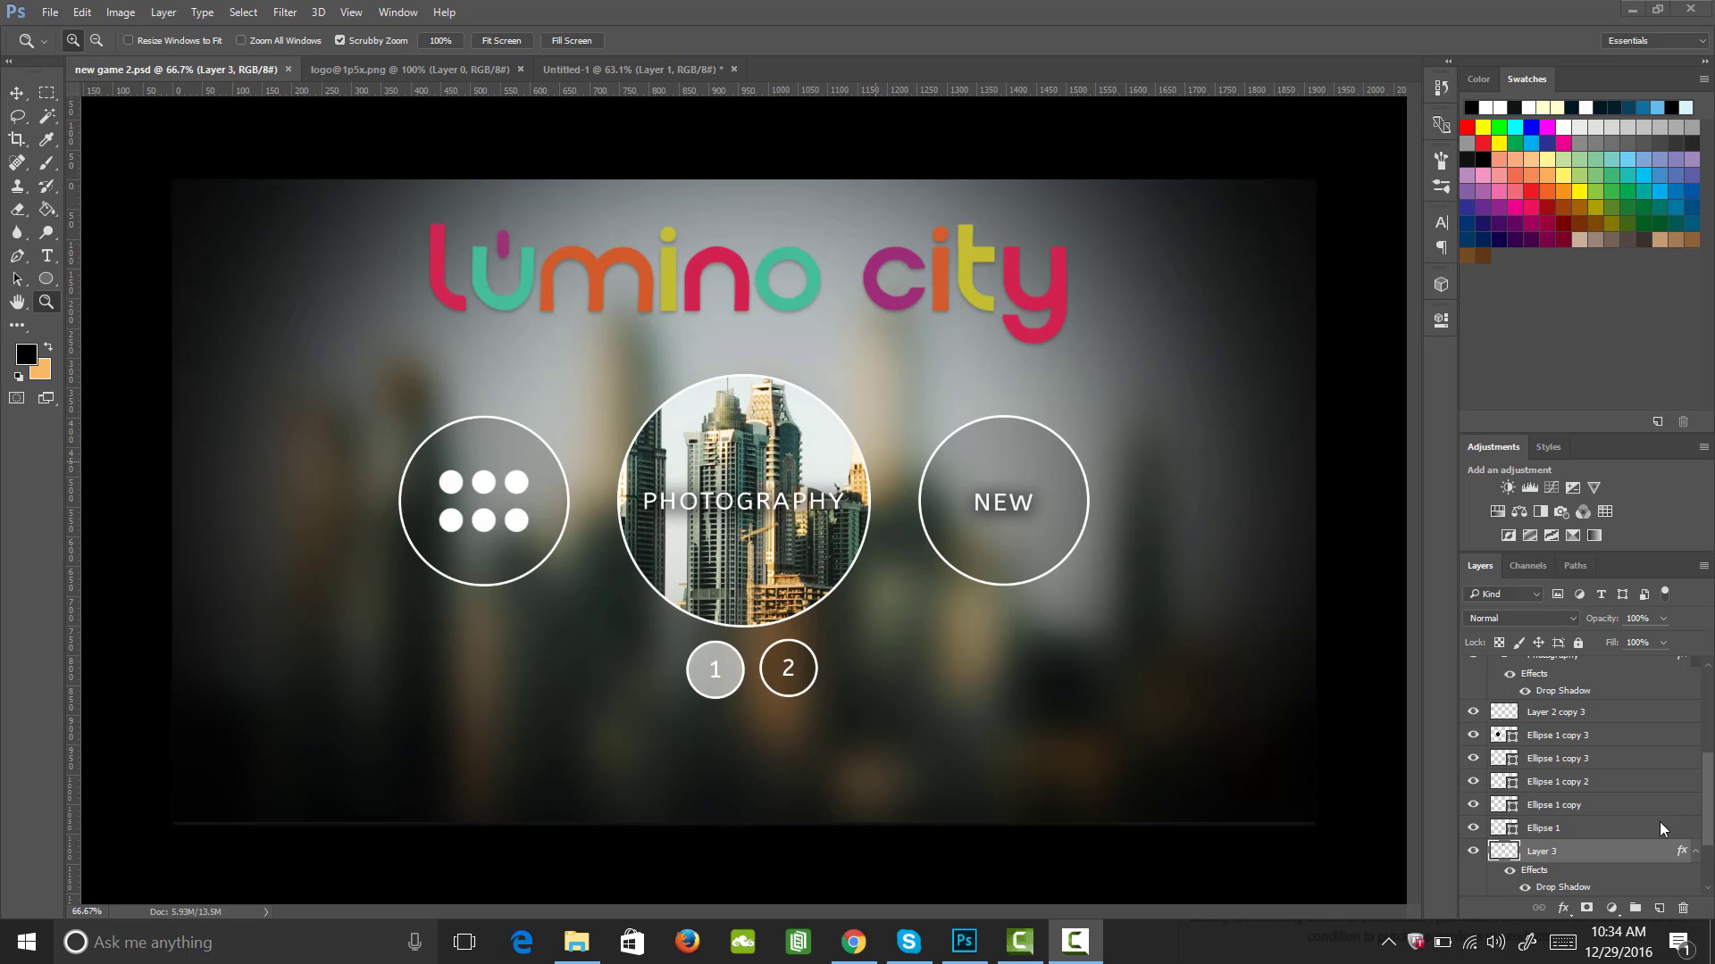
# - Bring up the Untitled-1 document, then switch to Chrome and copy the full-size pexels-photo-281502 skyline image
pyautogui.click(604, 67)
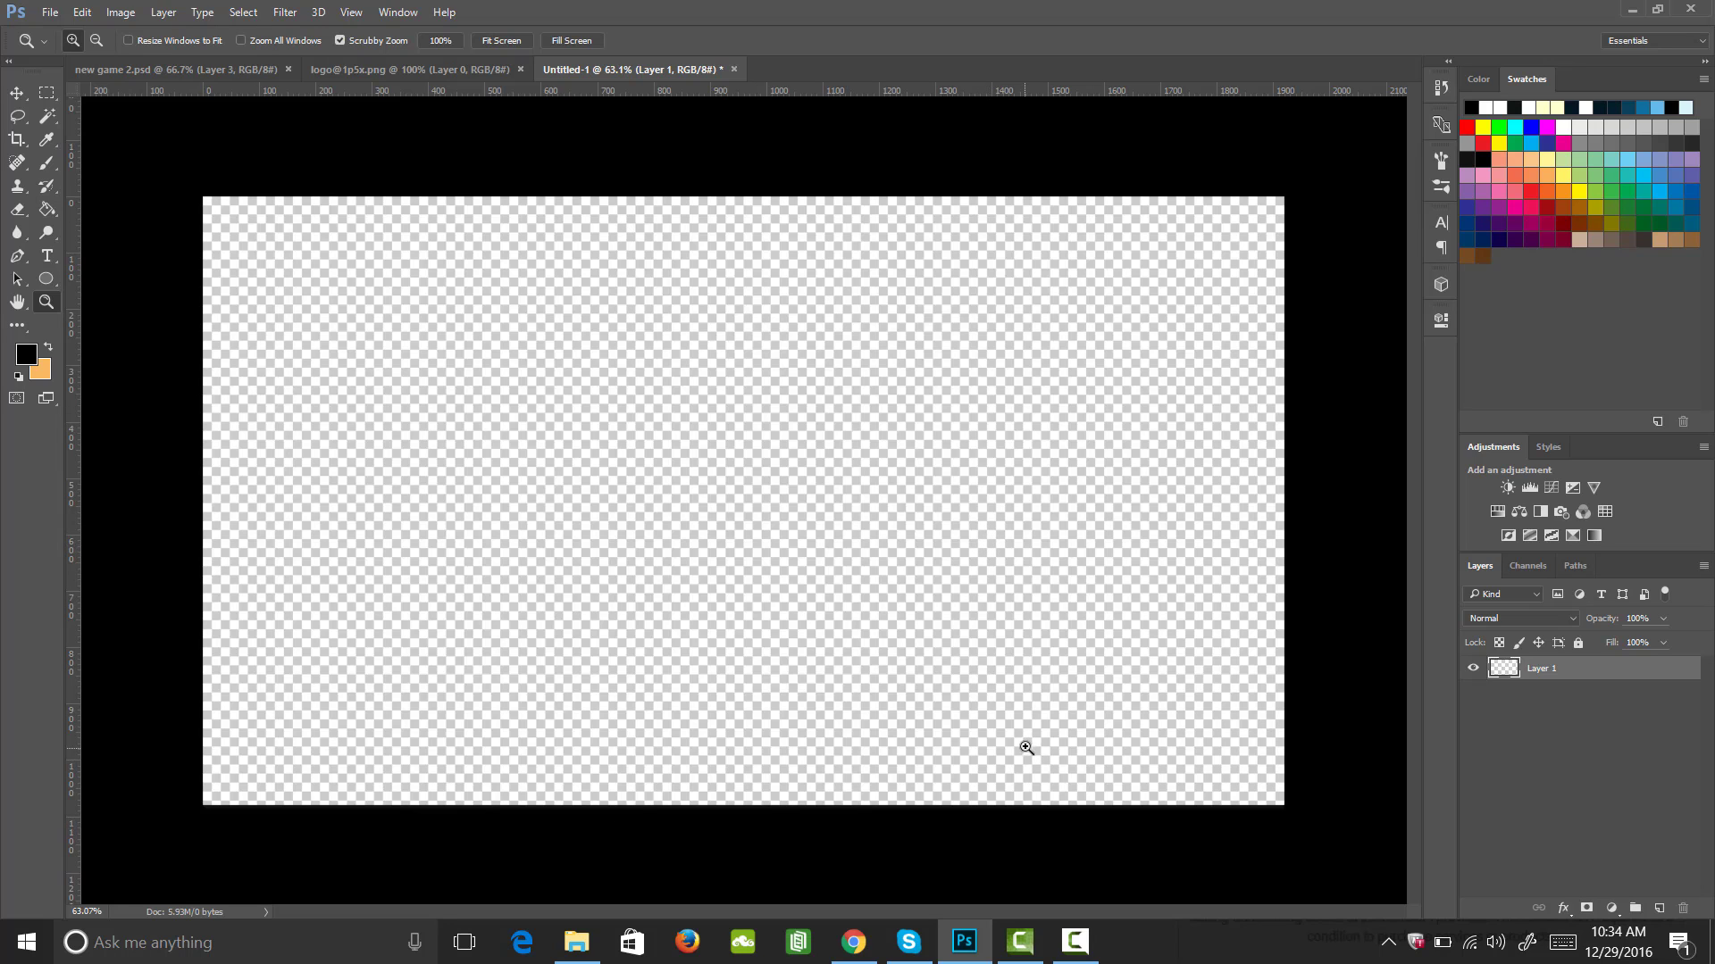
pyautogui.click(858, 954)
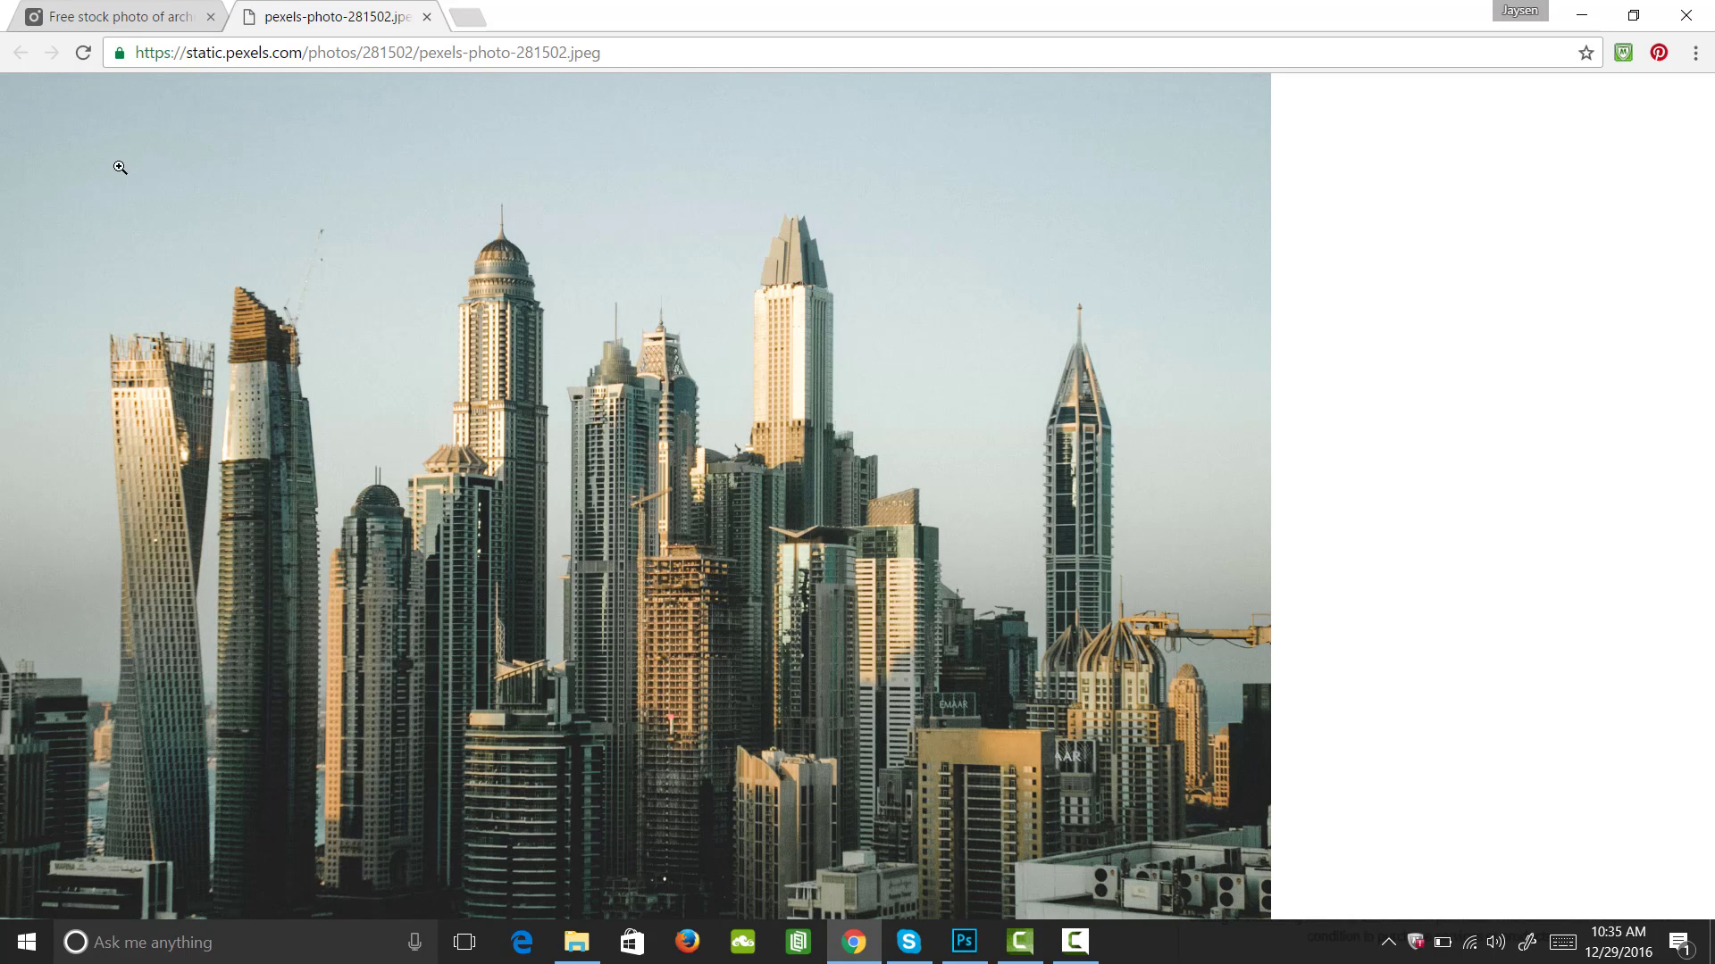
pyautogui.click(116, 27)
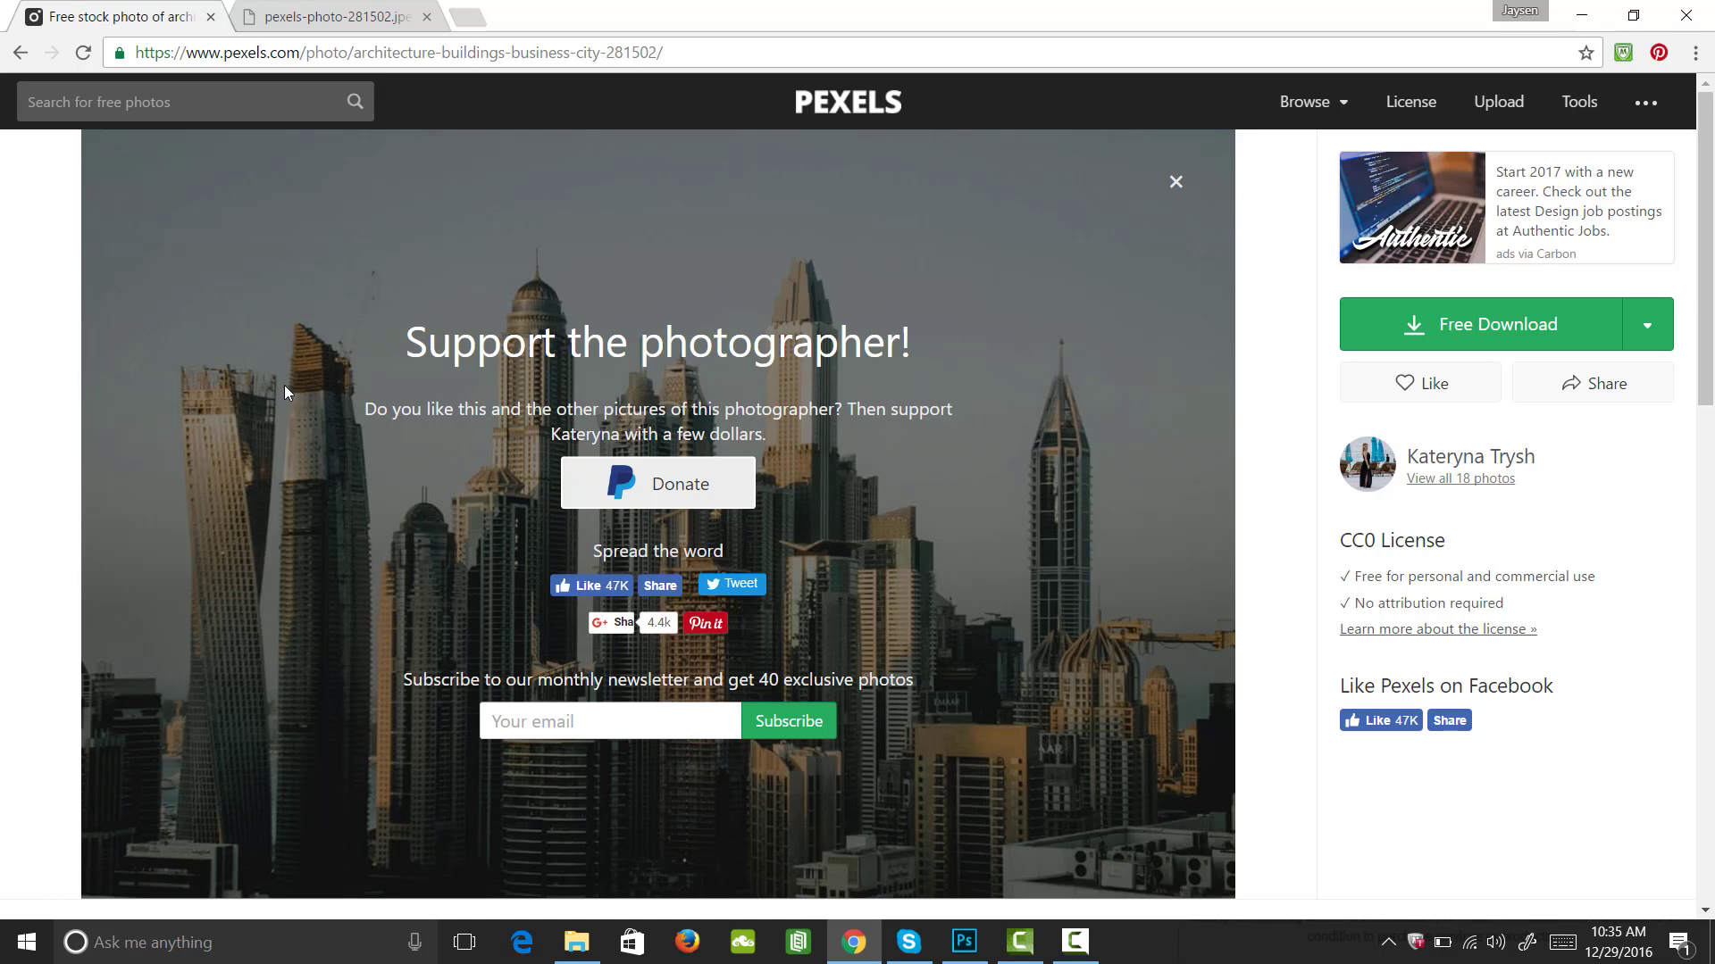
pyautogui.click(291, 18)
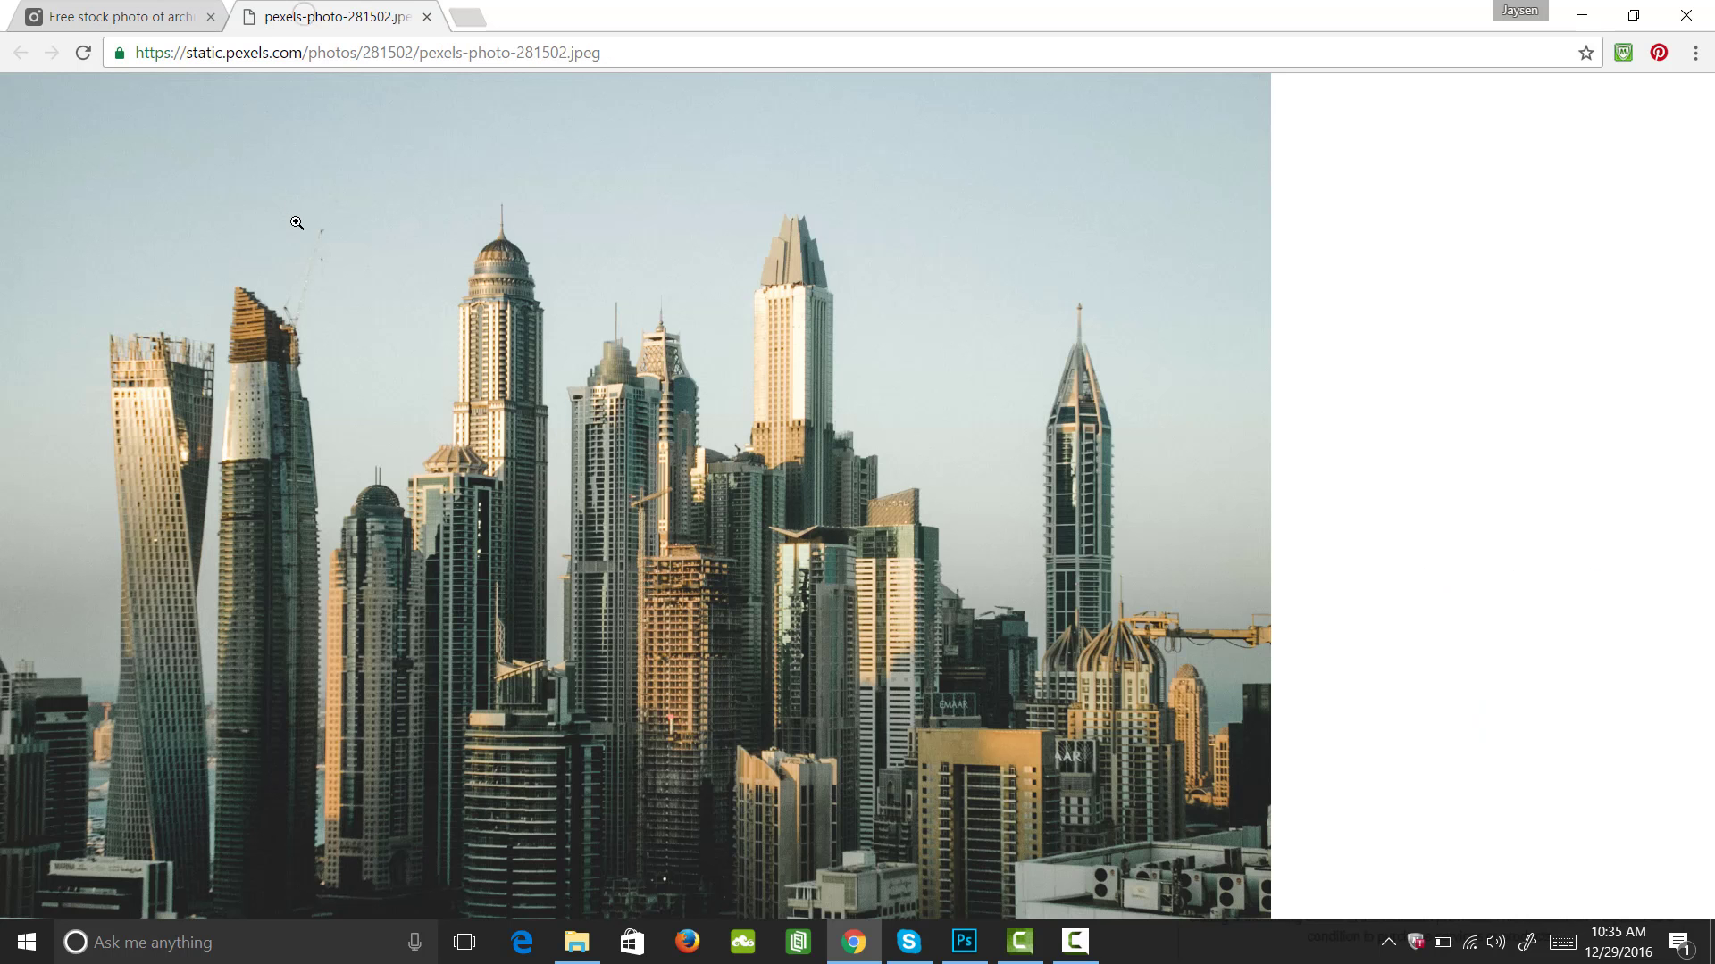
pyautogui.rightClick(608, 435)
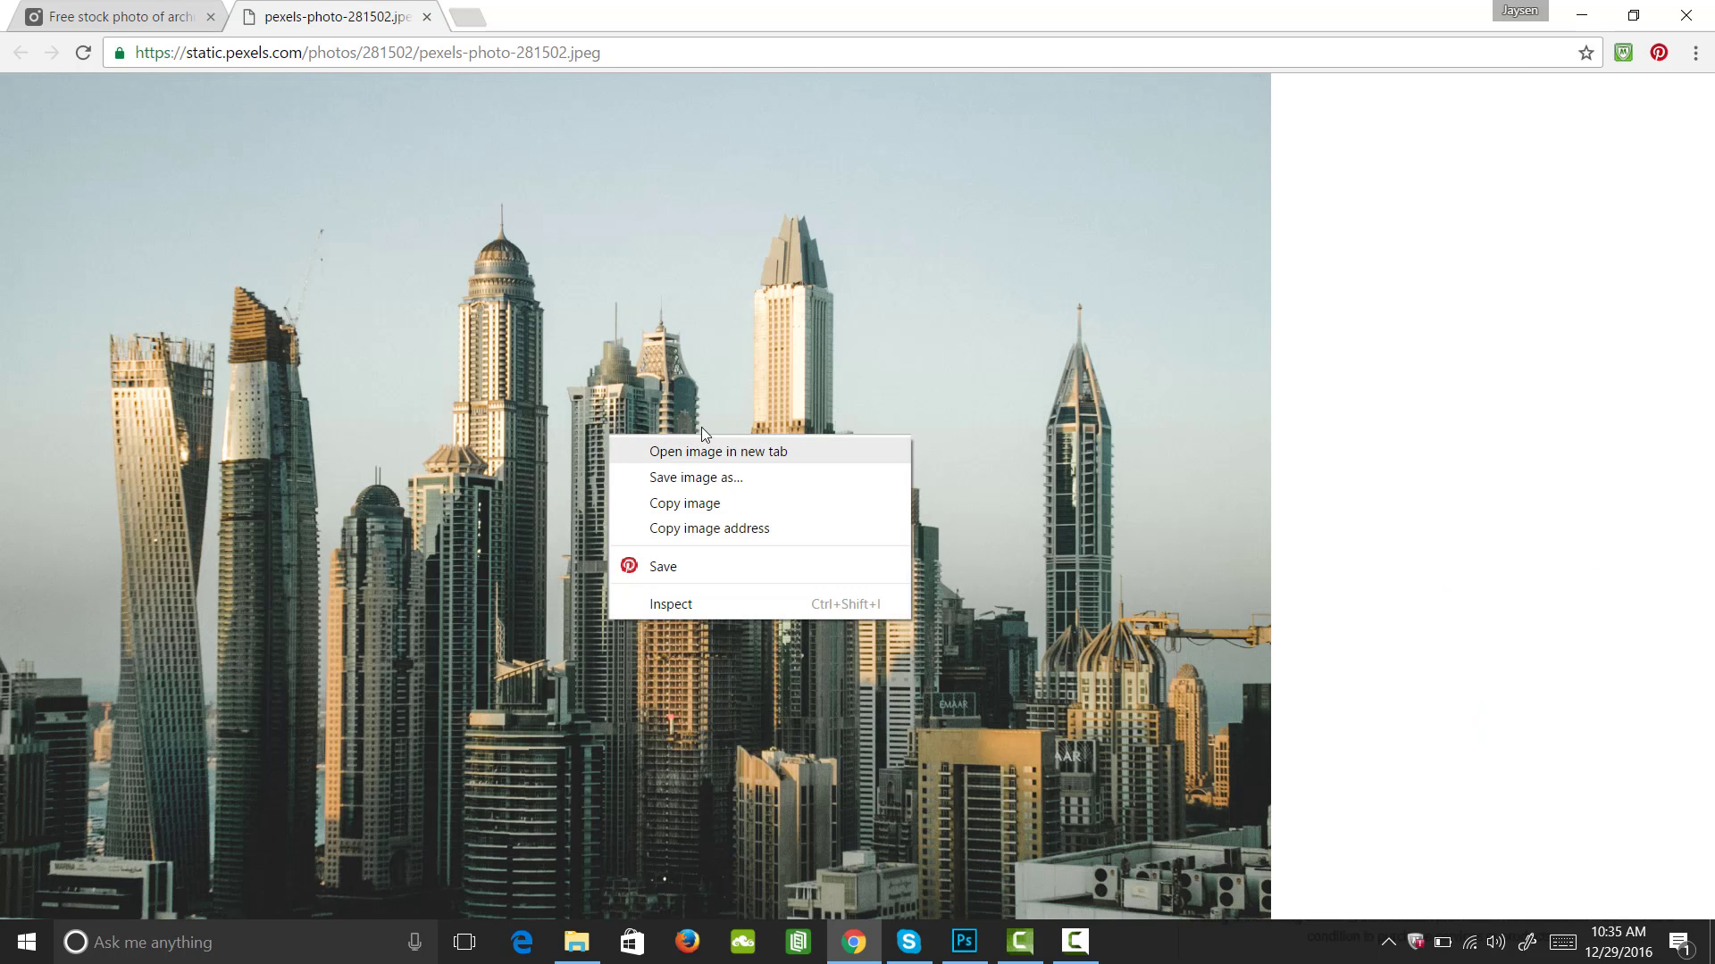
pyautogui.click(717, 504)
# - Switch to Photoshop, paste the skyline photo into the blank document and scale it to about 47% to cover the canvas
pyautogui.click(963, 942)
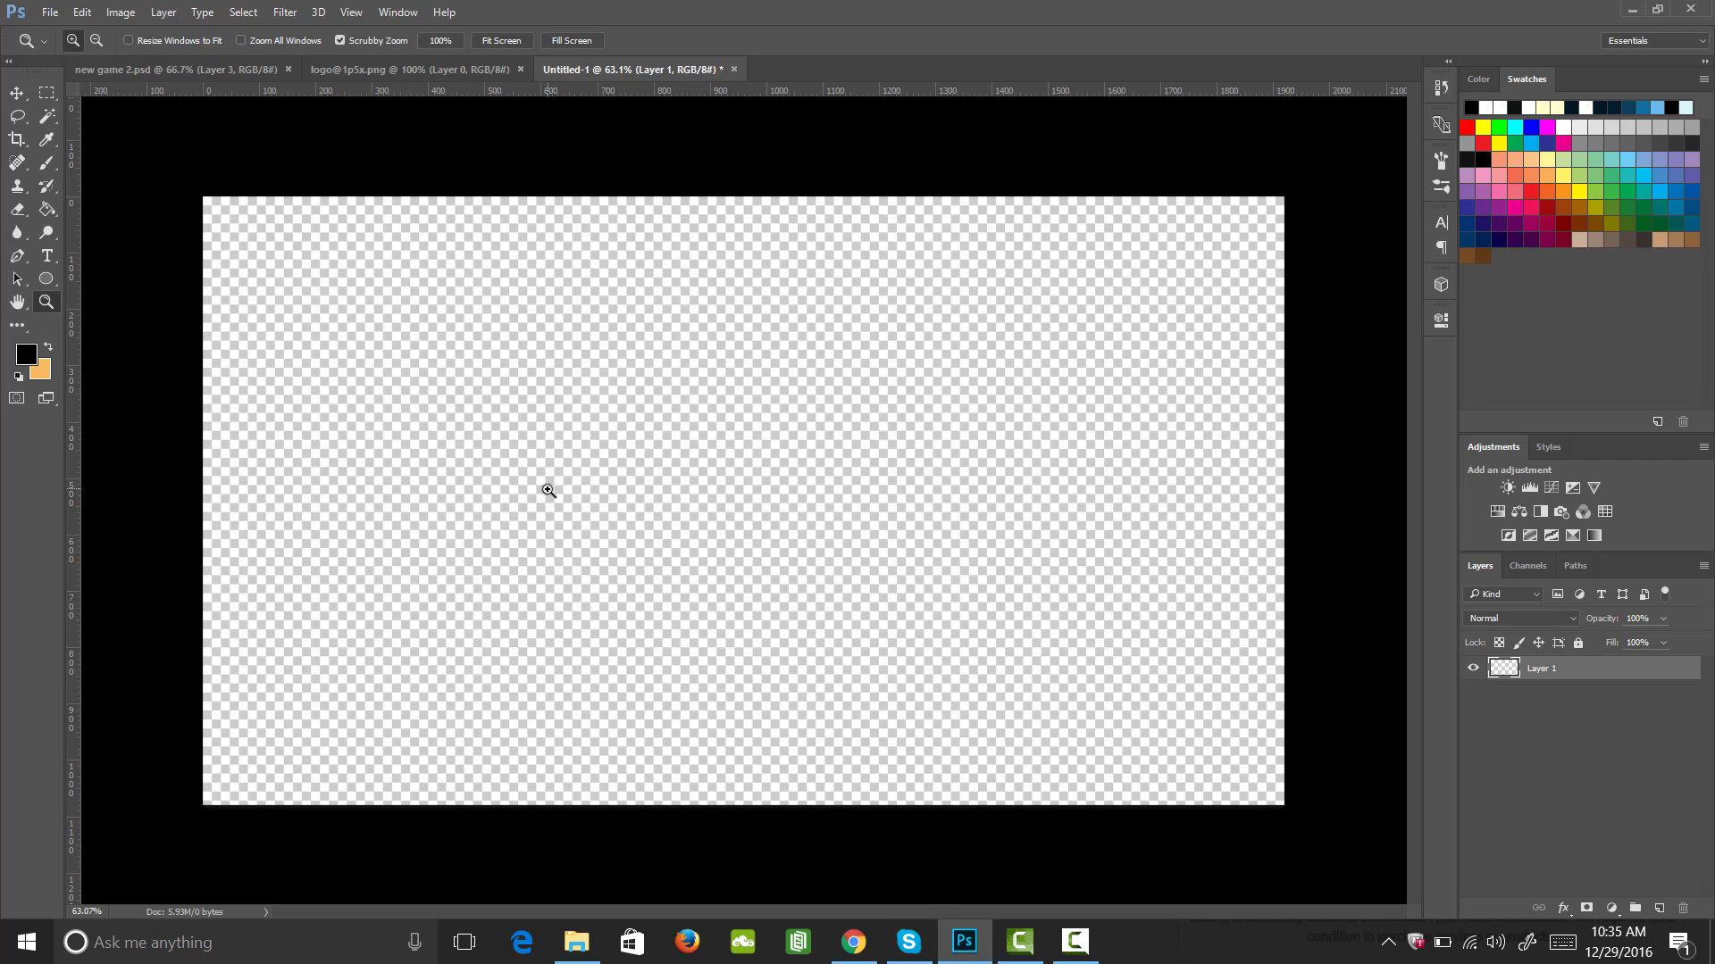
pyautogui.press('ctrl')
pyautogui.hotkey('ctrl', 'v')
pyautogui.hotkey('ctrl', 't')
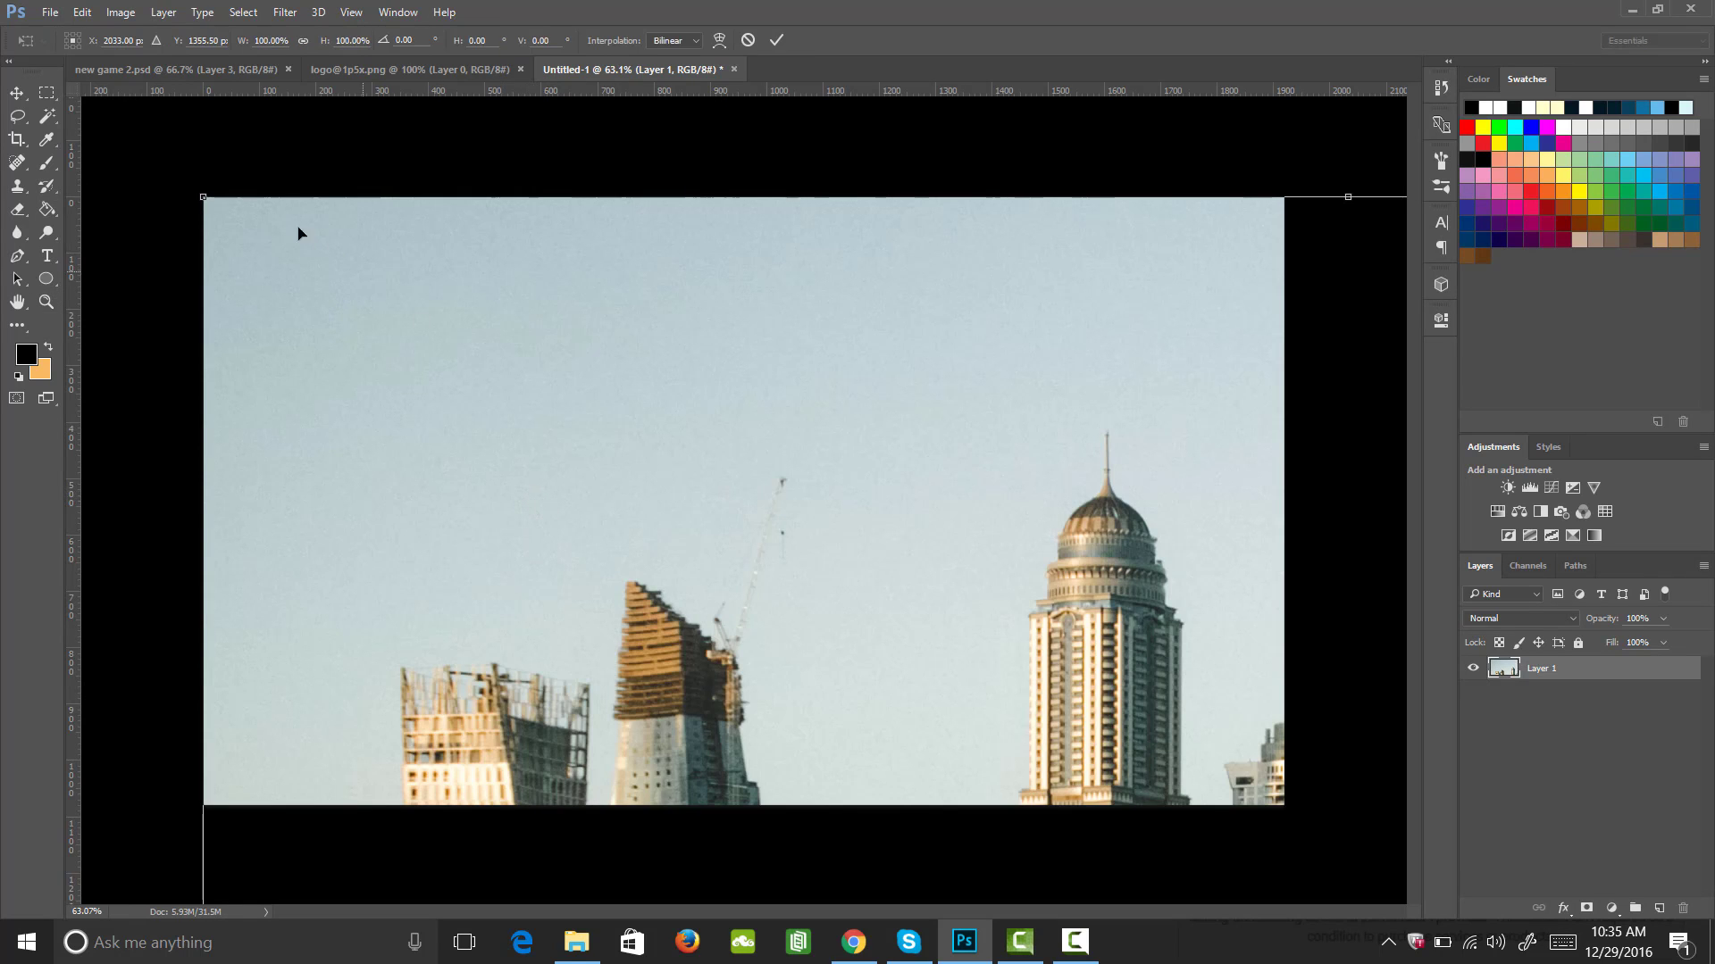
pyautogui.moveTo(201, 198); pyautogui.dragTo(305, 332)
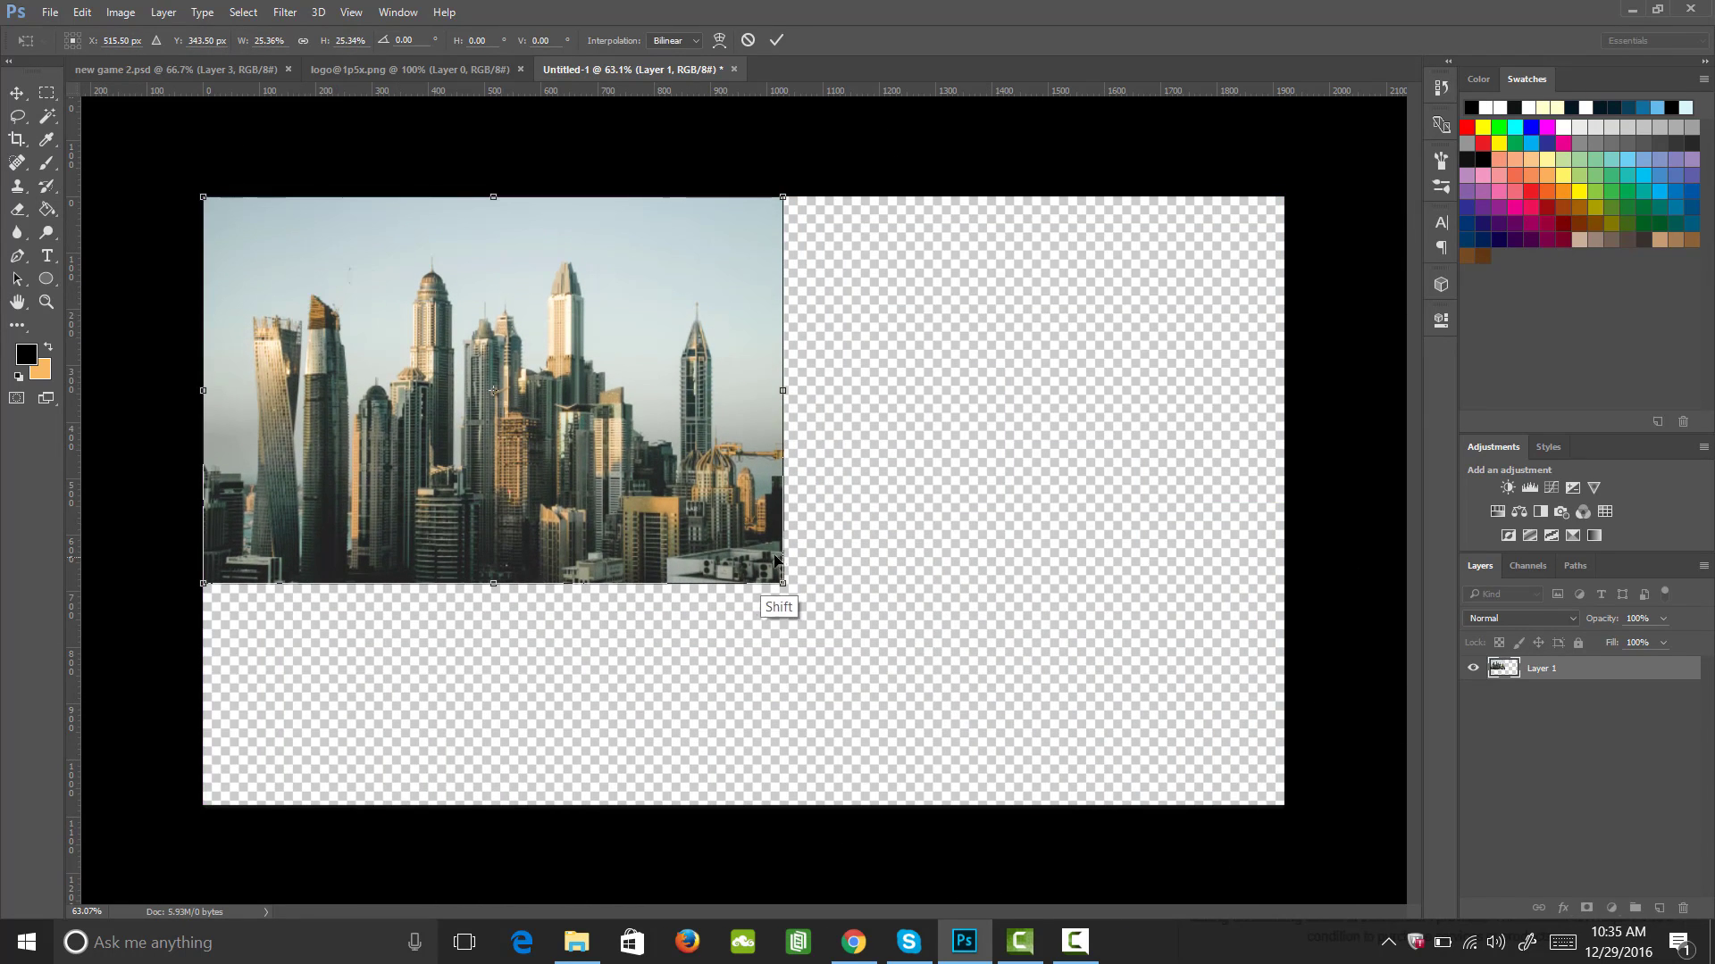
pyautogui.moveTo(782, 583); pyautogui.dragTo(1320, 863)
pyautogui.moveTo(787, 628); pyautogui.dragTo(787, 605)
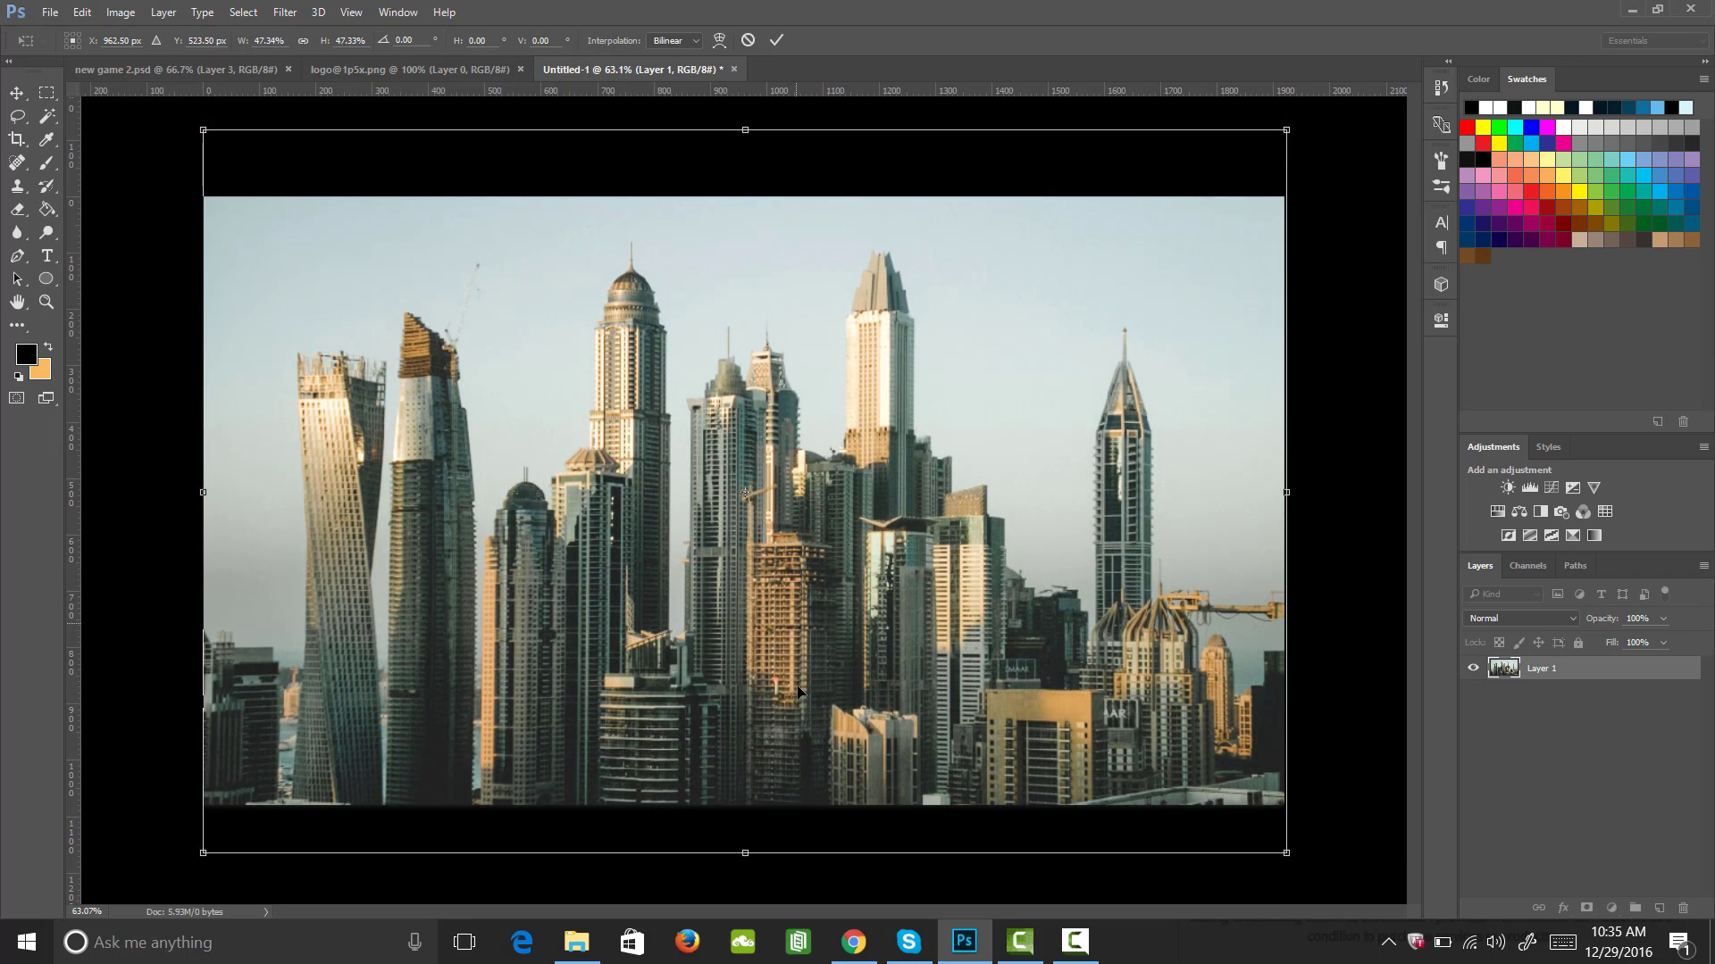
pyautogui.press('z')
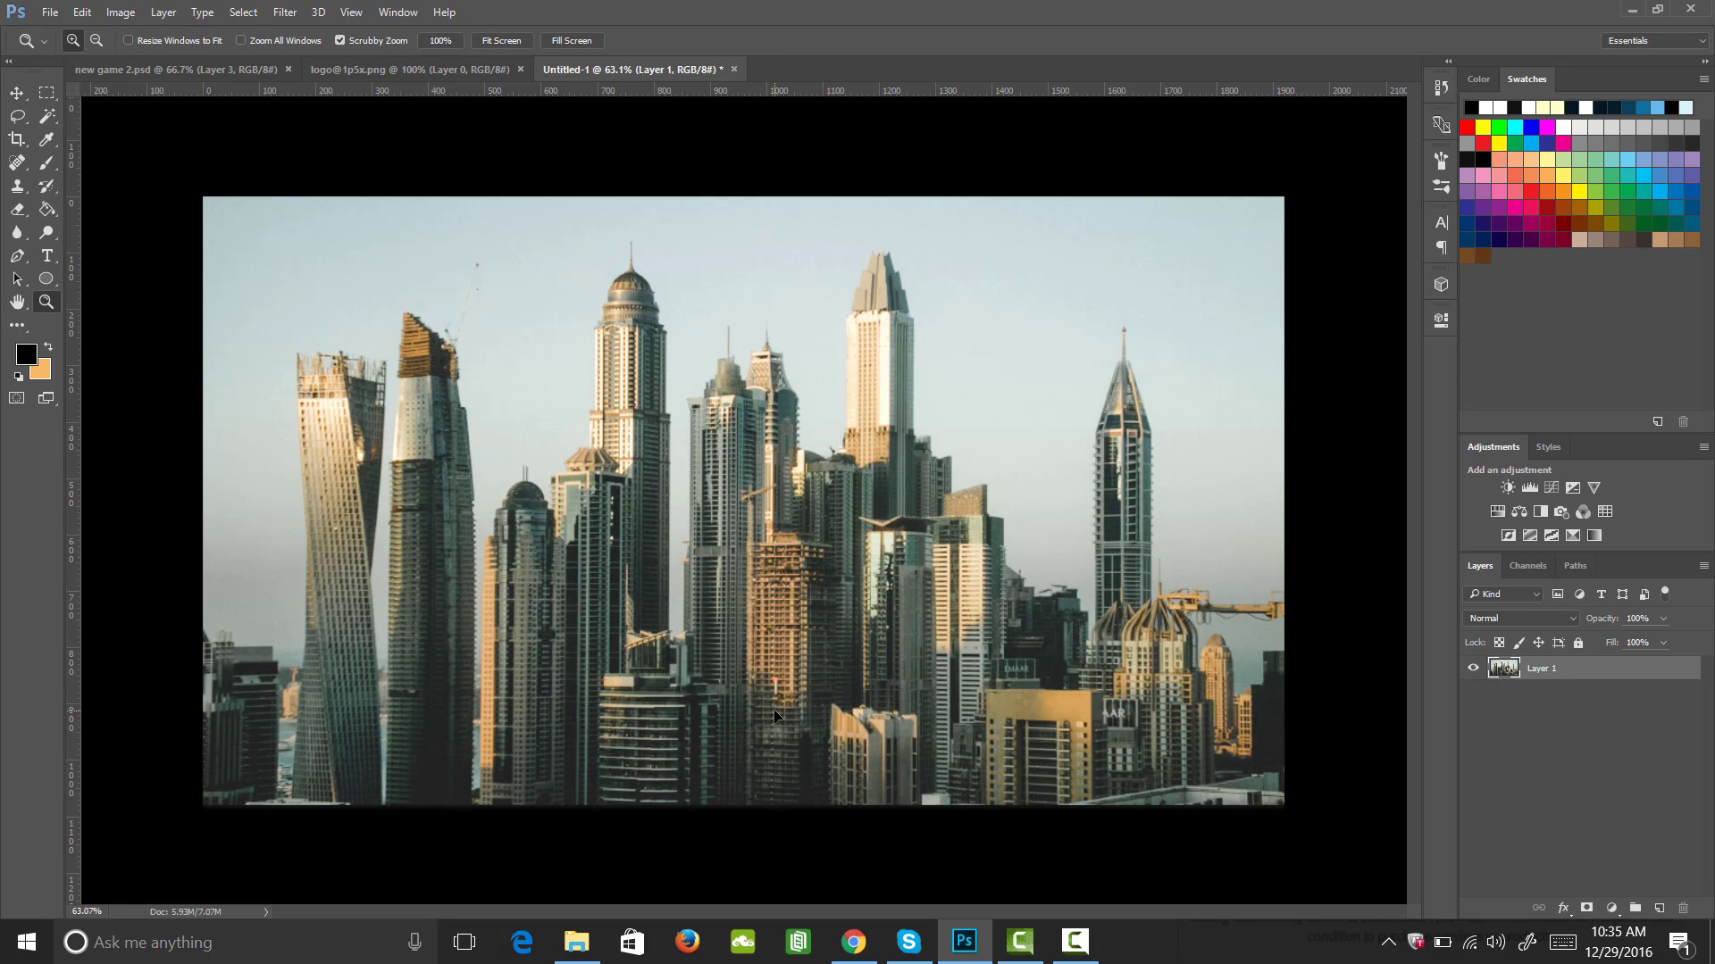
# - Draw an unfilled circle about 436 px wide with a 10 px white stroke over the photo using the Ellipse tool
pyautogui.click(47, 280)
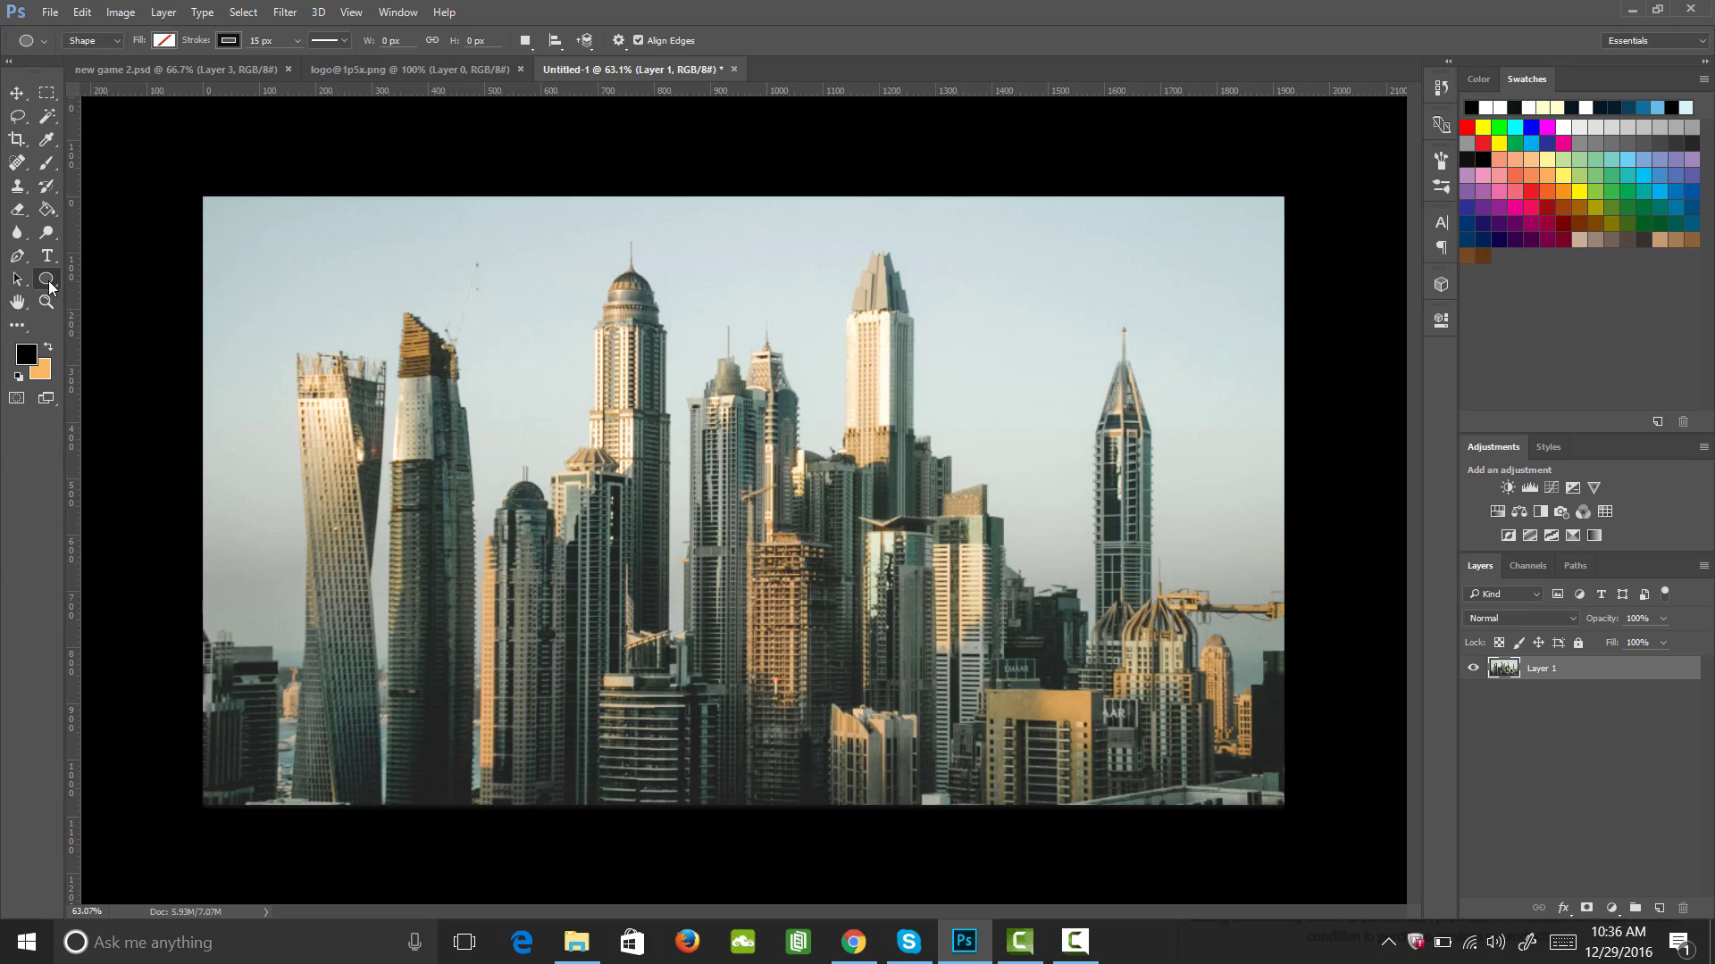
pyautogui.click(230, 41)
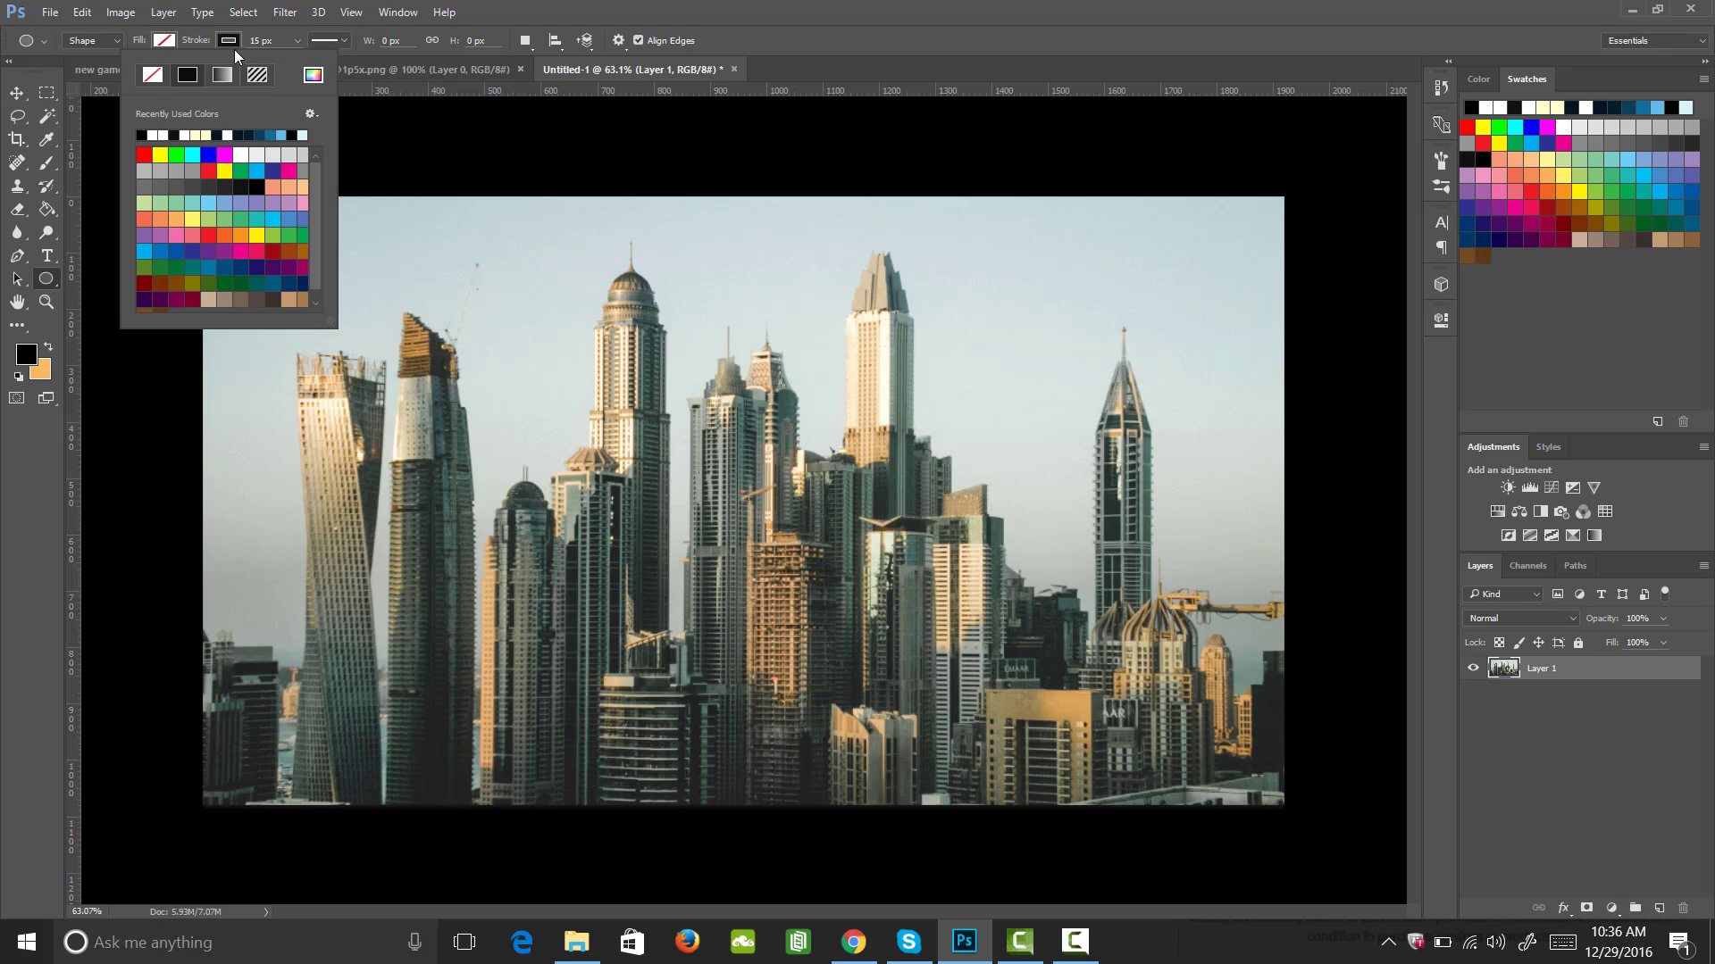
pyautogui.doubleClick(256, 40)
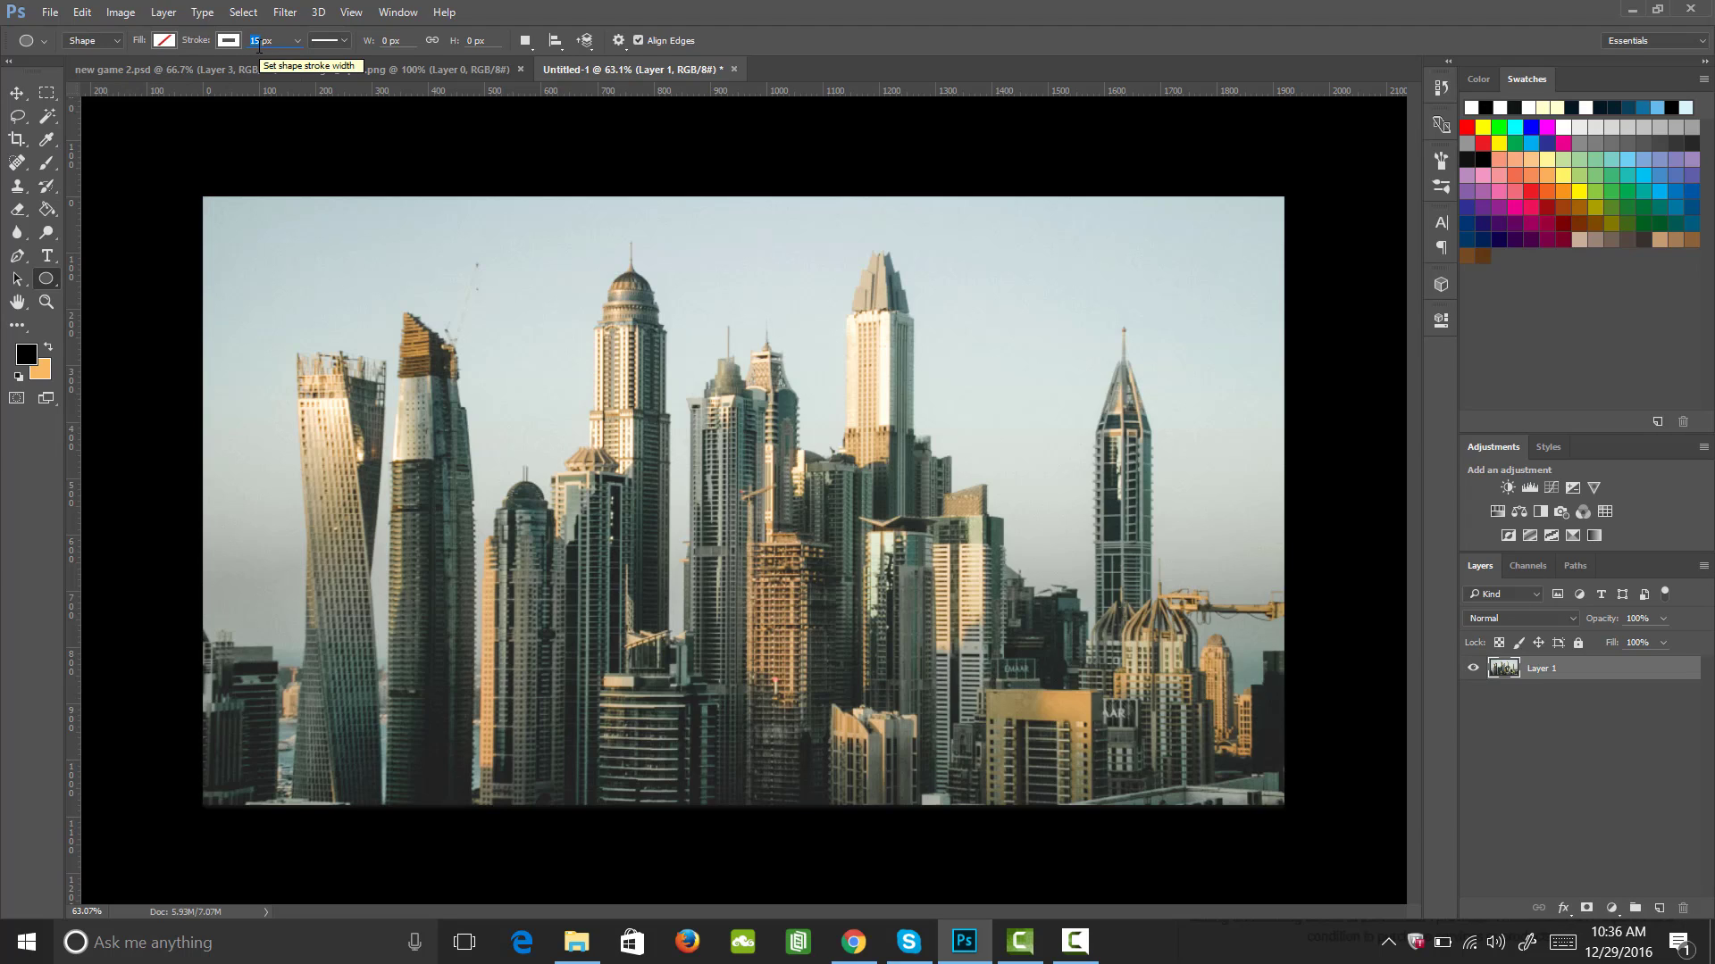
pyautogui.write('1')
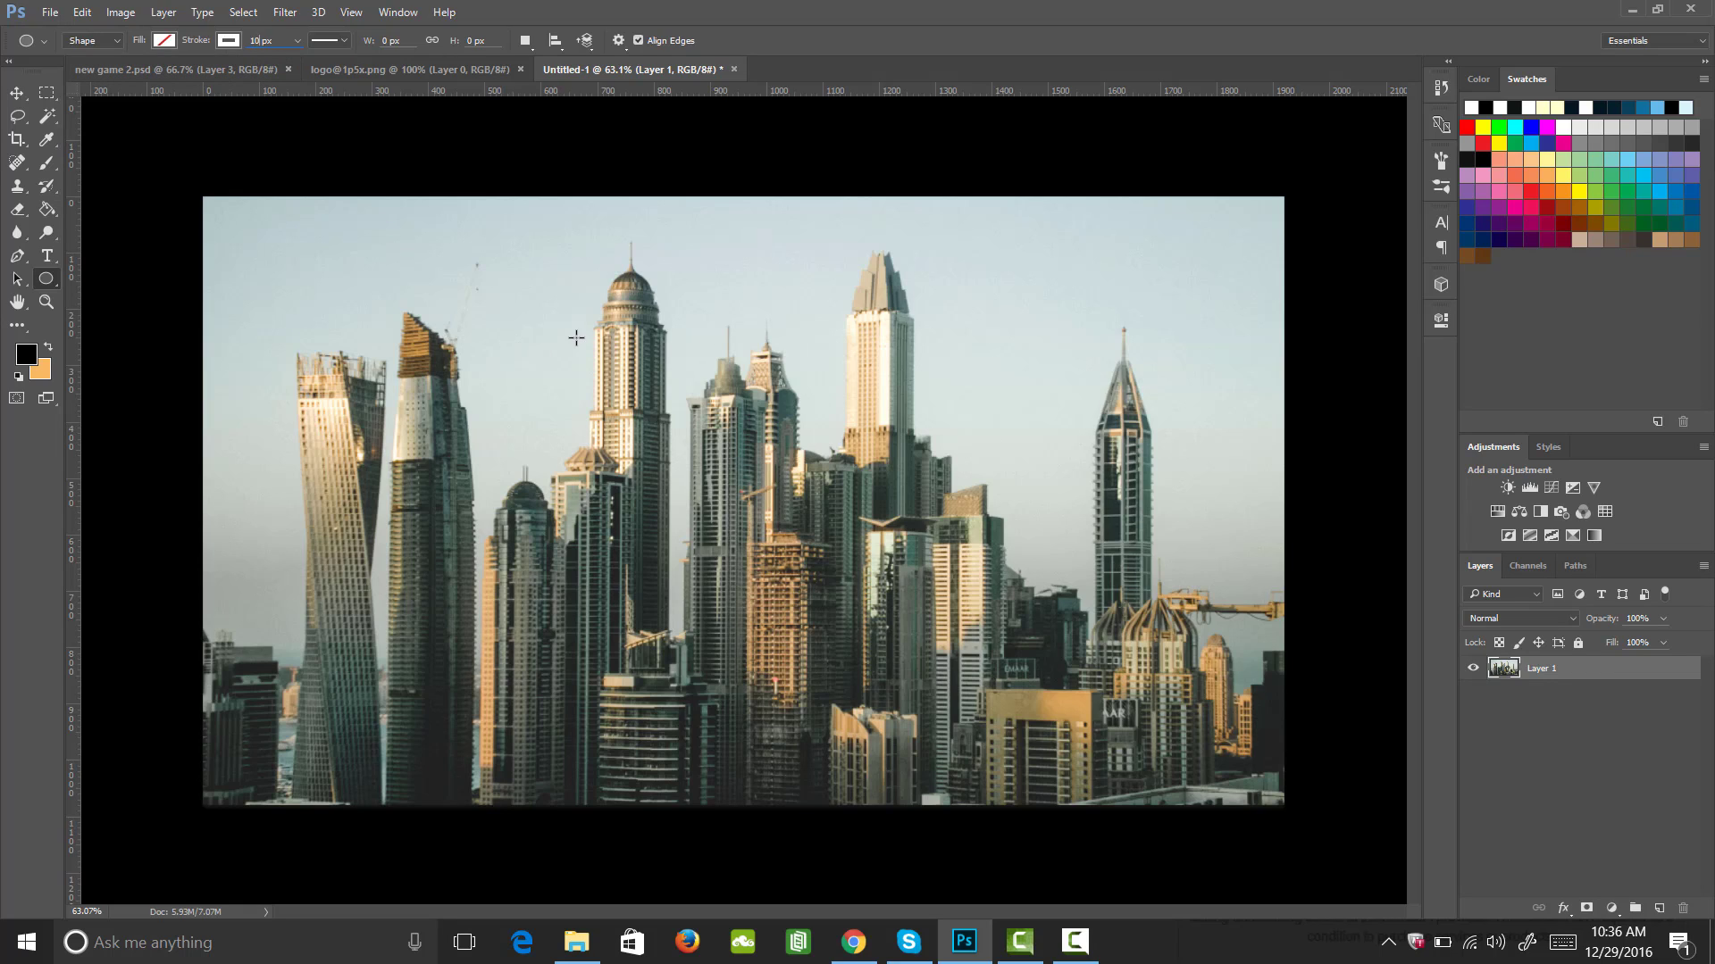
pyautogui.moveTo(770, 492); pyautogui.dragTo(784, 535)
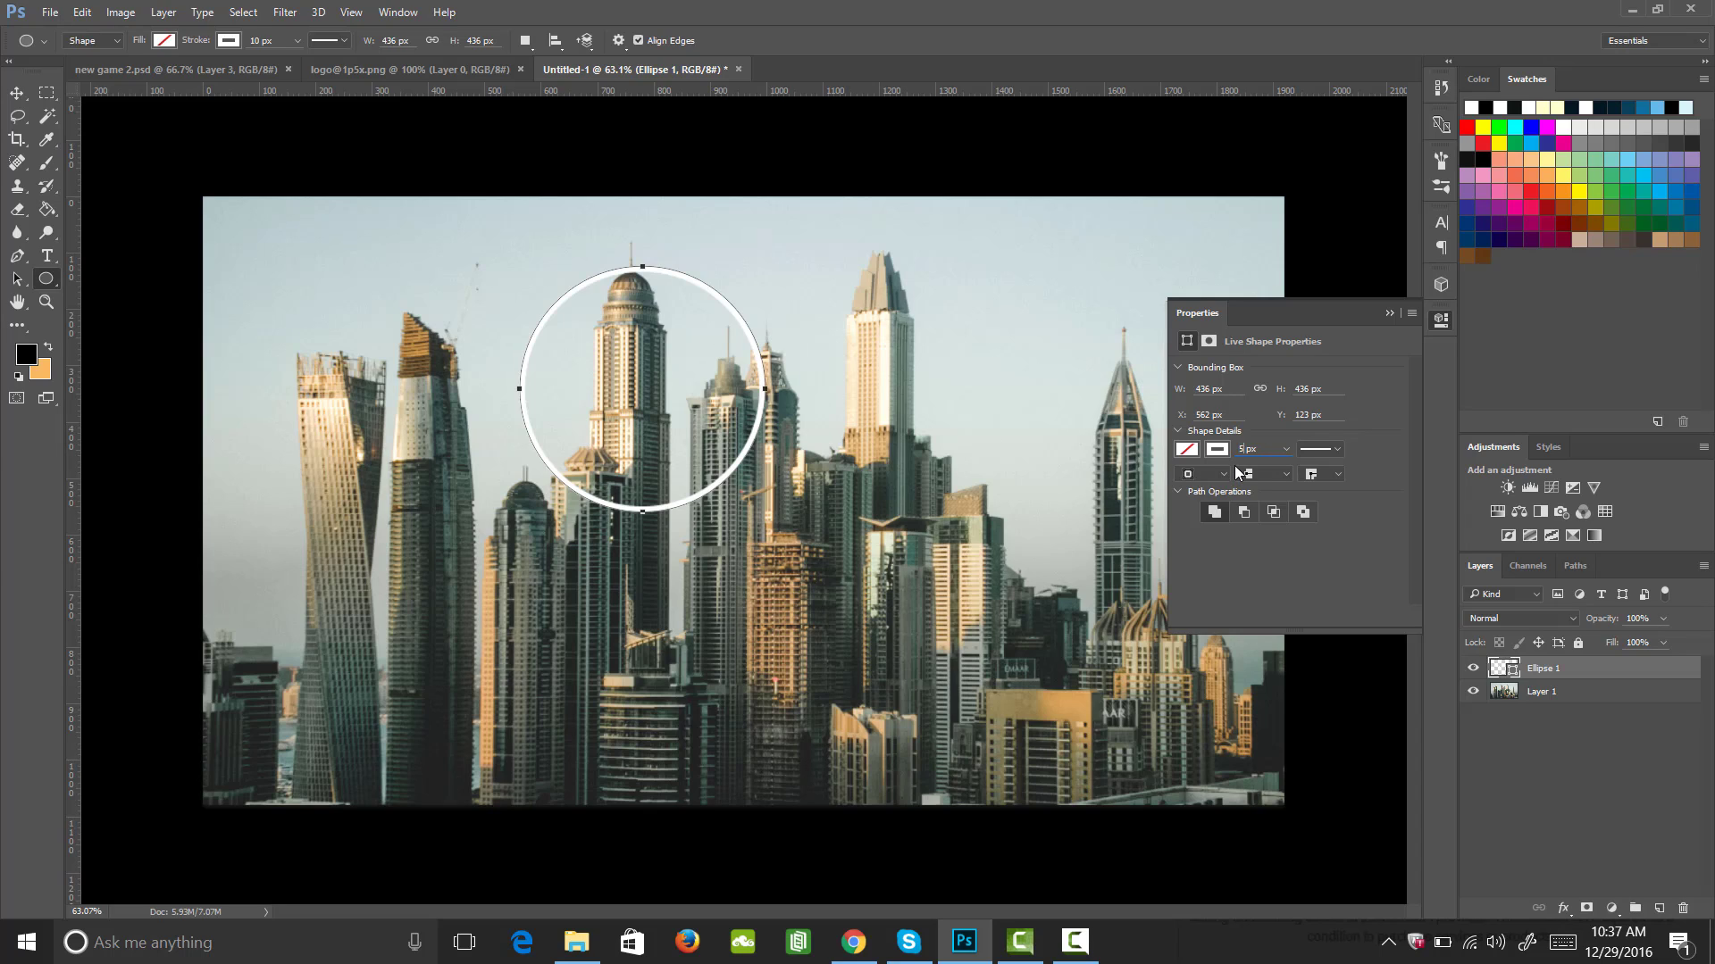
# - Set the circle's stroke width to 4 px and move the circle to the centre of the canvas
pyautogui.press('Return')
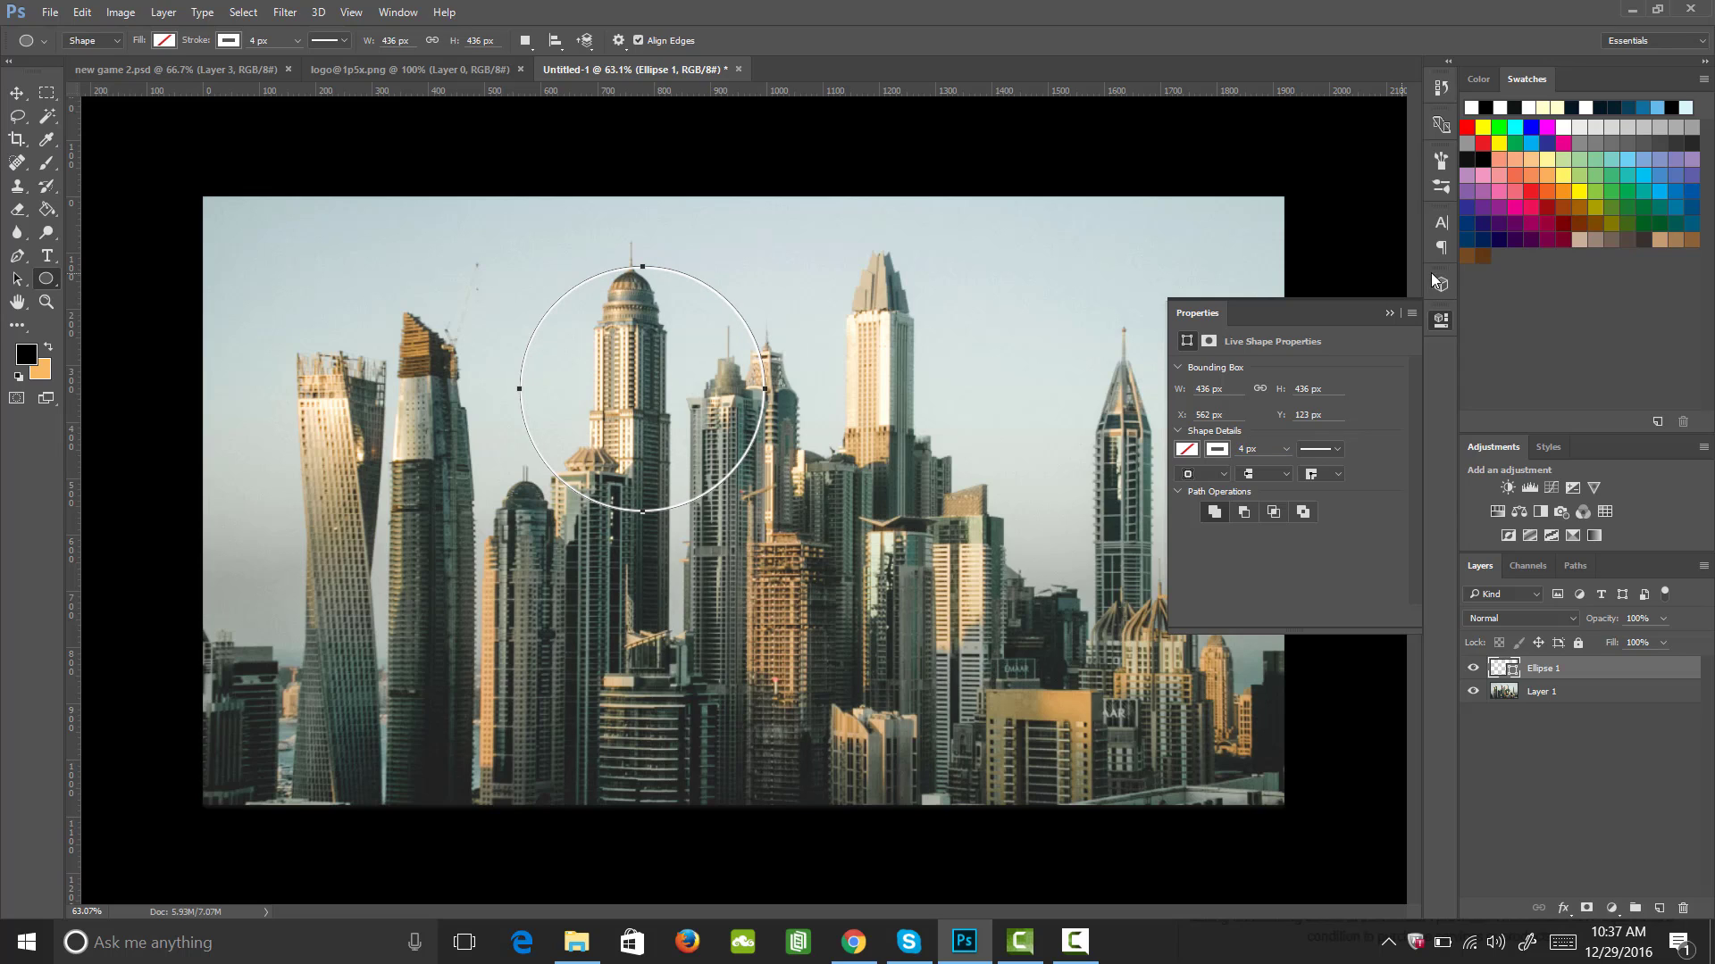
pyautogui.click(1440, 320)
pyautogui.press('v')
pyautogui.moveTo(614, 416); pyautogui.dragTo(710, 515)
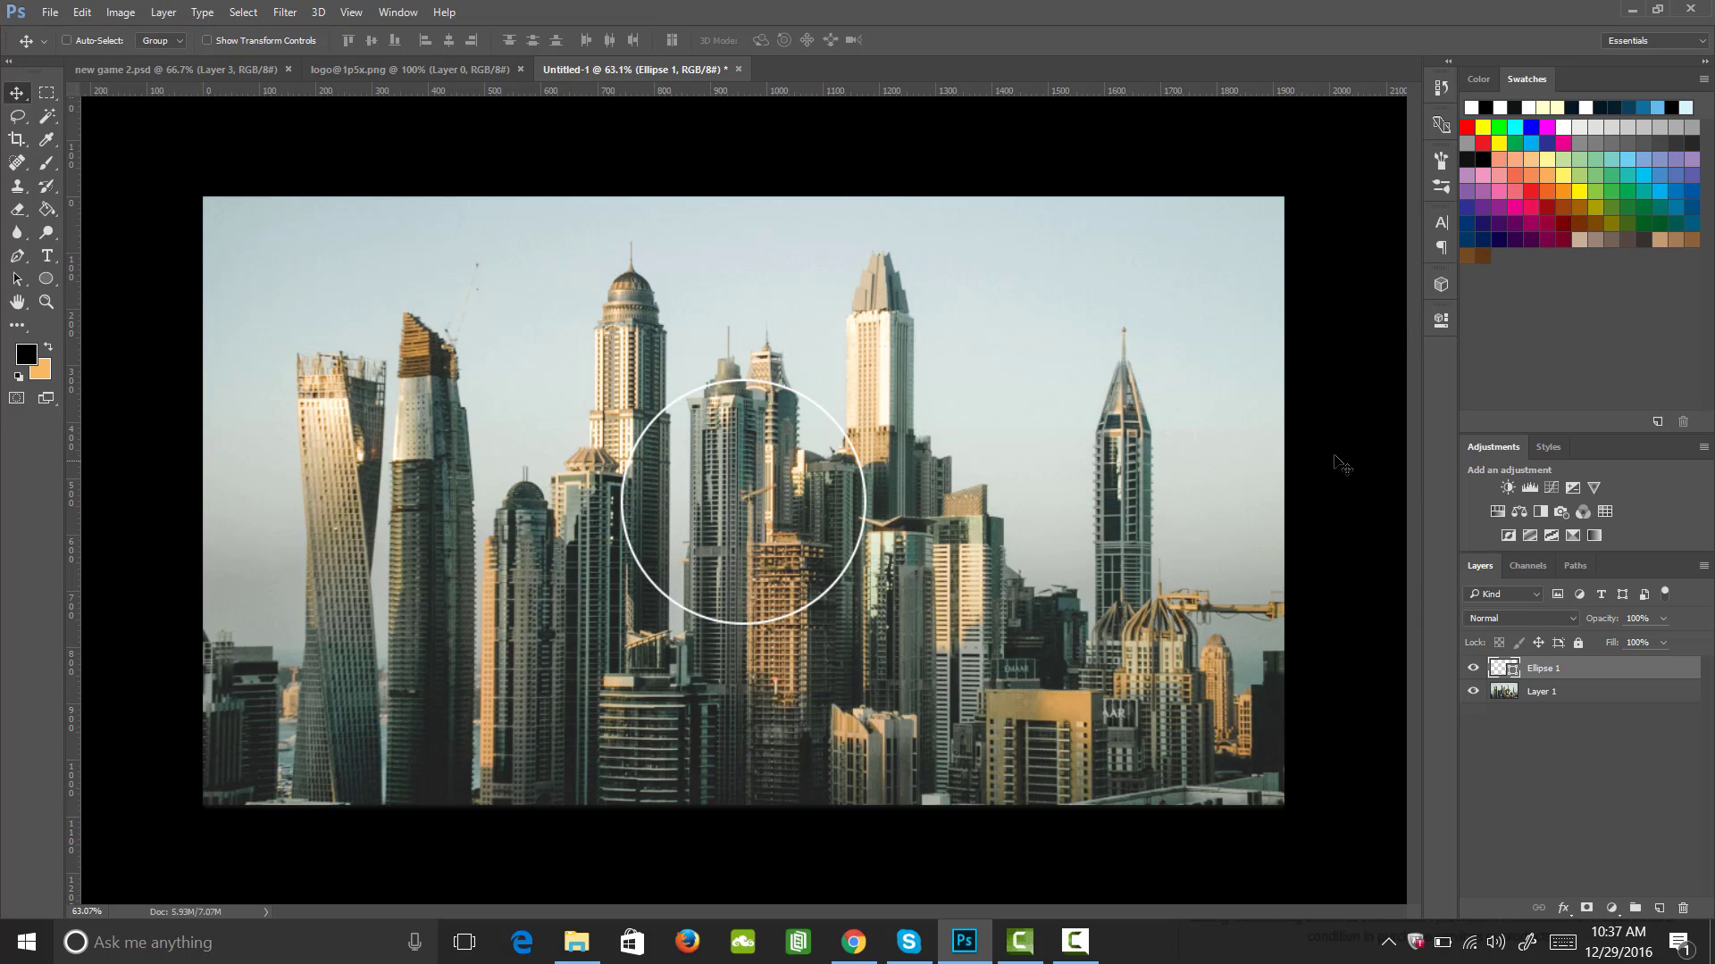
pyautogui.click(353, 12)
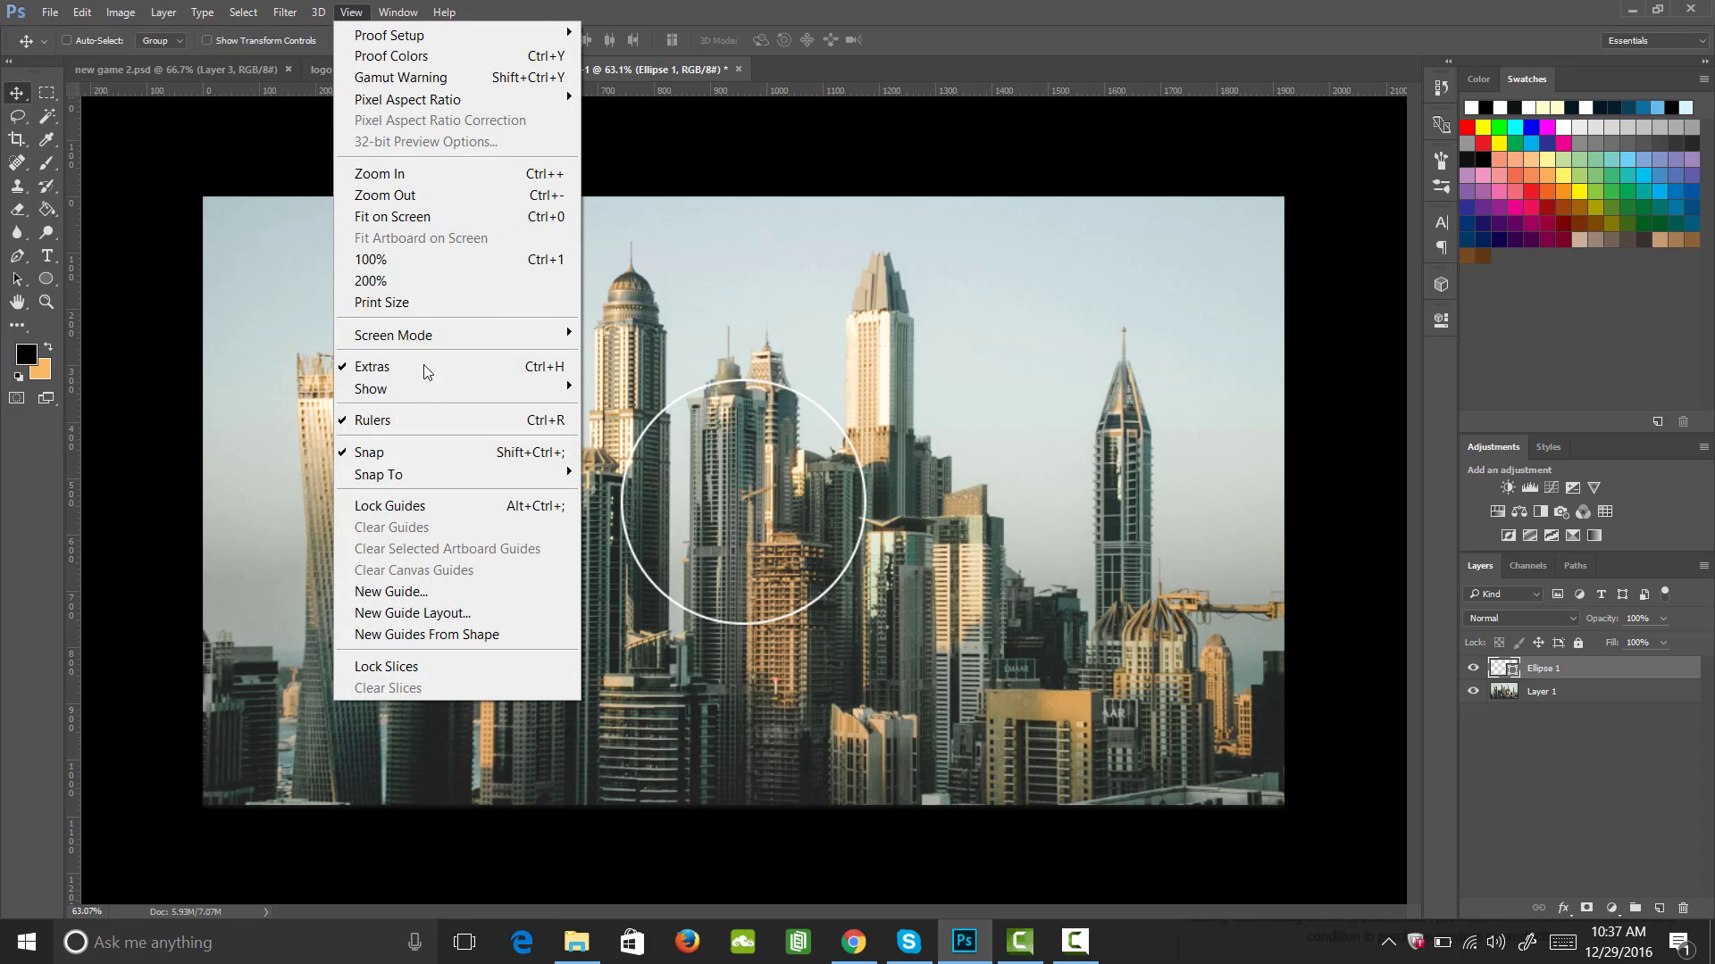
pyautogui.moveTo(436, 473)
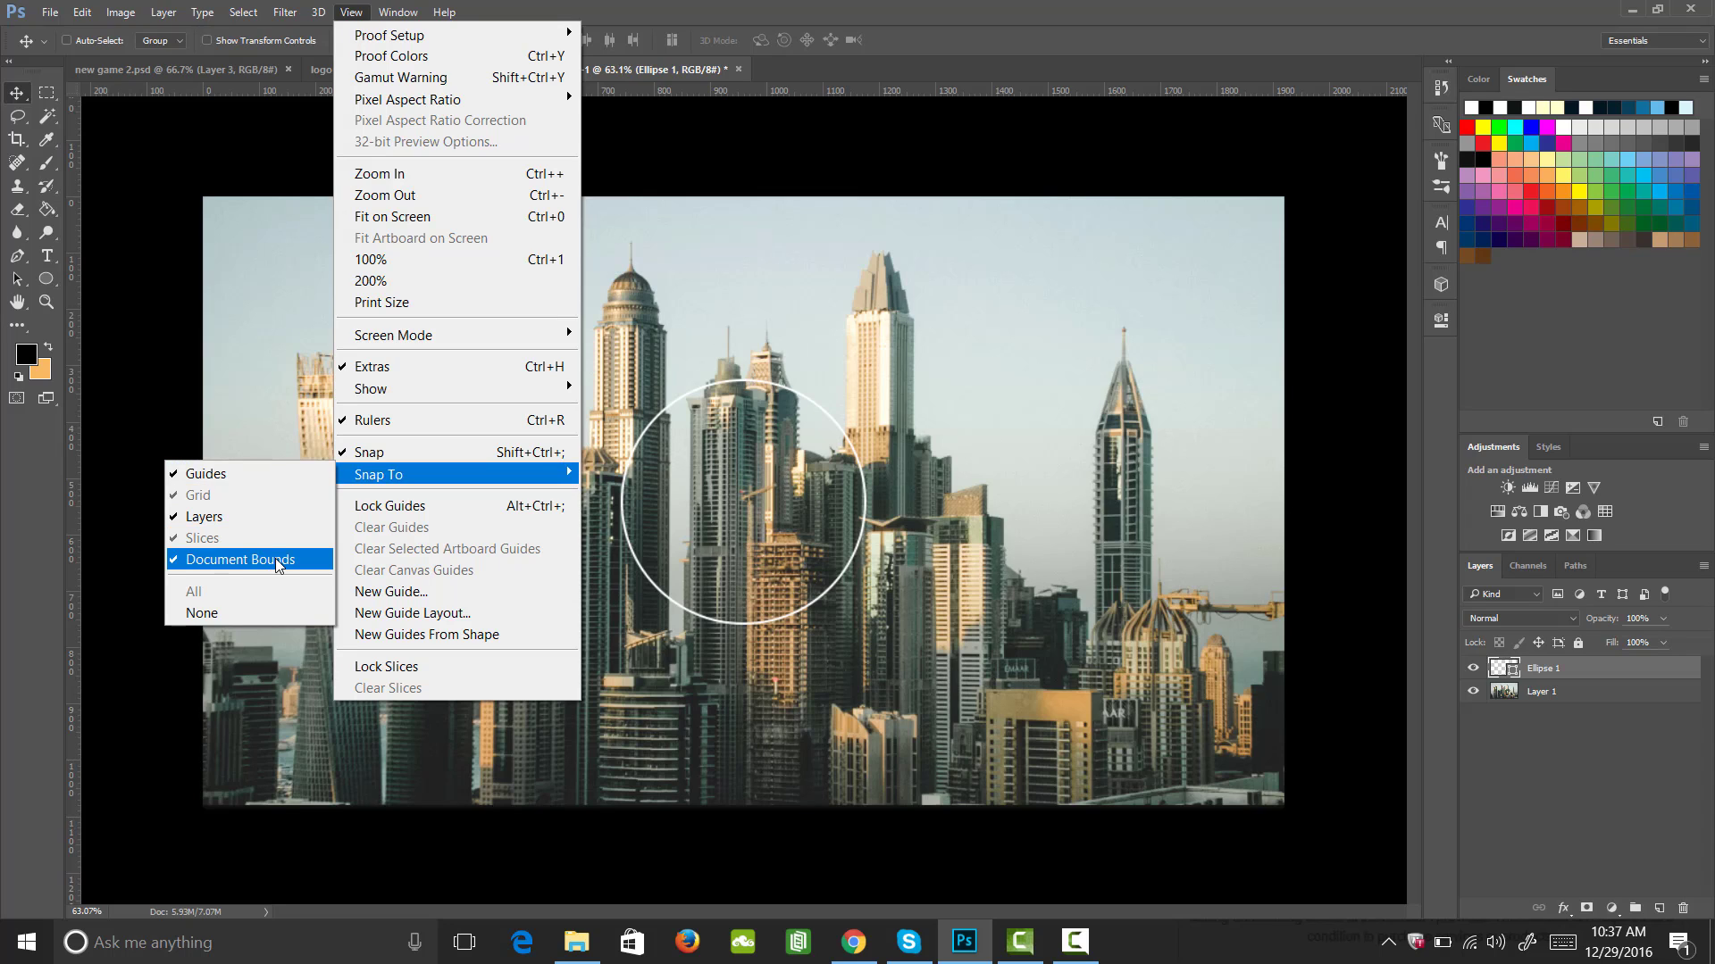
pyautogui.click(162, 382)
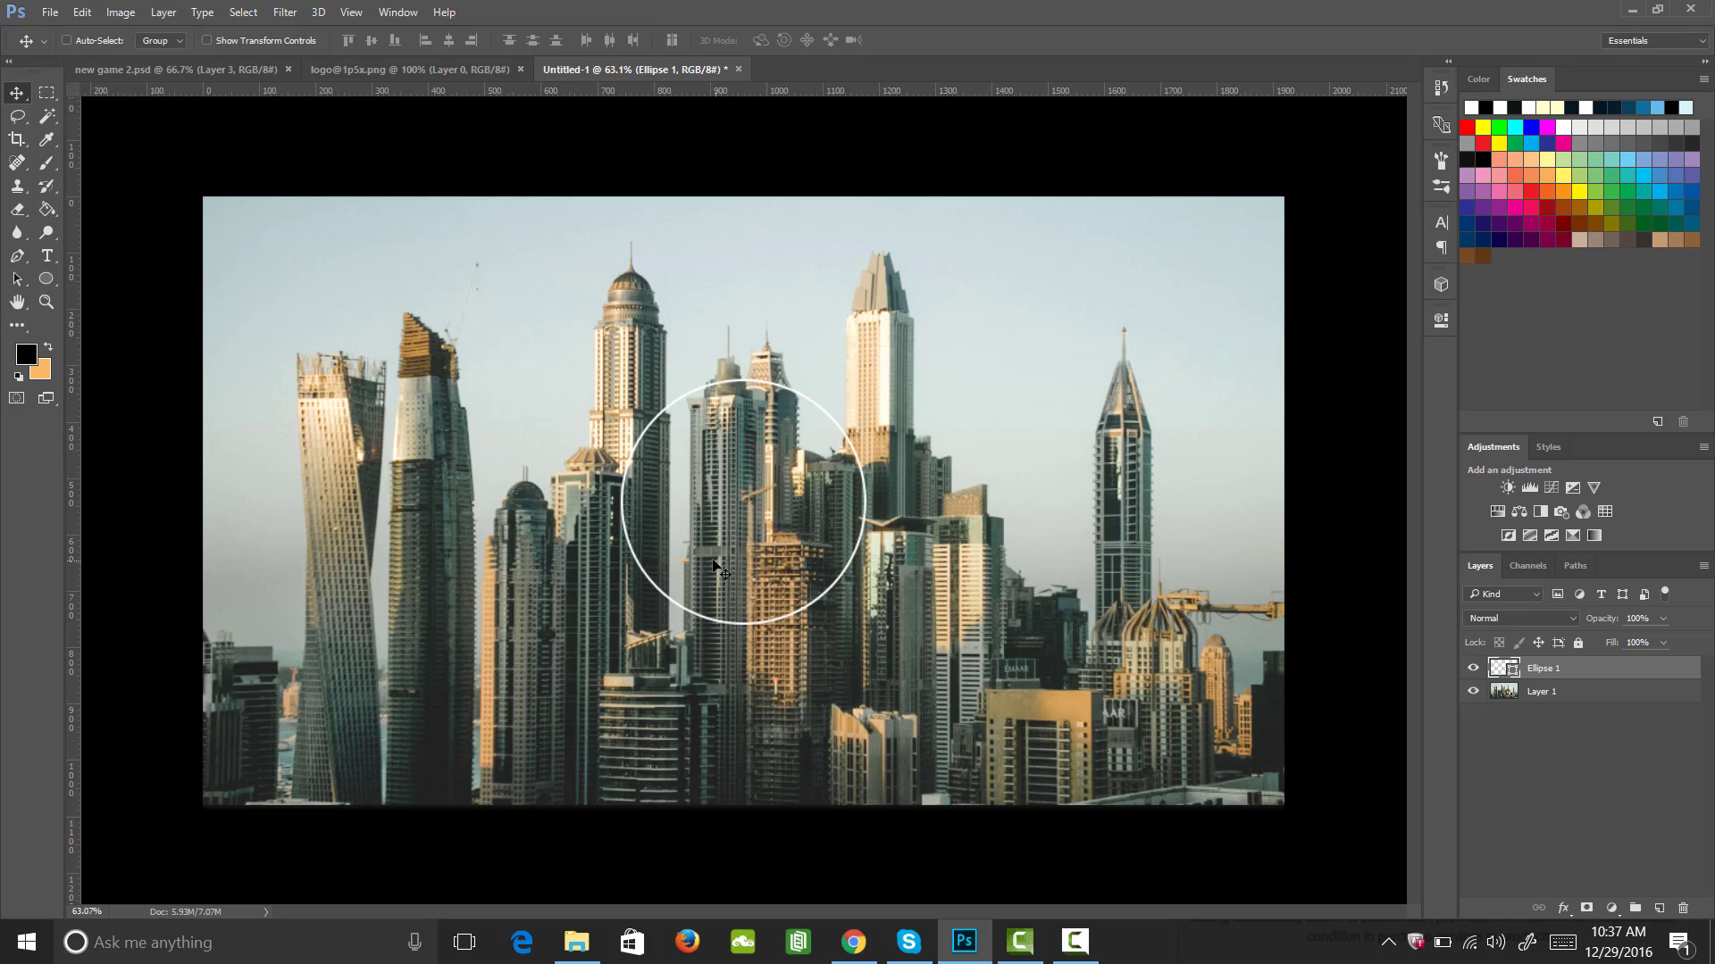
# - Fill the centred circle with solid black
pyautogui.click(49, 280)
pyautogui.click(165, 40)
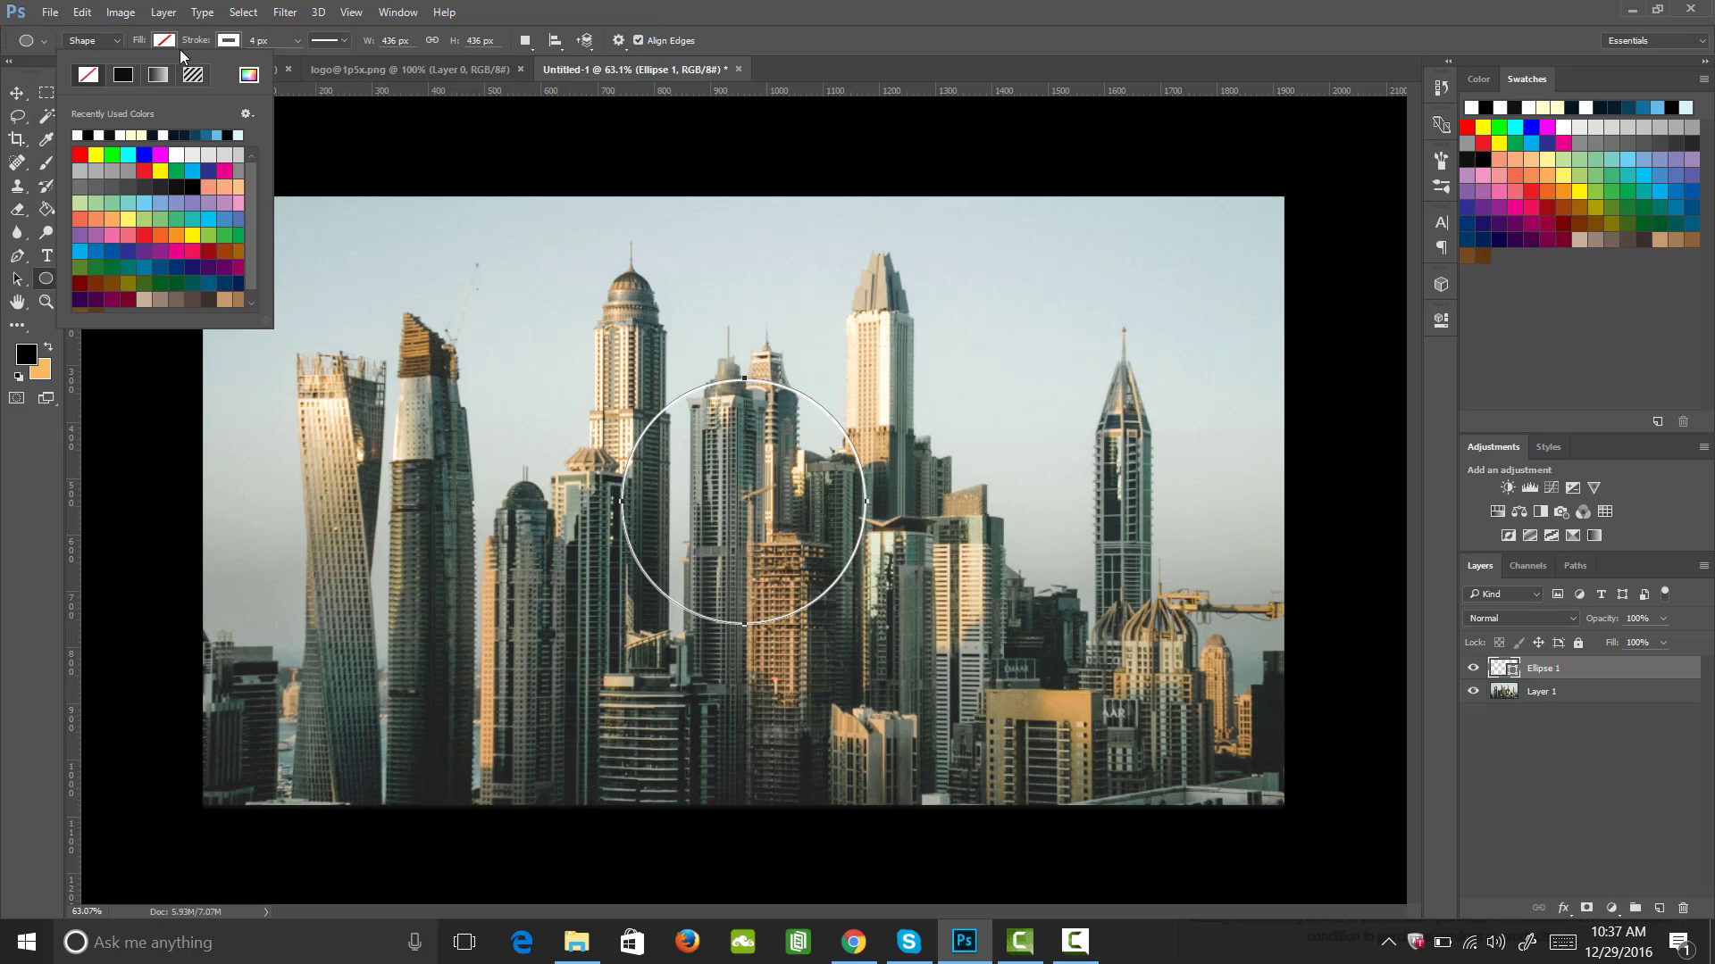
pyautogui.click(89, 135)
pyautogui.click(368, 141)
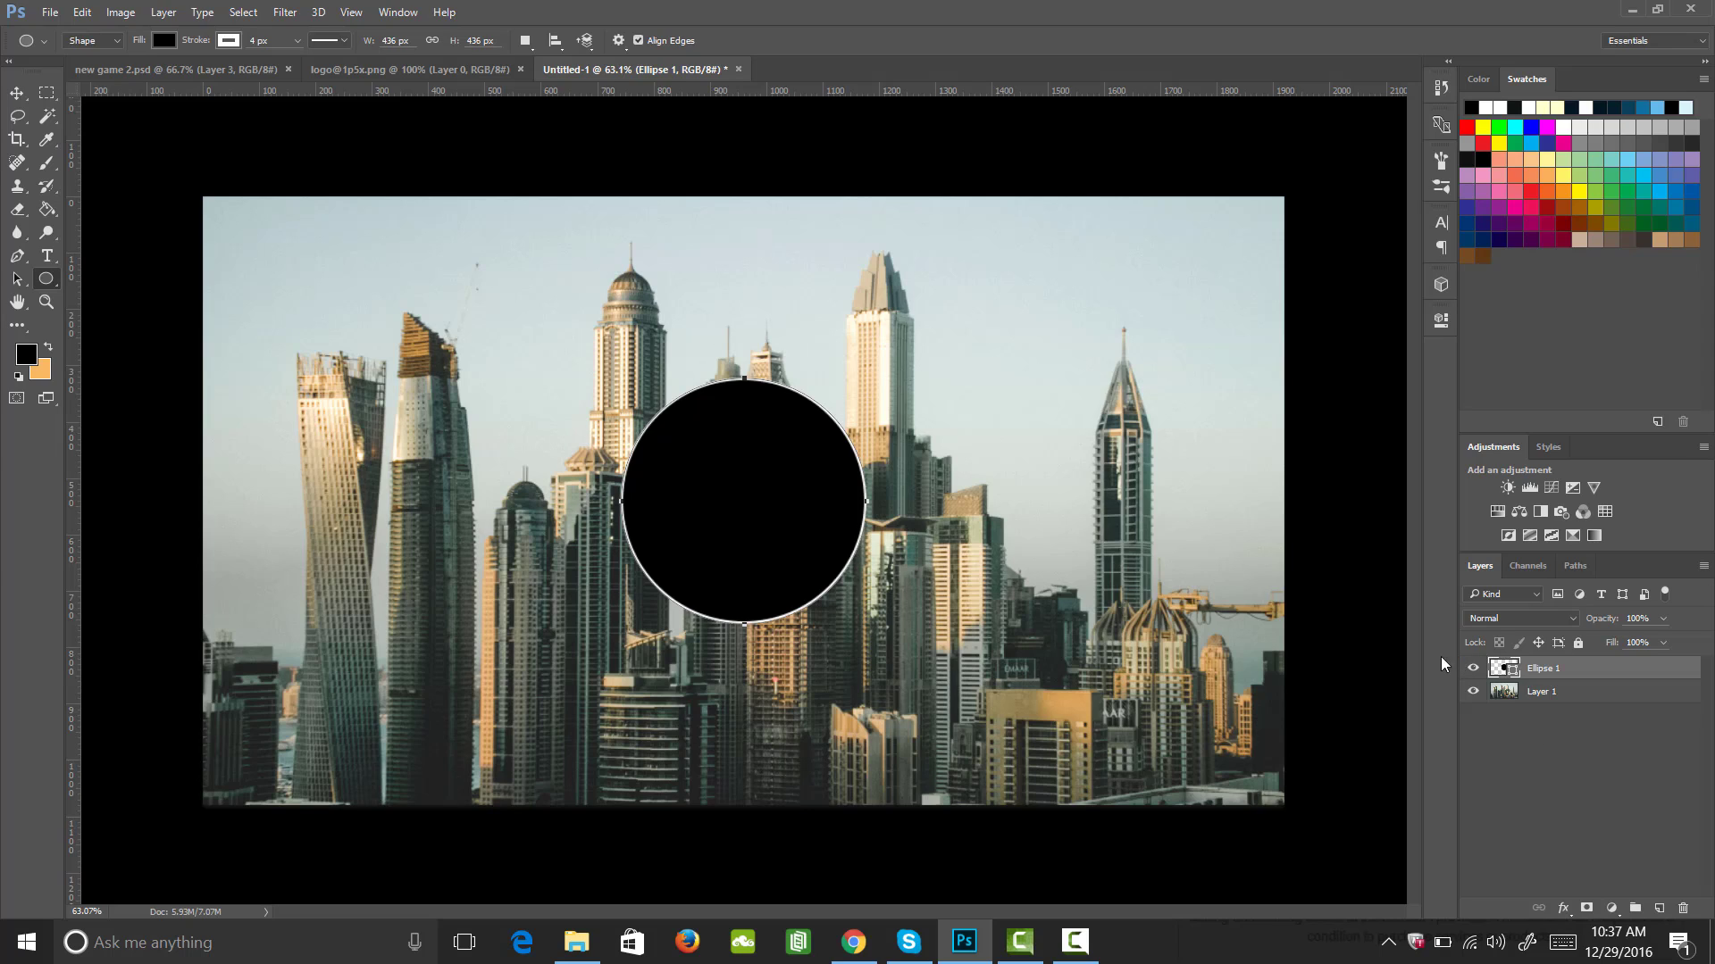
# - Load the circle's shape as a selection and invert it to select everything outside the circle
pyautogui.press('ctrl')
pyautogui.keyDown('ctrl'); pyautogui.click(1503, 670); pyautogui.keyUp('ctrl')
pyautogui.hotkey('ctrl', 'shift', 'i')
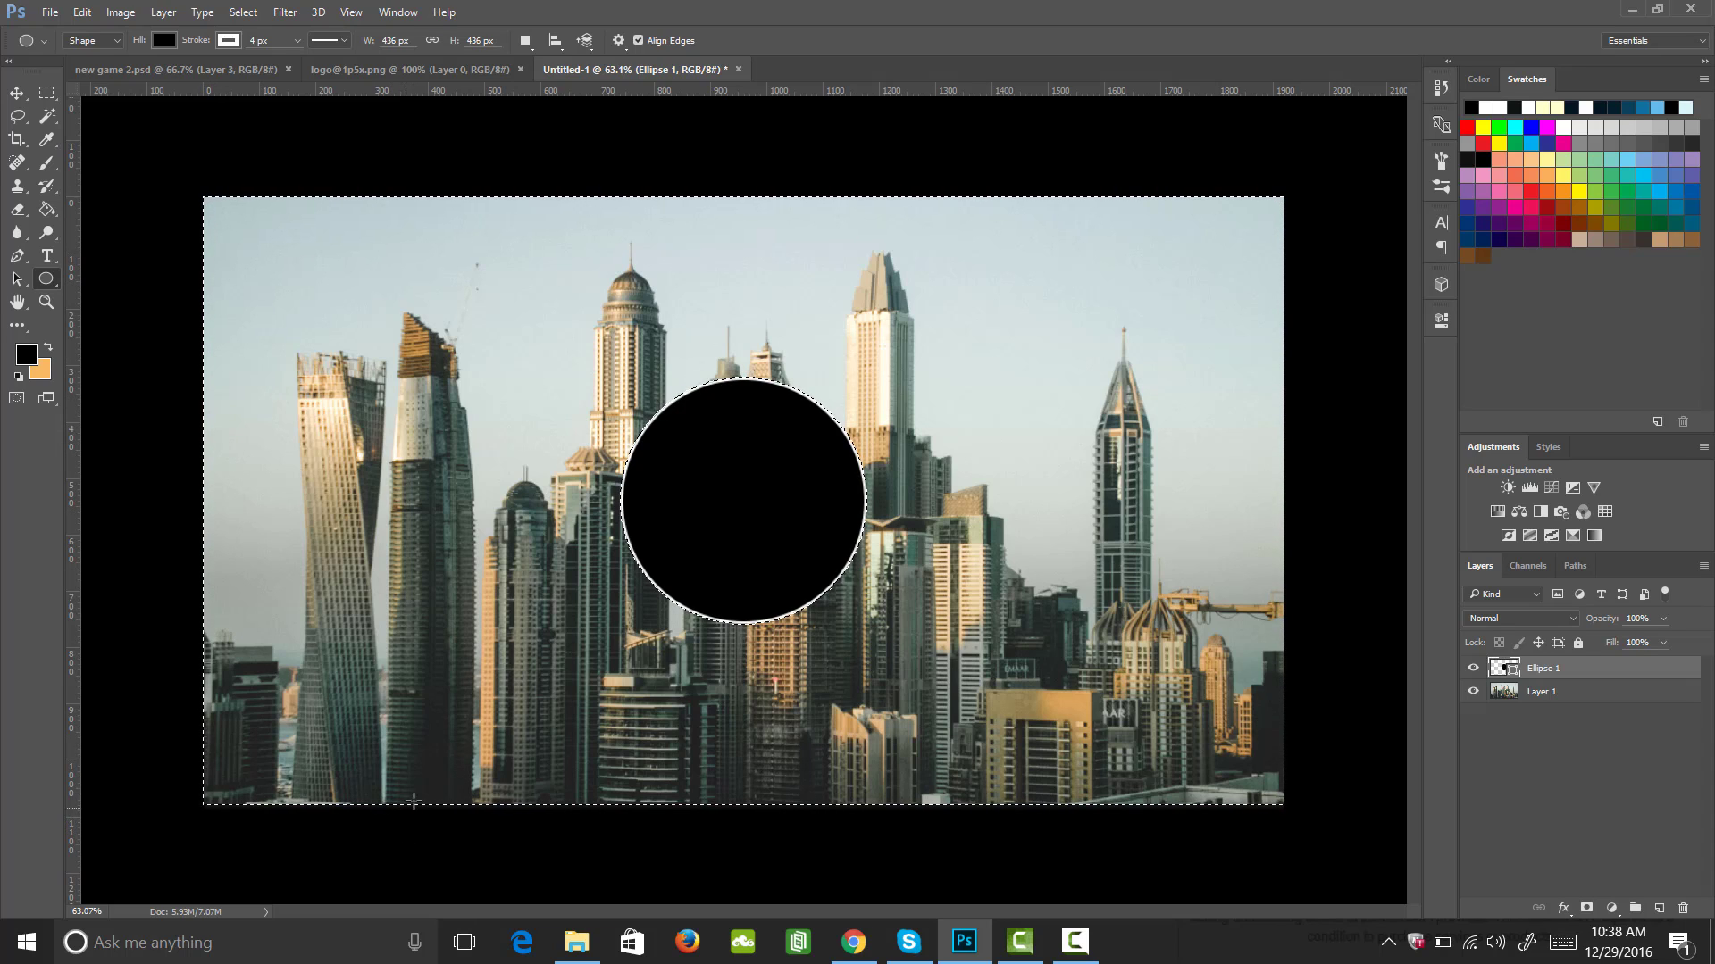
# - Apply a Gaussian Blur with a 36-pixel radius to the selected area of the skyline photo on Layer 1
pyautogui.click(1545, 693)
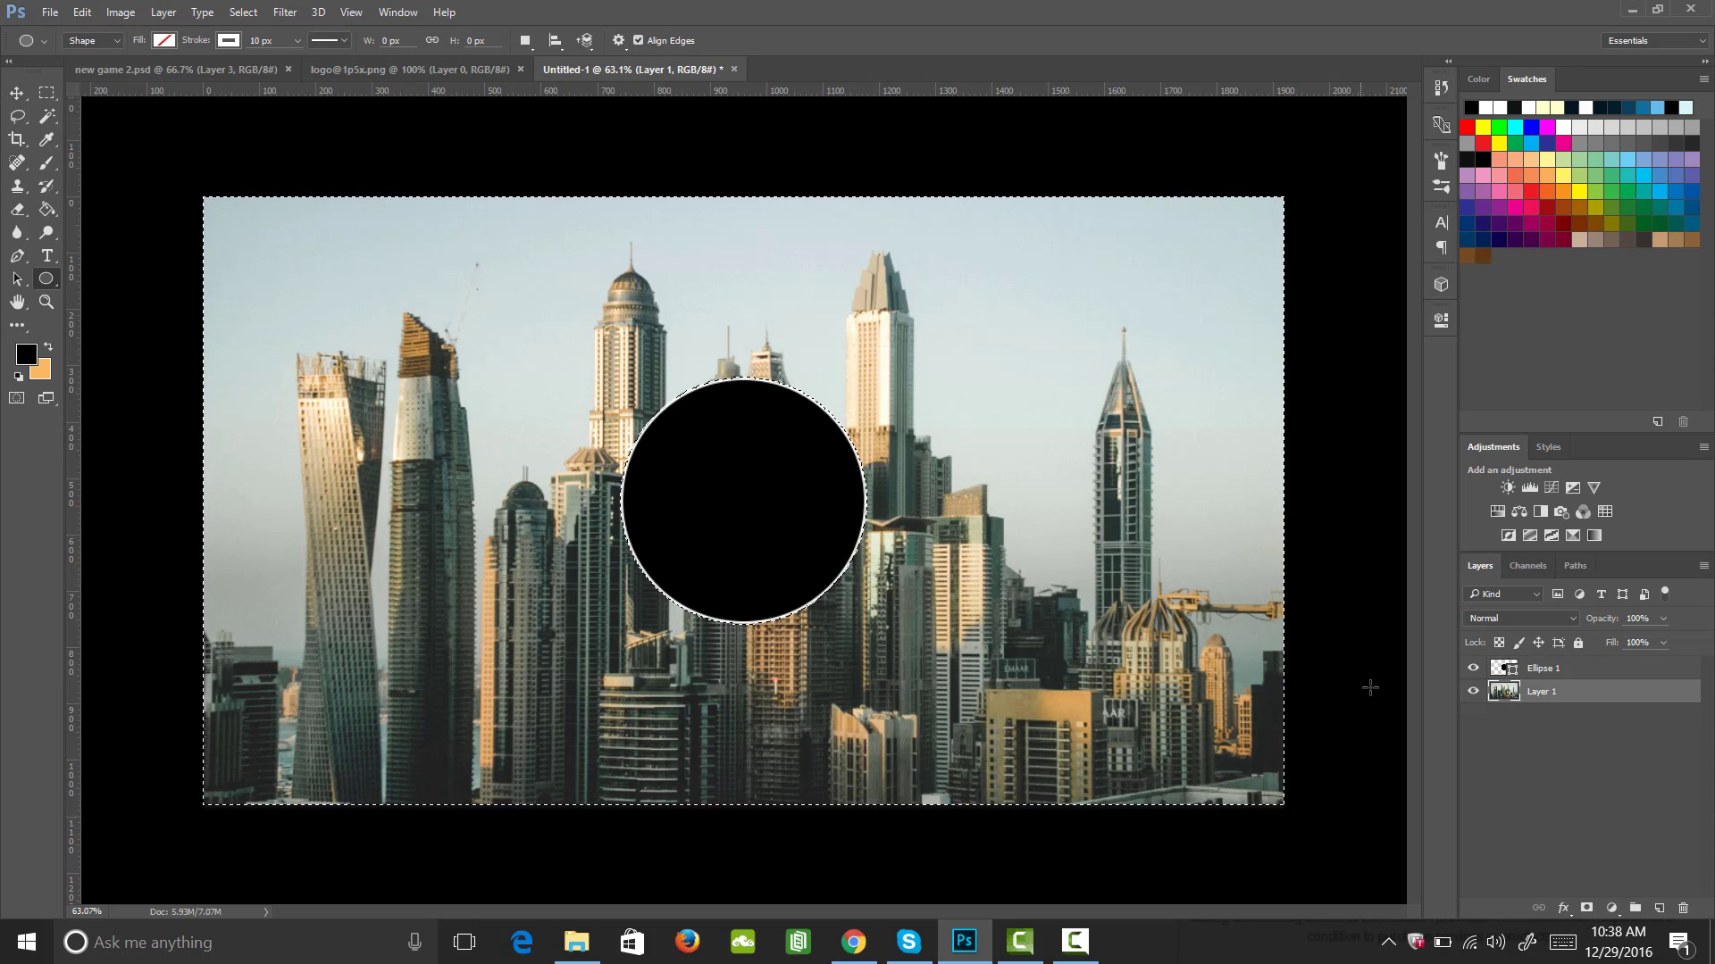
pyautogui.click(285, 13)
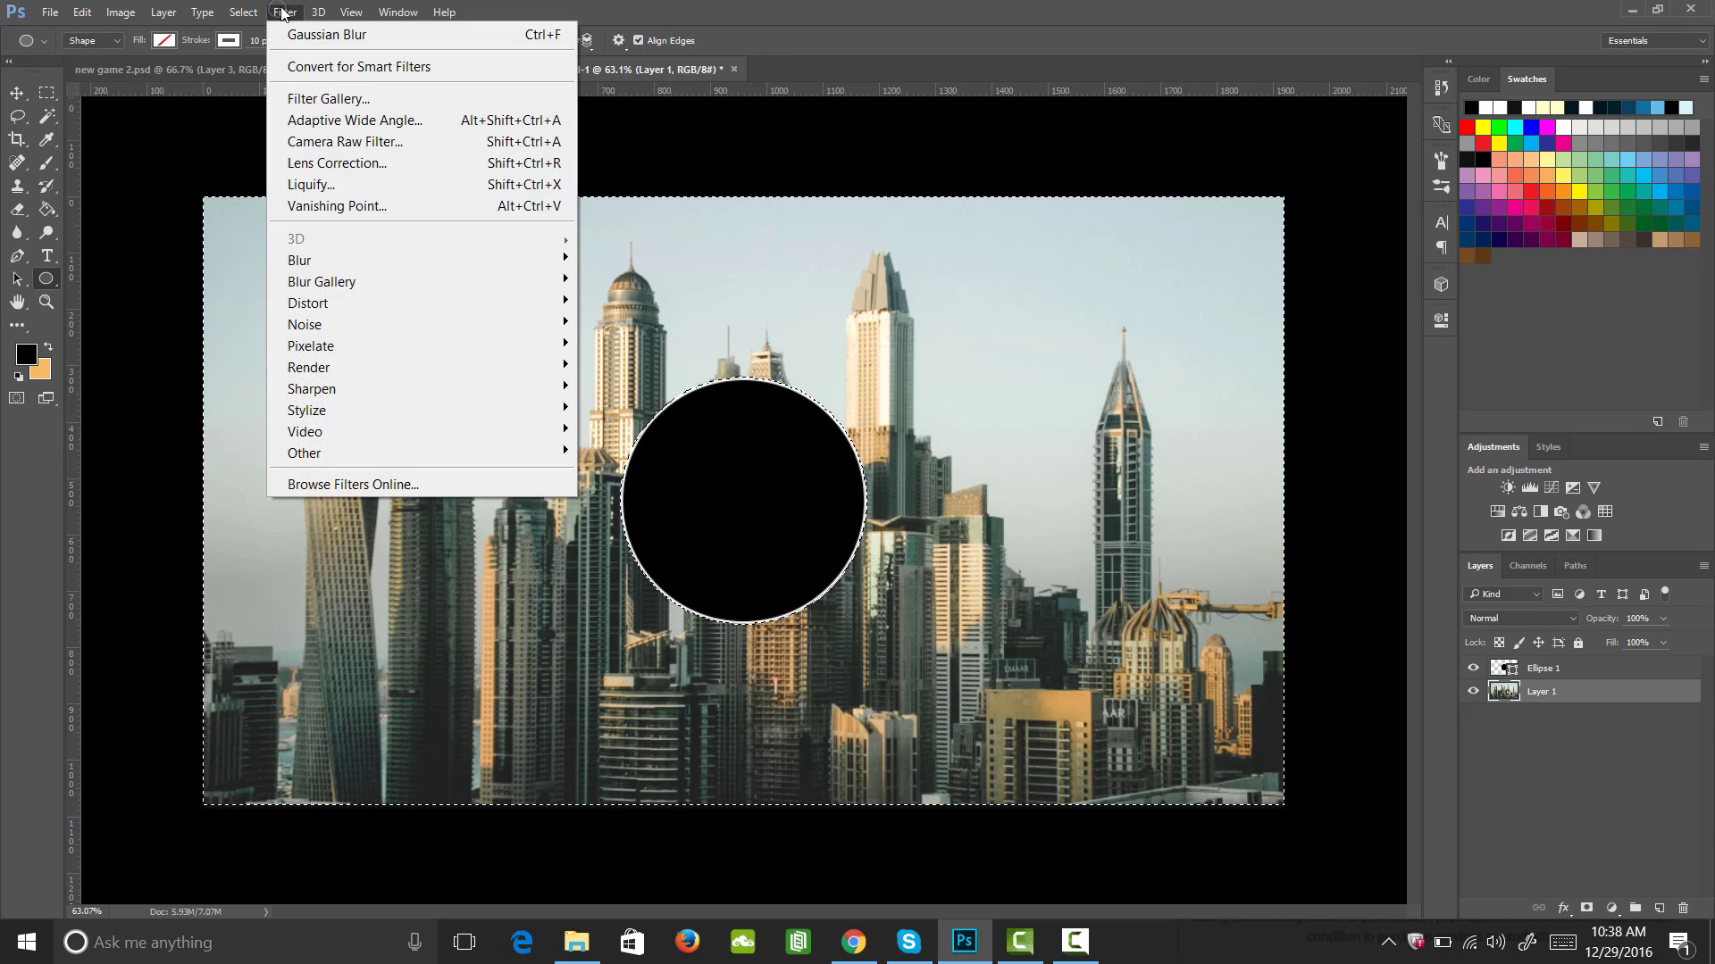
pyautogui.moveTo(336, 255)
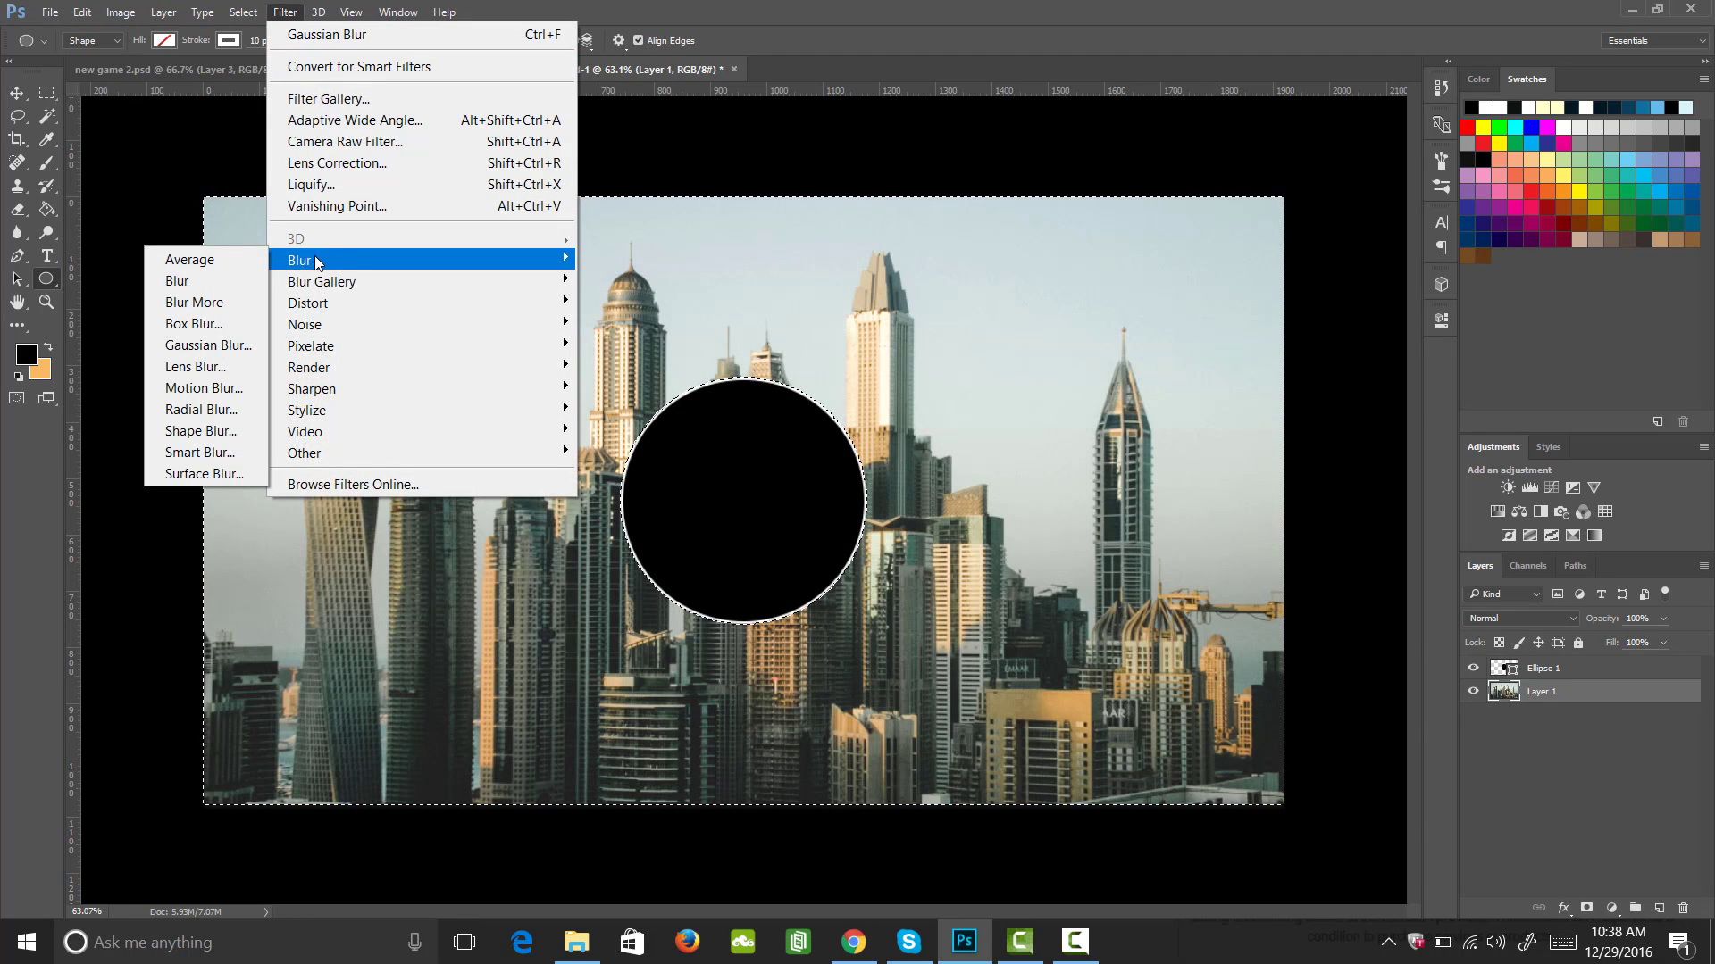
pyautogui.click(208, 345)
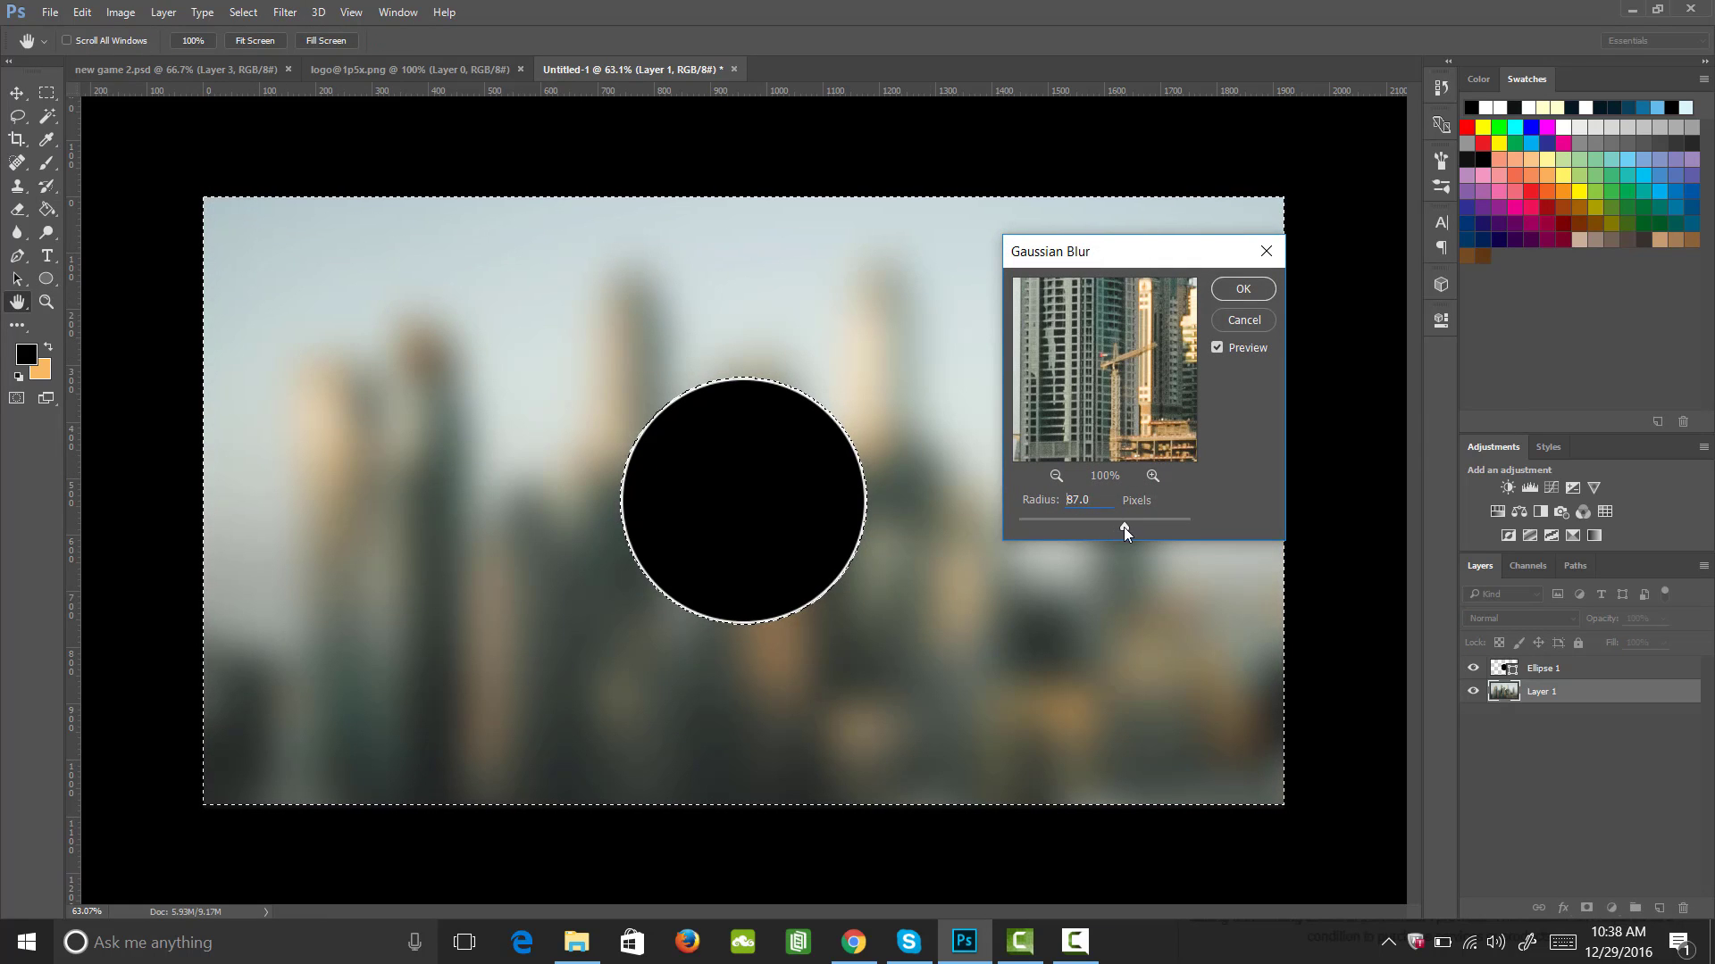
pyautogui.moveTo(1123, 527); pyautogui.dragTo(1073, 526)
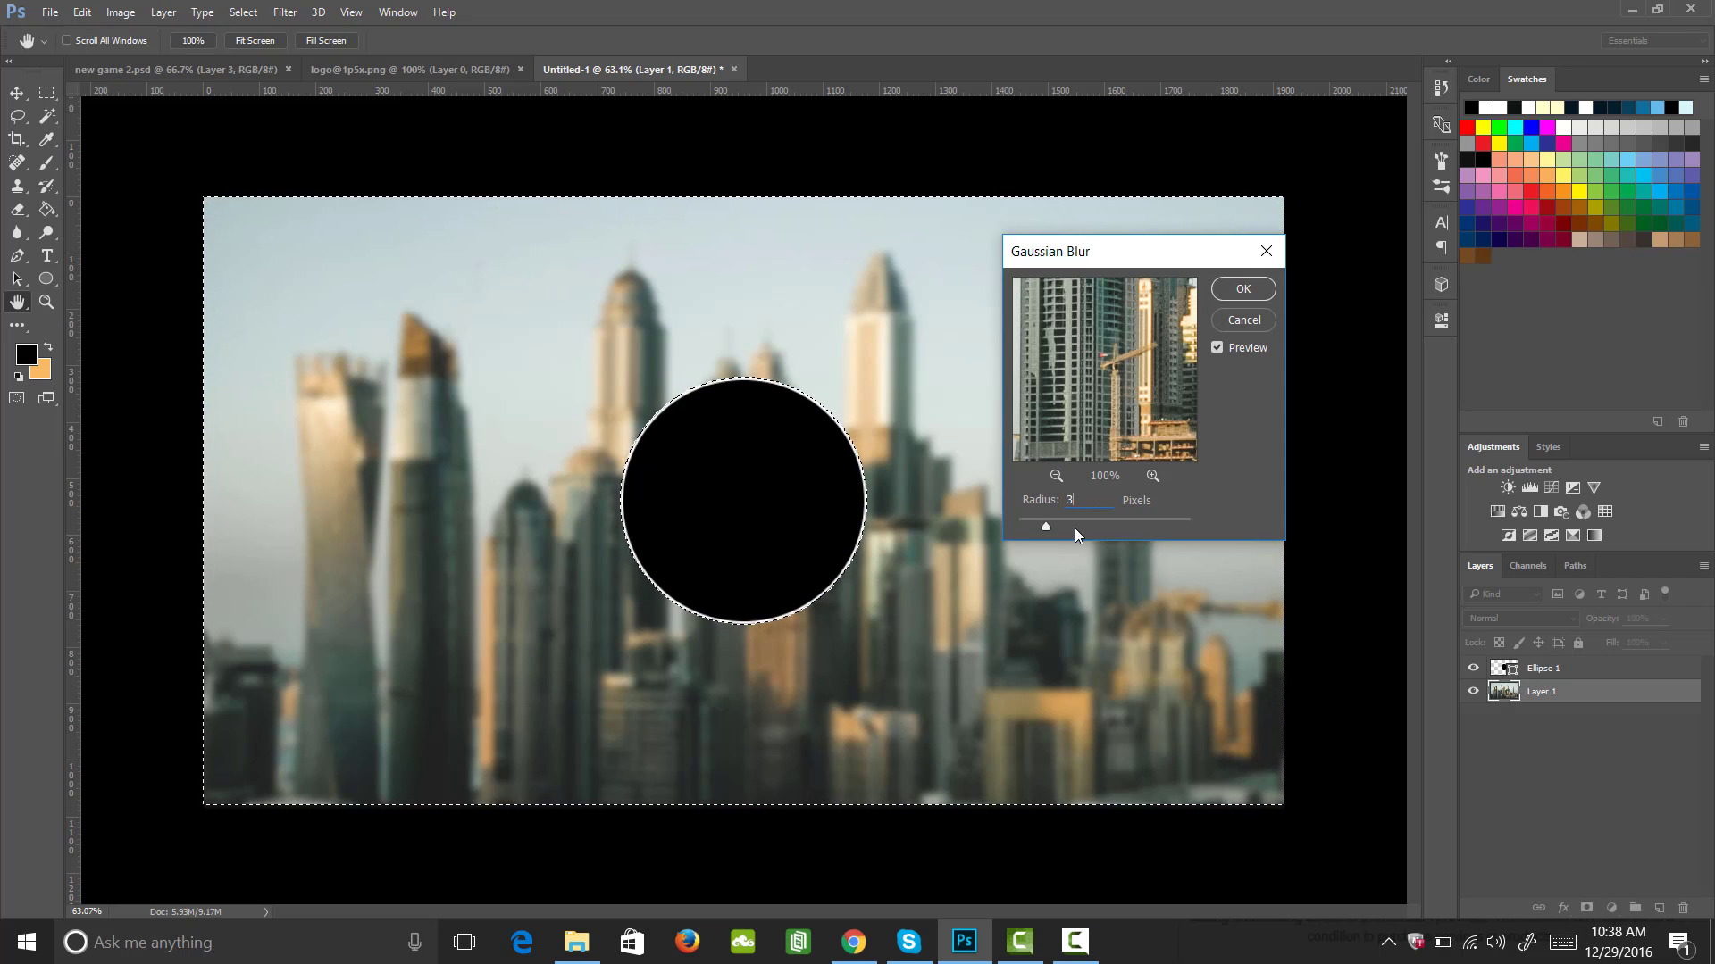
pyautogui.write('36')
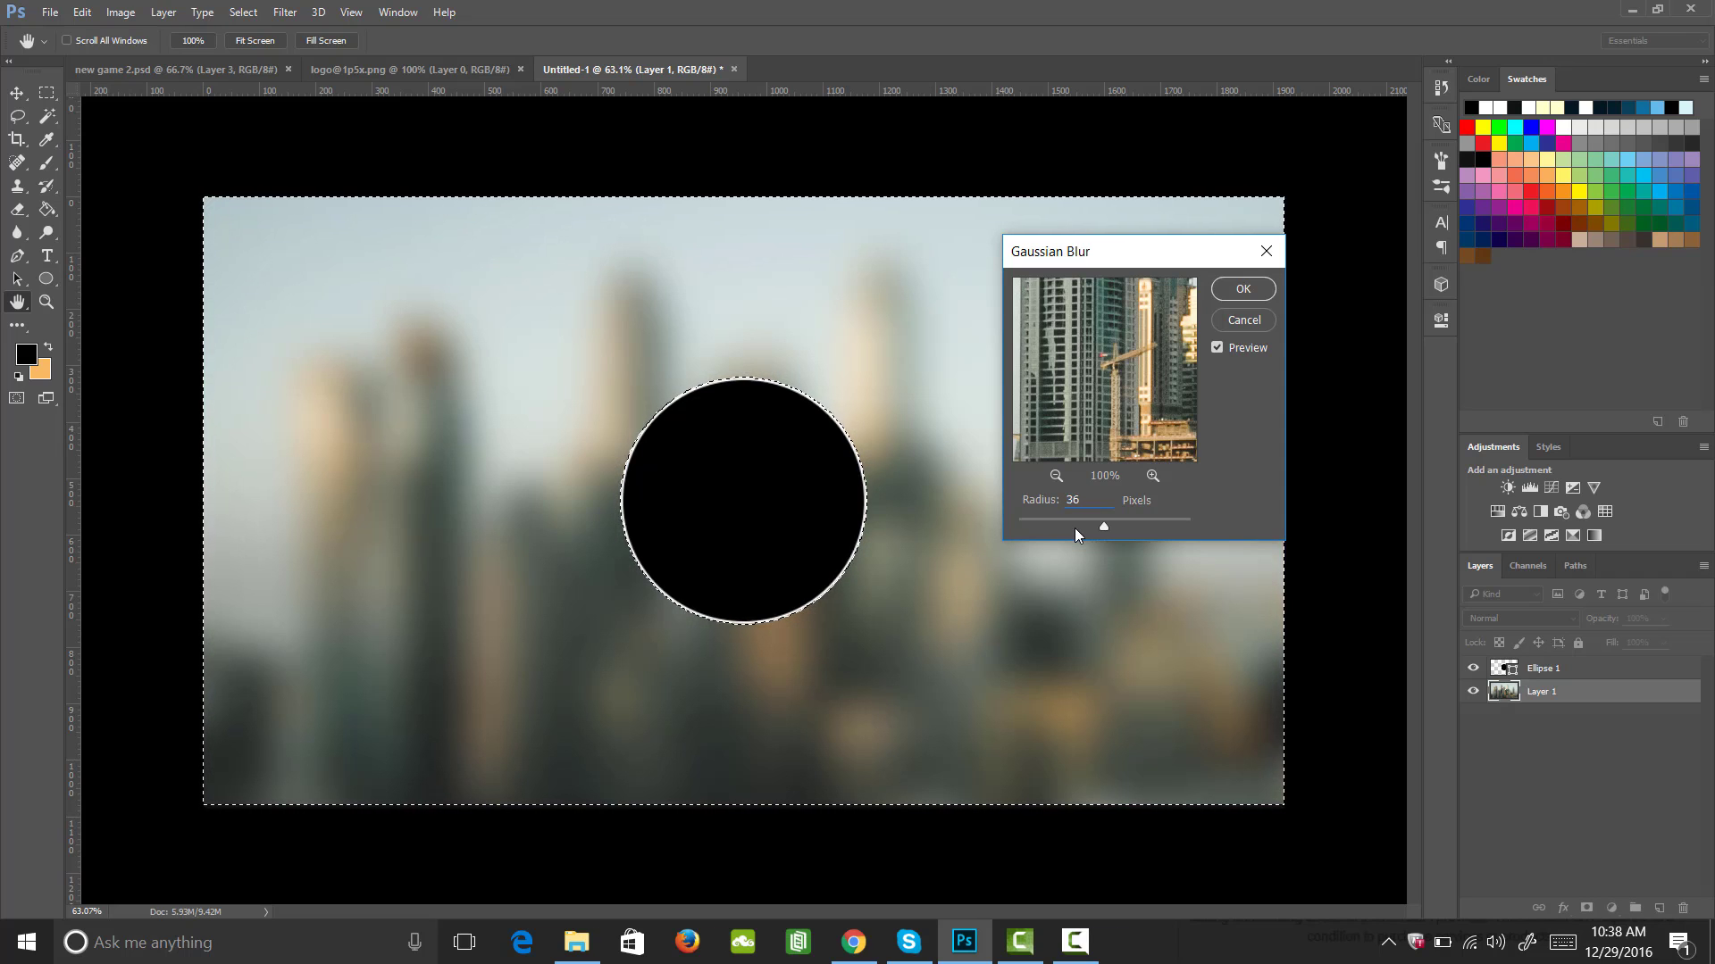
pyautogui.click(1237, 295)
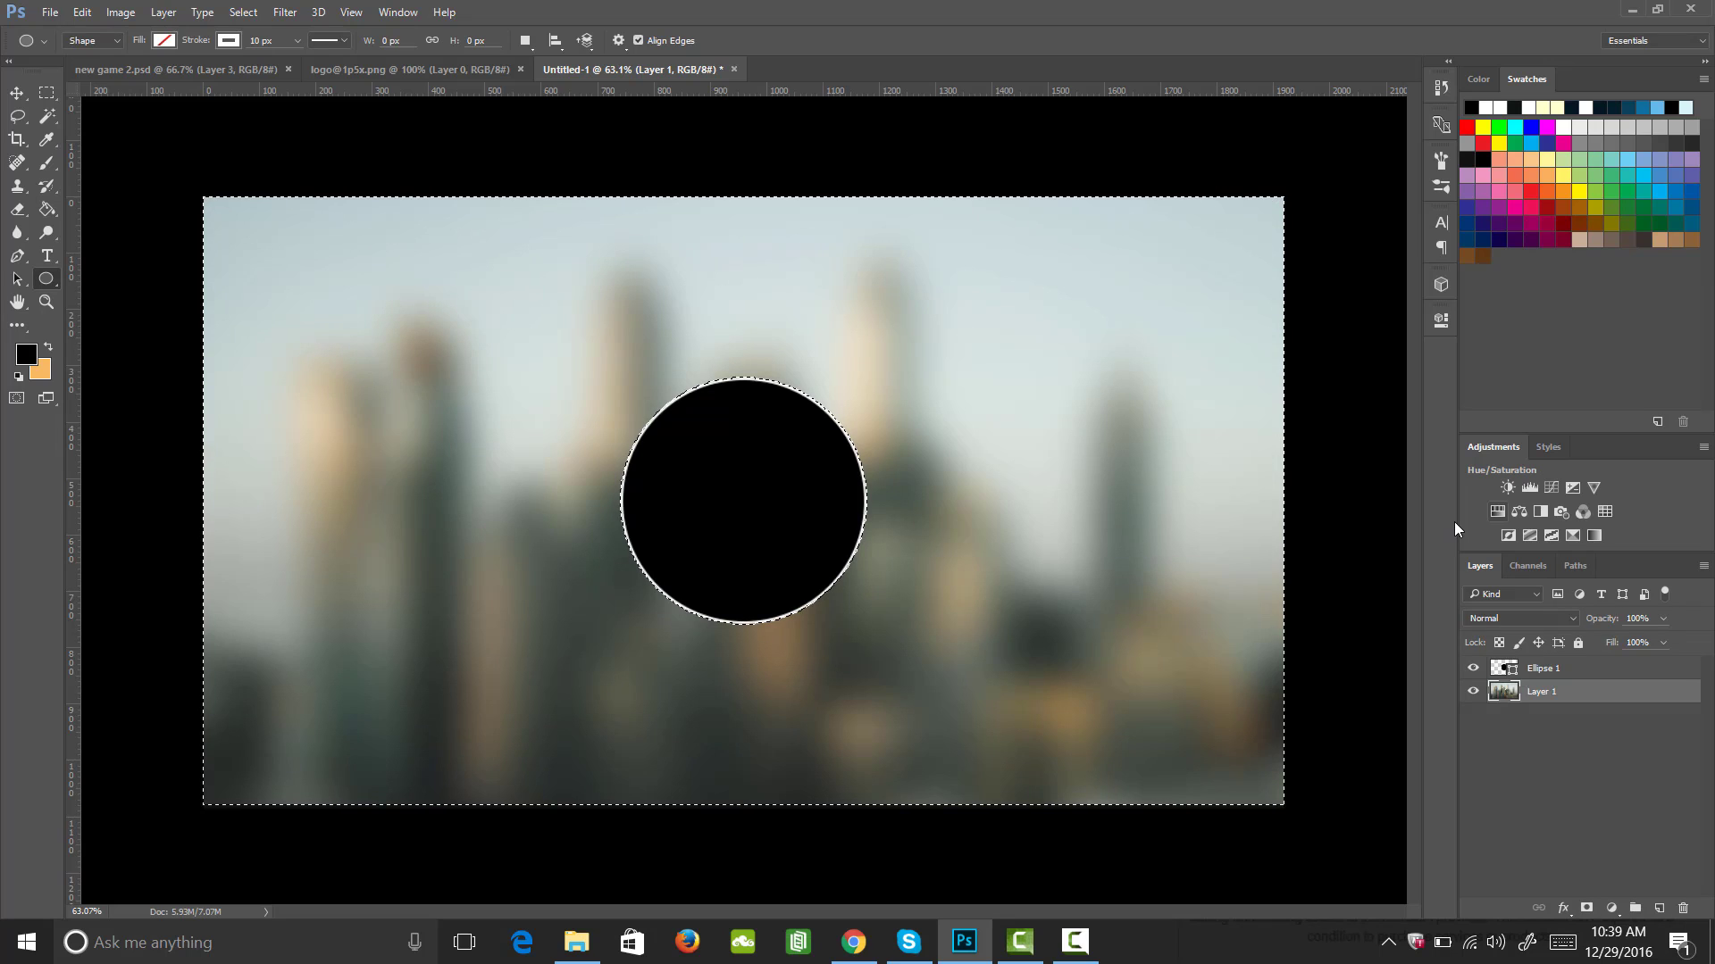
# - Add a Hue/Saturation adjustment layer above the blurred photo and set its lightness to -19
pyautogui.click(1497, 511)
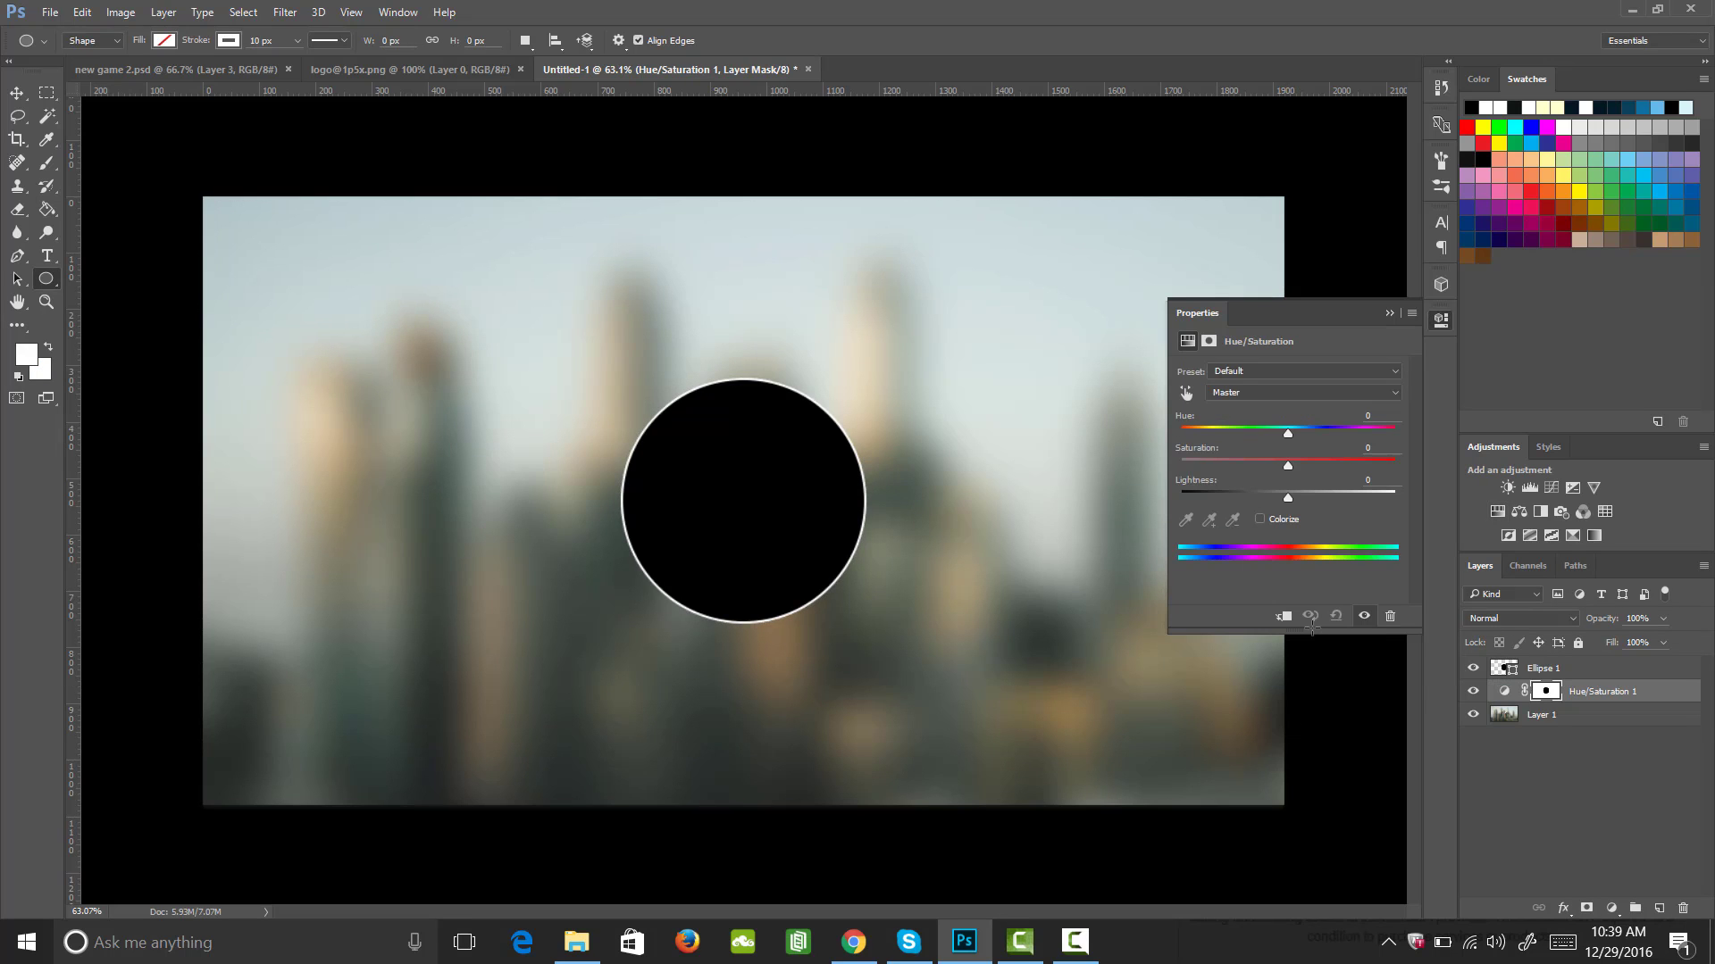
pyautogui.moveTo(1288, 498)
pyautogui.mouseDown()
pyautogui.moveTo(1306, 502)
pyautogui.moveTo(1268, 507)
pyautogui.mouseUp()
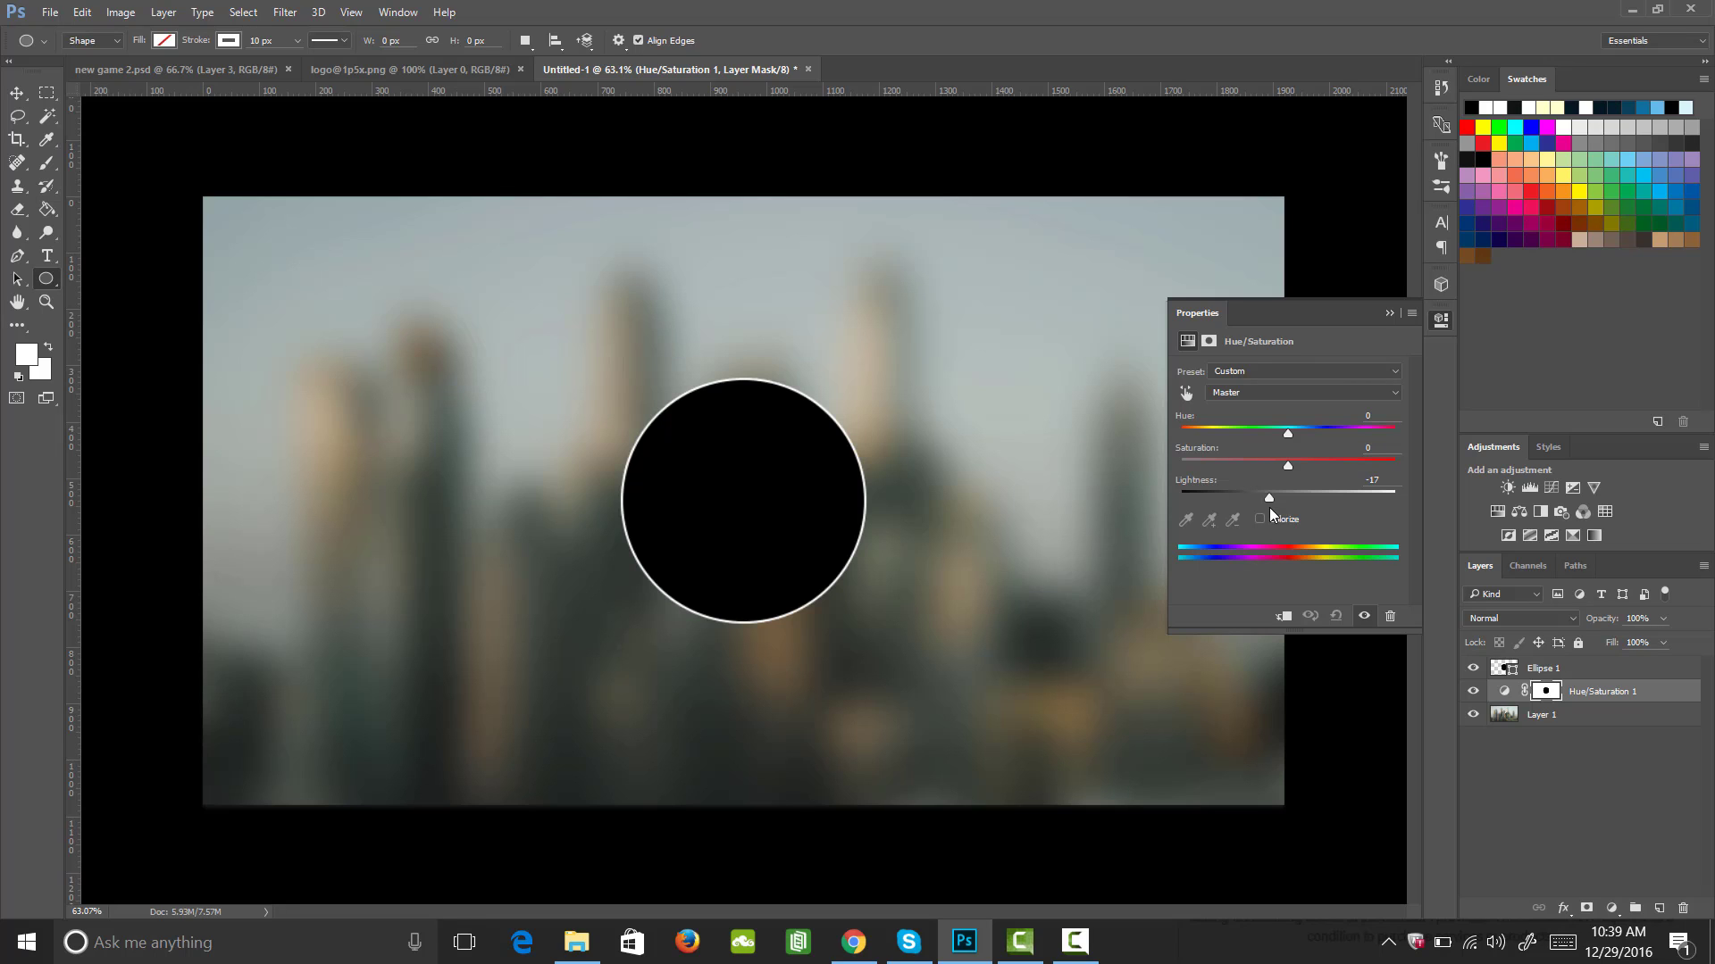
pyautogui.click(1375, 479)
pyautogui.write('-19')
pyautogui.click(1445, 322)
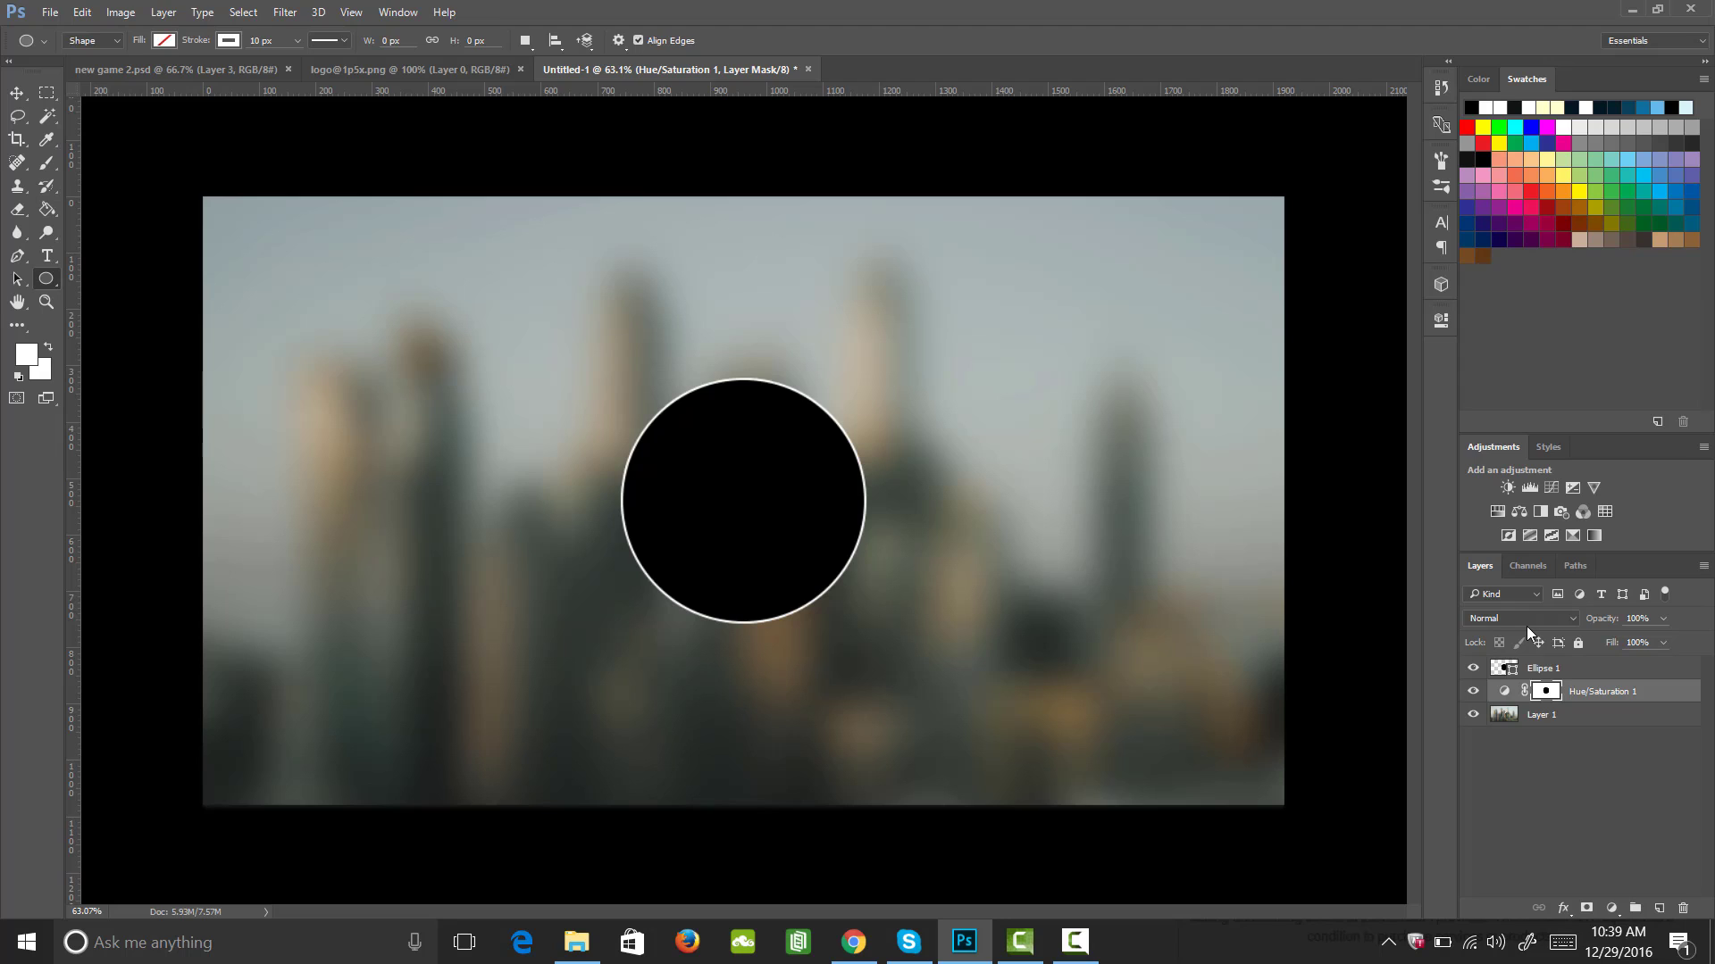
# - Remove the black fill from the central circle on the Ellipse 1 layer, keeping only its white outline
pyautogui.click(1541, 668)
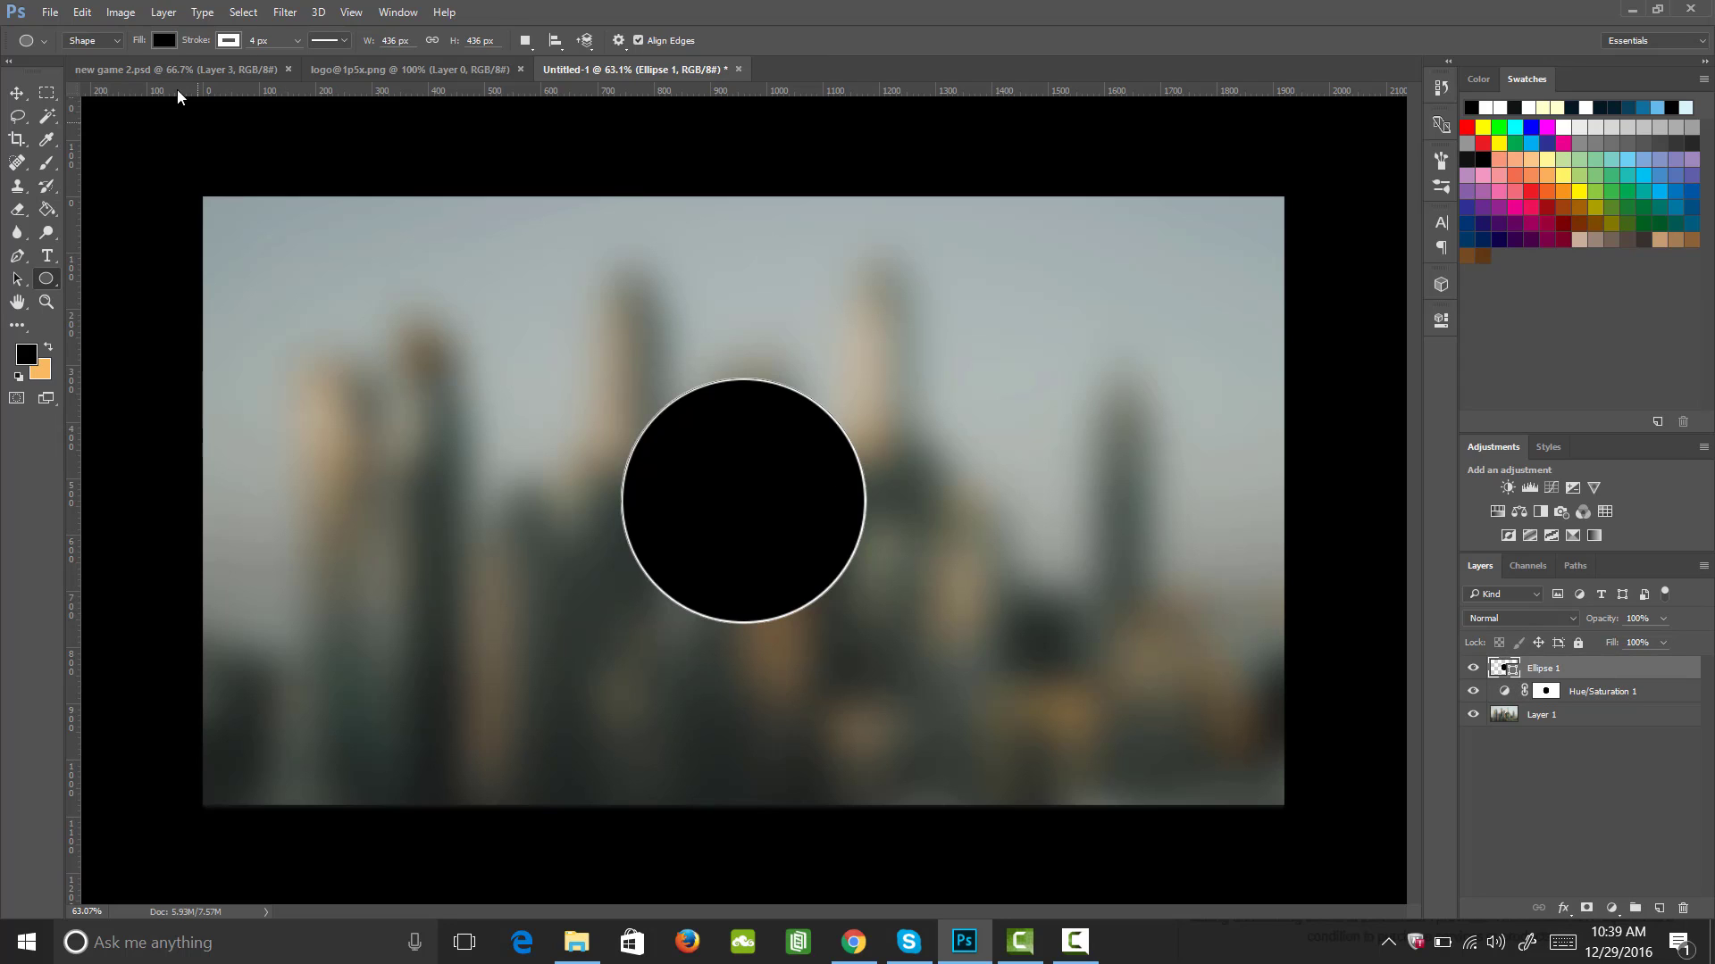
pyautogui.click(162, 41)
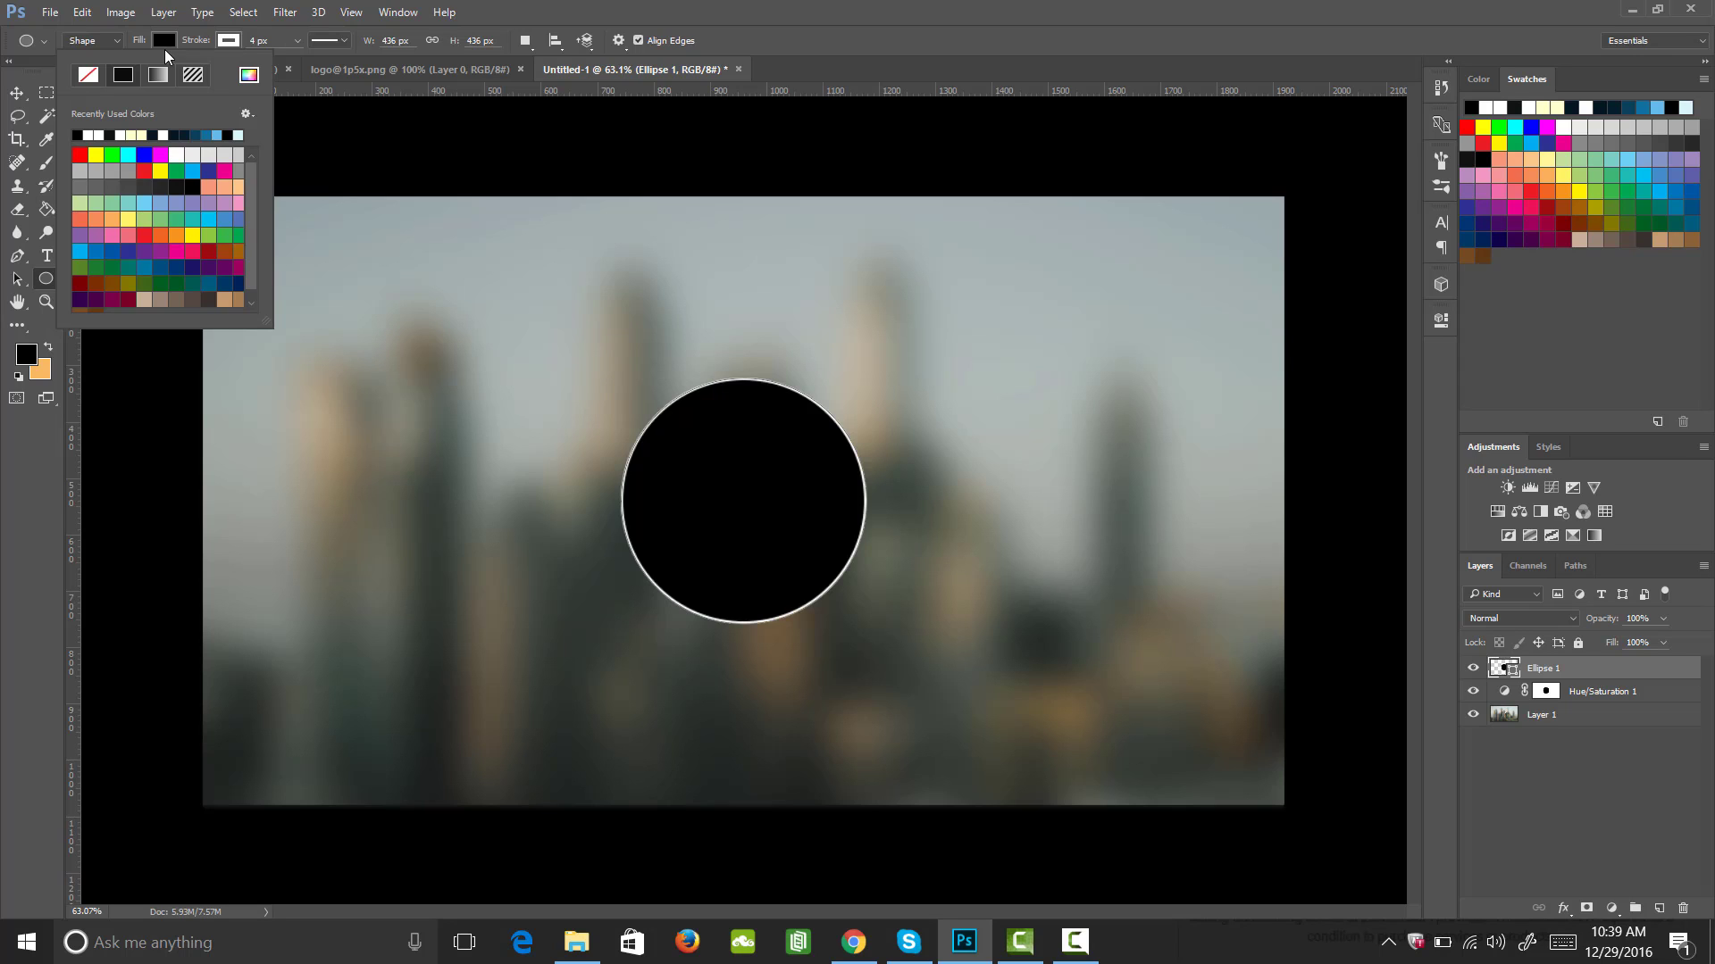
pyautogui.click(88, 74)
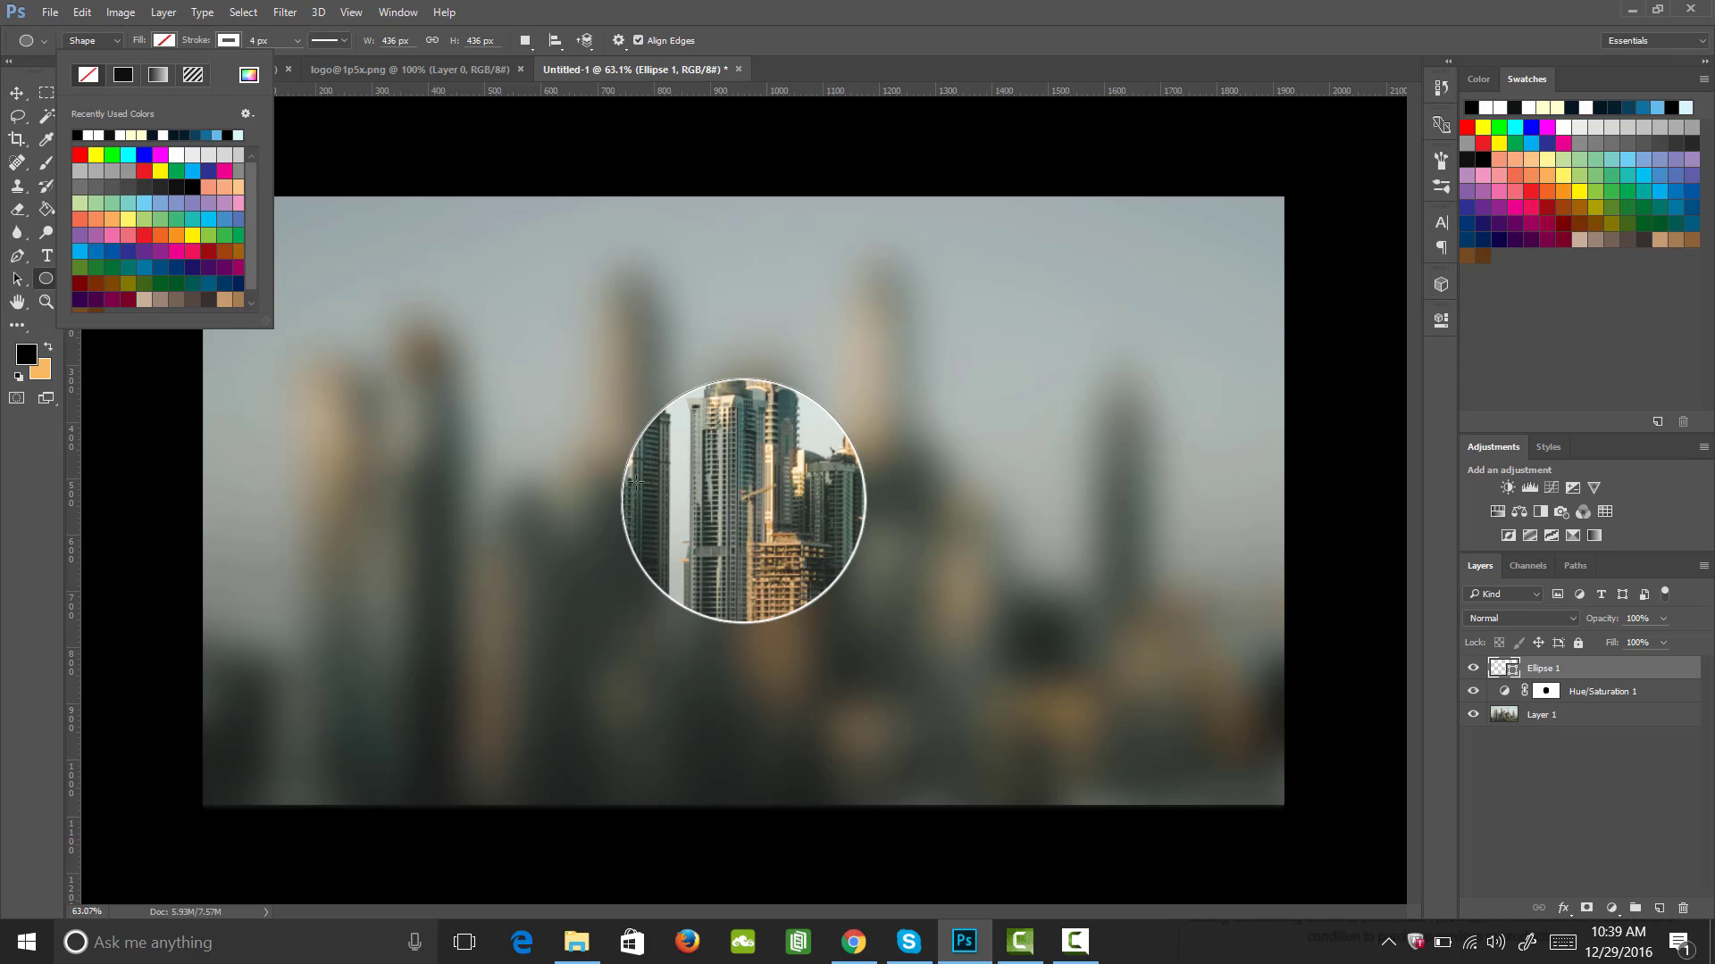
pyautogui.click(910, 359)
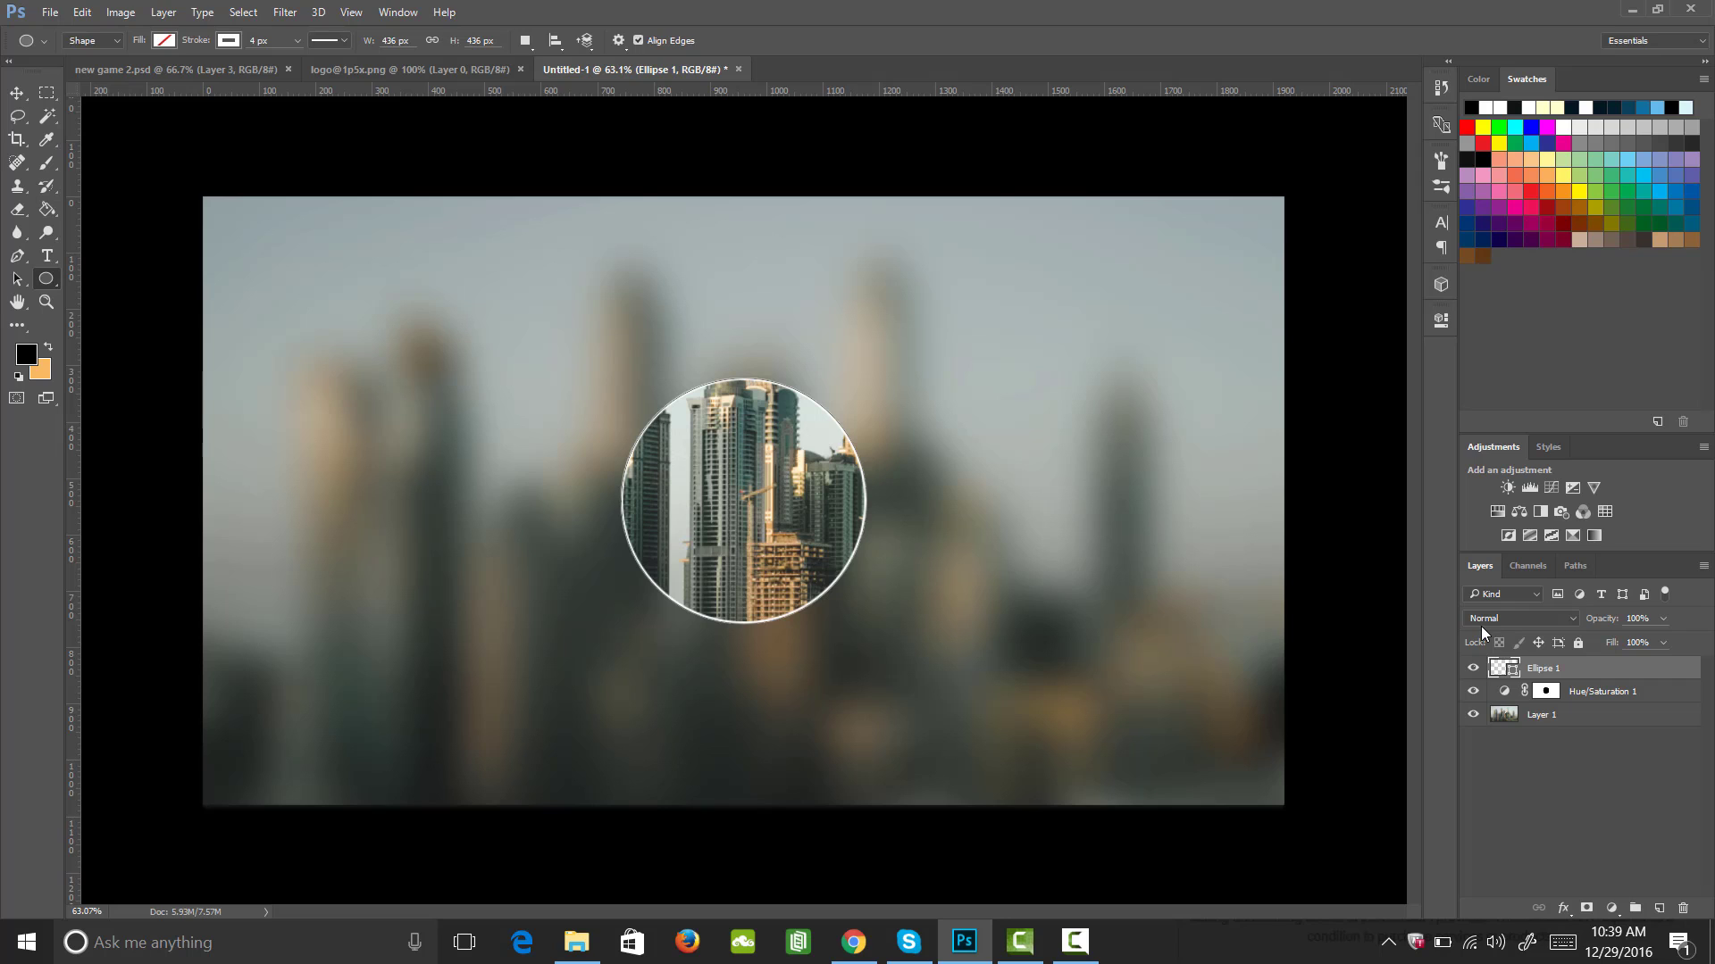
# - Duplicate the outlined central circle and move the copy to the right of the original
pyautogui.hotkey('ctrl', 'j')
pyautogui.press('v')
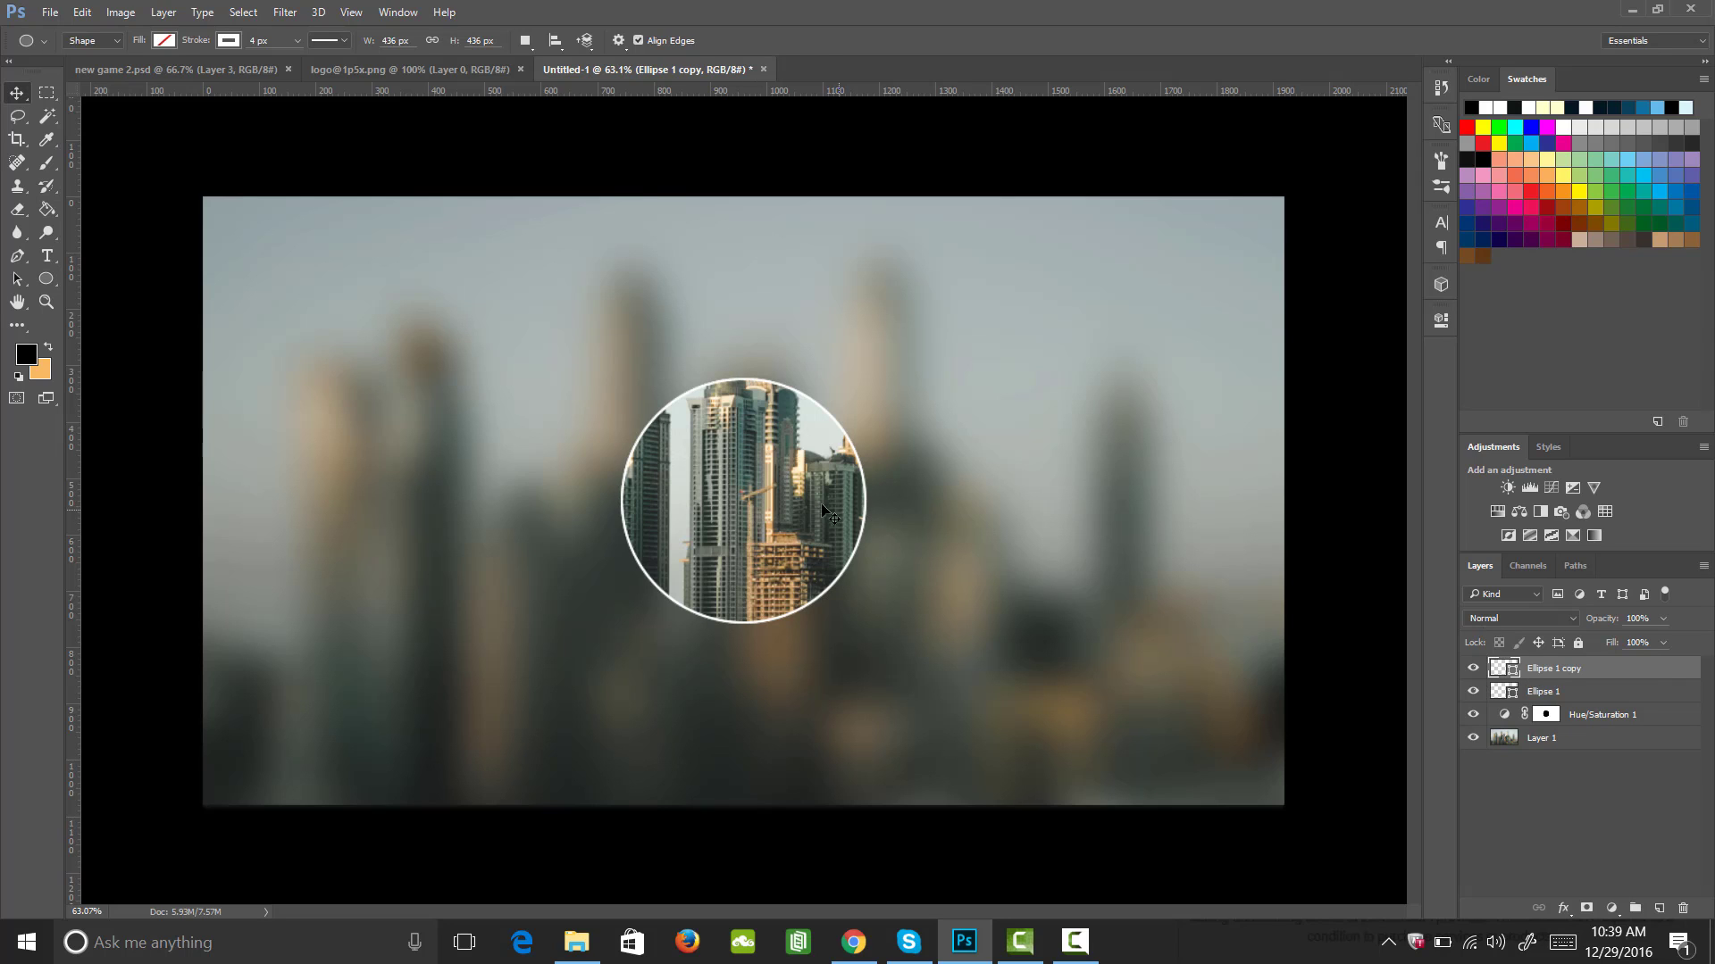
pyautogui.moveTo(746, 558); pyautogui.dragTo(998, 588)
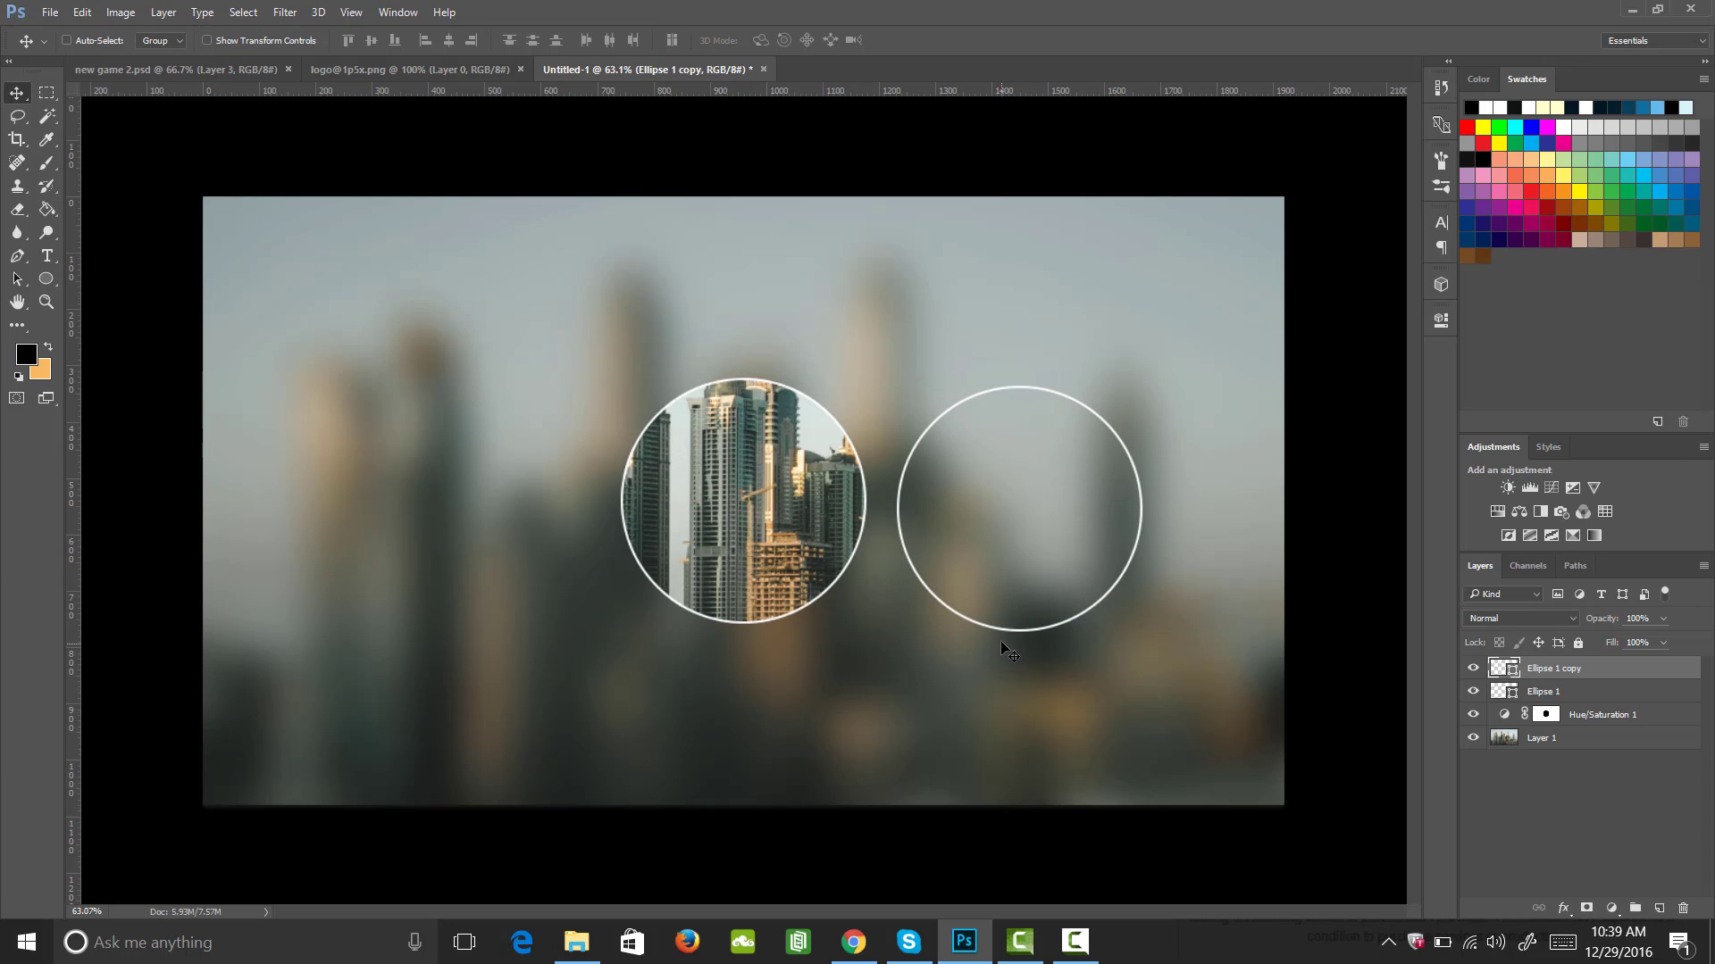
# - Scale the copied circle about its centre to 65.60% and shift it slightly closer to the central circle
pyautogui.hotkey('ctrl', 't')
pyautogui.press('shift')
pyautogui.moveTo(896, 384); pyautogui.dragTo(935, 432)
pyautogui.press('alt')
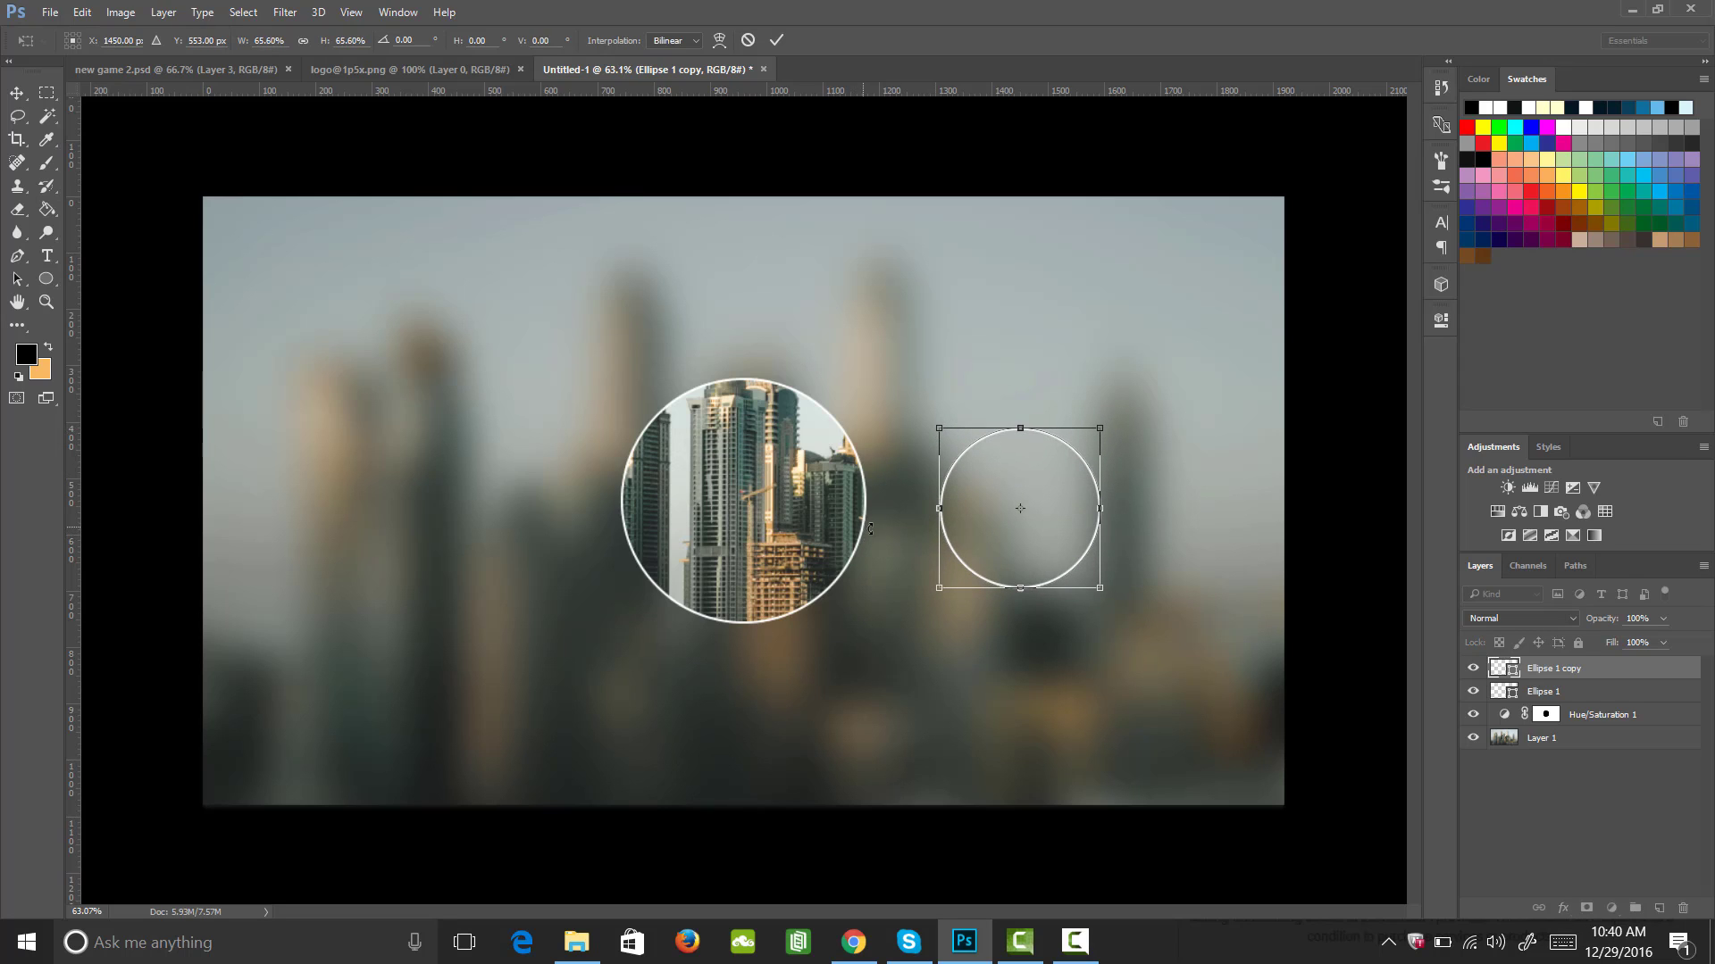
pyautogui.press('Return')
pyautogui.moveTo(1022, 539); pyautogui.dragTo(1008, 541)
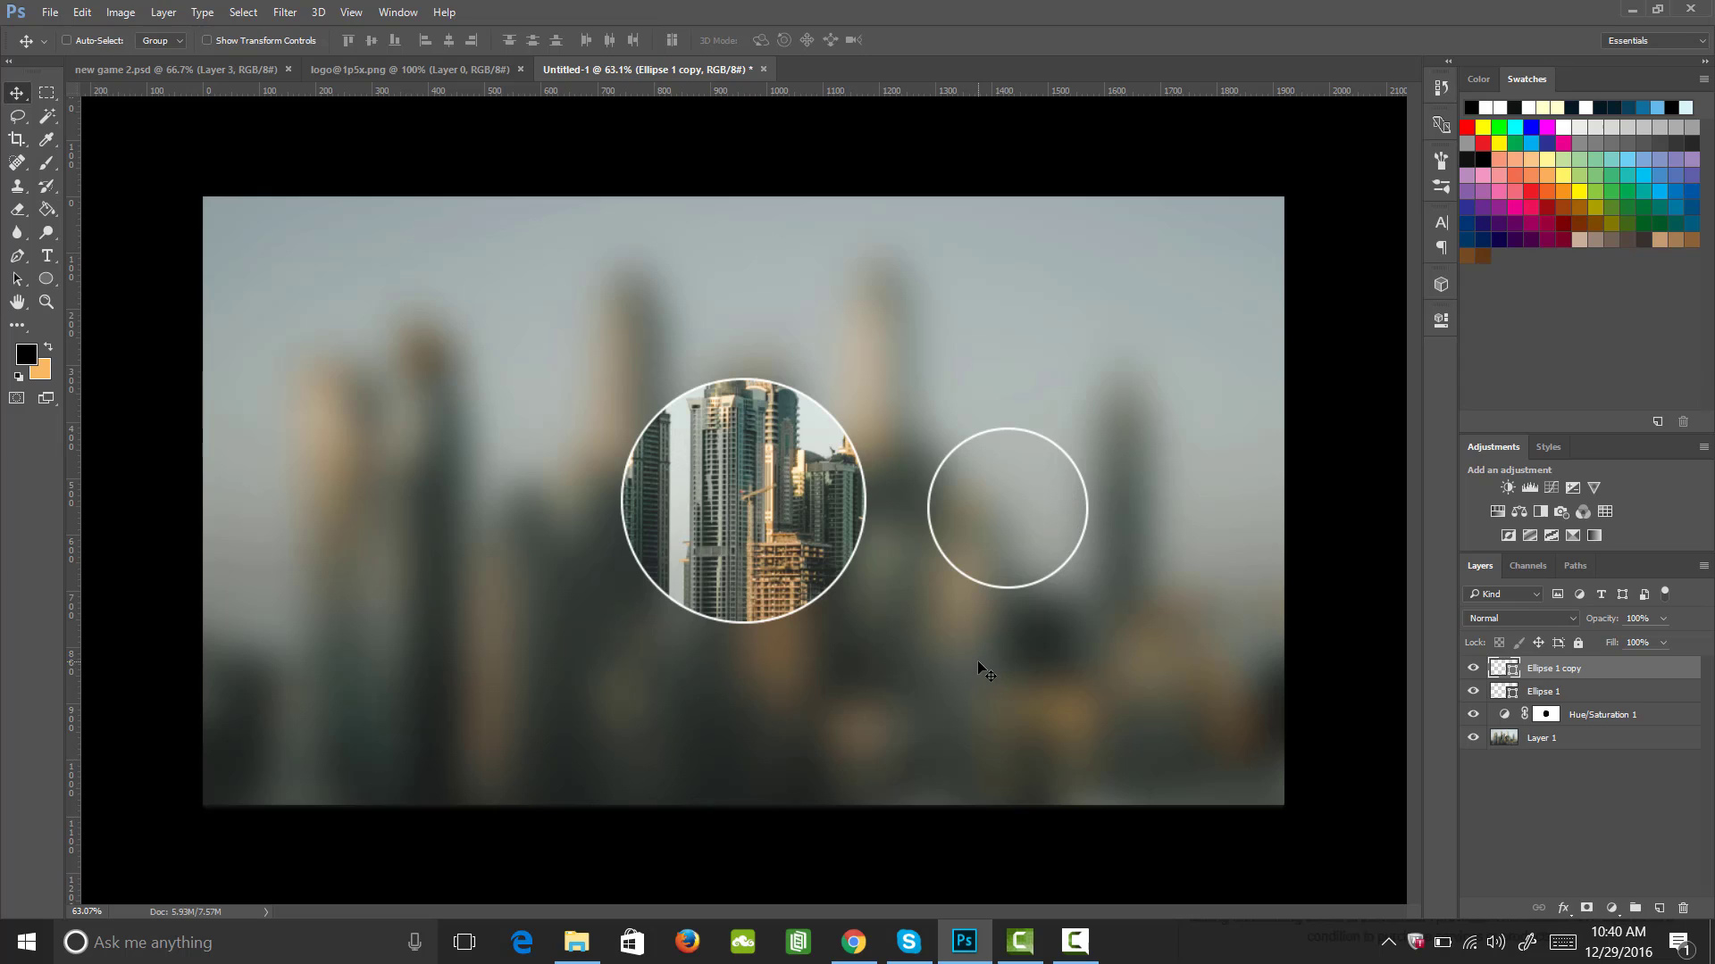
# - Overlay the smaller circle with an in-place duplicate filled with black at 20% opacity
pyautogui.keyDown('alt'); pyautogui.moveTo(972, 661); pyautogui.dragTo(972, 662); pyautogui.keyUp('alt')
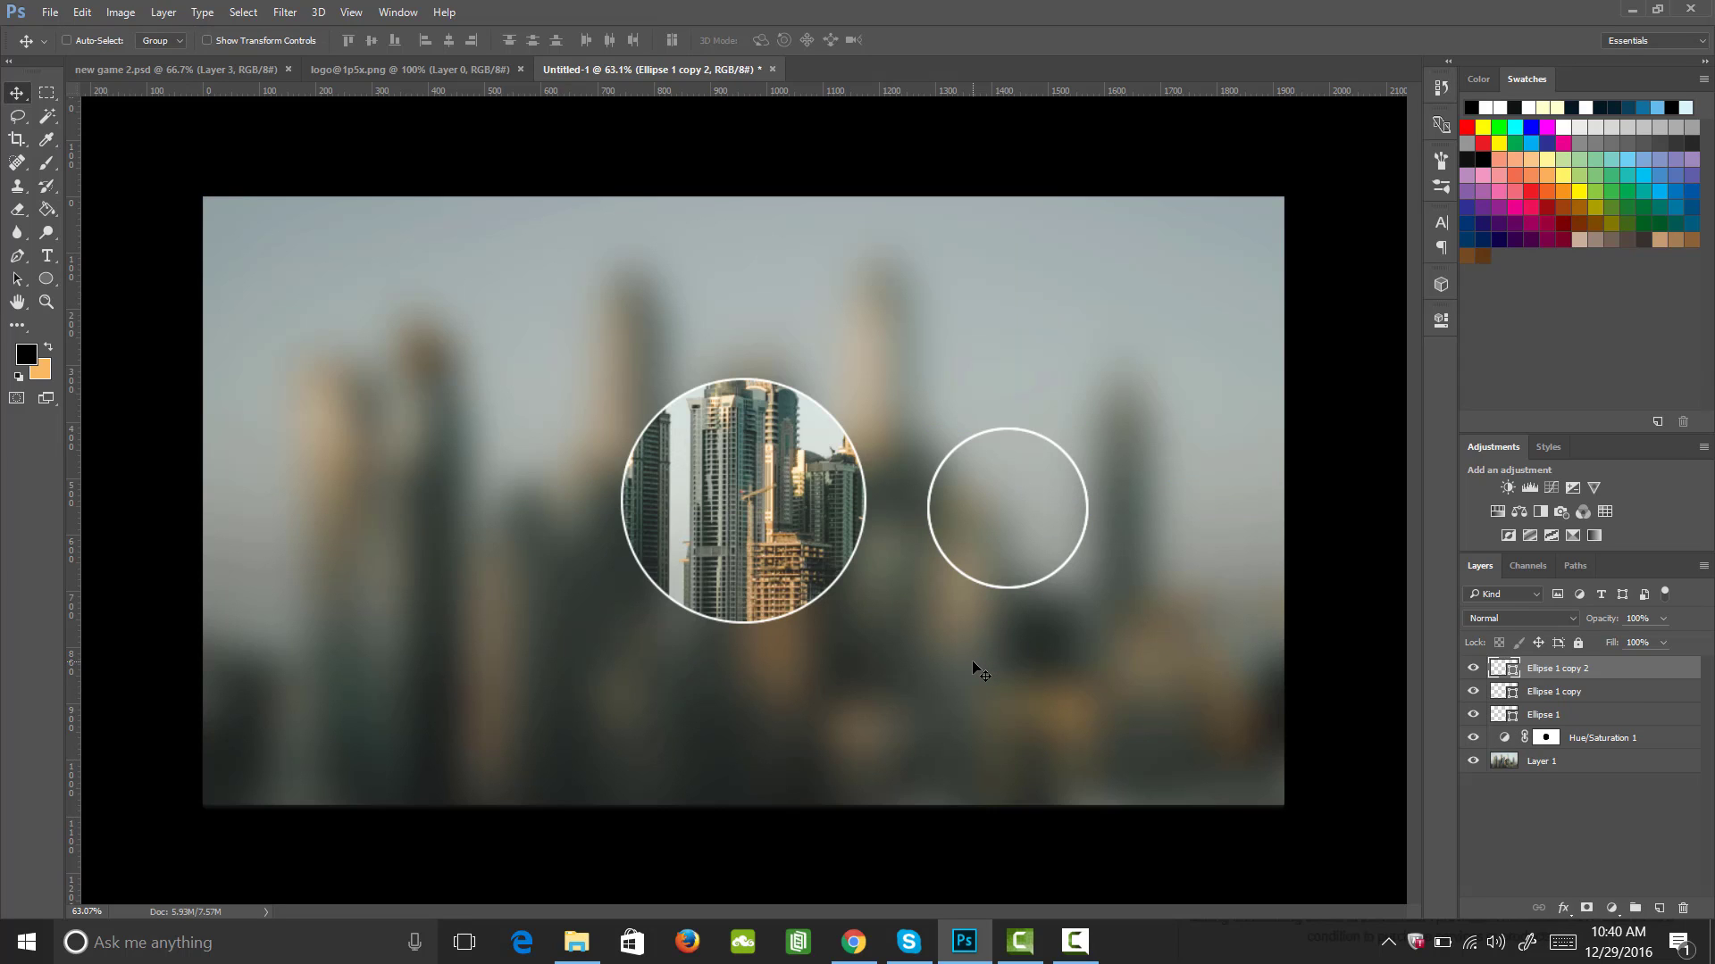
pyautogui.click(46, 278)
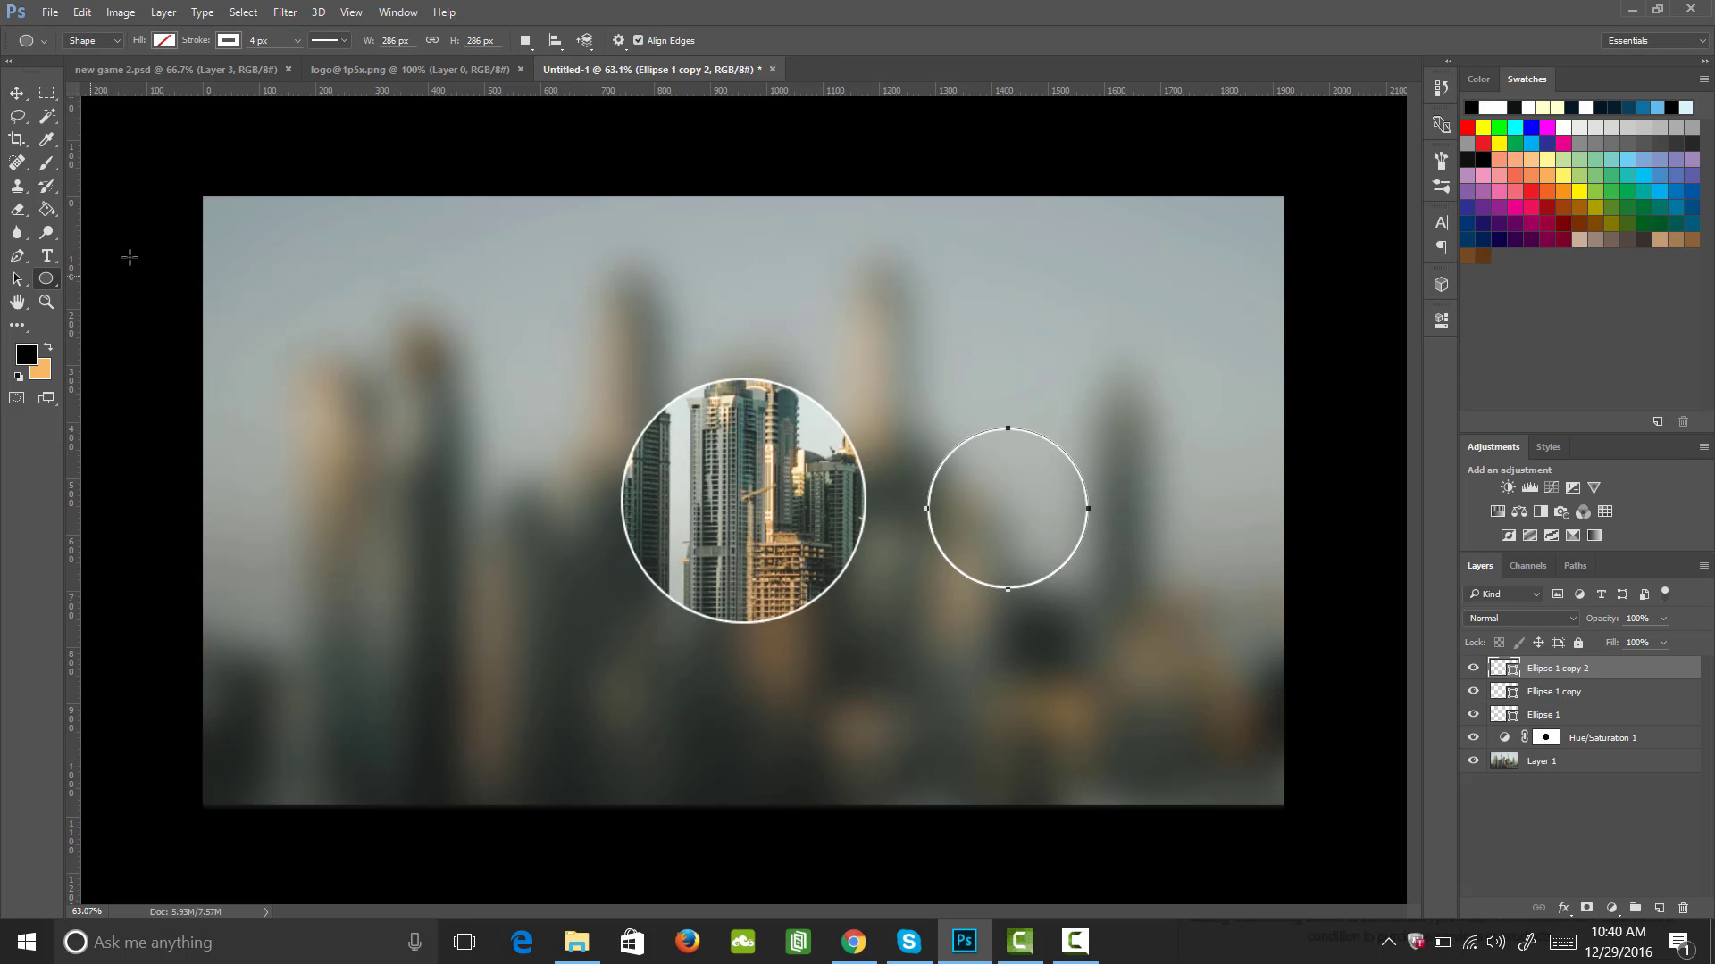
pyautogui.click(164, 40)
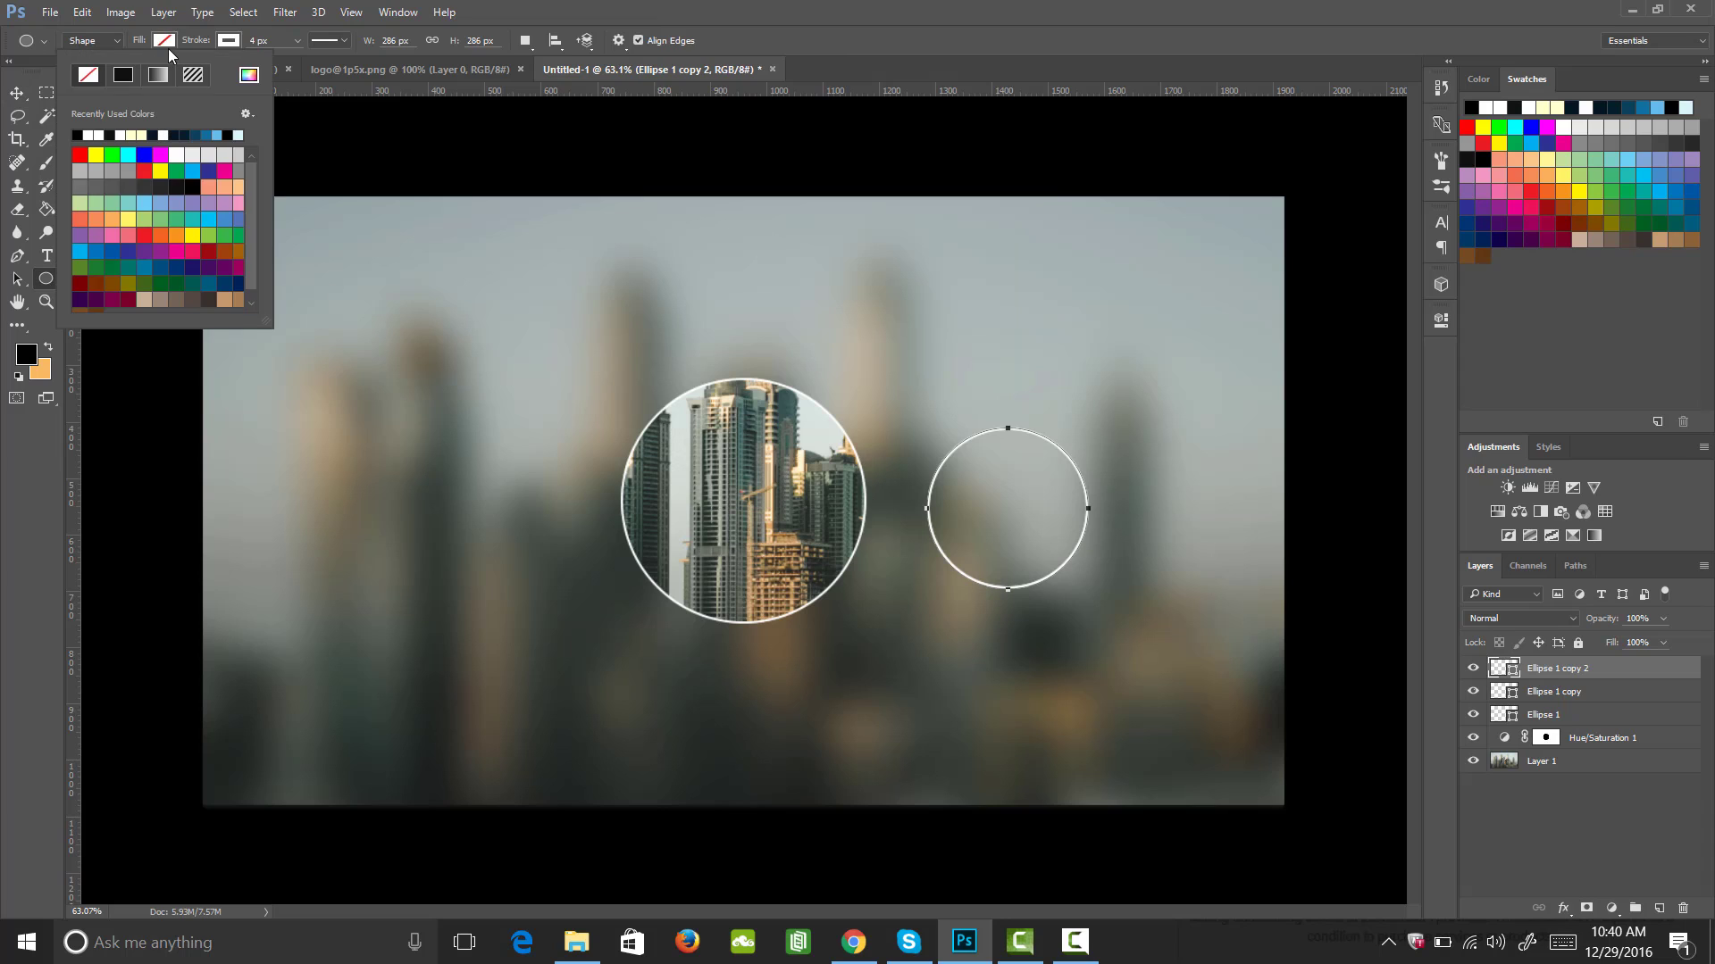
pyautogui.click(78, 135)
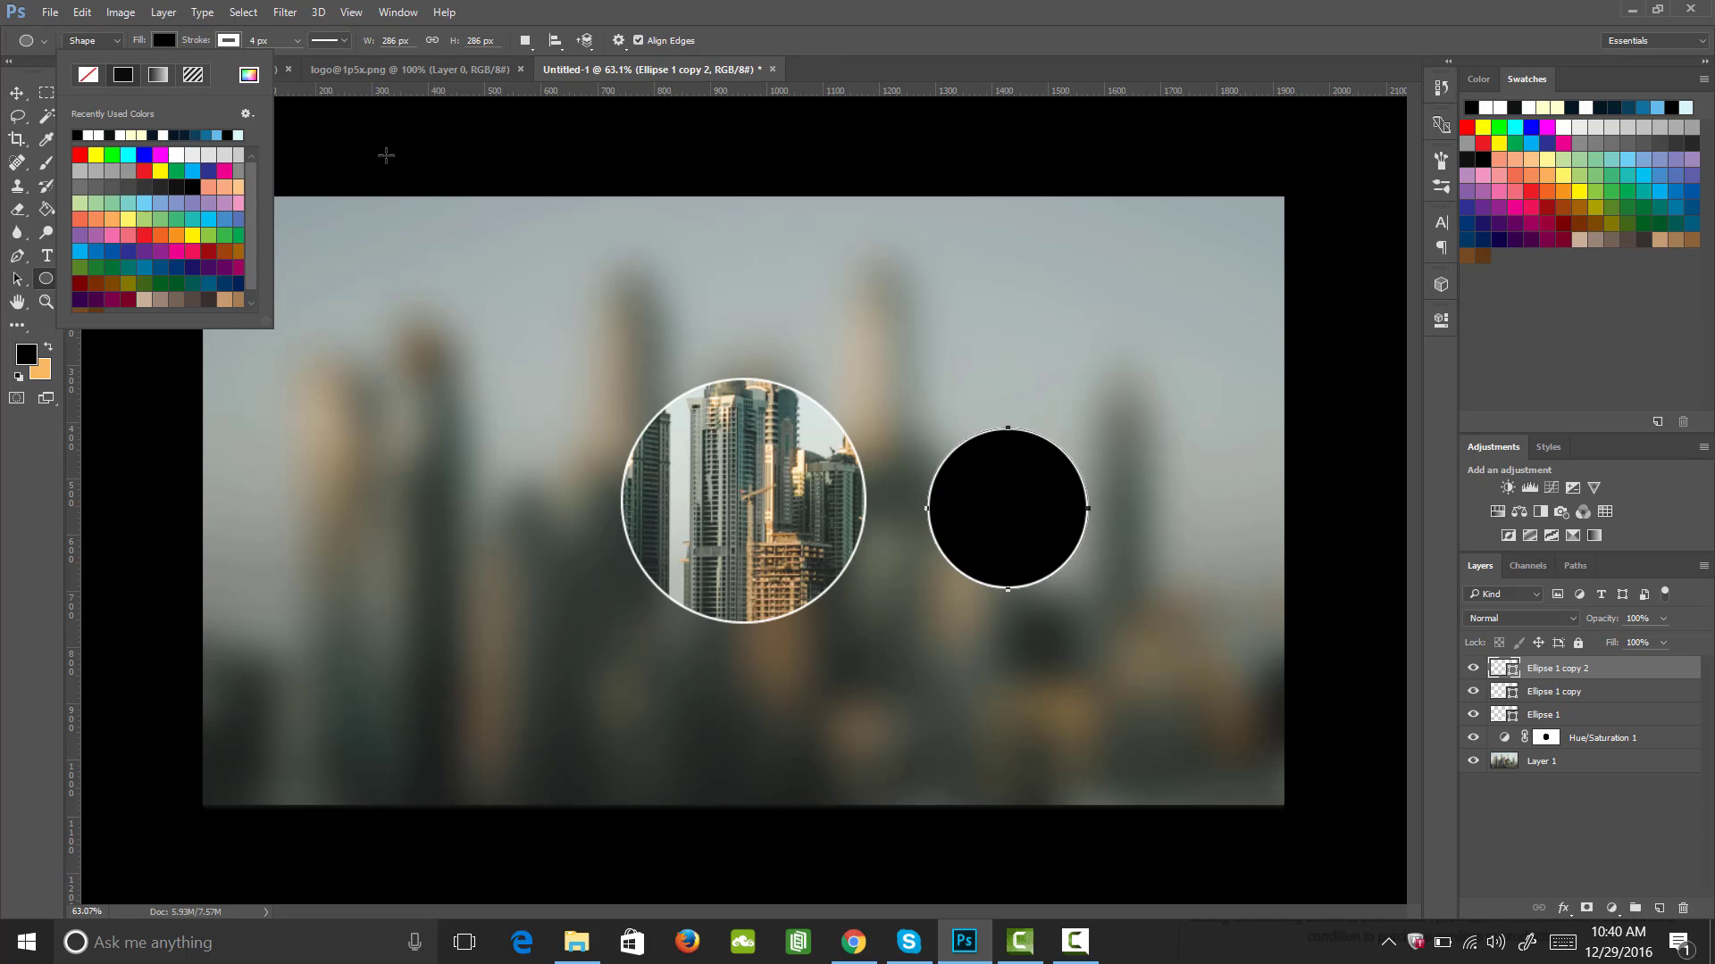
pyautogui.click(389, 161)
pyautogui.click(1662, 619)
pyautogui.moveTo(1626, 642); pyautogui.dragTo(1596, 646)
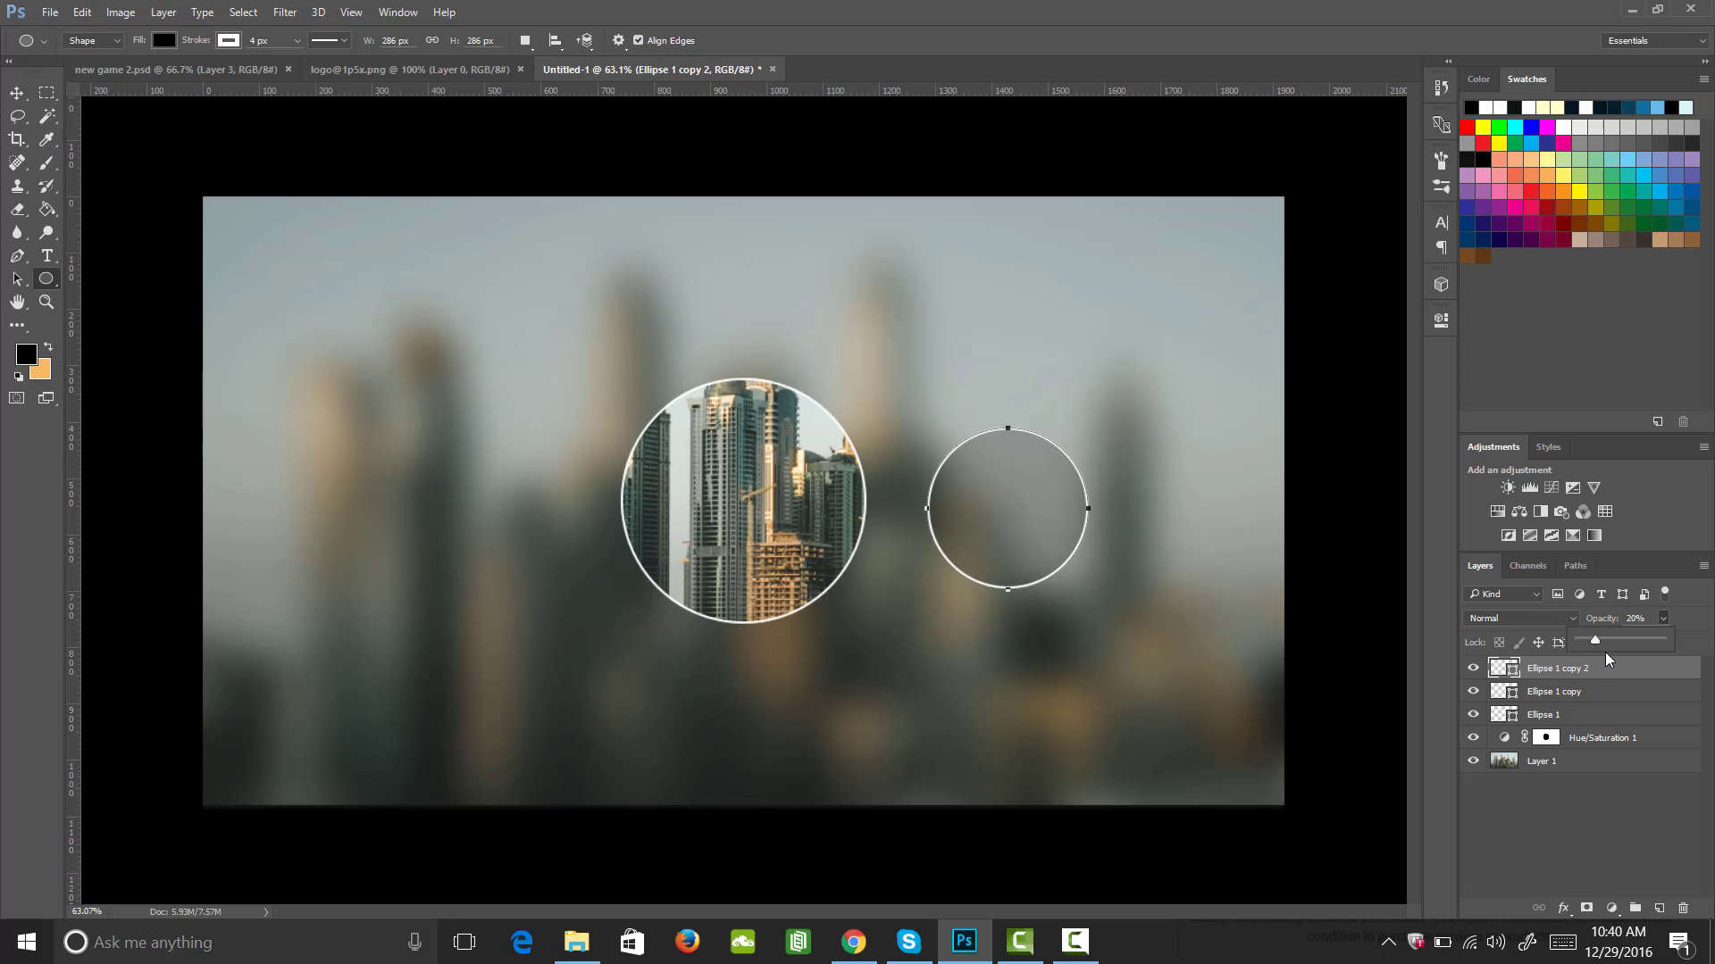
# - Duplicate both small-circle layers and place the copies on the opposite side of the central circle
pyautogui.keyDown('shift'); pyautogui.click(1579, 694); pyautogui.keyUp('shift')
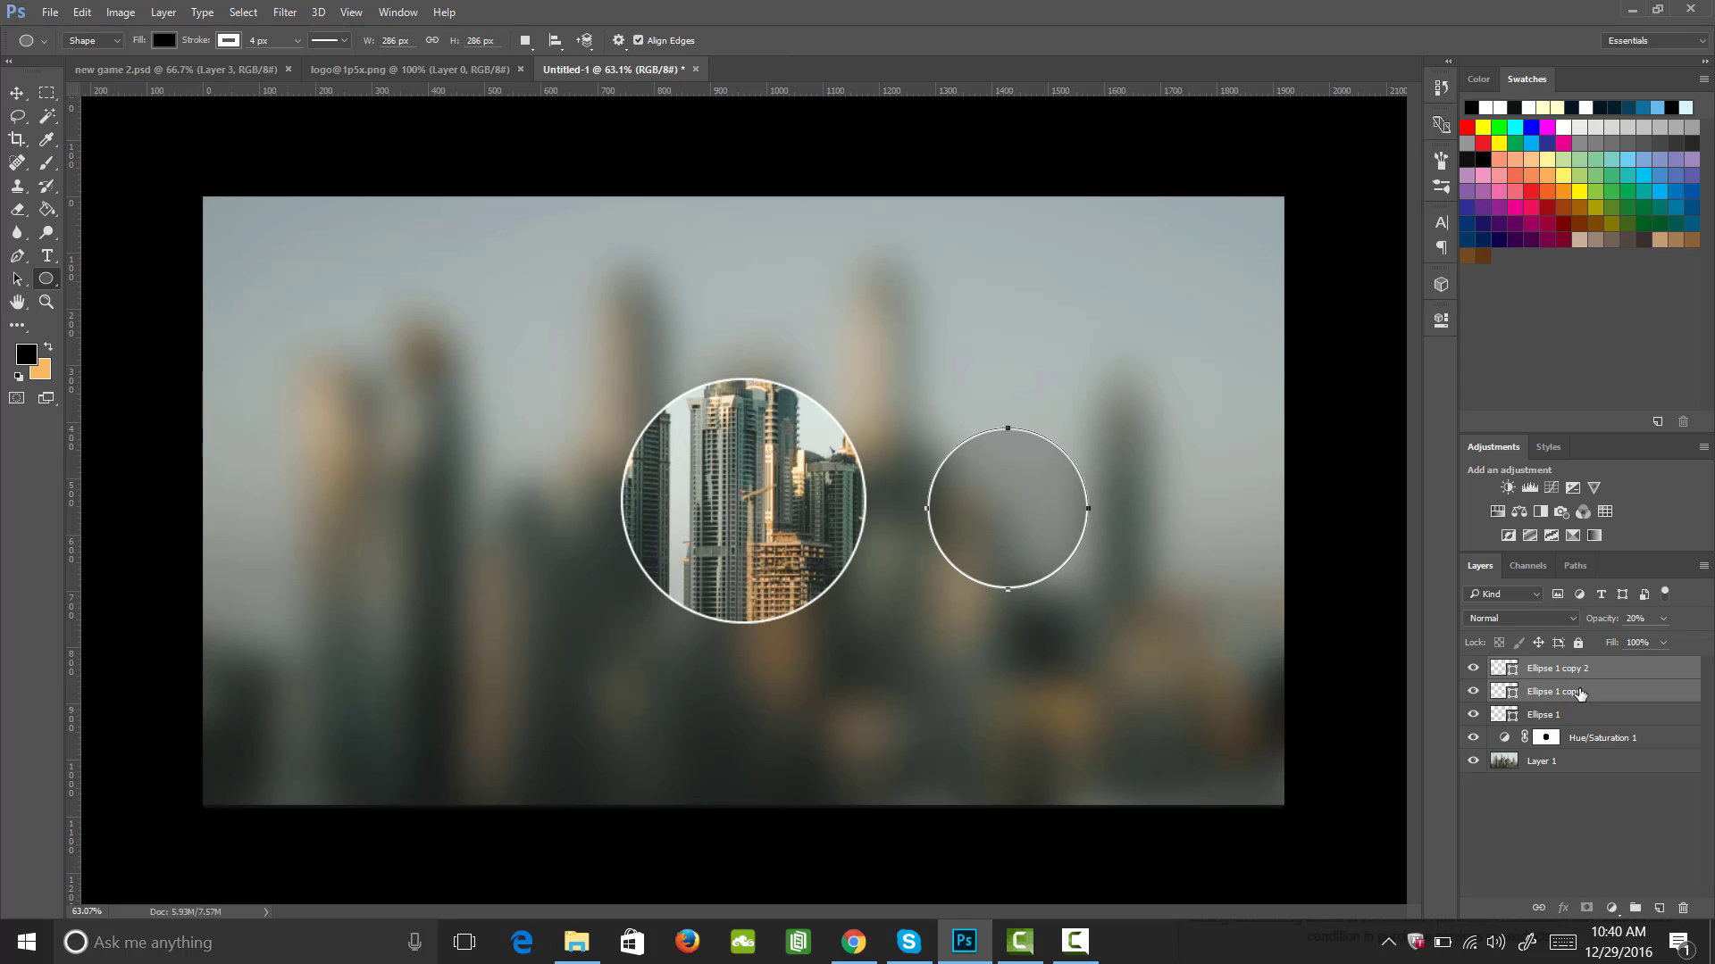
pyautogui.hotkey('ctrl', 'j')
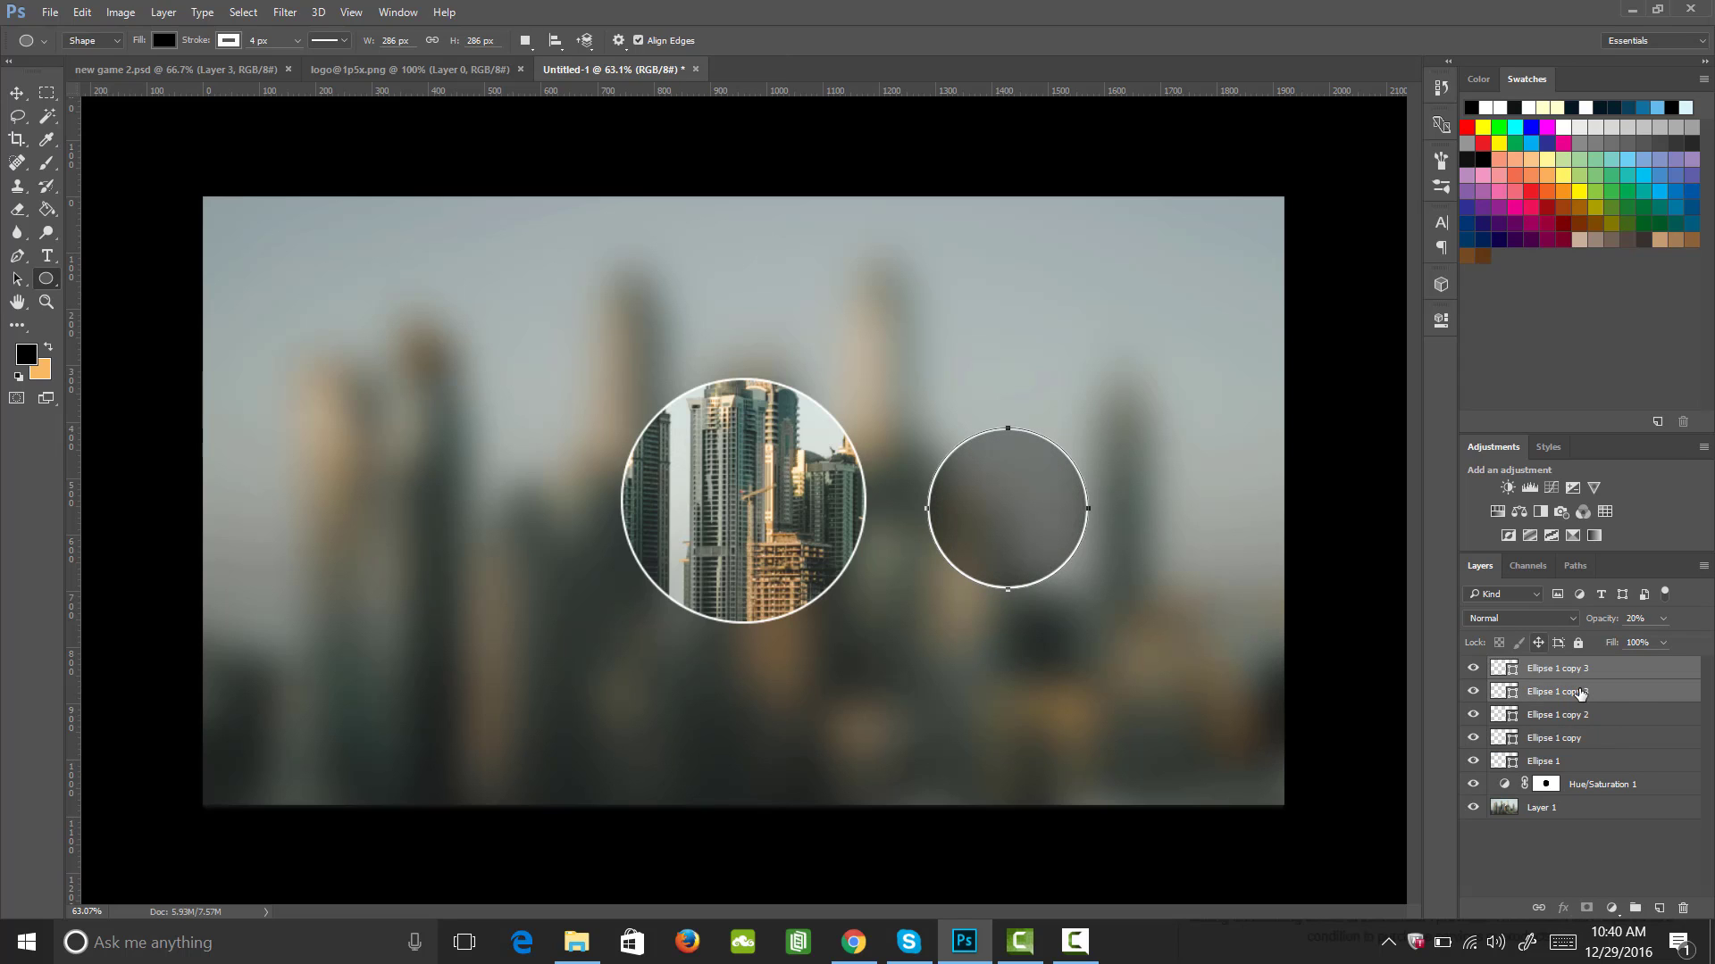
pyautogui.press('v')
pyautogui.moveTo(1027, 537); pyautogui.dragTo(511, 548)
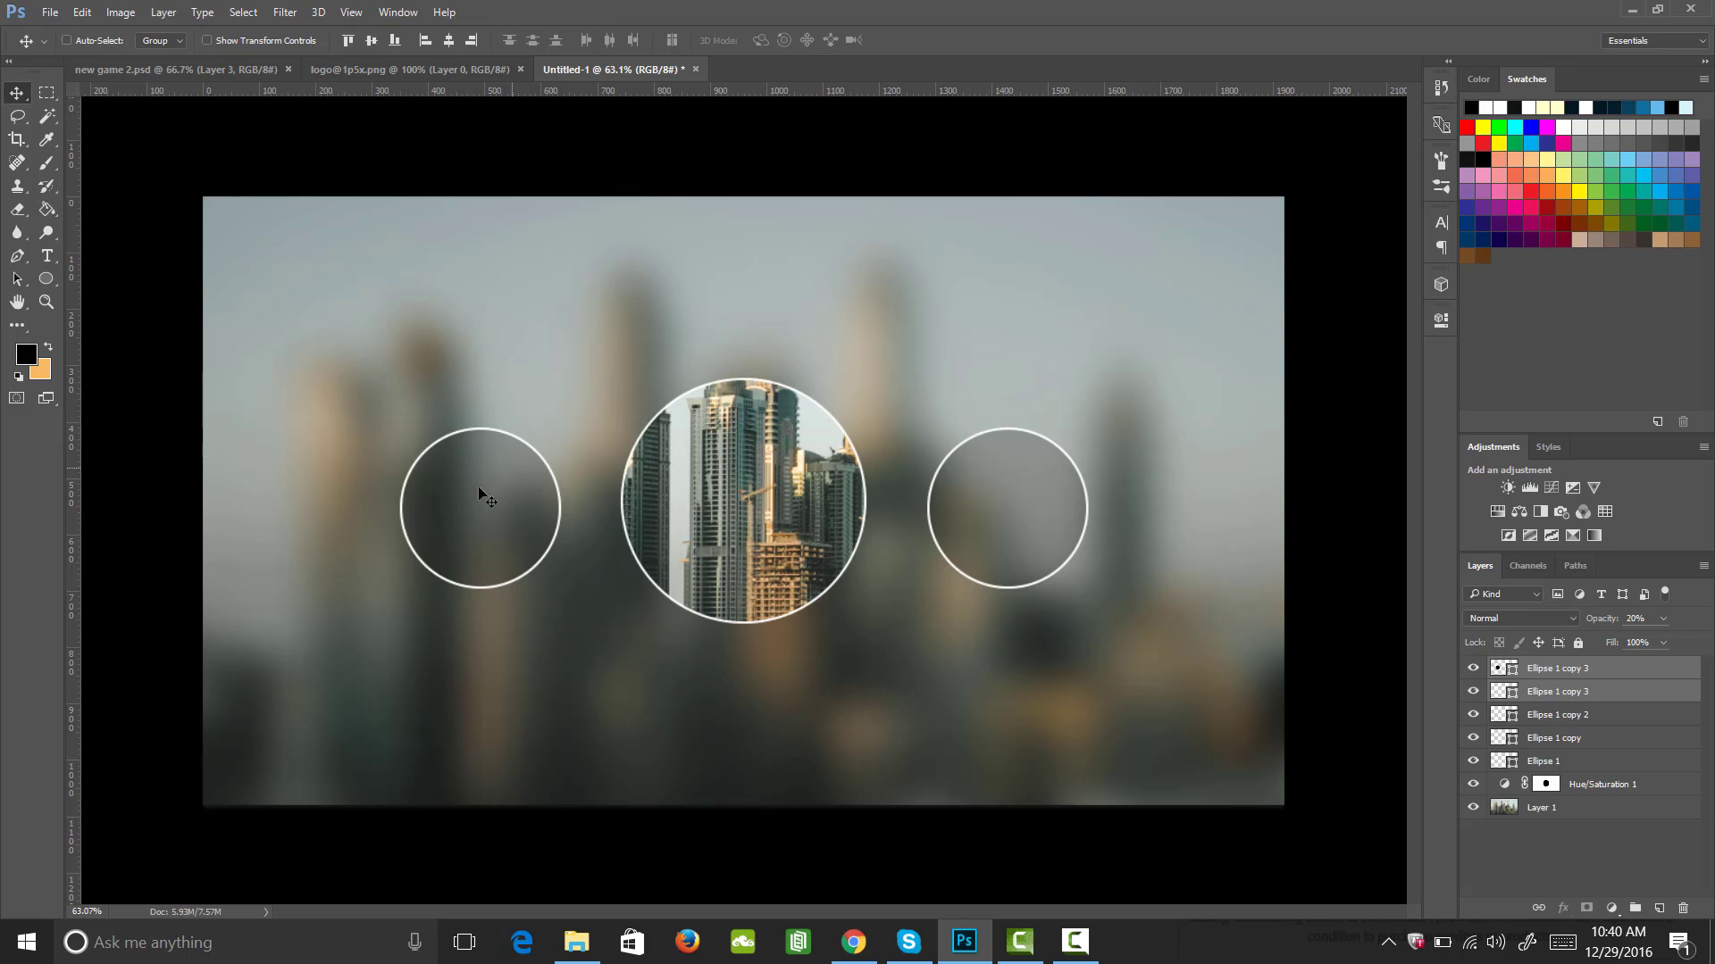
# - Check the dot icon in new game 2.psd, add an empty layer above the circles and check the 40 px hard round brush
pyautogui.click(224, 70)
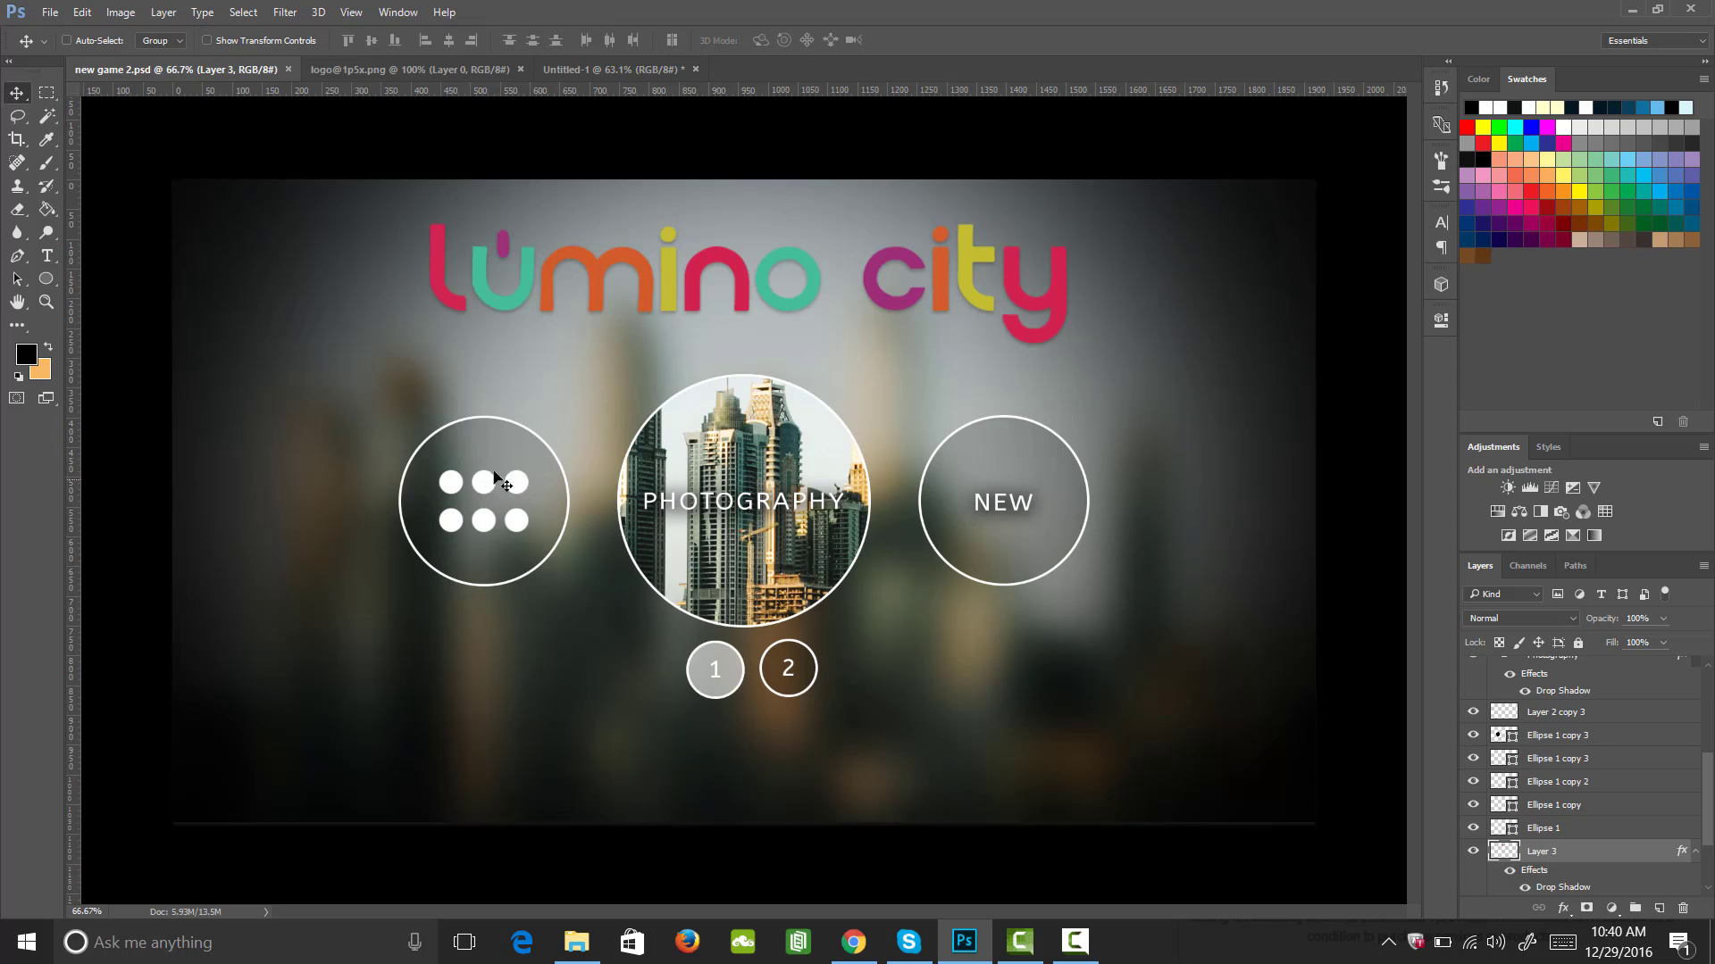
pyautogui.click(625, 68)
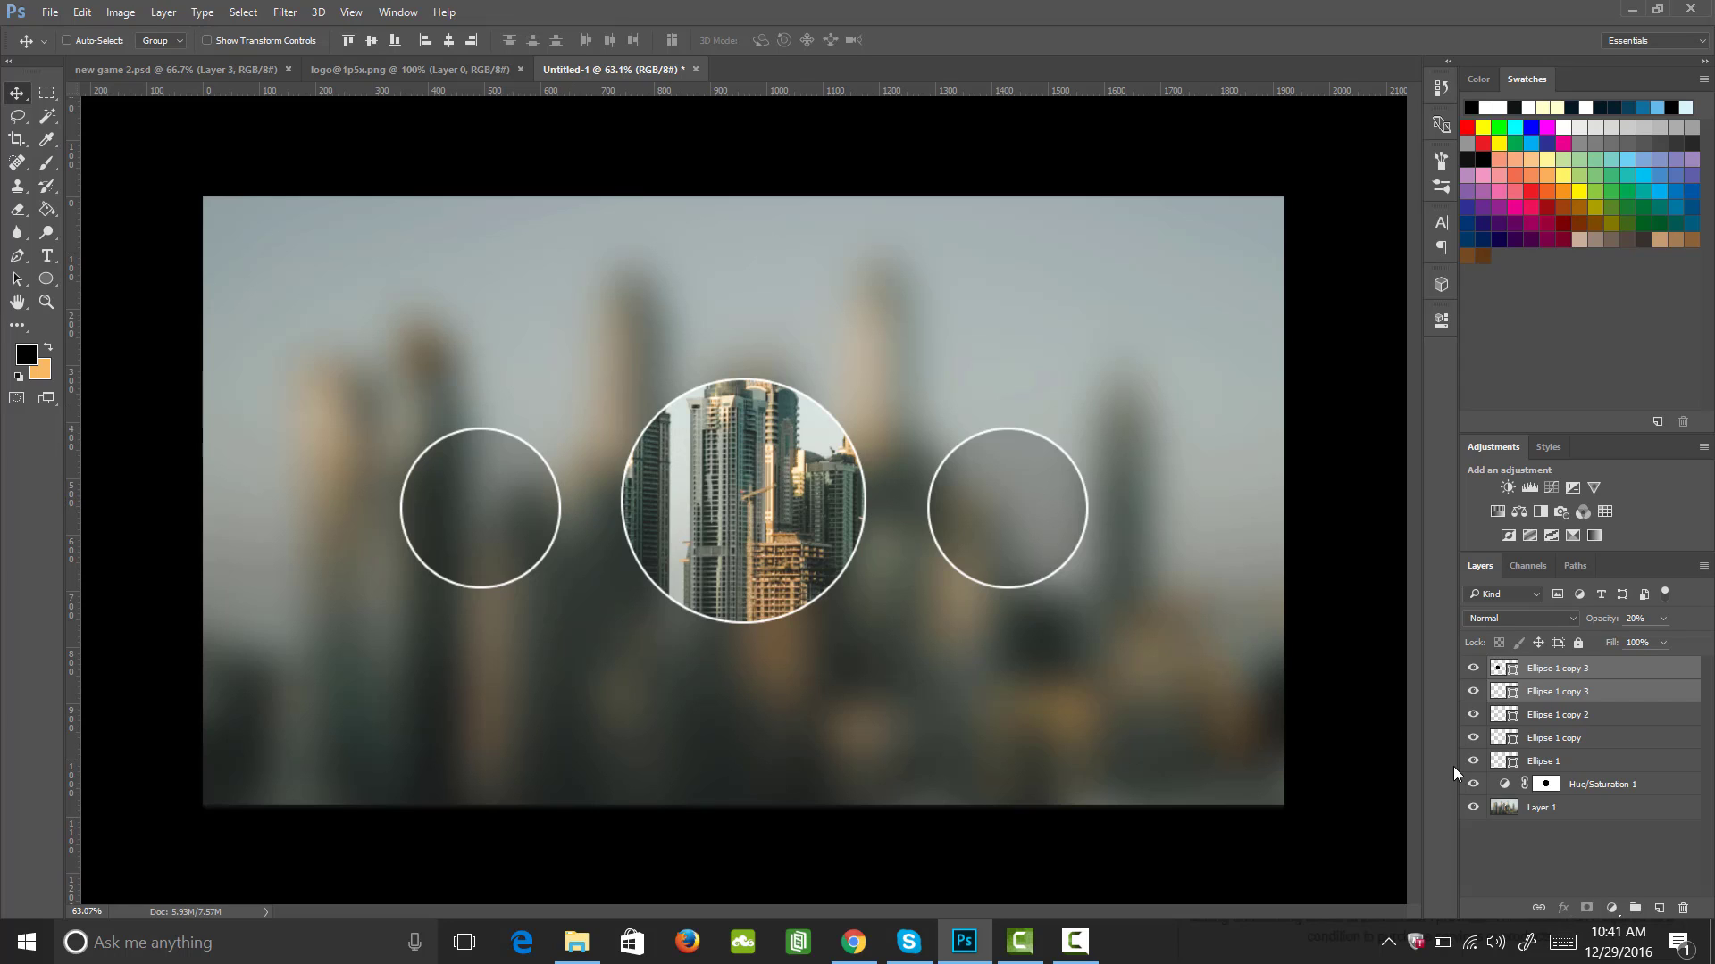
pyautogui.click(1658, 910)
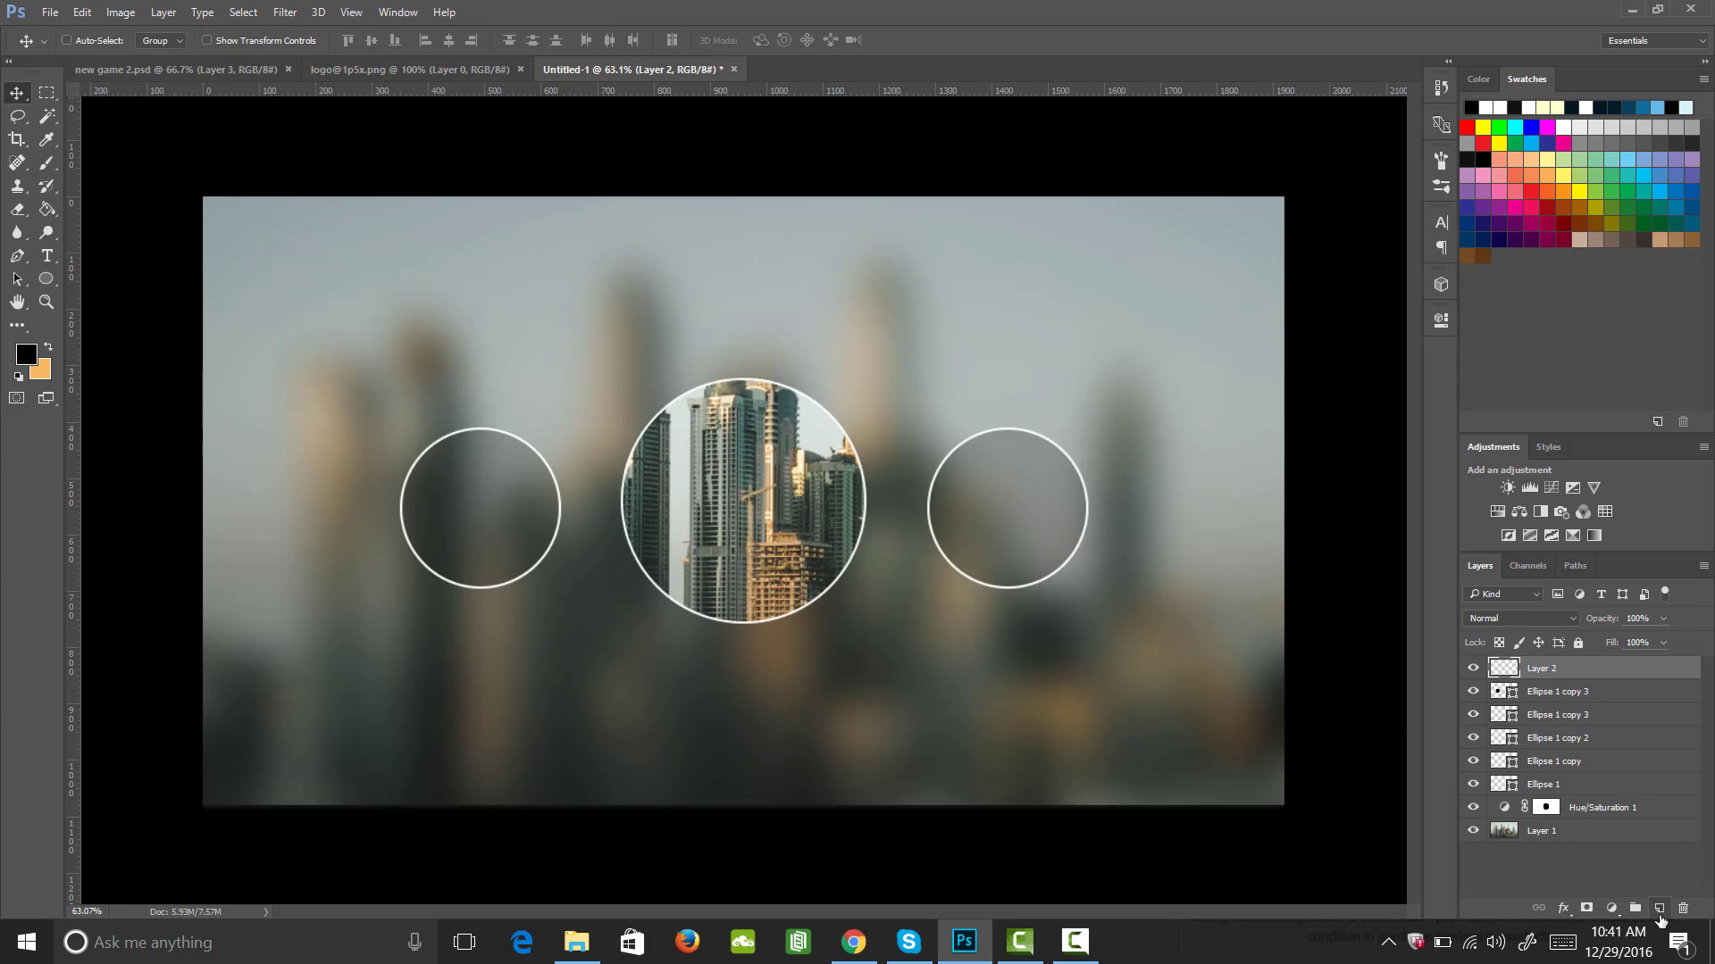
pyautogui.press('b')
pyautogui.click(1440, 163)
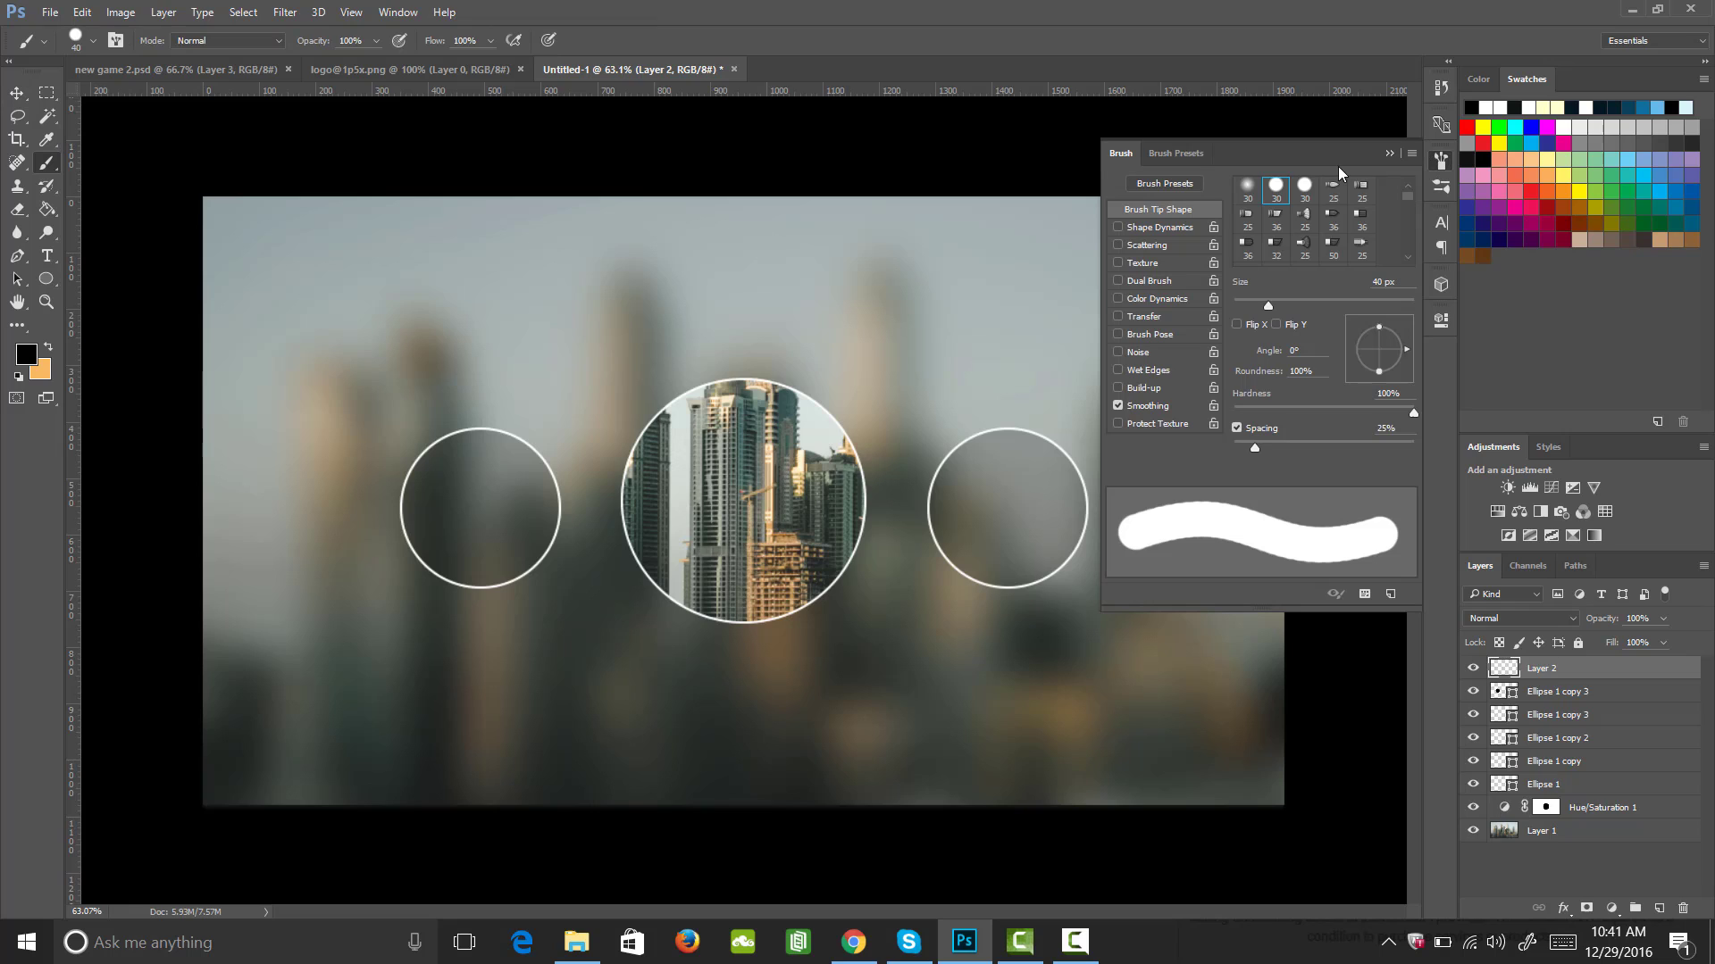
pyautogui.click(1440, 163)
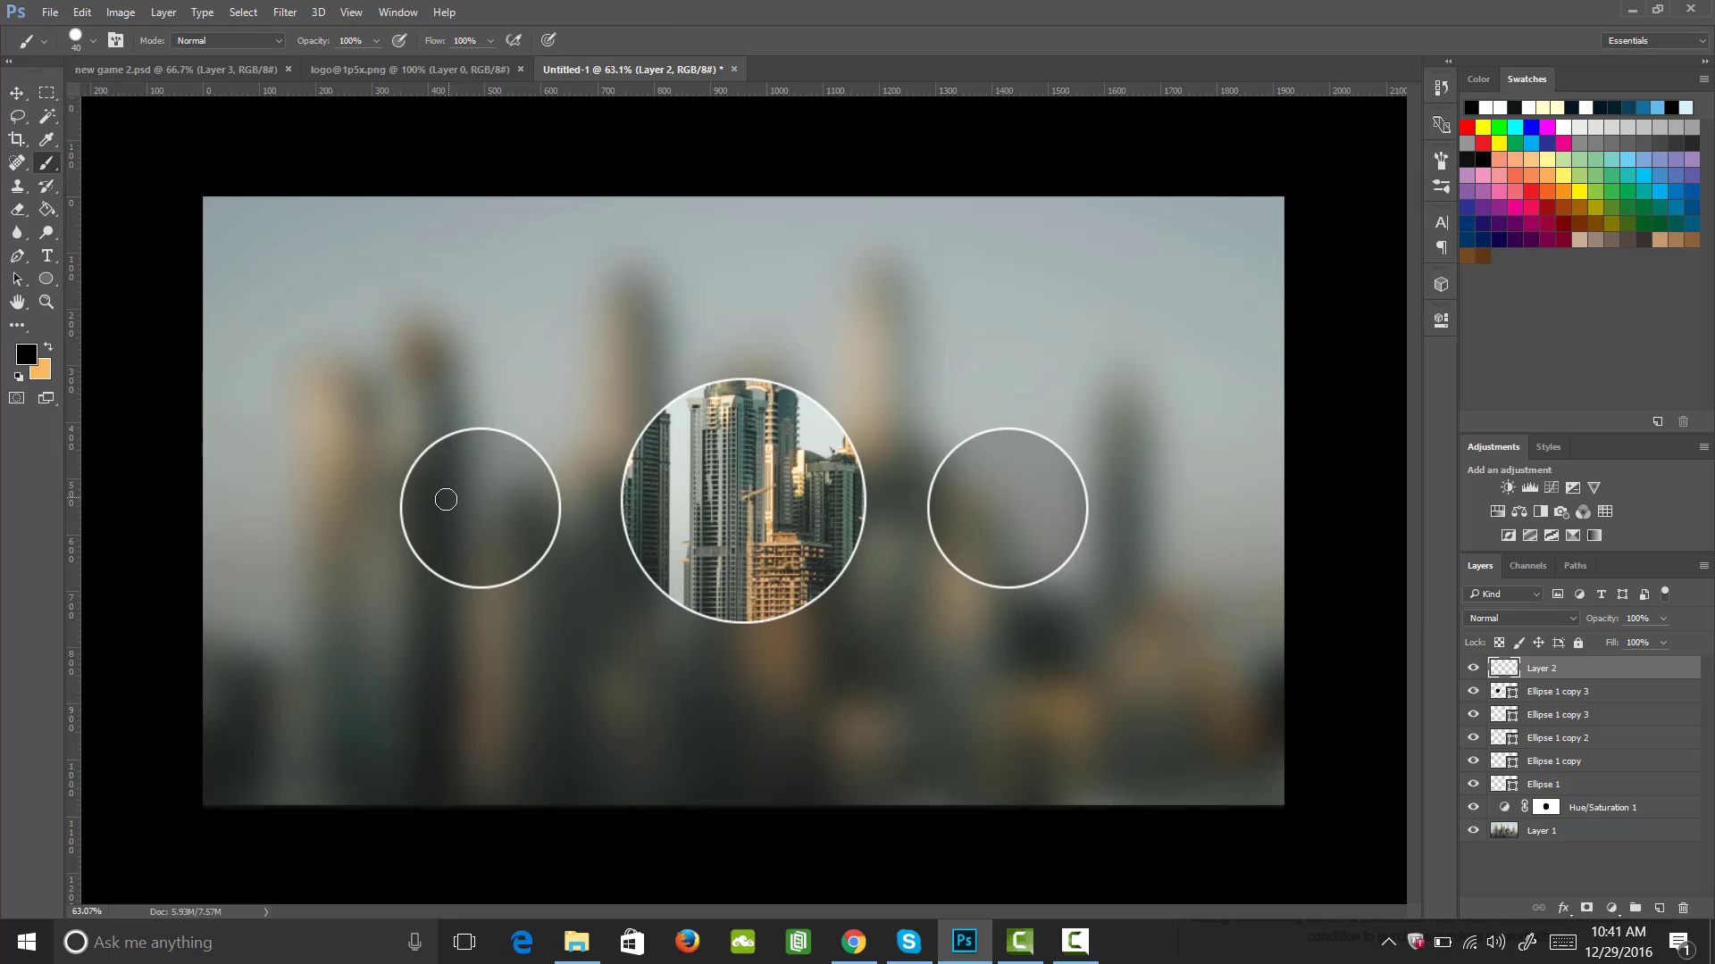
# - Set the foreground colour to white (ffffff) and paint one round dot in the upper left of the left circle
pyautogui.click(439, 486)
pyautogui.hotkey('ctrl', 'z')
pyautogui.click(26, 359)
pyautogui.write('ffffff')
pyautogui.click(1518, 321)
pyautogui.click(443, 489)
pyautogui.press('v')
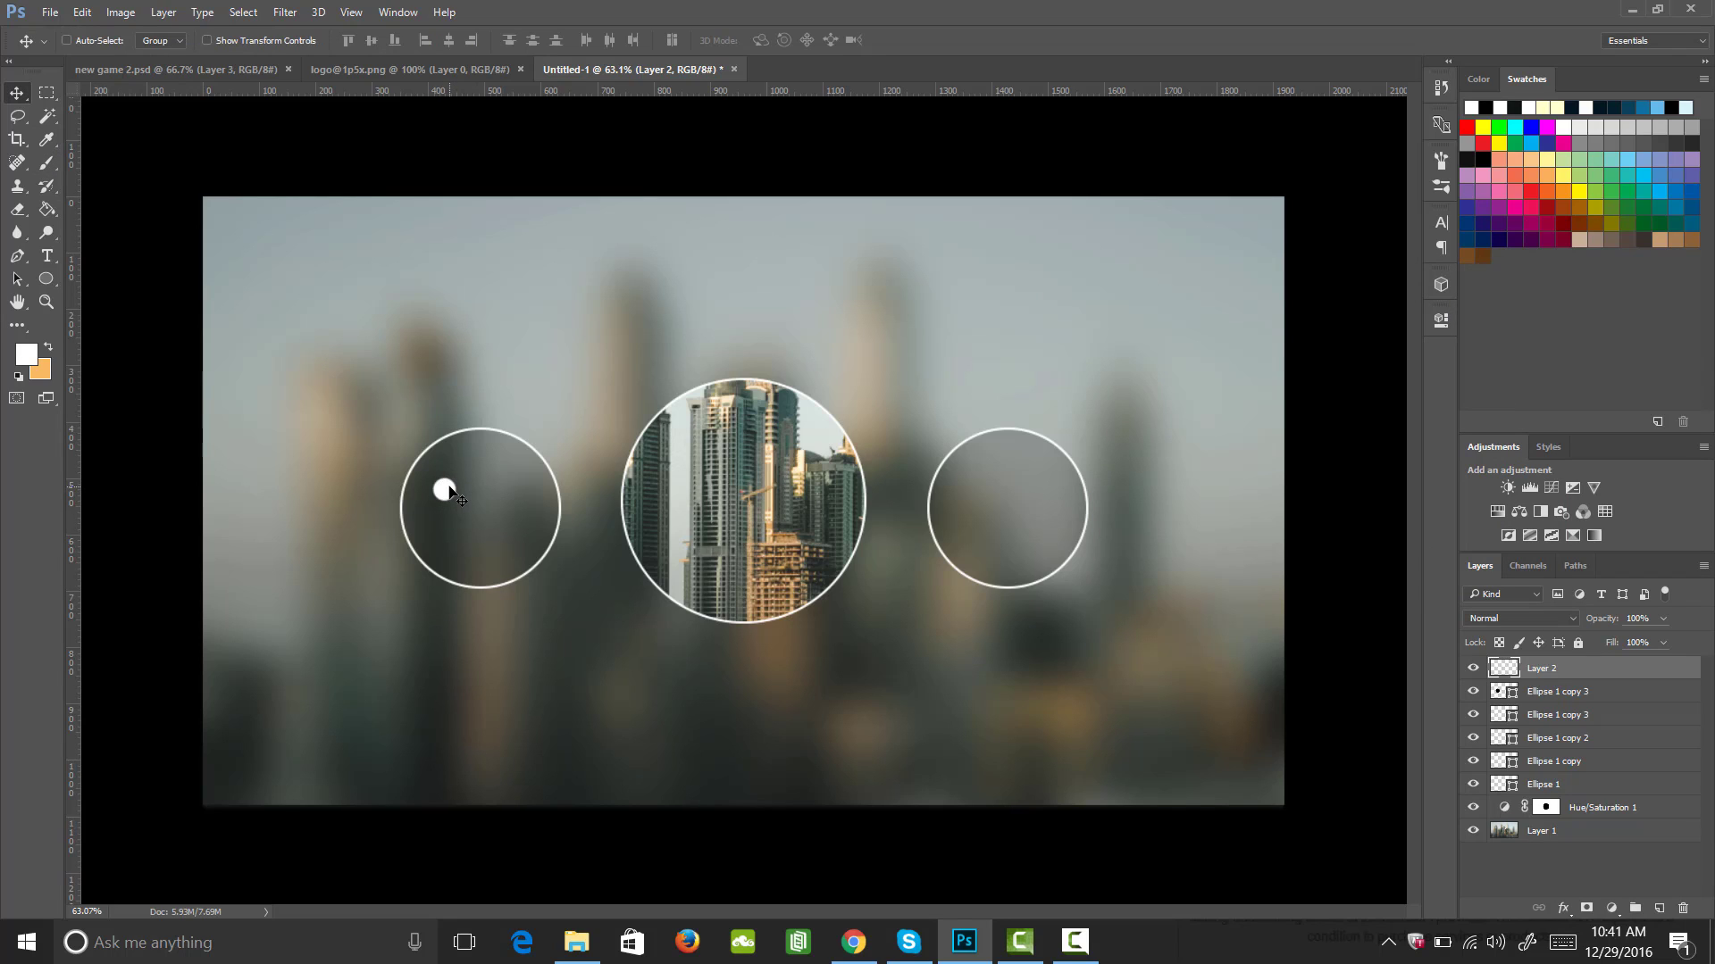
# - Duplicate the white dot twice to form an evenly spaced horizontal row of three and merge the dot layers
pyautogui.moveTo(452, 489); pyautogui.dragTo(479, 491)
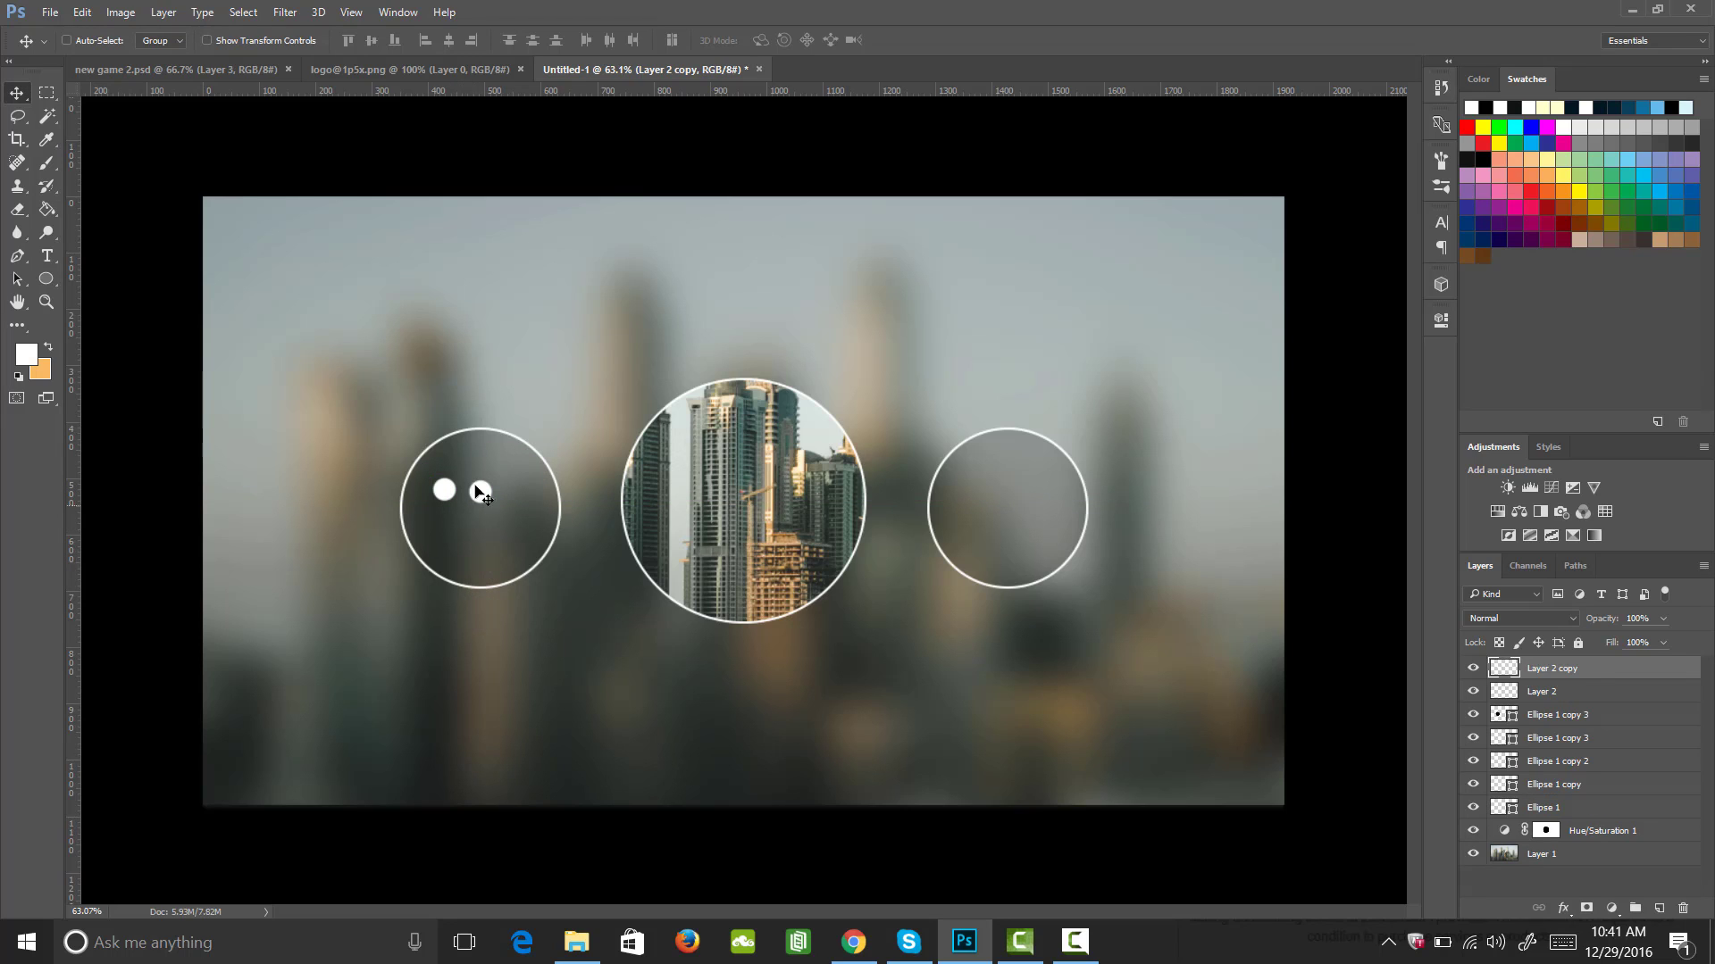
pyautogui.hotkey('ctrl', 'z')
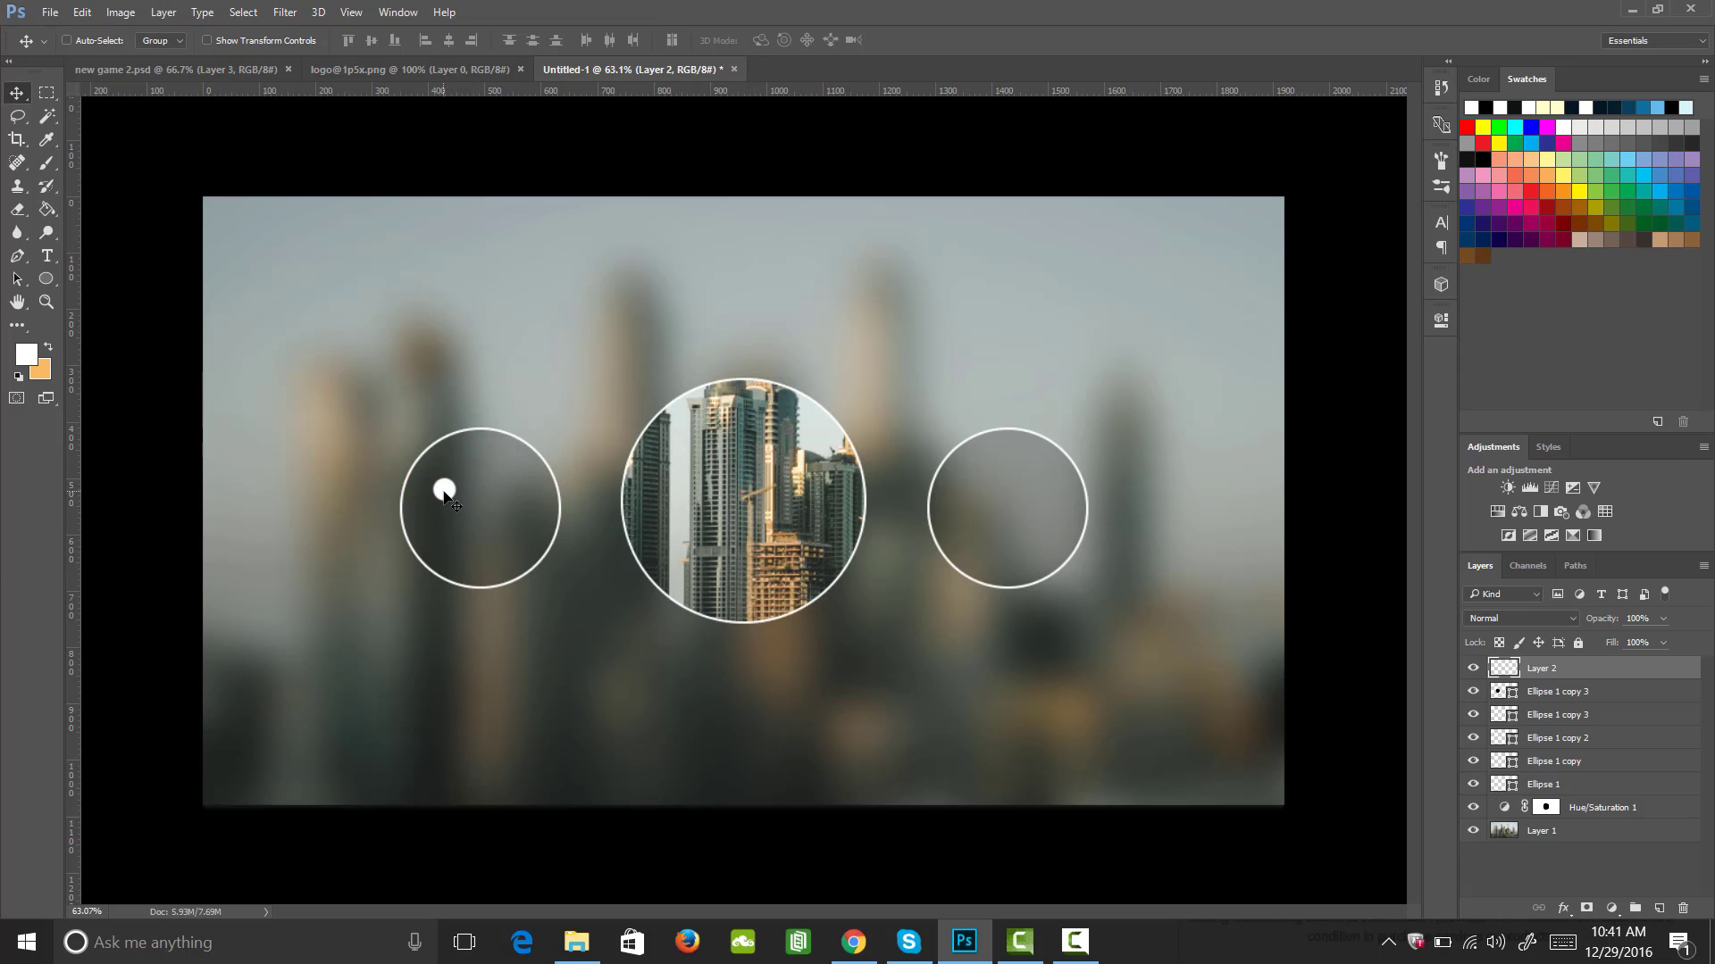
pyautogui.moveTo(448, 497); pyautogui.dragTo(517, 498)
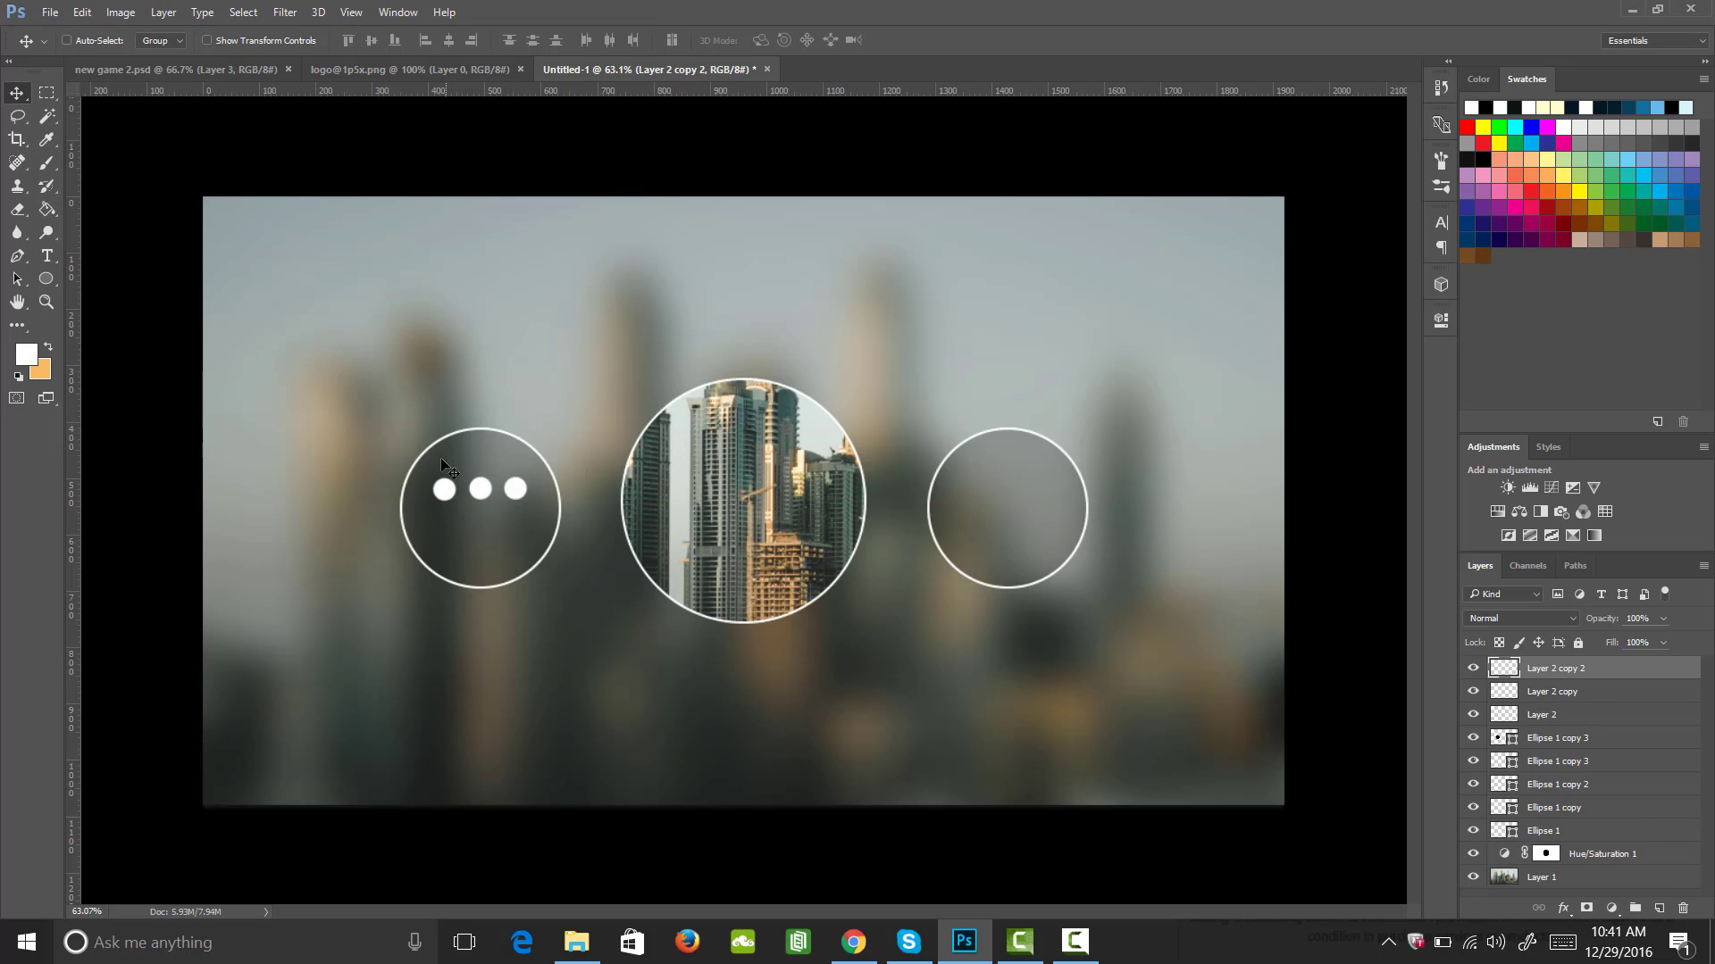
pyautogui.keyDown('shift'); pyautogui.click(1579, 714); pyautogui.keyUp('shift')
pyautogui.rightClick(1583, 707)
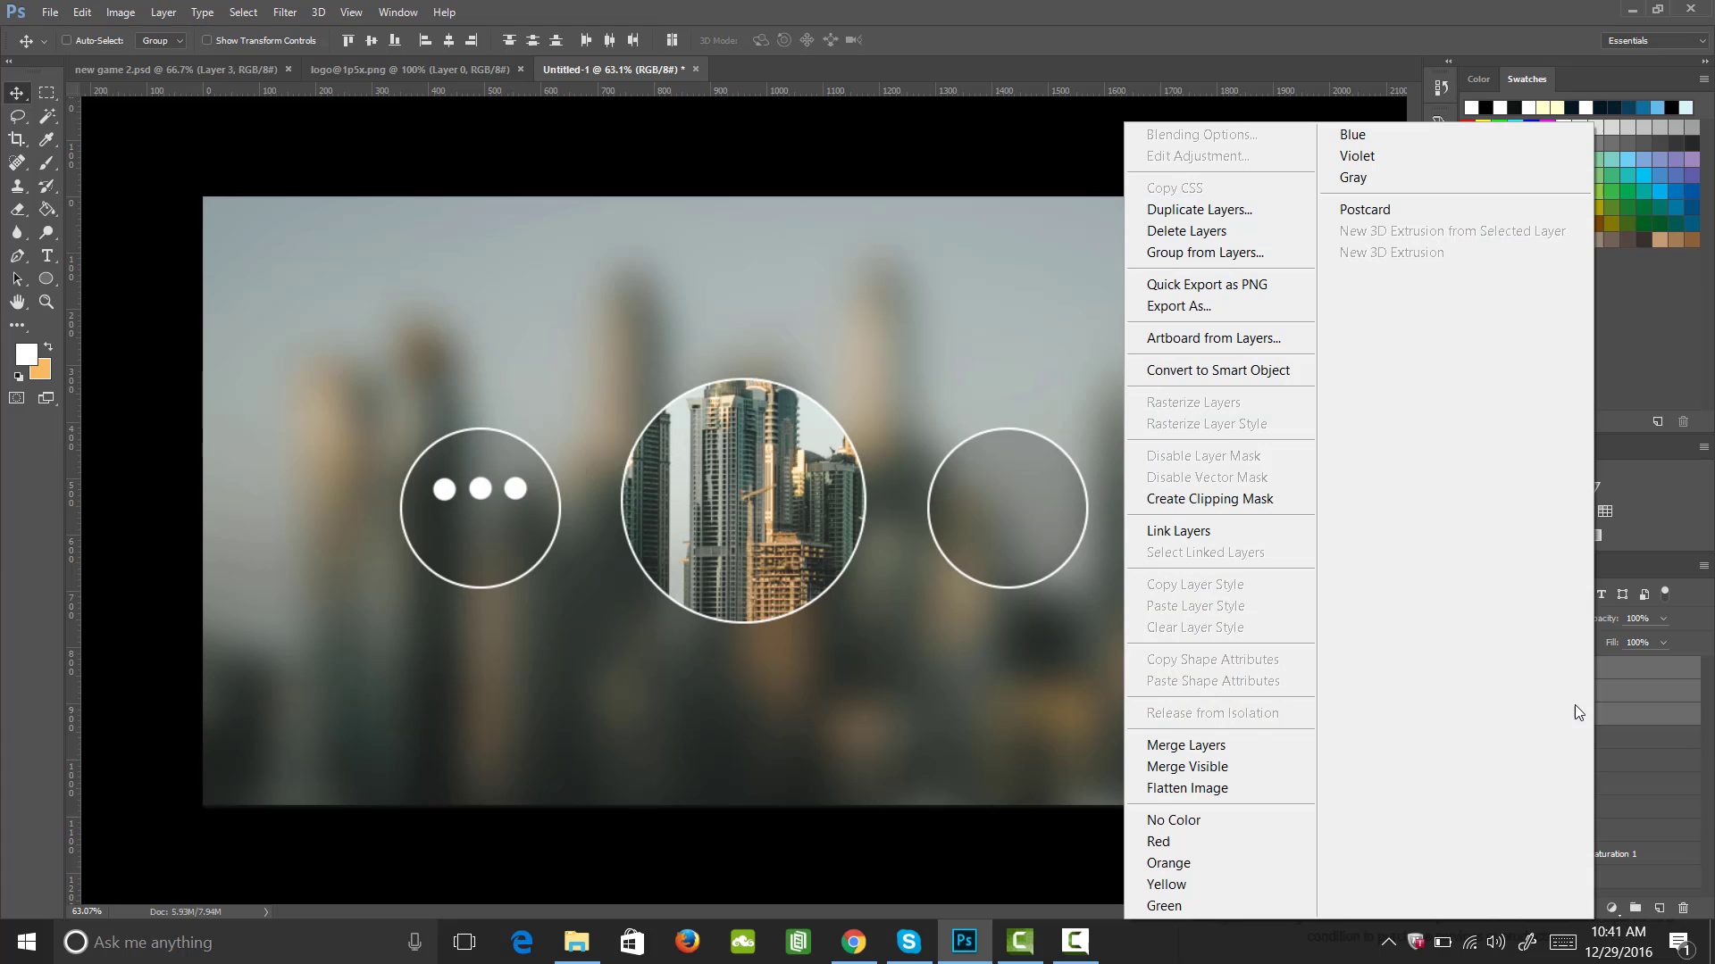
pyautogui.click(1244, 746)
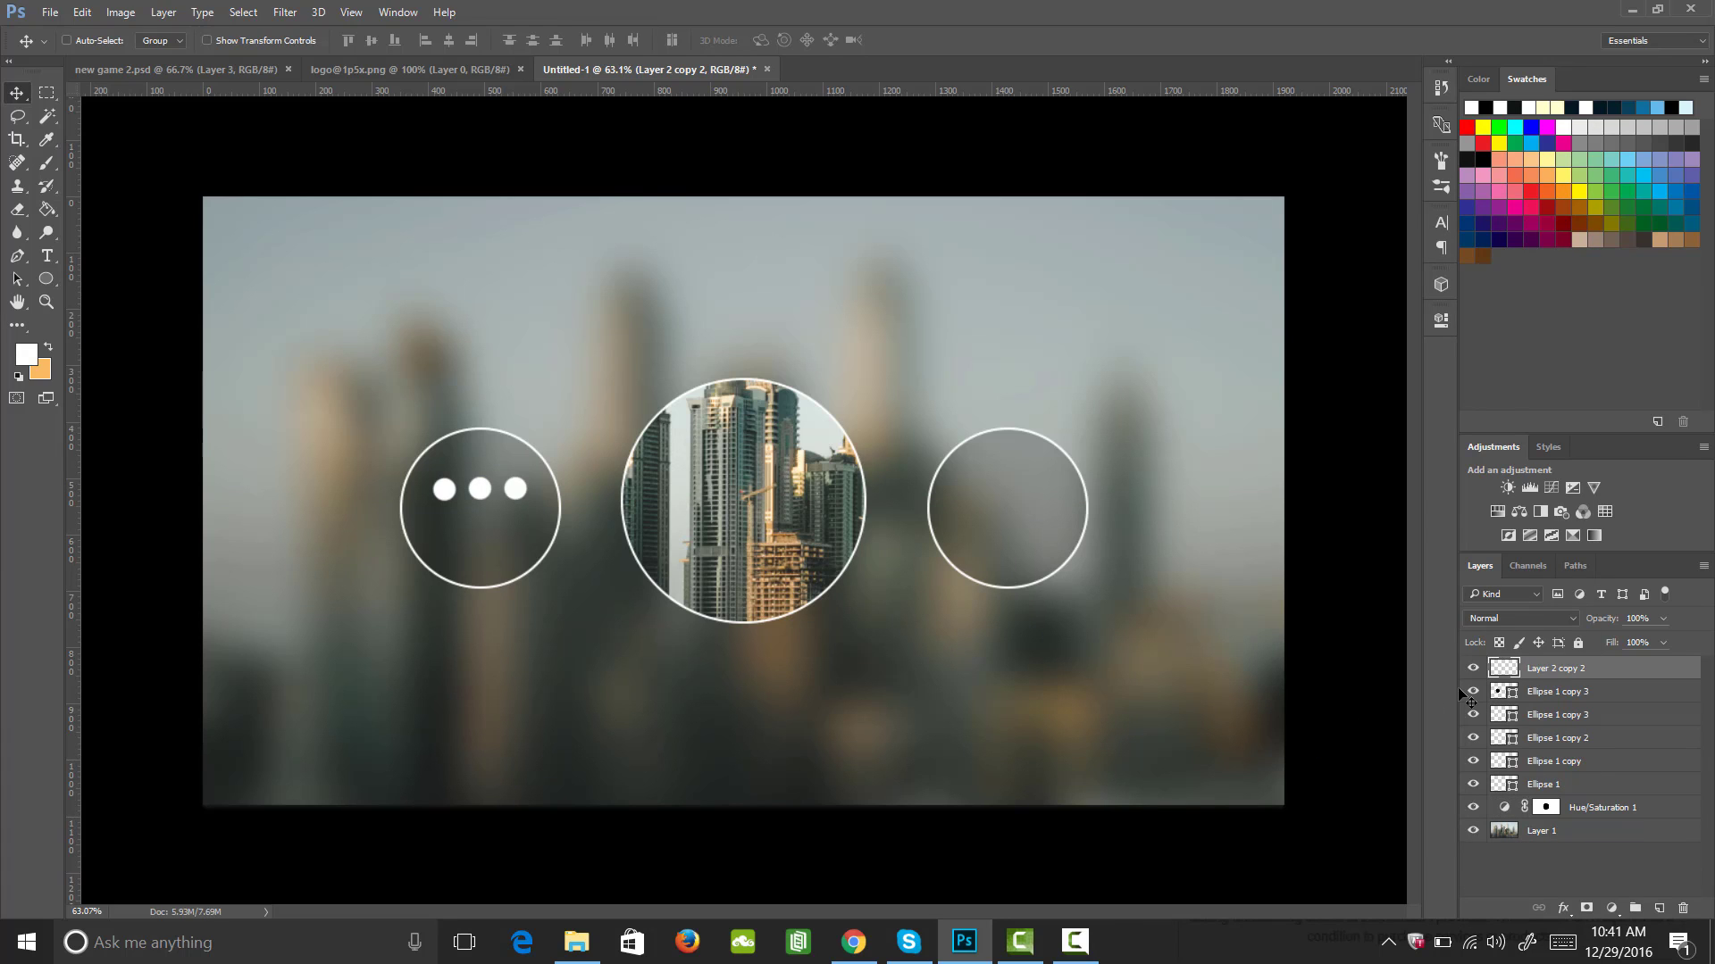
# - Duplicate the row of dots directly below itself and merge both rows into one layer
pyautogui.hotkey('ctrl', 'j')
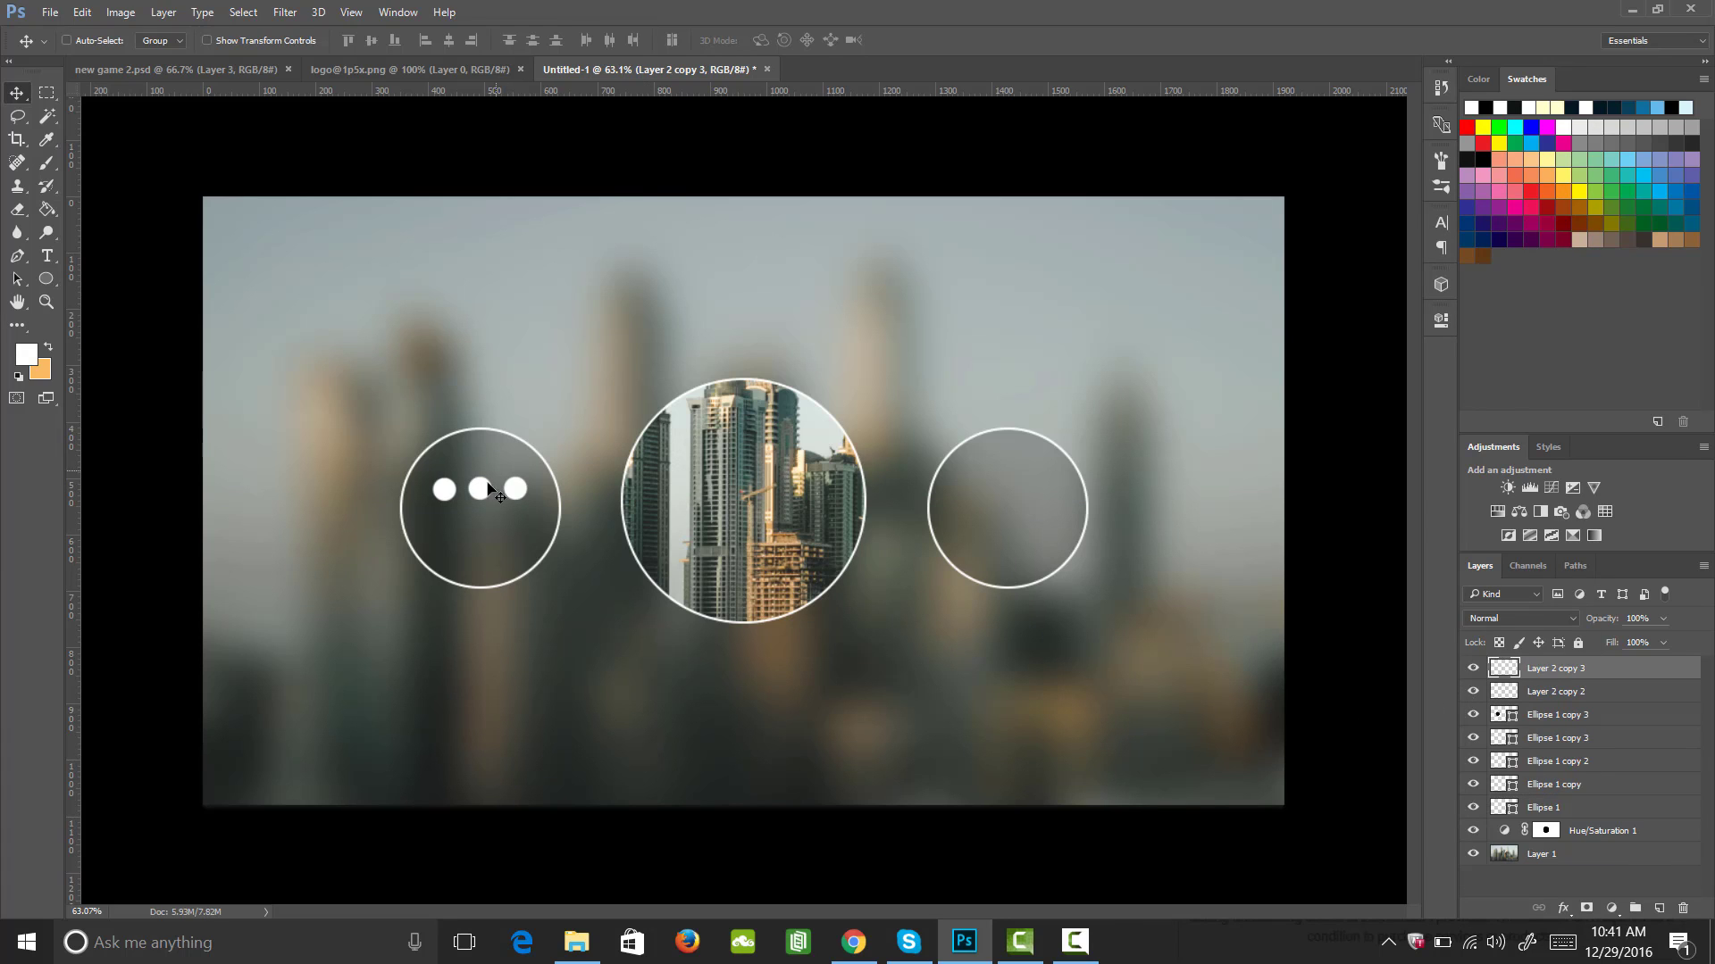
pyautogui.moveTo(480, 496); pyautogui.dragTo(480, 533)
pyautogui.keyDown('shift'); pyautogui.click(1556, 691); pyautogui.keyUp('shift')
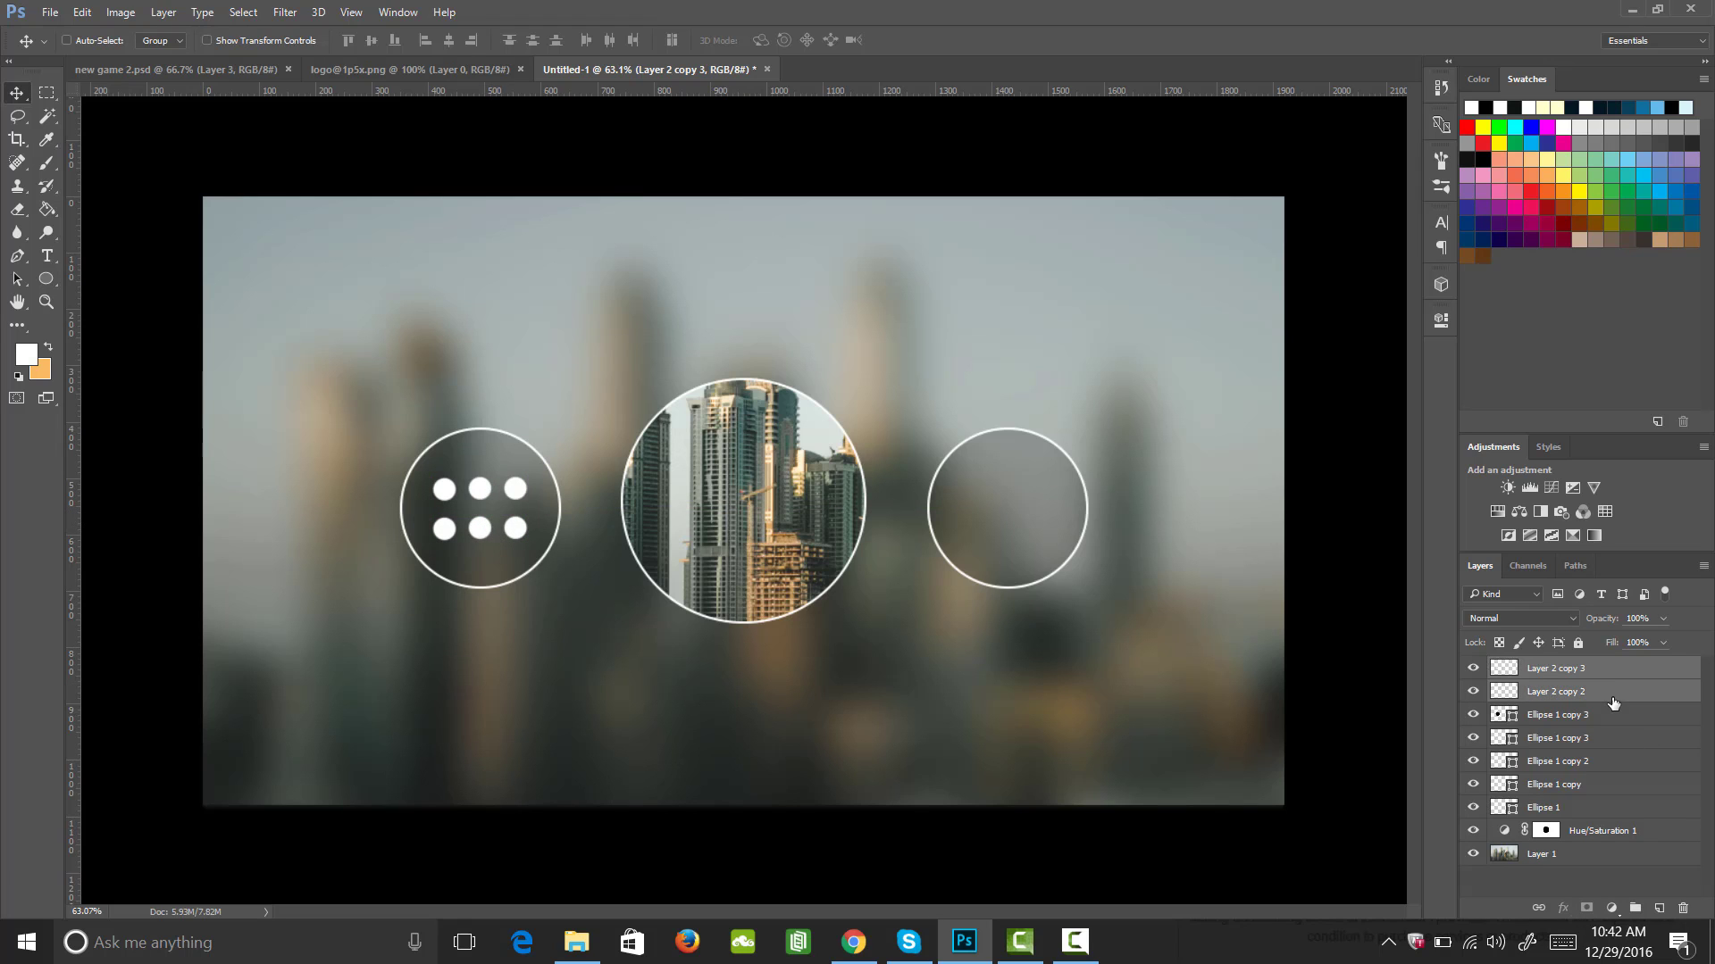
pyautogui.rightClick(1572, 691)
pyautogui.click(1229, 745)
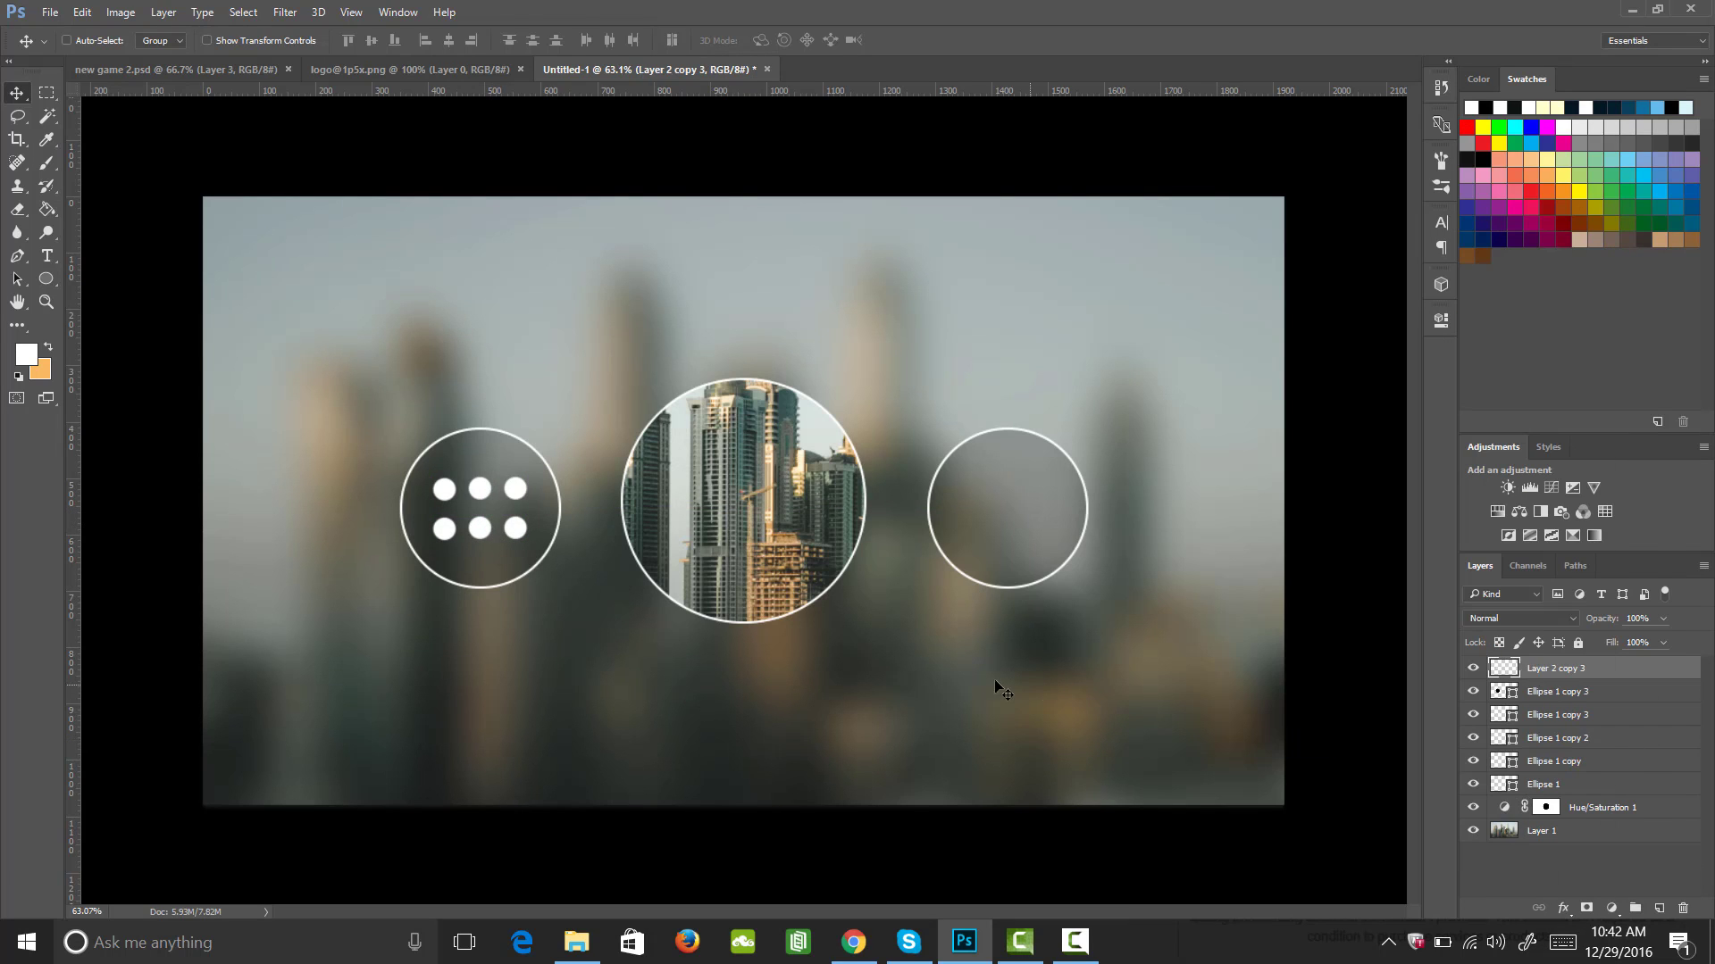
pyautogui.moveTo(497, 528); pyautogui.dragTo(497, 529)
# - Add the white text "PHOTOGRAPHY" and centre it over the central photo circle
pyautogui.press('t')
pyautogui.click(632, 500)
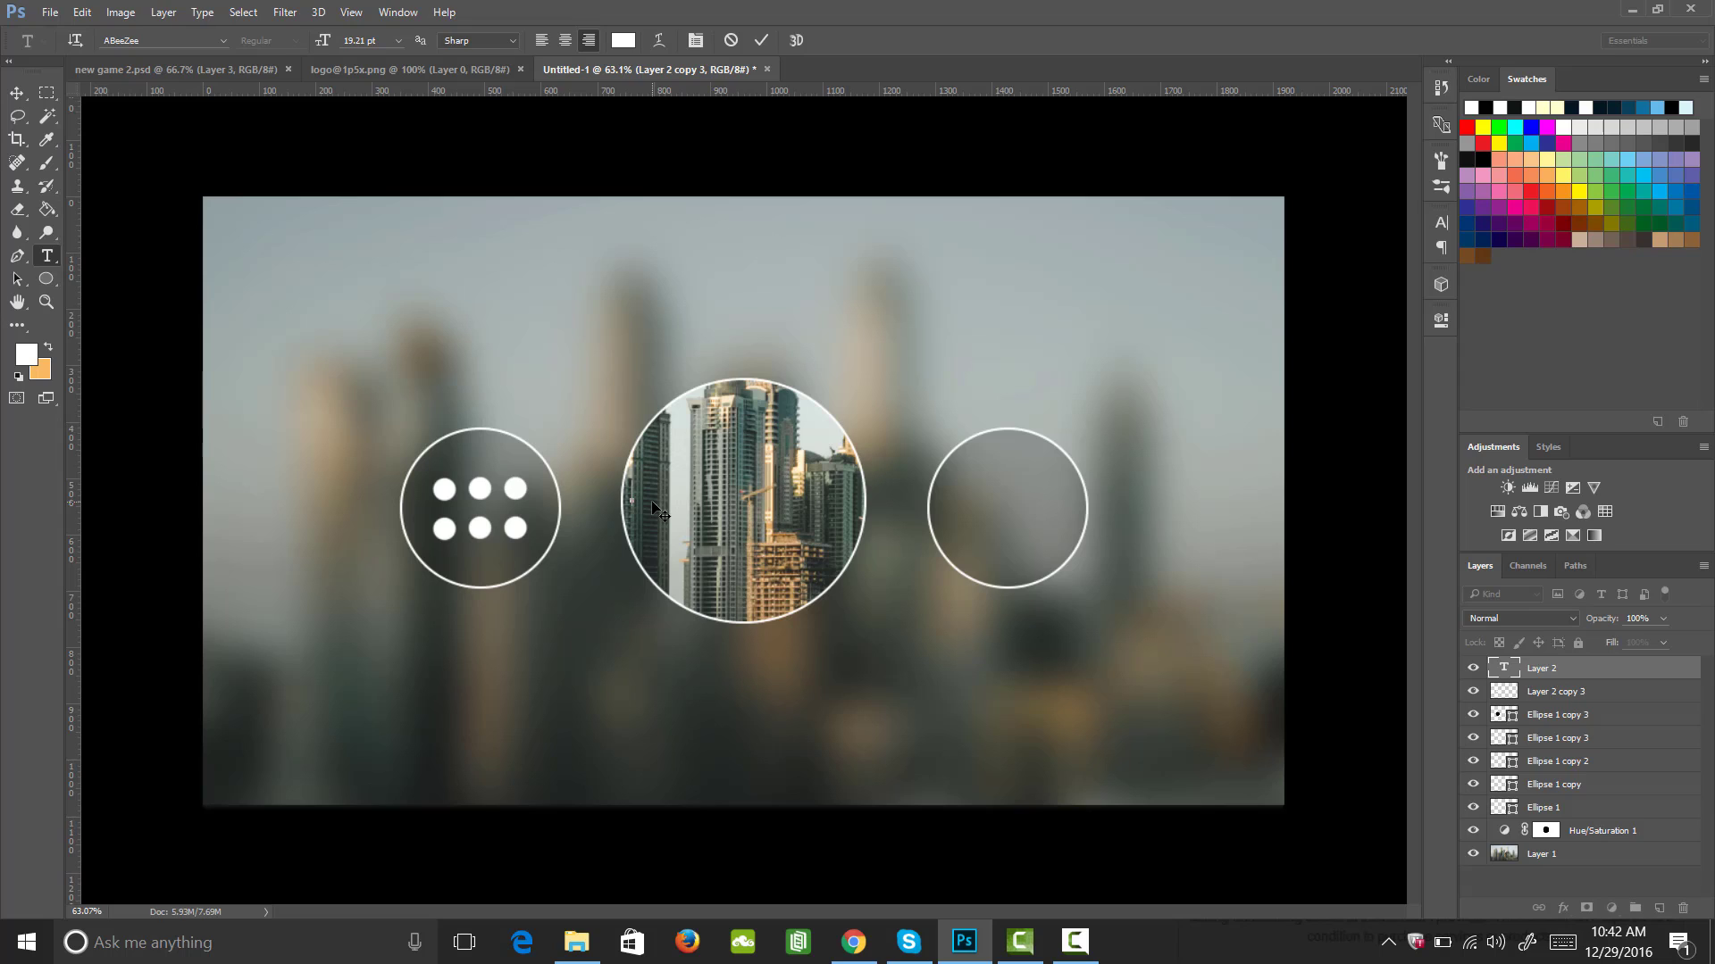
pyautogui.write('PHOTOGRAPHY')
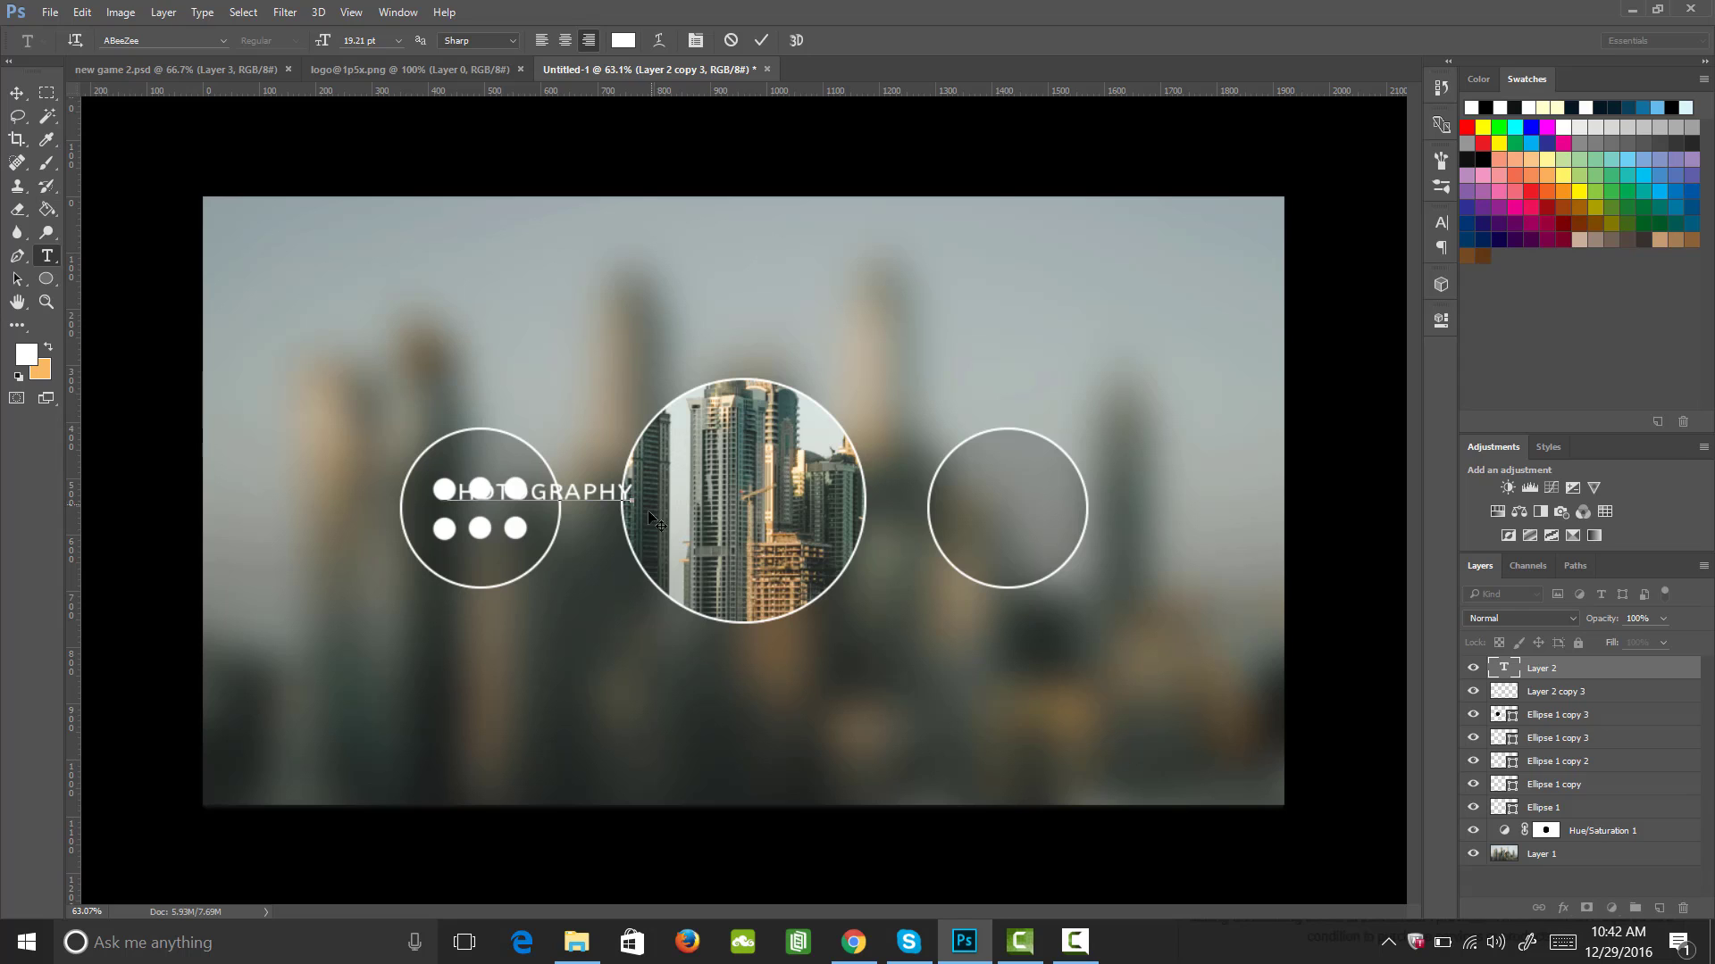
pyautogui.moveTo(586, 538); pyautogui.dragTo(736, 541)
pyautogui.click(17, 92)
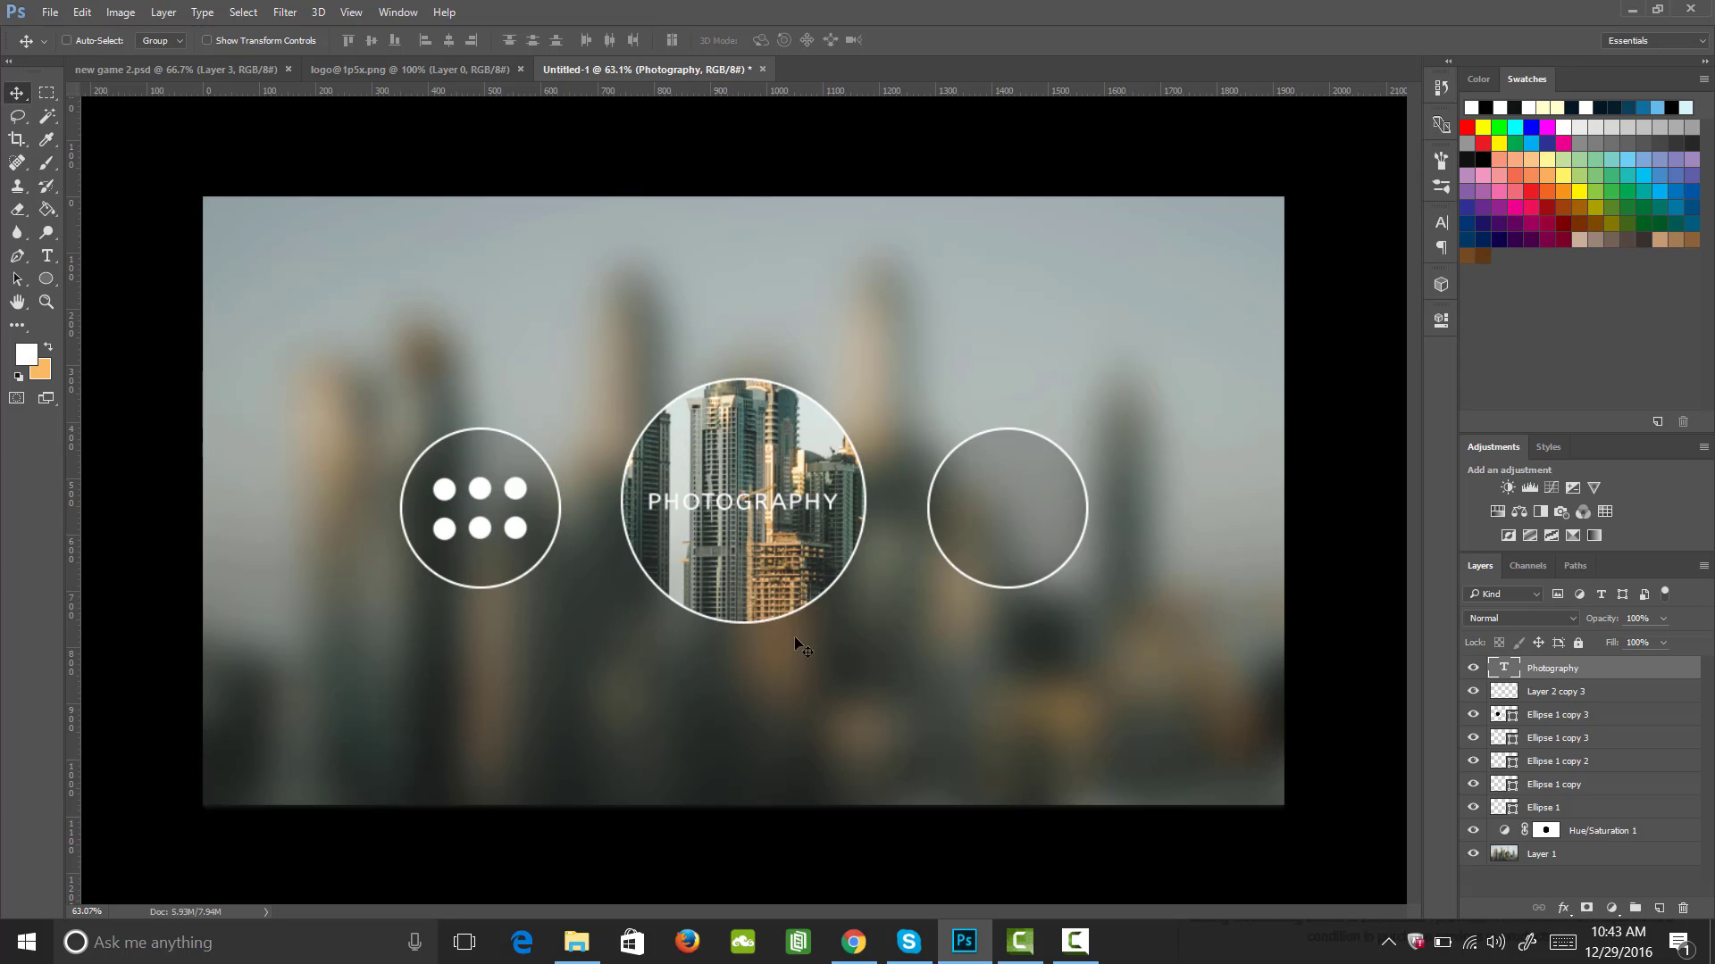
# - Enlarge the PHOTOGRAPHY text to 20.21 pt and re-centre it over the central photo circle
pyautogui.press('t')
pyautogui.click(770, 504)
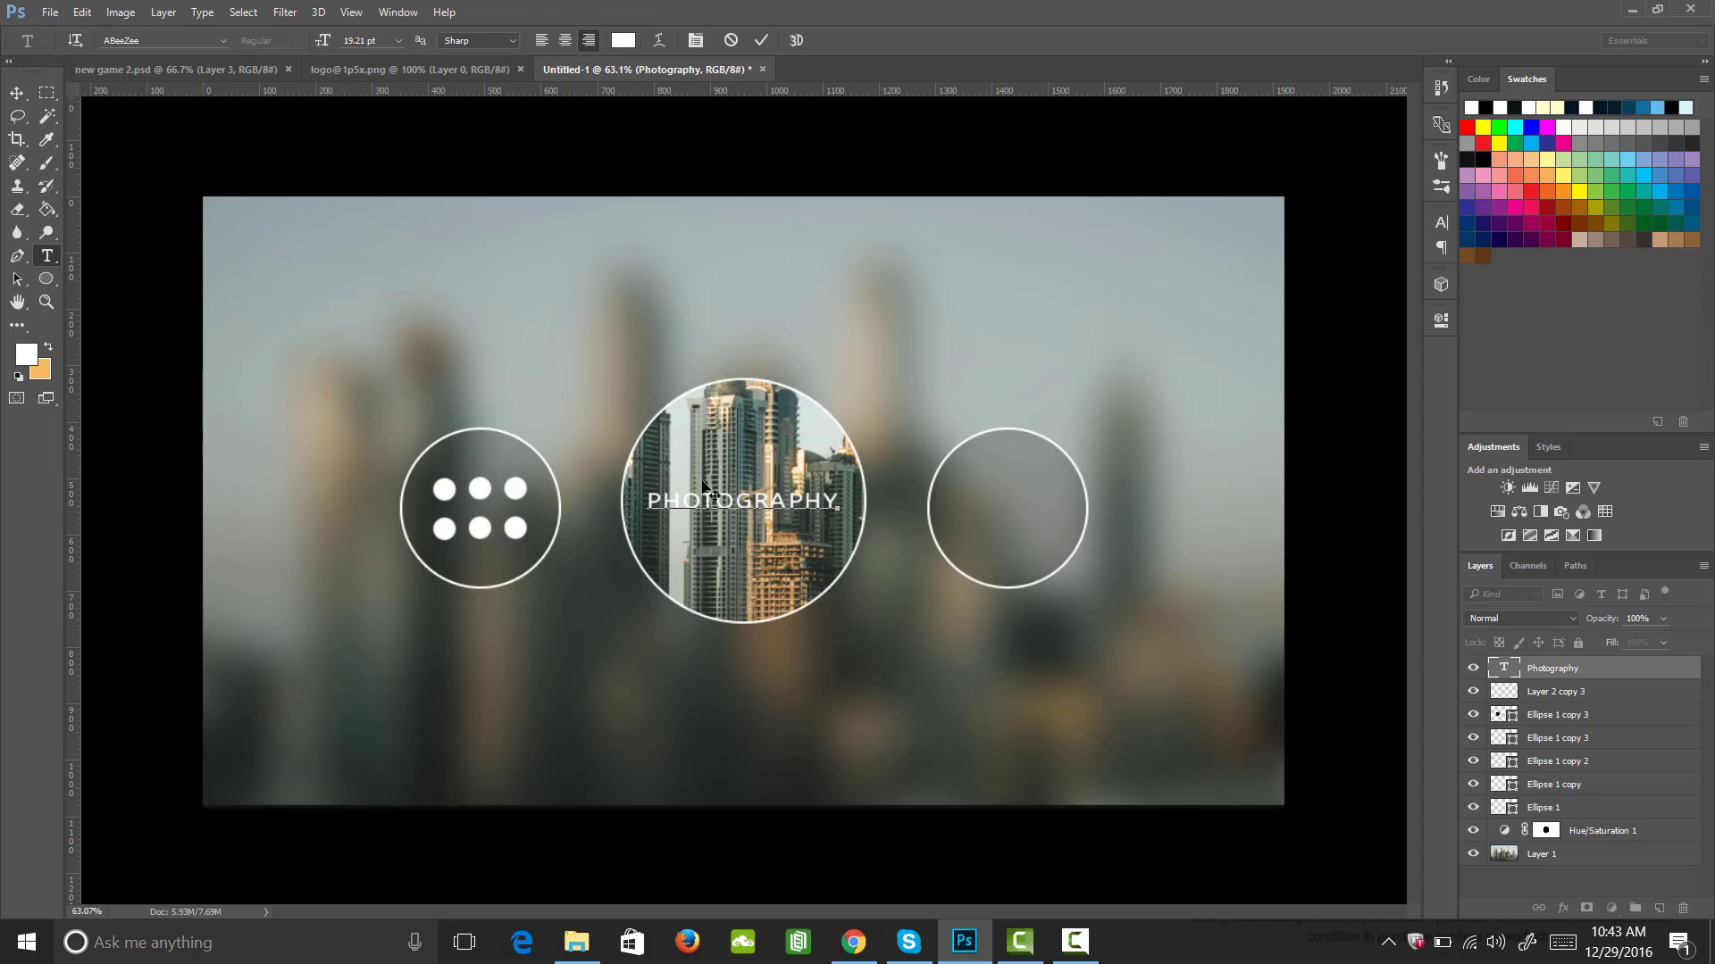
pyautogui.doubleClick(657, 498)
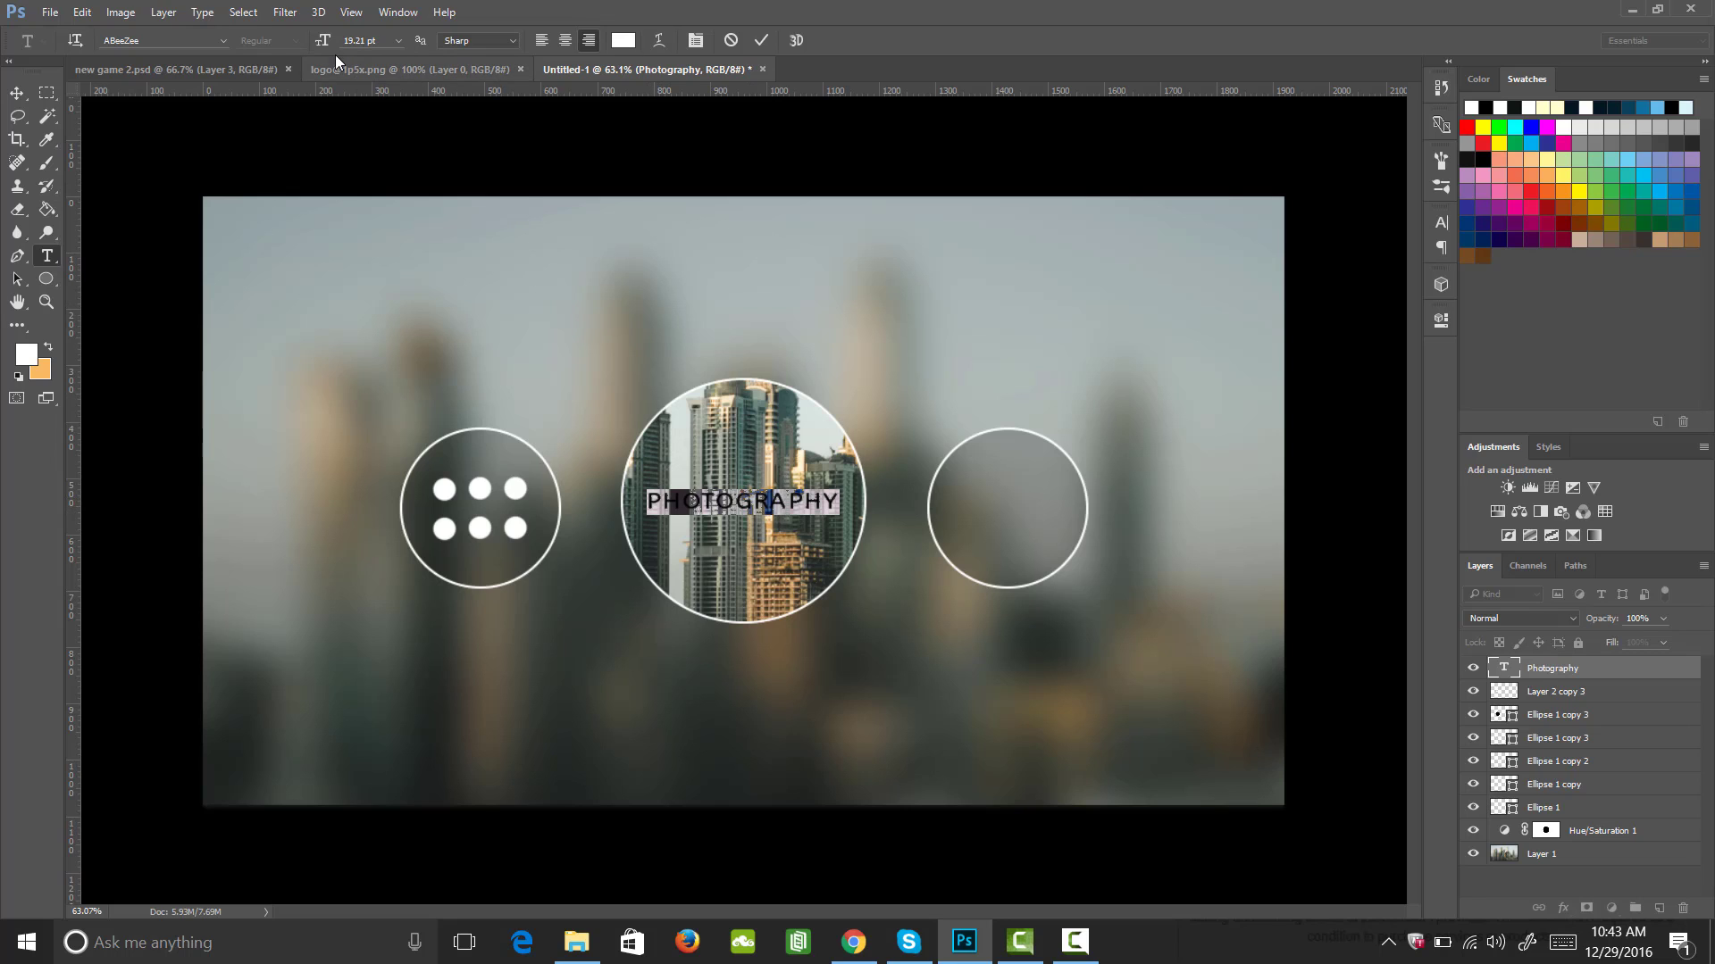
pyautogui.moveTo(321, 41); pyautogui.dragTo(325, 50)
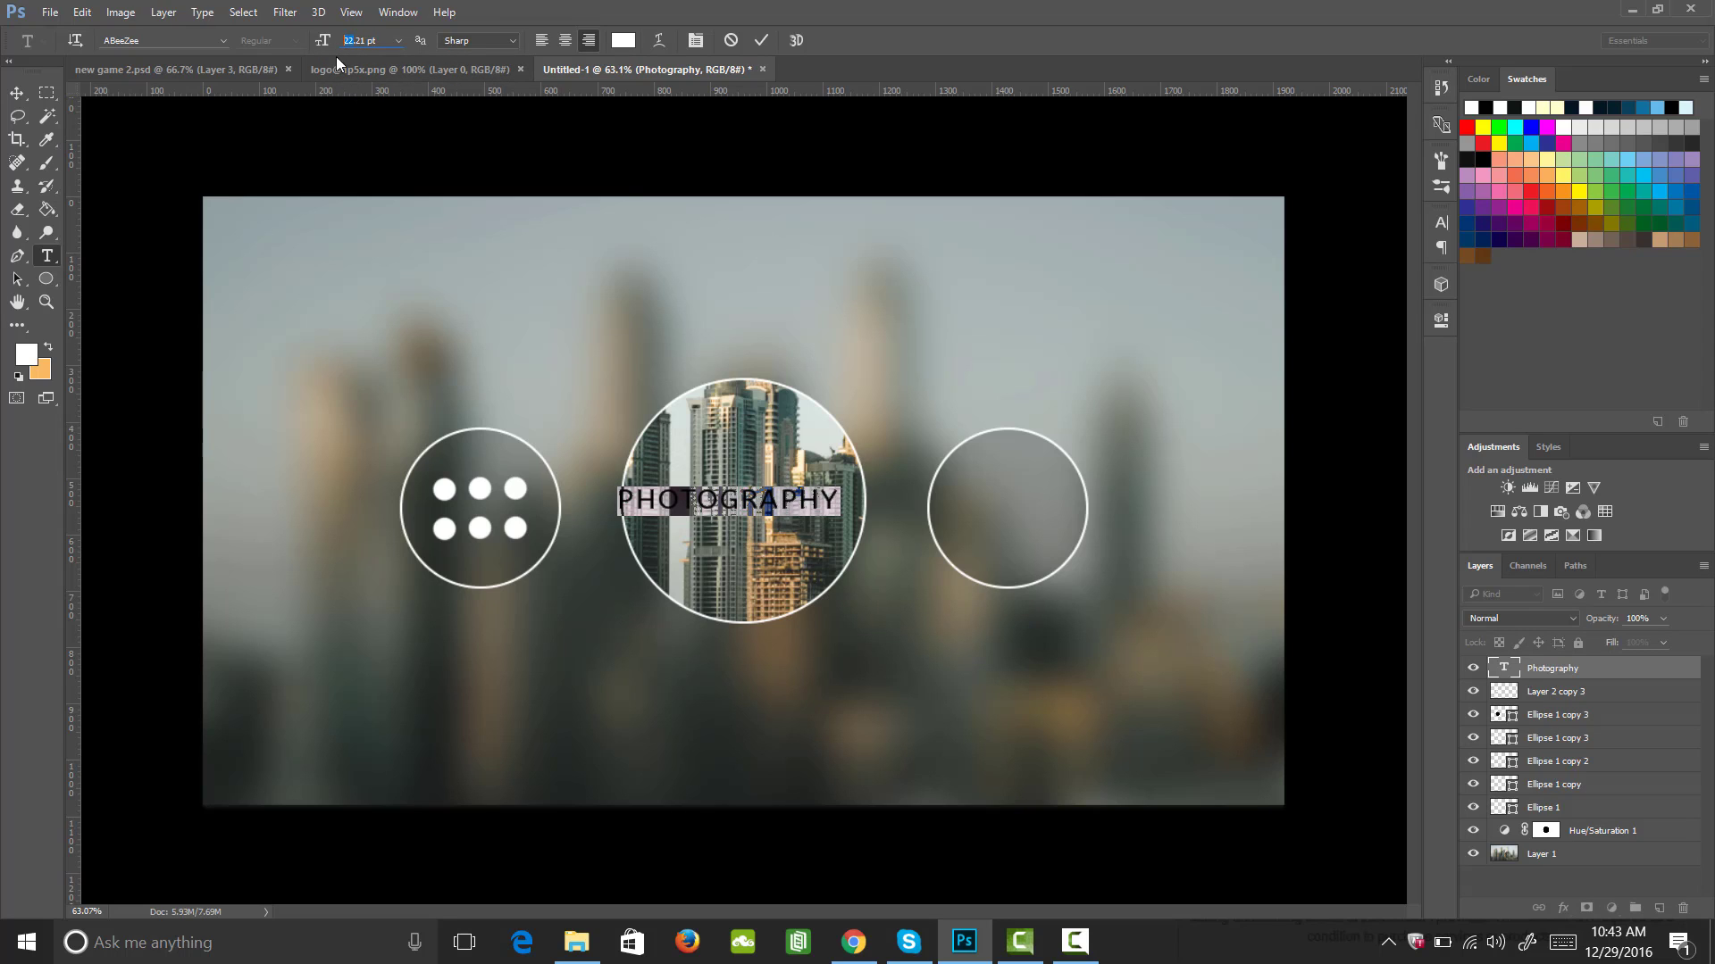
pyautogui.write('20')
pyautogui.press('Return')
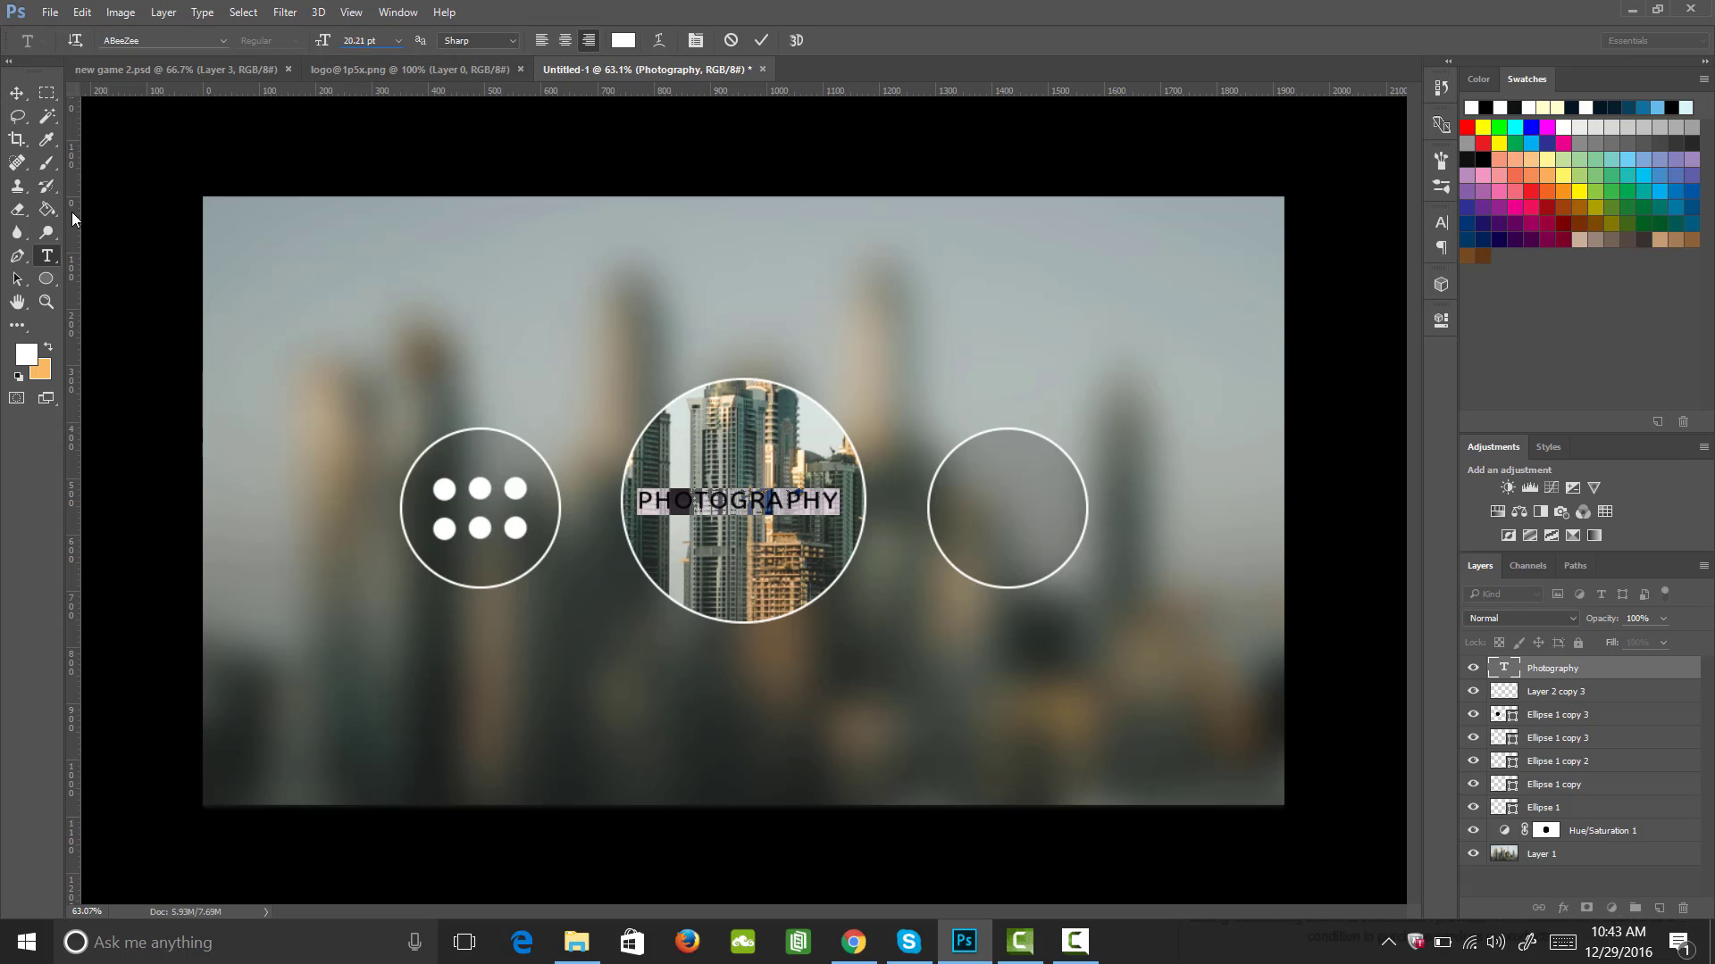
pyautogui.click(17, 93)
pyautogui.moveTo(777, 500); pyautogui.dragTo(786, 509)
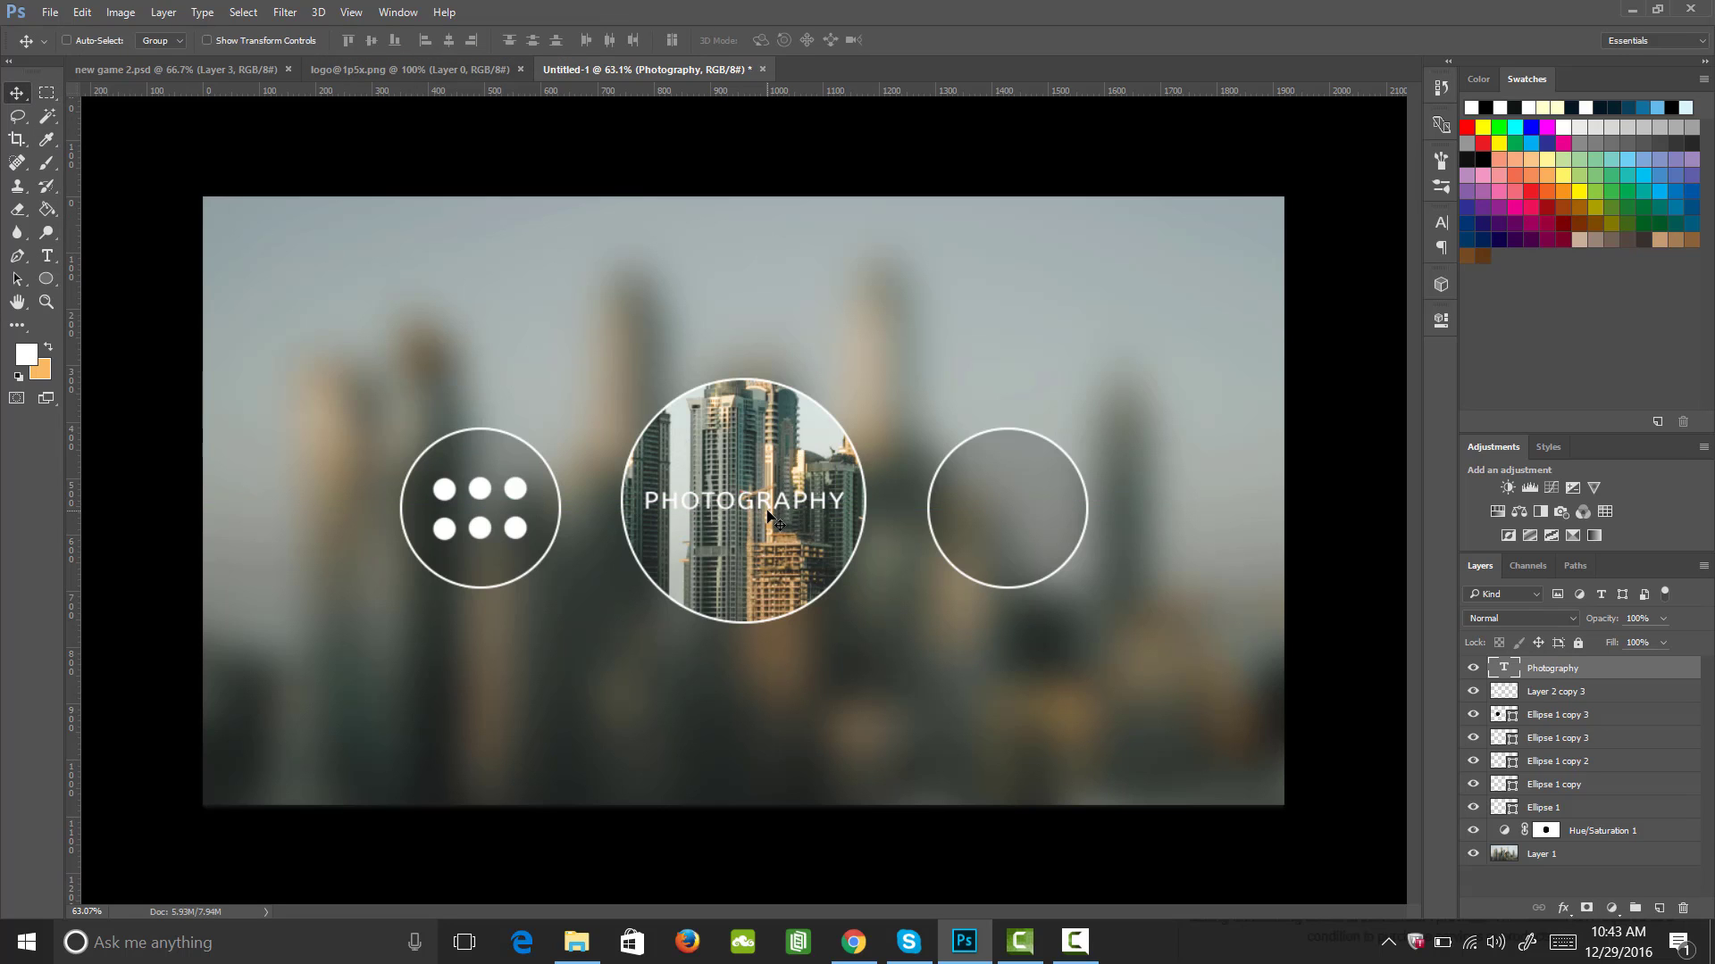
# - Examine the character settings of the PHOTOGRAPHY text, including its tracking and horizontal scale
pyautogui.press('t')
pyautogui.moveTo(847, 502); pyautogui.dragTo(809, 423)
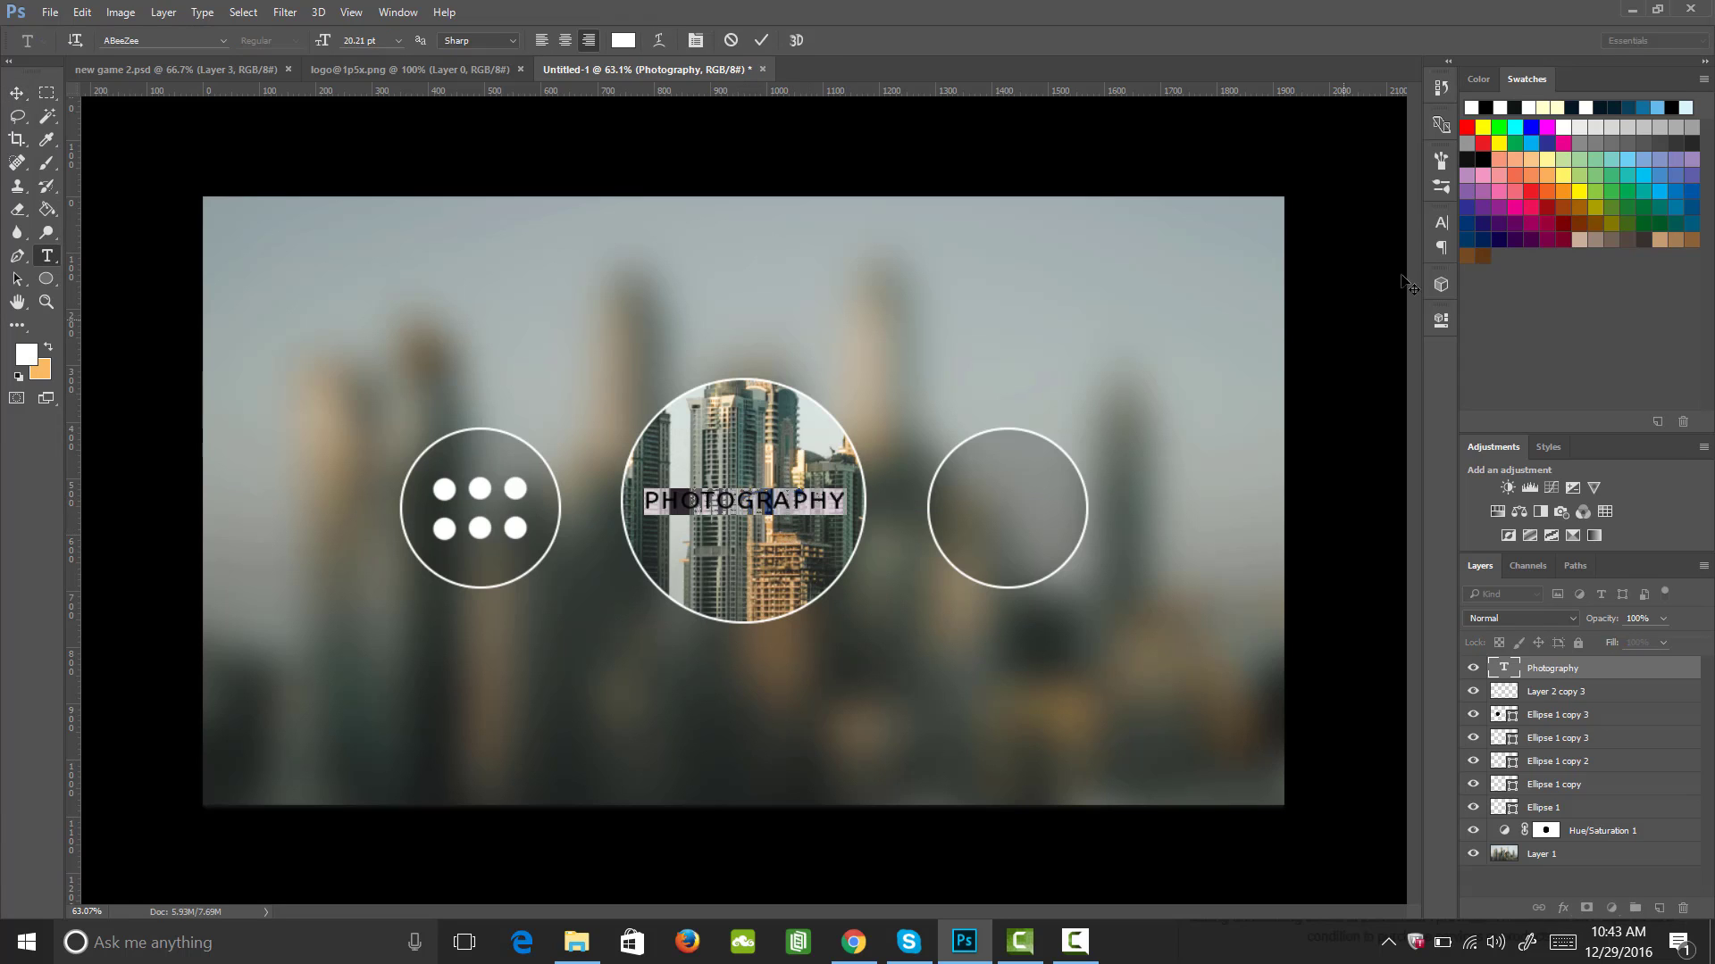
pyautogui.click(1441, 224)
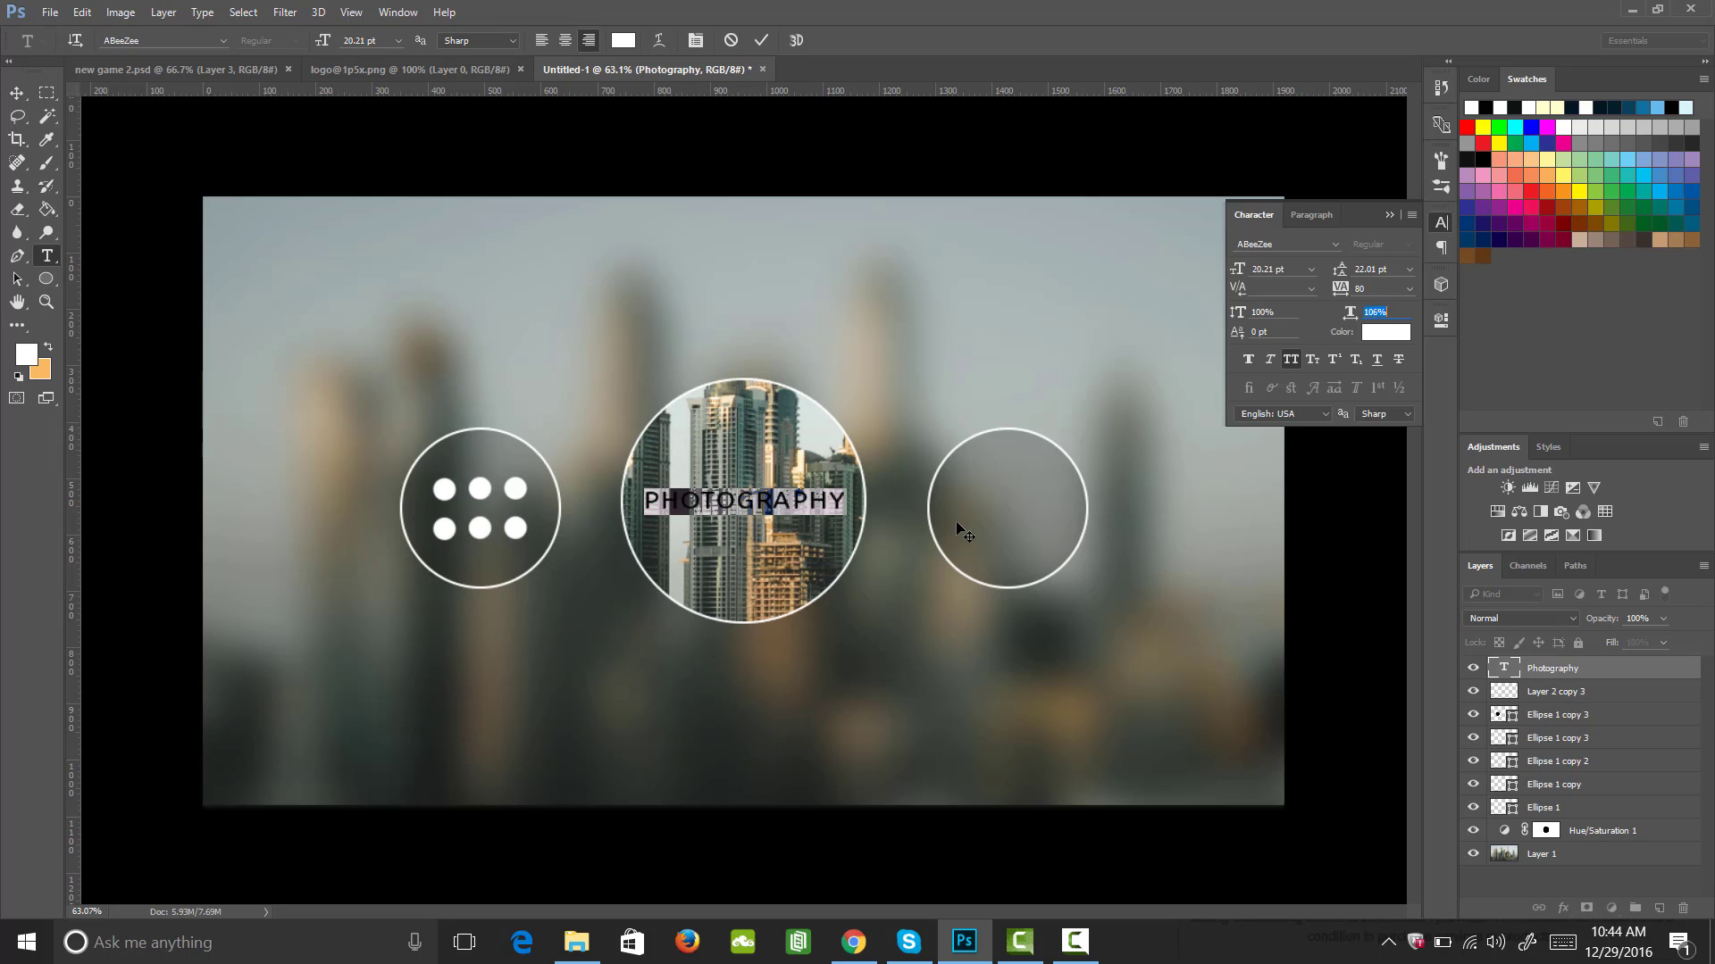
pyautogui.click(1440, 224)
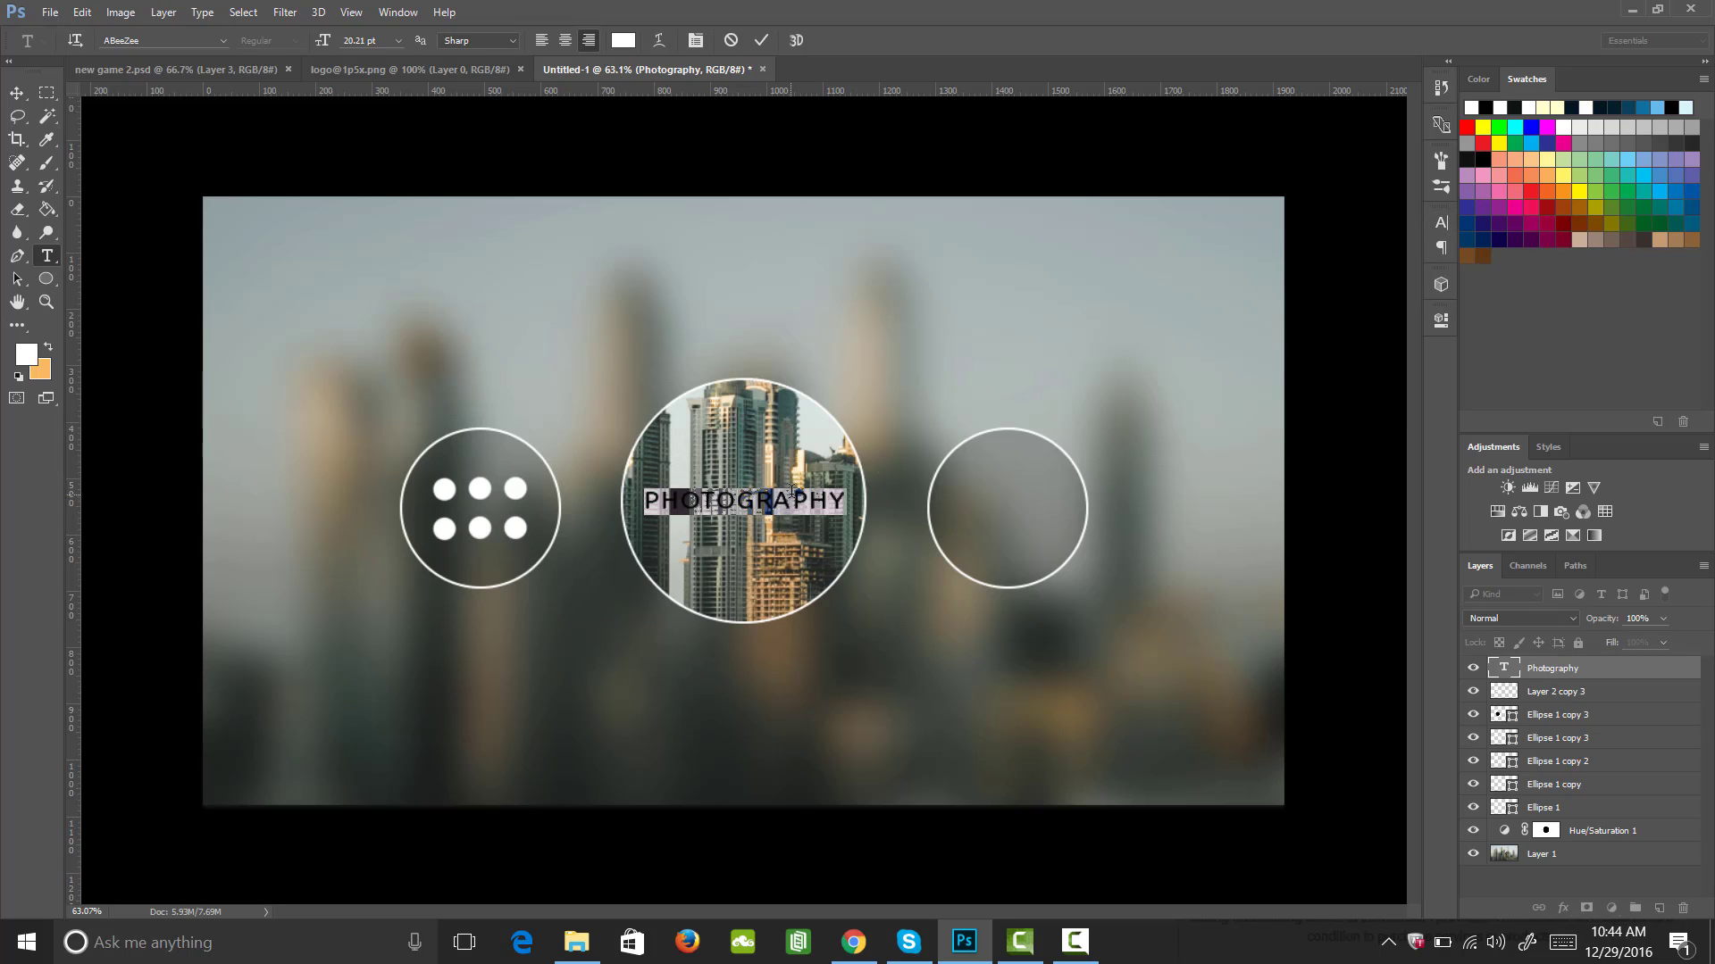
pyautogui.hotkey('ctrl', 'h')
pyautogui.click(17, 93)
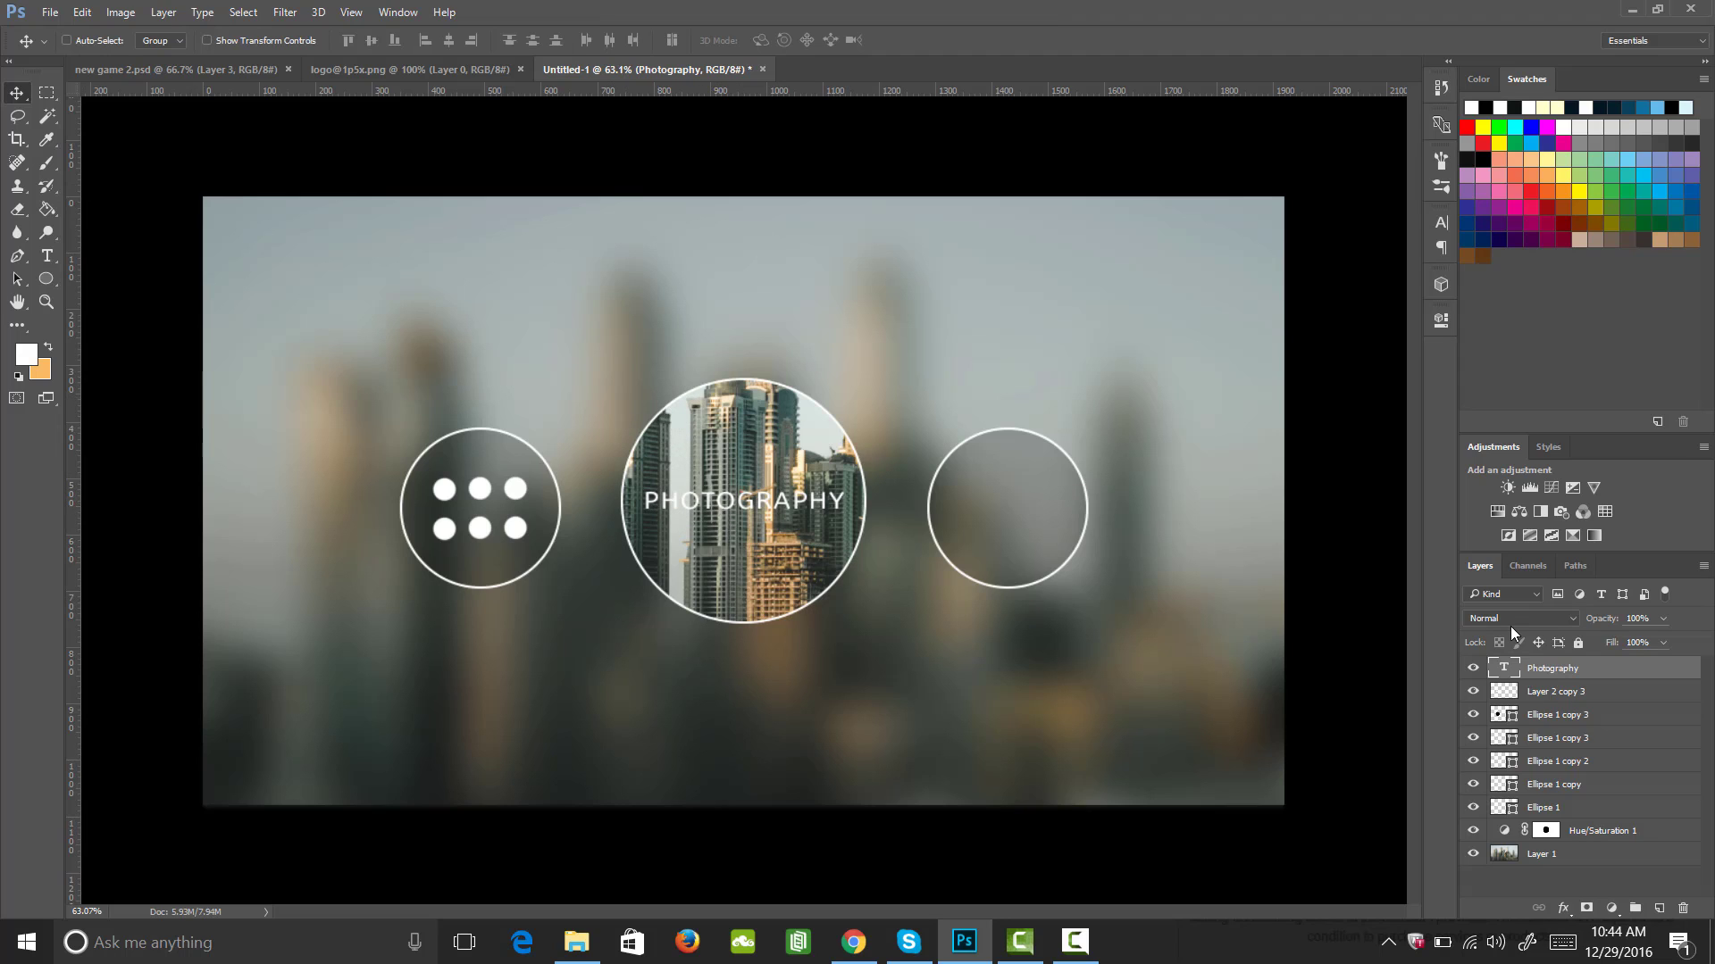
# - Add a drop shadow to the PHOTOGRAPHY text with opacity slightly above 50%, distance 4 px, spread 8% and size 24 px
pyautogui.click(1562, 908)
pyautogui.click(1567, 886)
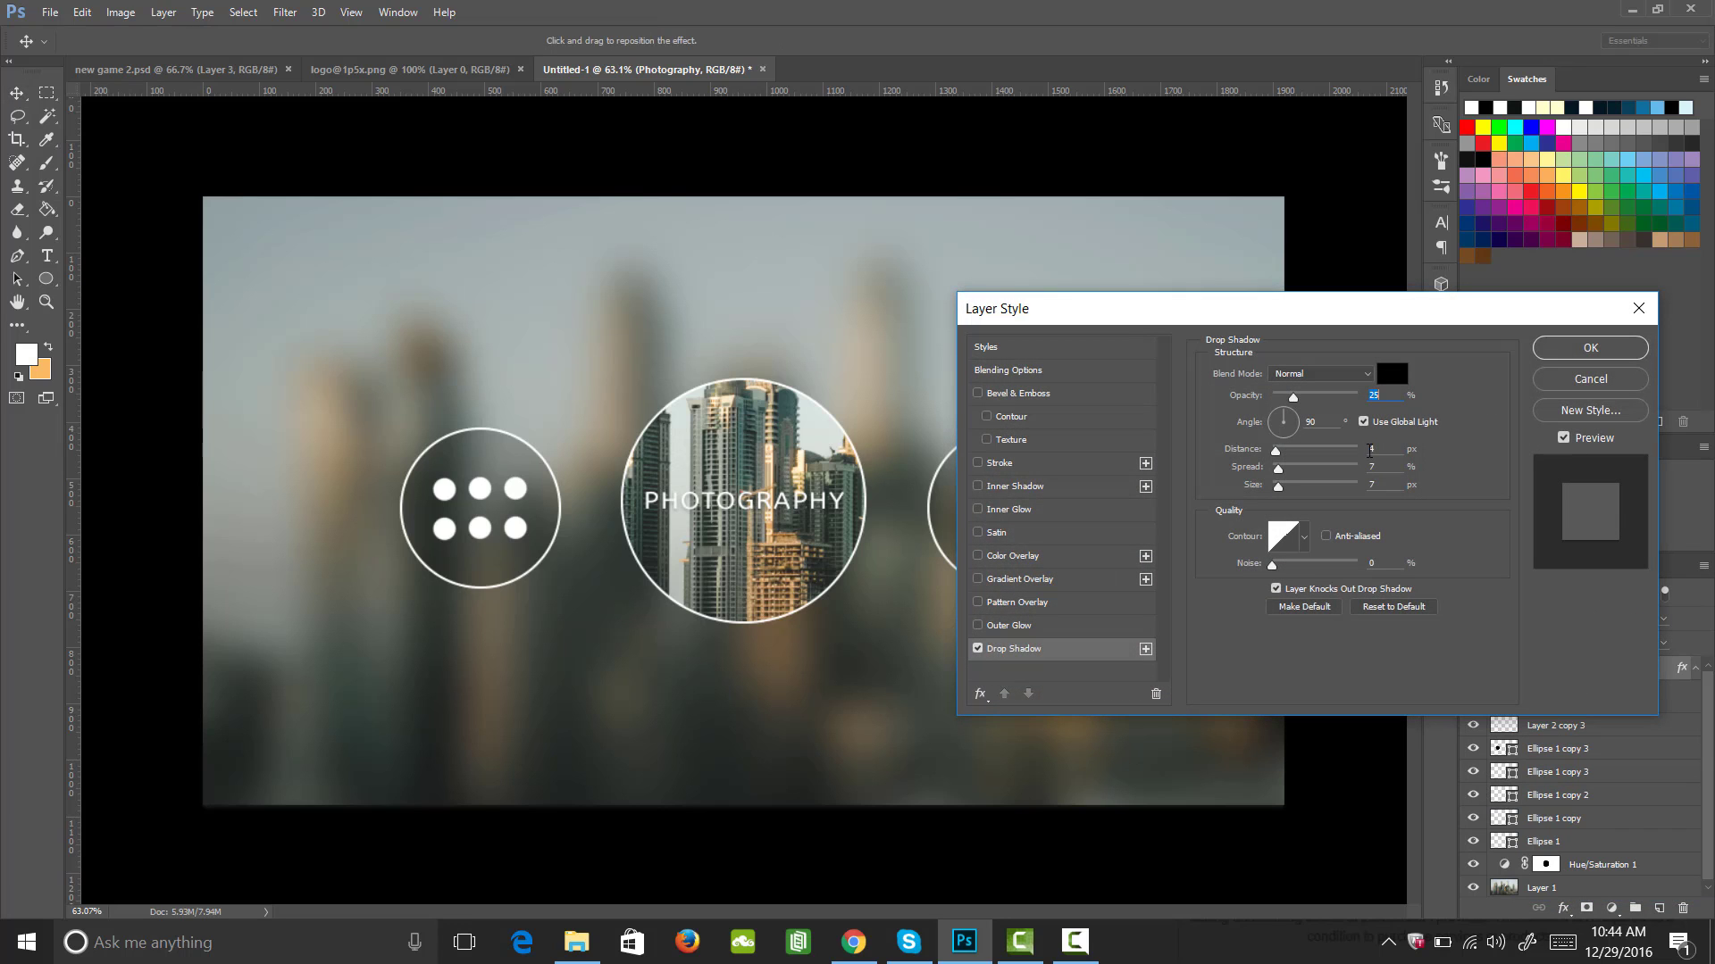
pyautogui.moveTo(1293, 397); pyautogui.dragTo(1314, 398)
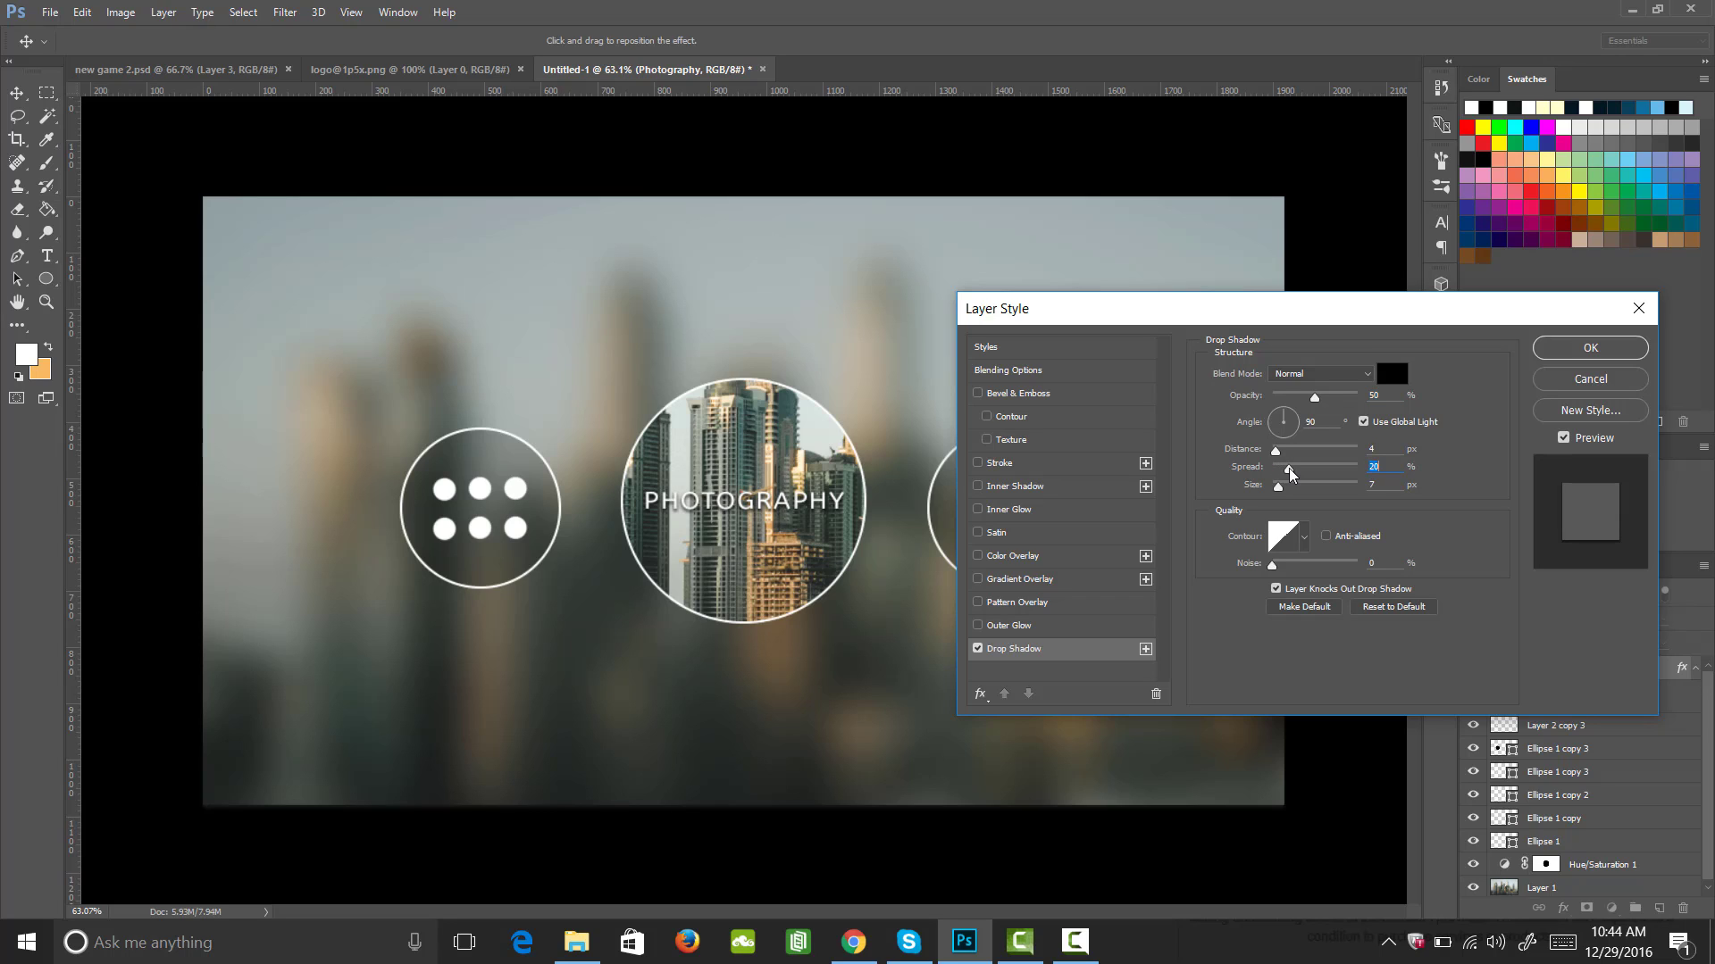
pyautogui.moveTo(1278, 470)
pyautogui.mouseDown()
pyautogui.moveTo(1285, 492)
pyautogui.moveTo(1282, 476)
pyautogui.mouseUp()
pyautogui.moveTo(1279, 483); pyautogui.dragTo(1288, 498)
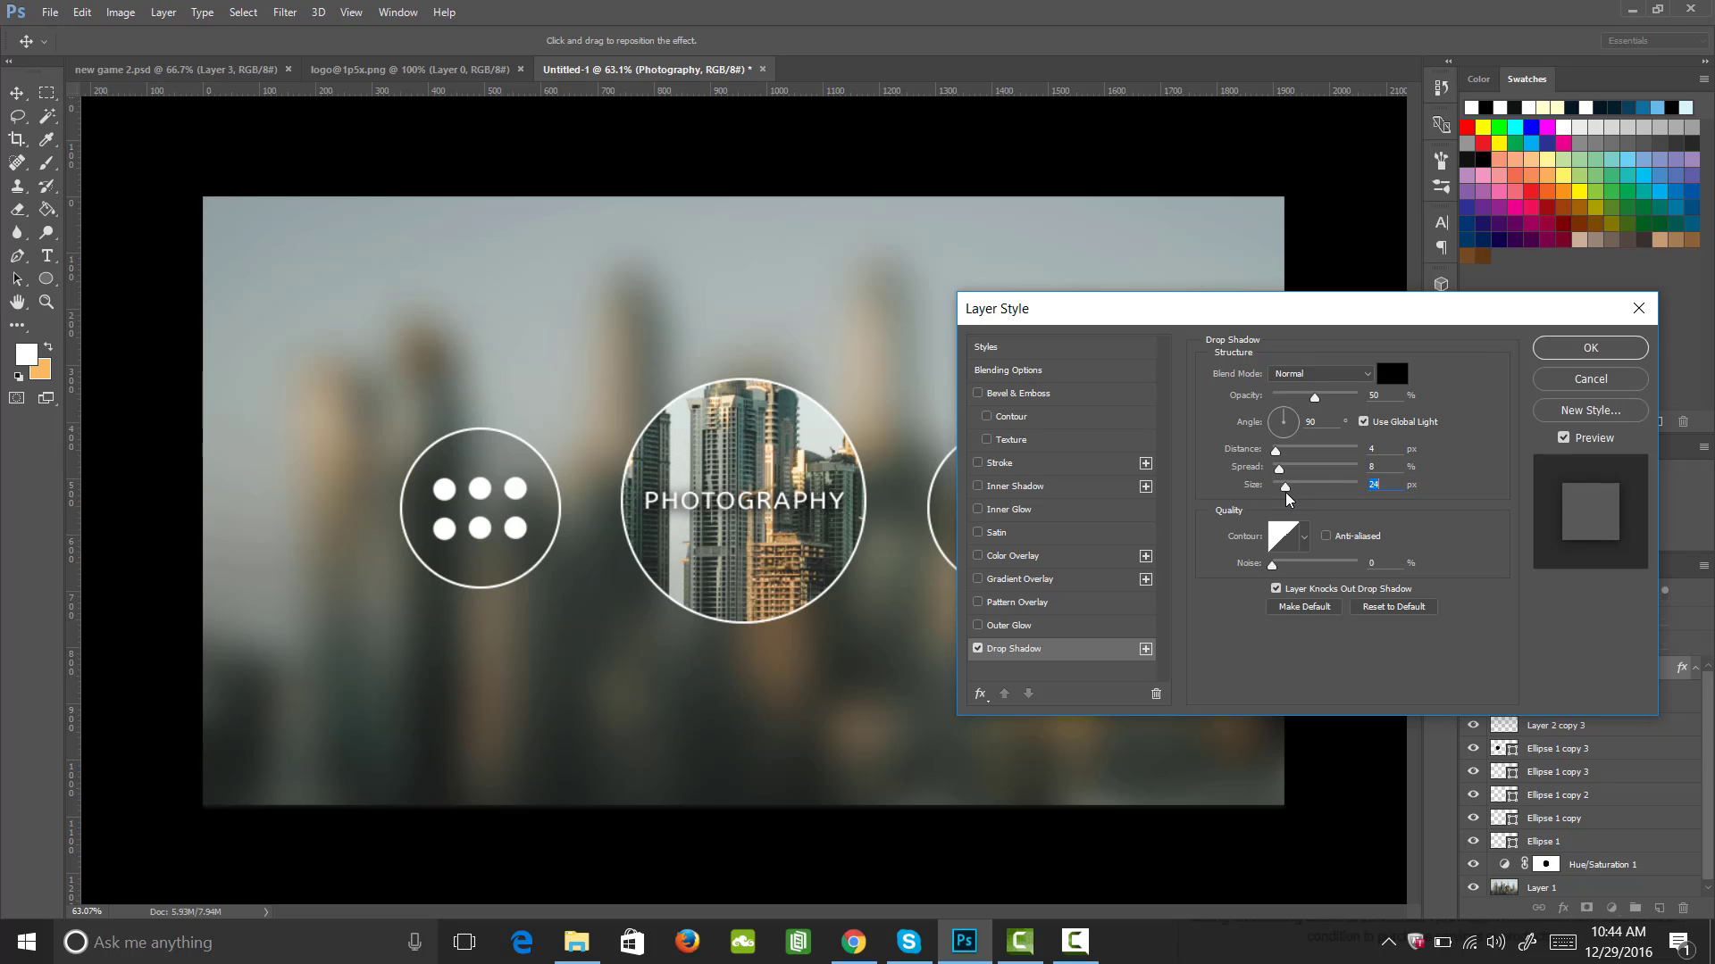
pyautogui.moveTo(1315, 399); pyautogui.dragTo(1322, 406)
pyautogui.click(1573, 350)
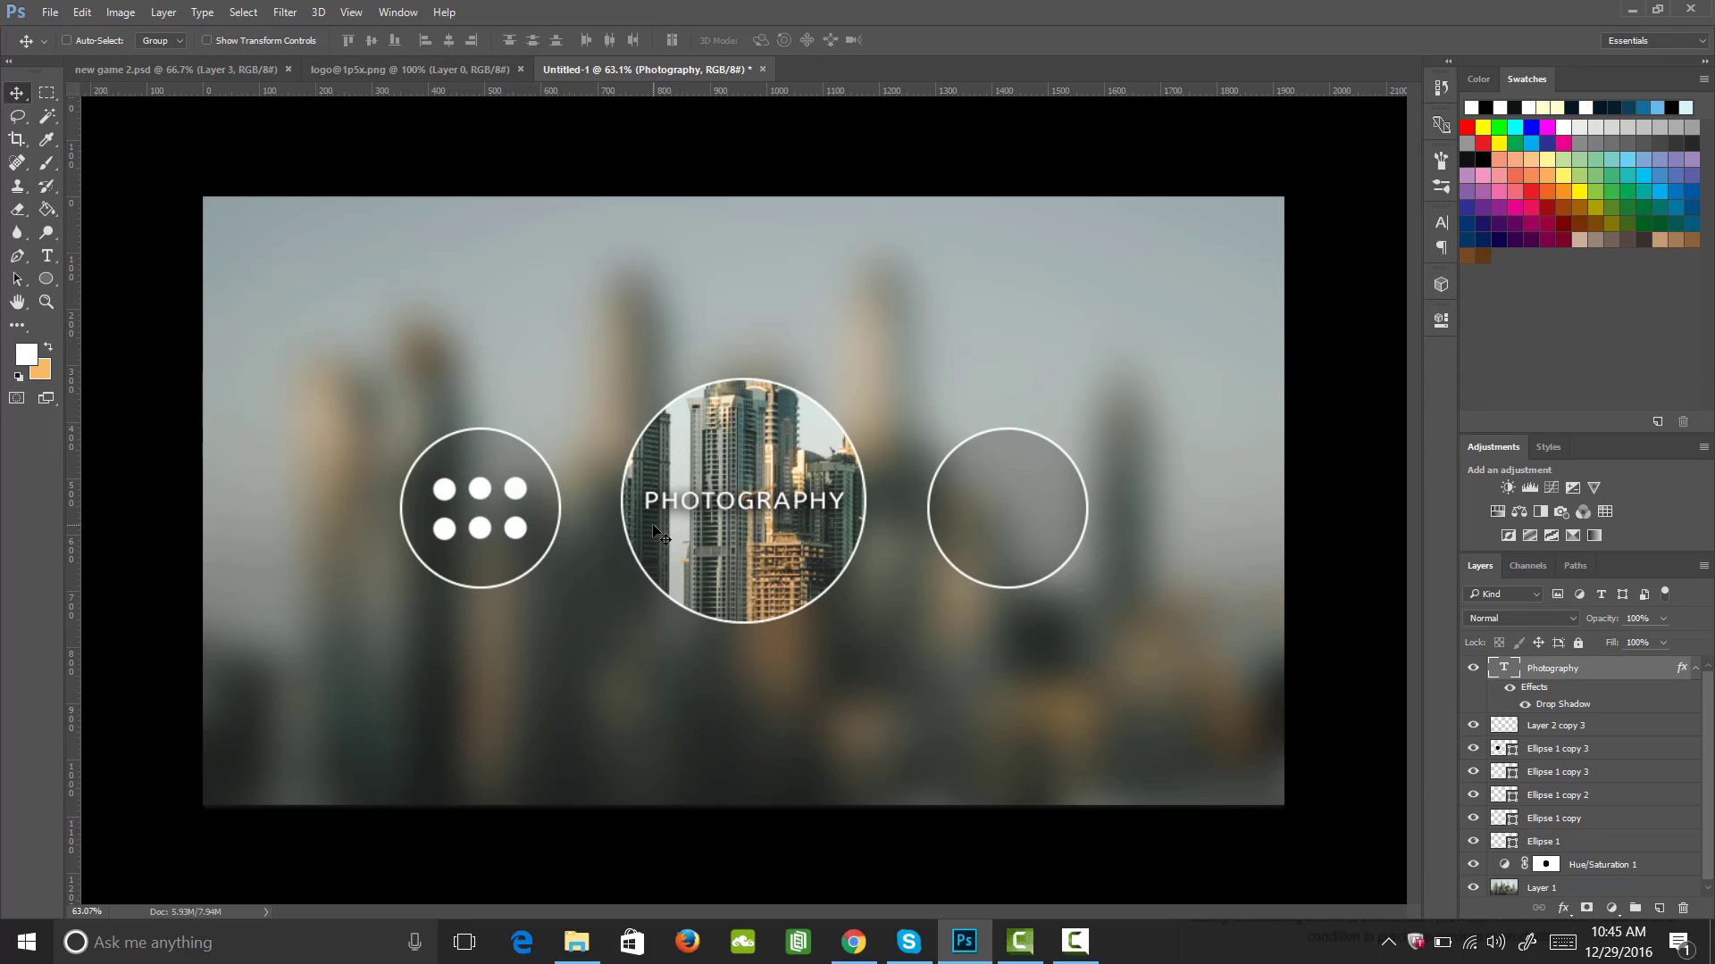
# - Duplicate the PHOTOGRAPHY text layer and replace the copy's wording with "NEW"
pyautogui.hotkey('ctrl', 'j')
pyautogui.moveTo(762, 500); pyautogui.dragTo(508, 571)
pyautogui.press('t')
pyautogui.press('BackSpace')
pyautogui.write('NEW')
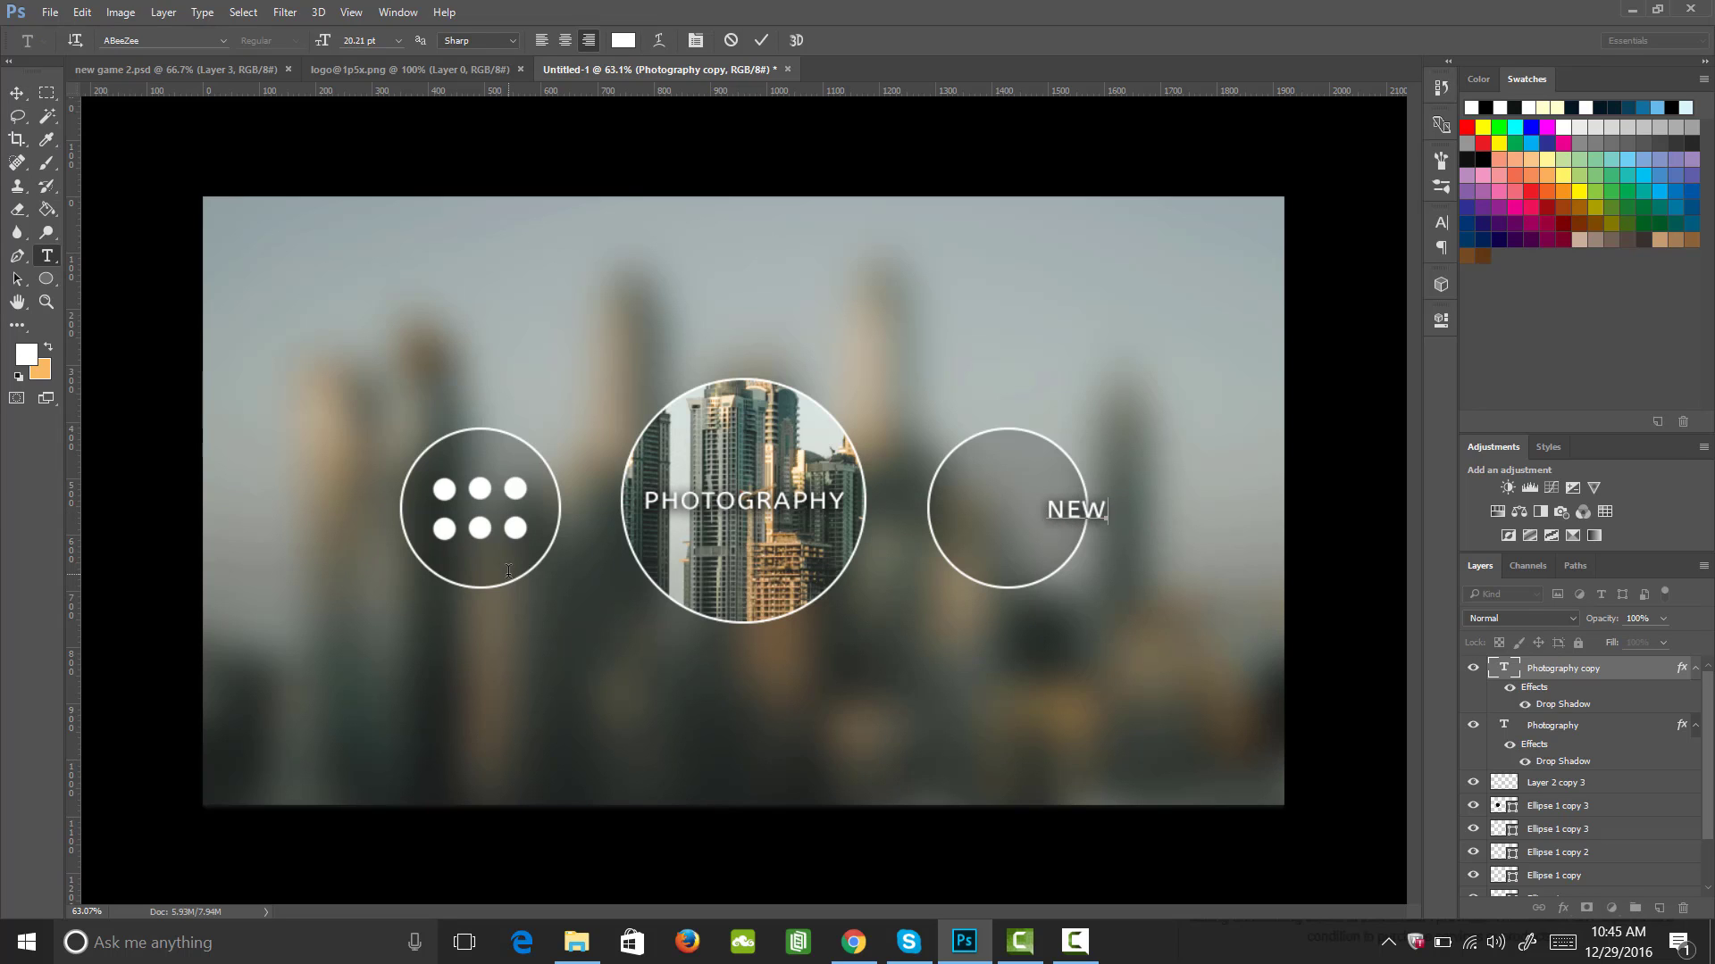
# - Centre the NEW text inside the right circle and lower the PHOTOGRAPHY text to the same height
pyautogui.click(17, 92)
pyautogui.moveTo(1054, 520); pyautogui.dragTo(1004, 508)
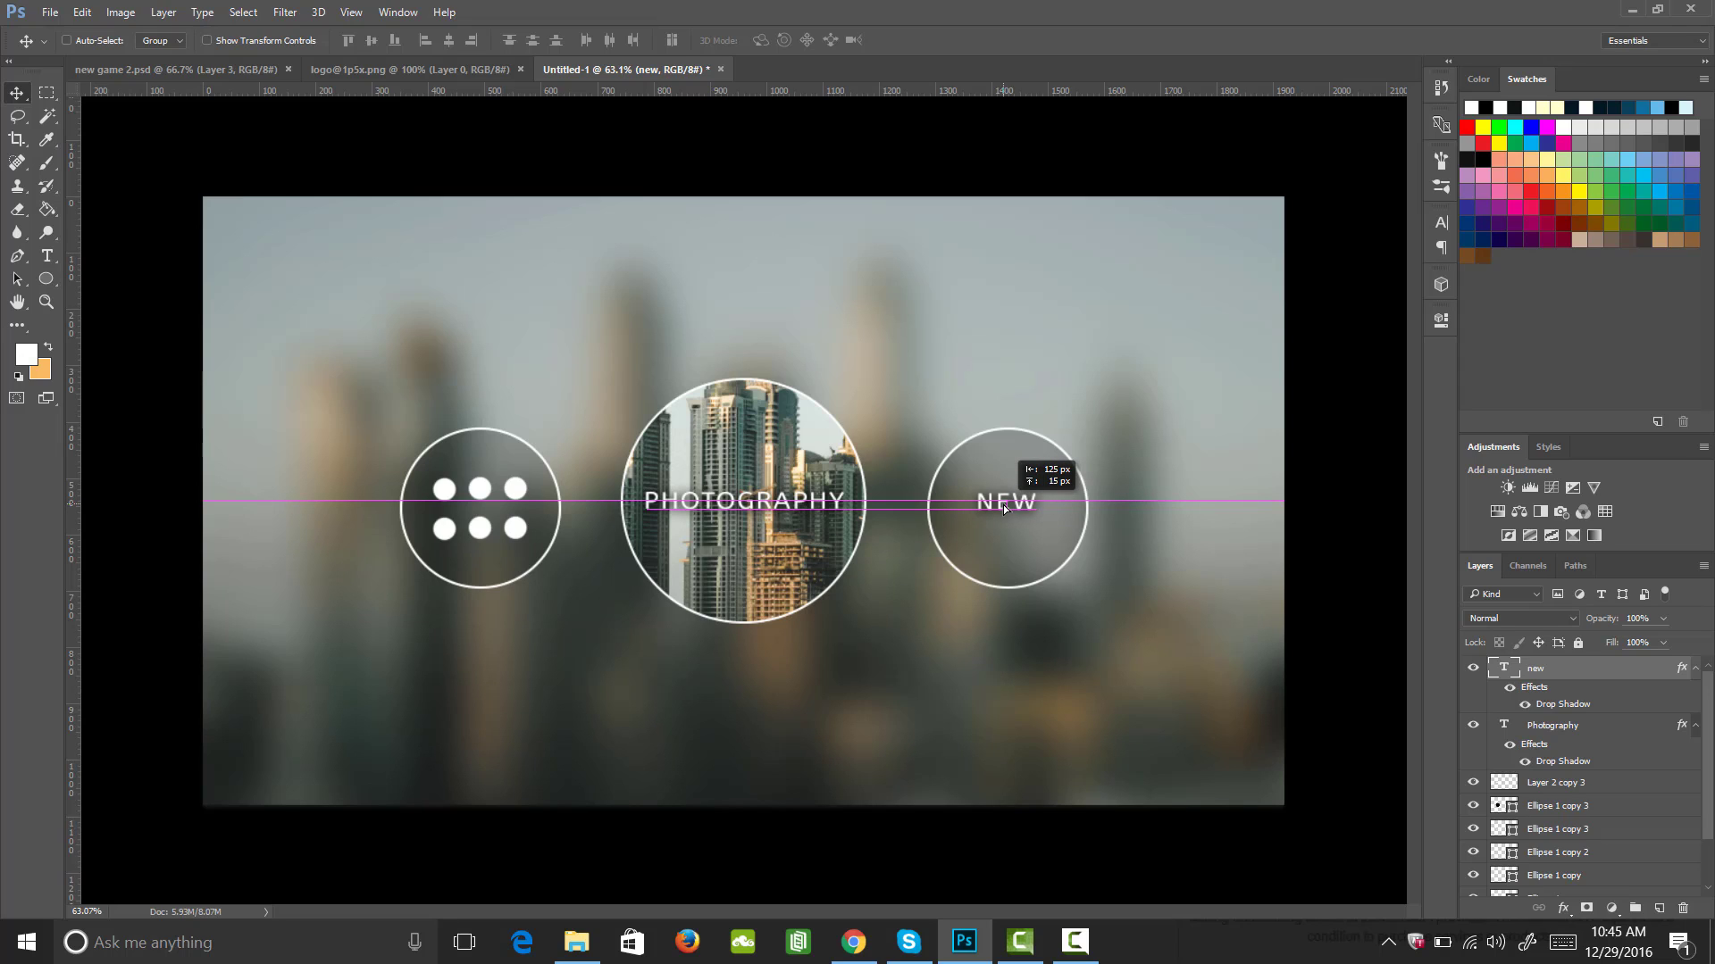
pyautogui.moveTo(1004, 508); pyautogui.dragTo(1015, 512)
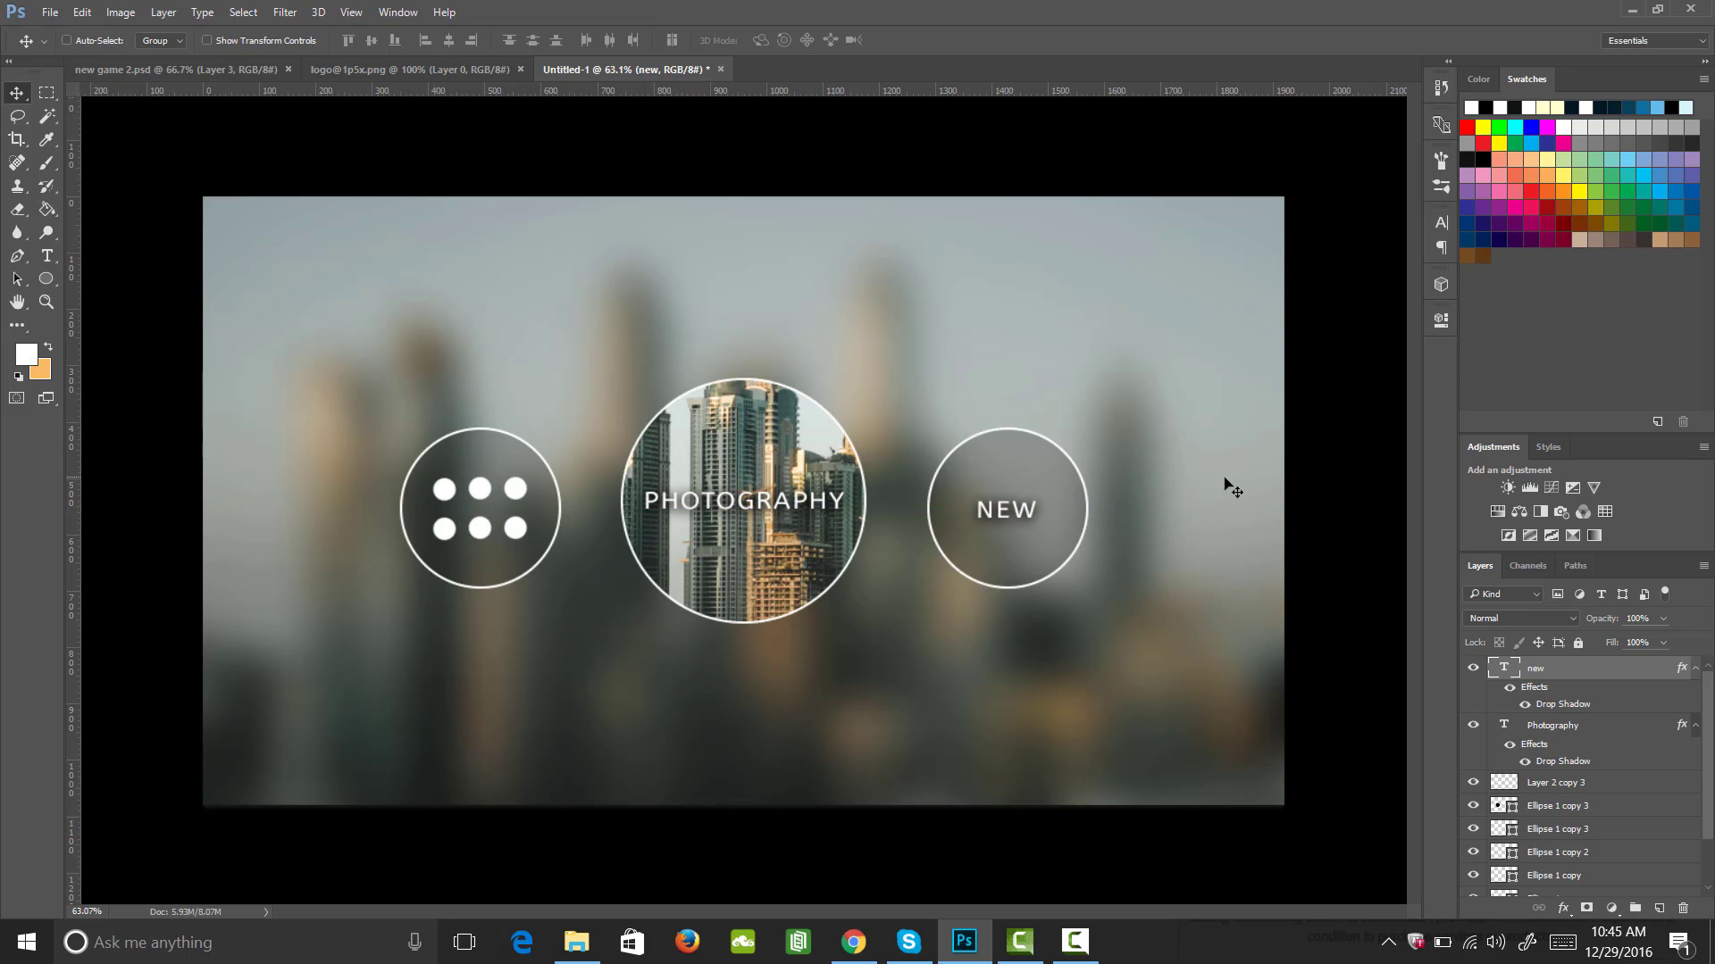
pyautogui.click(1554, 726)
pyautogui.moveTo(741, 501); pyautogui.dragTo(742, 508)
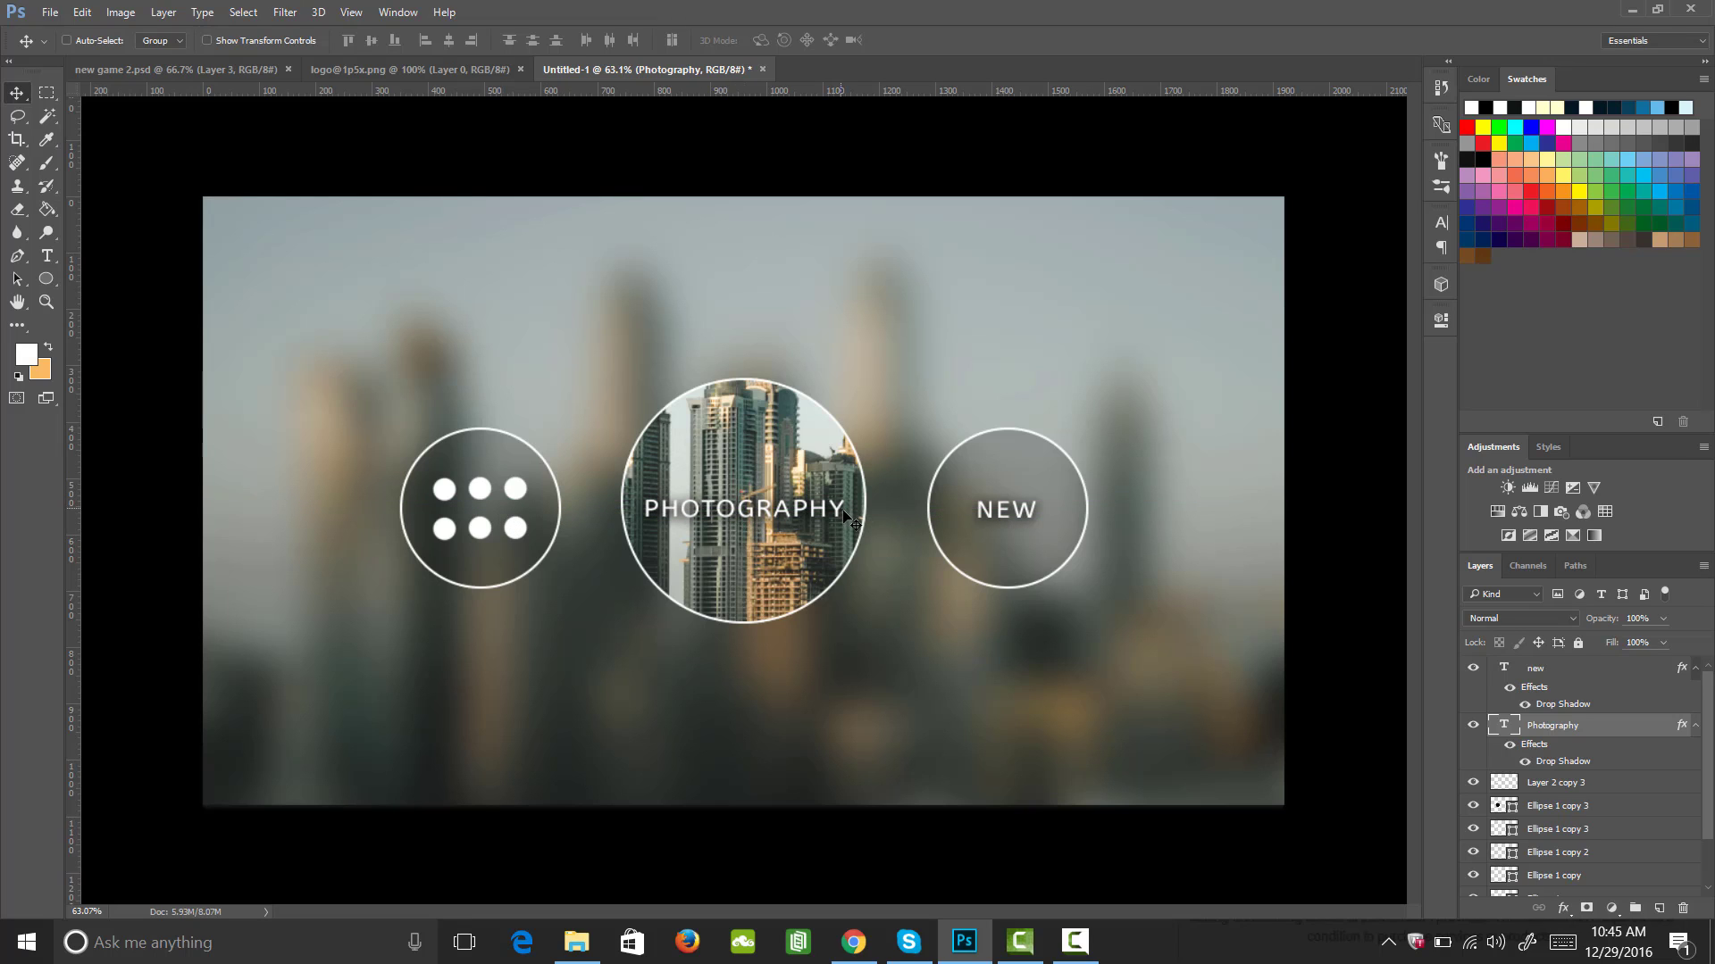
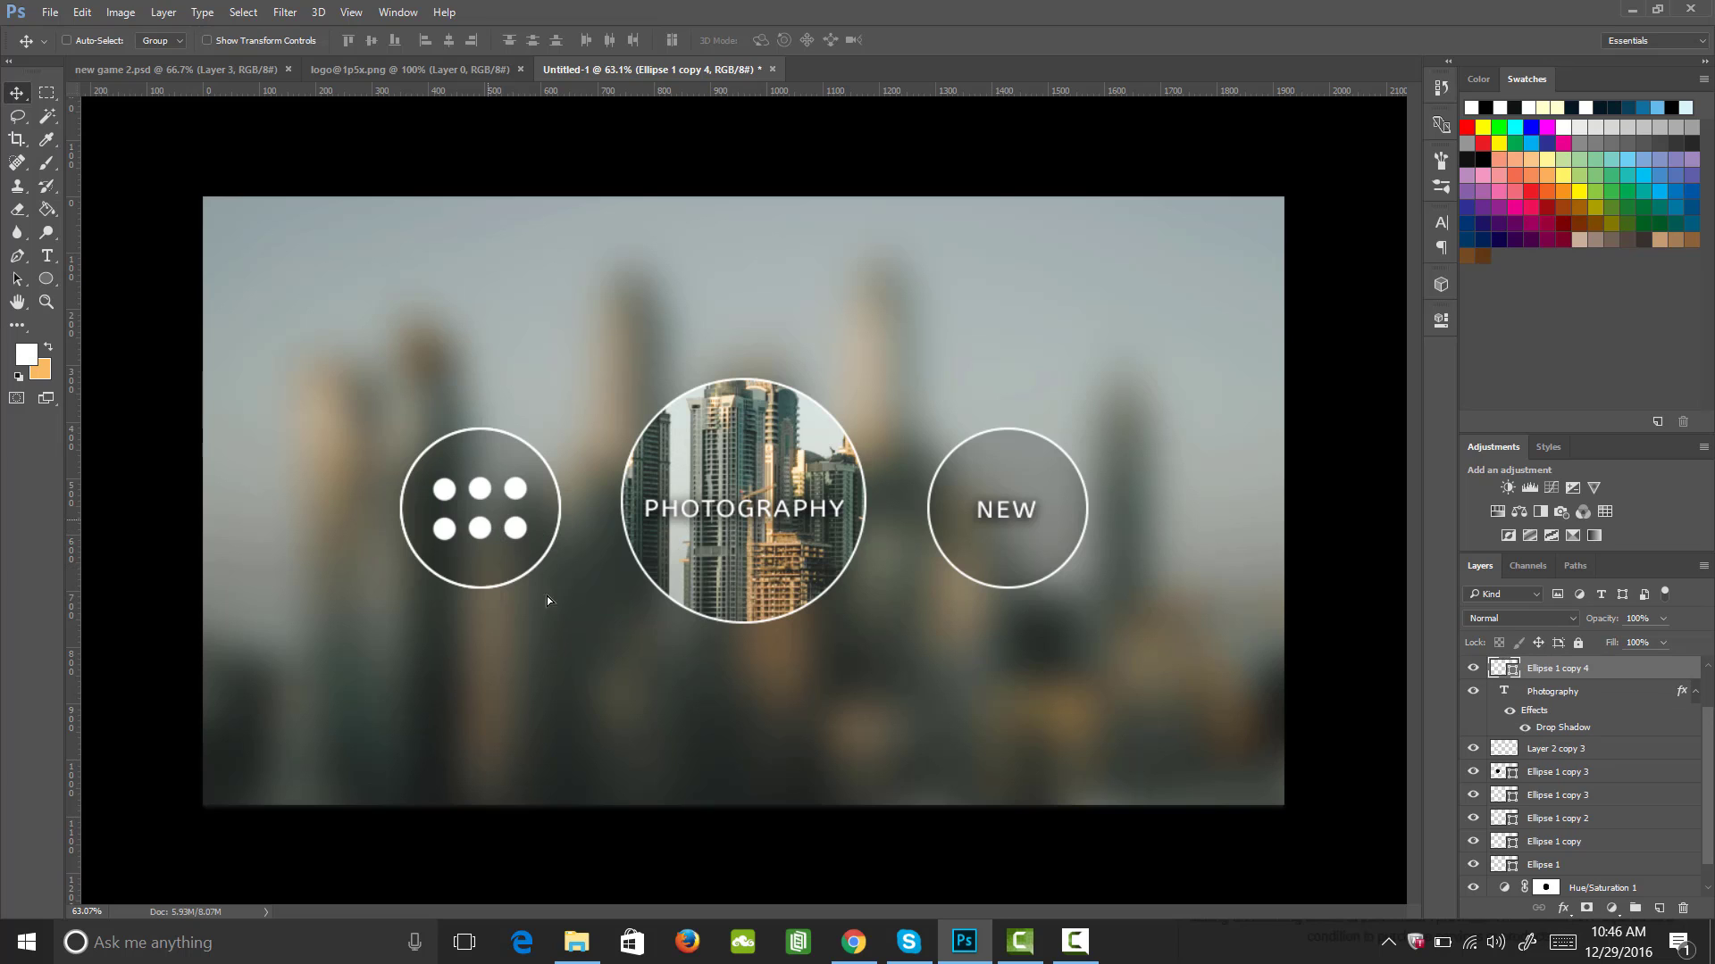
# - Shrink the copied ring to about 111 px wide and place it just below the photo circle, slightly left of centre
pyautogui.hotkey('ctrl', 't')
pyautogui.moveTo(631, 784); pyautogui.dragTo(731, 680)
pyautogui.press('Return')
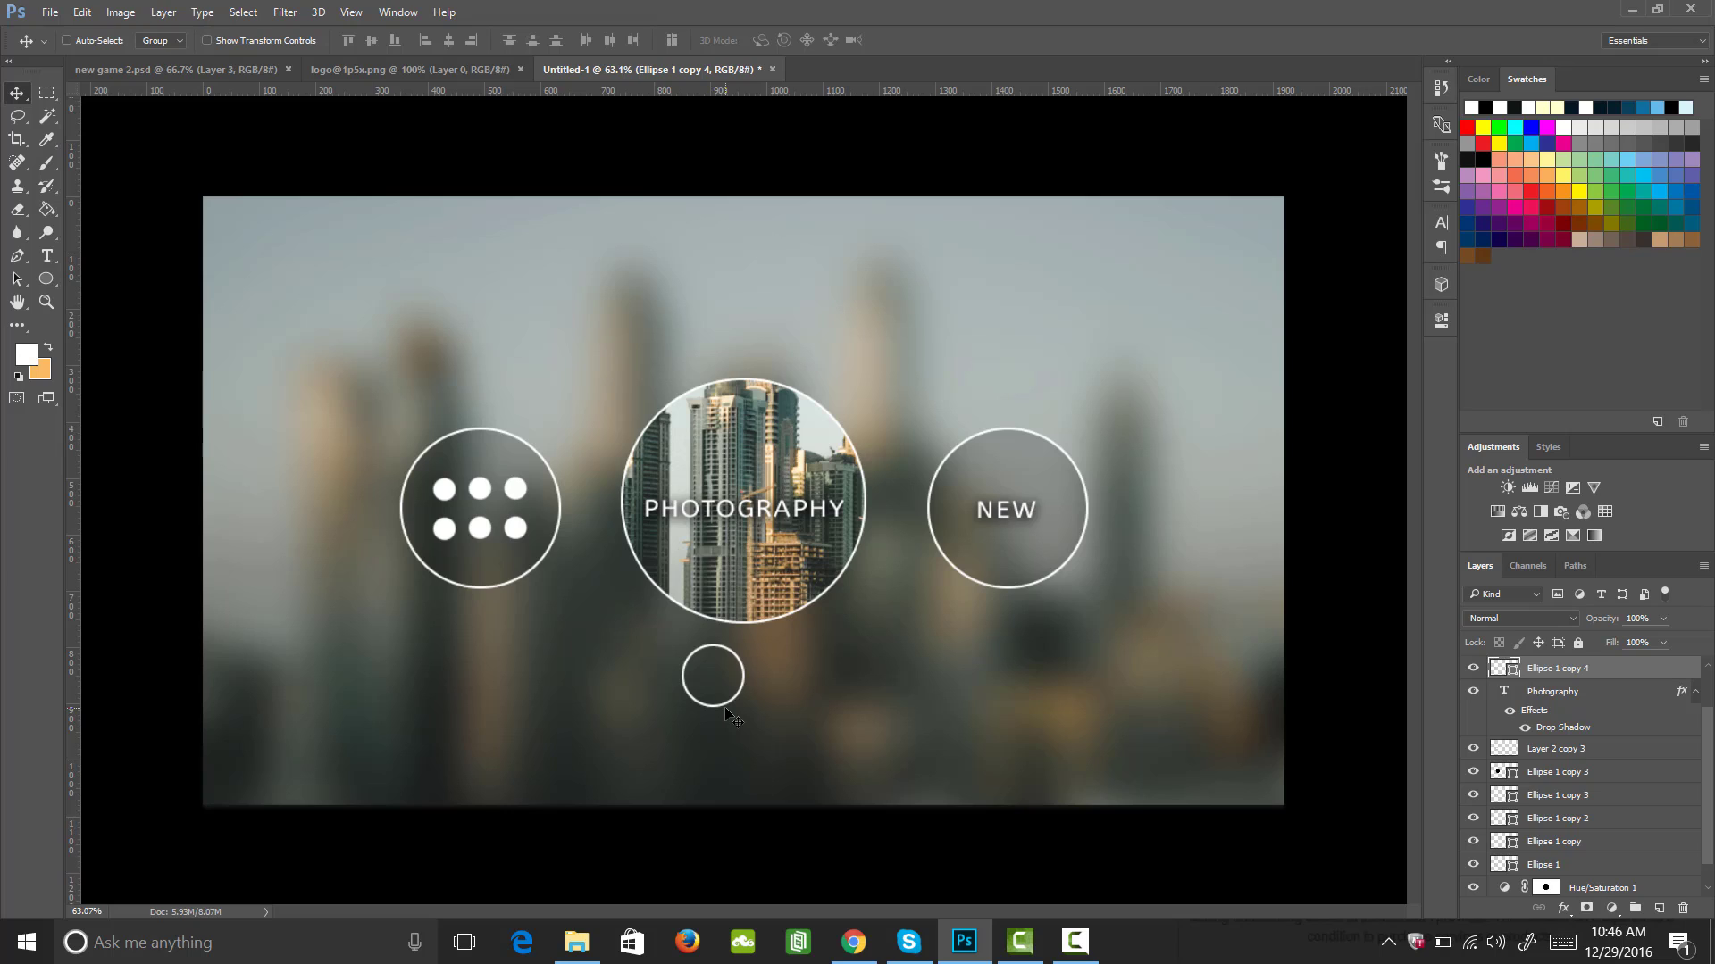
pyautogui.press('Left')
pyautogui.press('Left')
pyautogui.press('Left')
pyautogui.press('Left')
# - Duplicate the small ring, fill the copy with white and set its layer opacity to 65%
pyautogui.hotkey('ctrl', 'j')
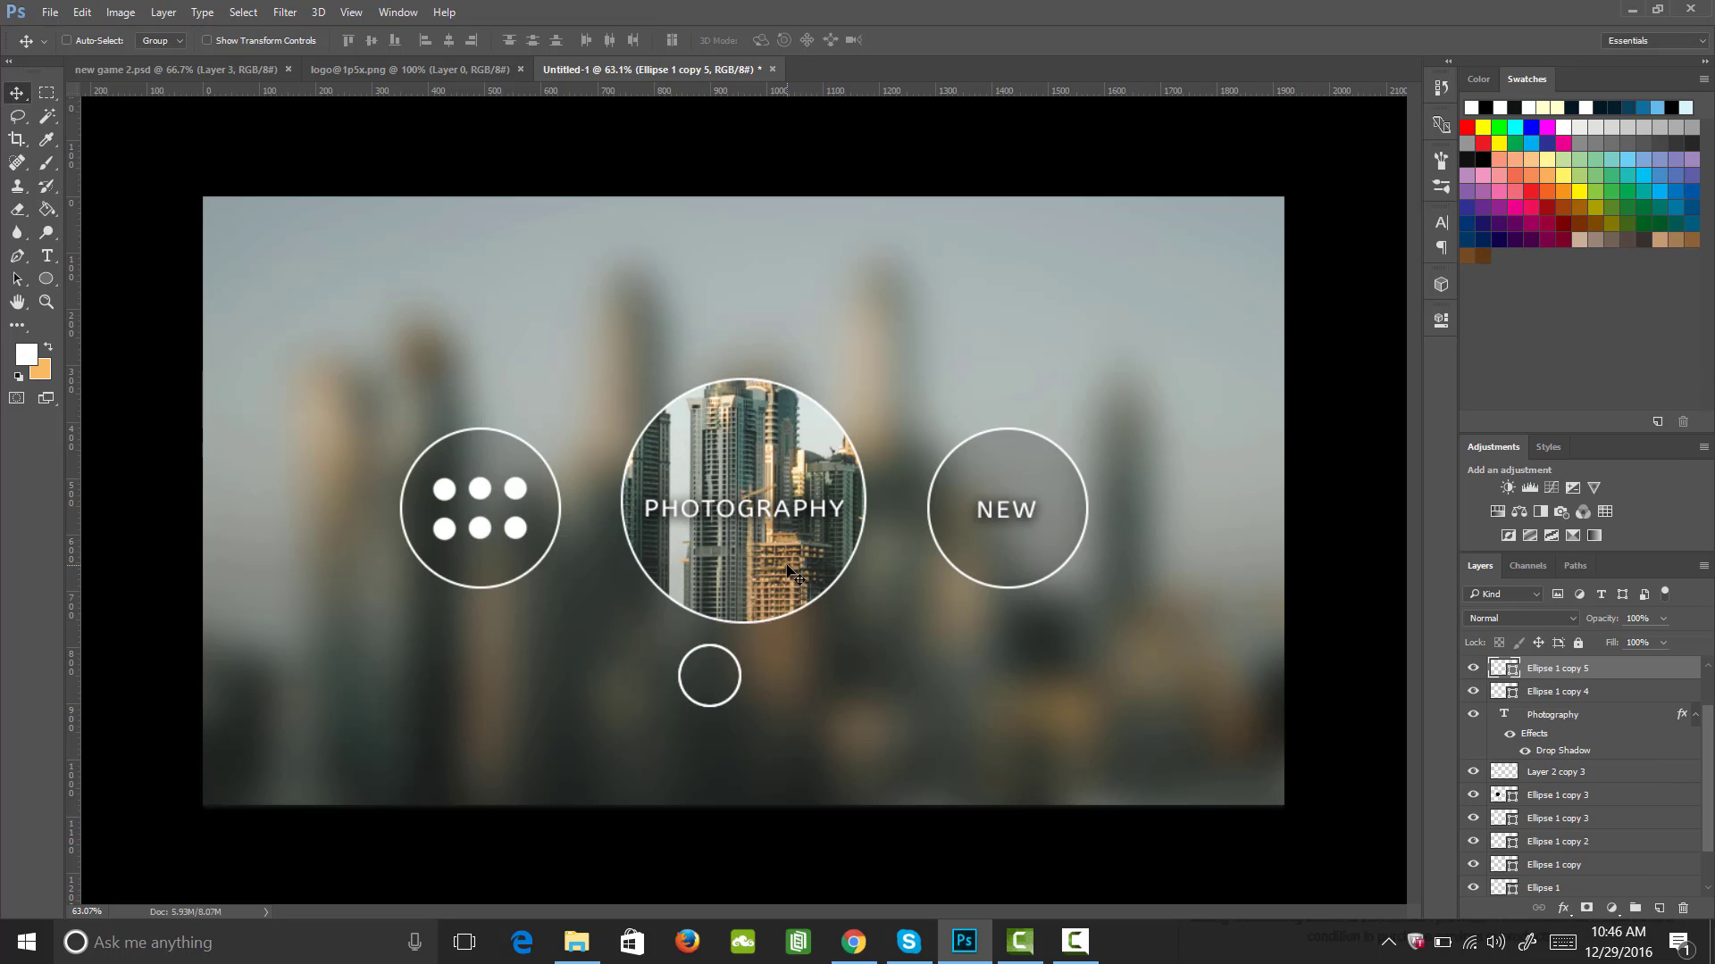
pyautogui.click(47, 277)
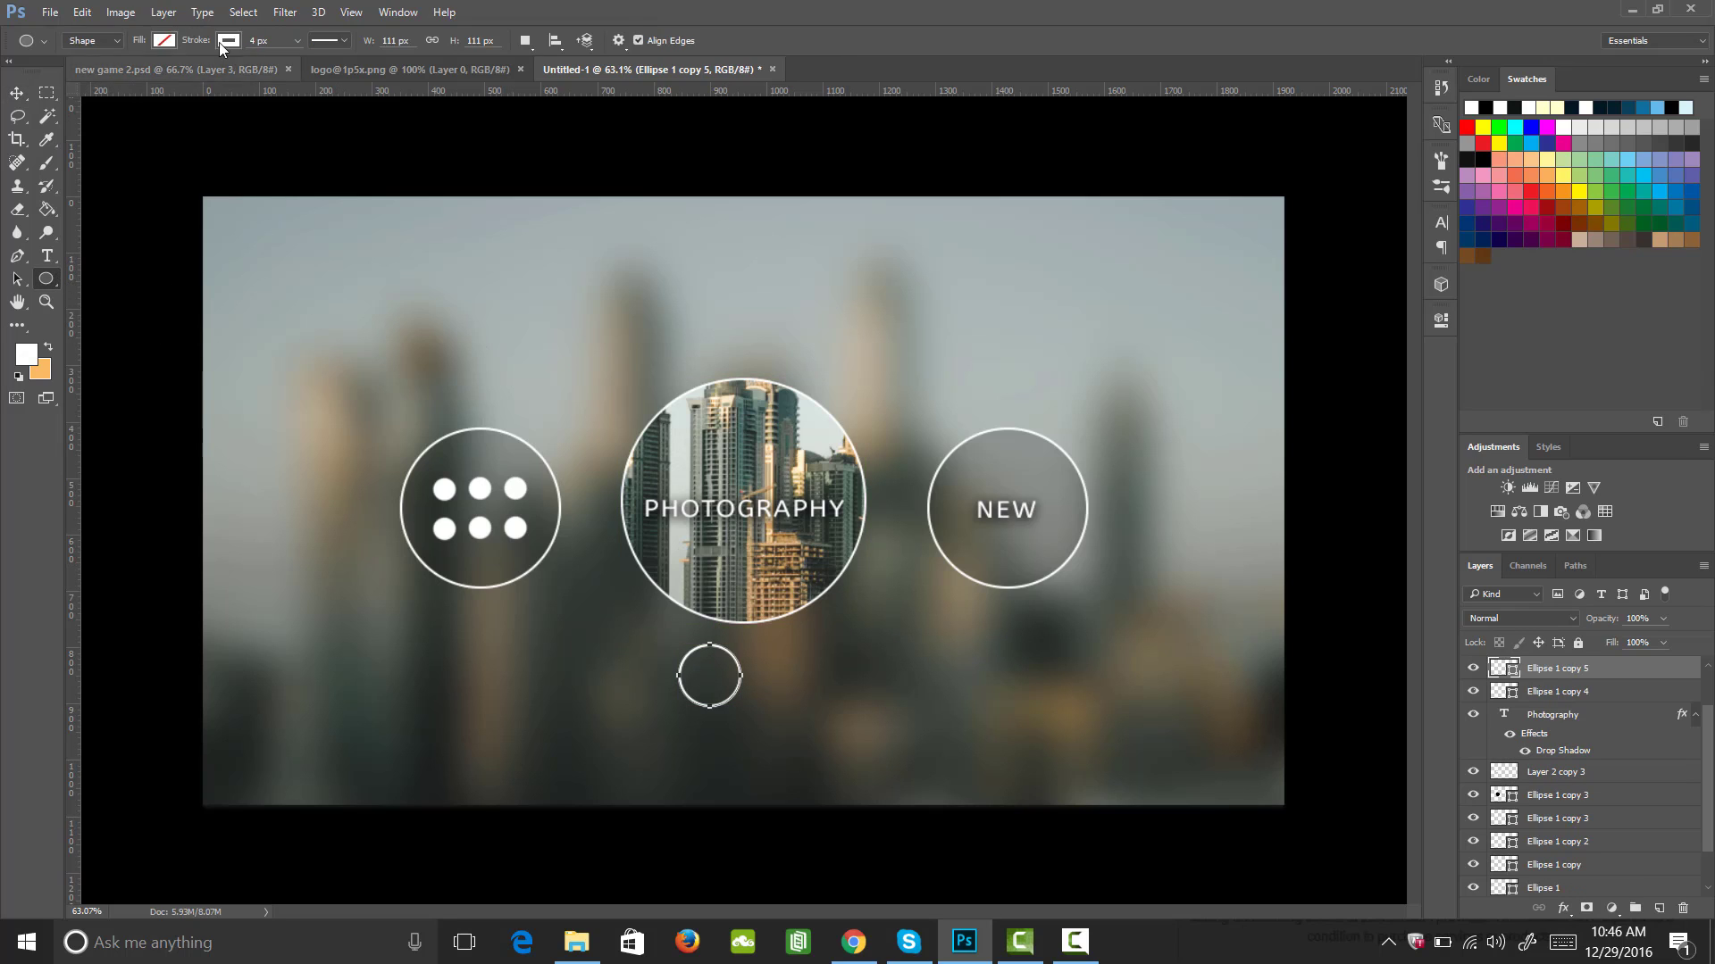
pyautogui.click(163, 40)
pyautogui.click(79, 135)
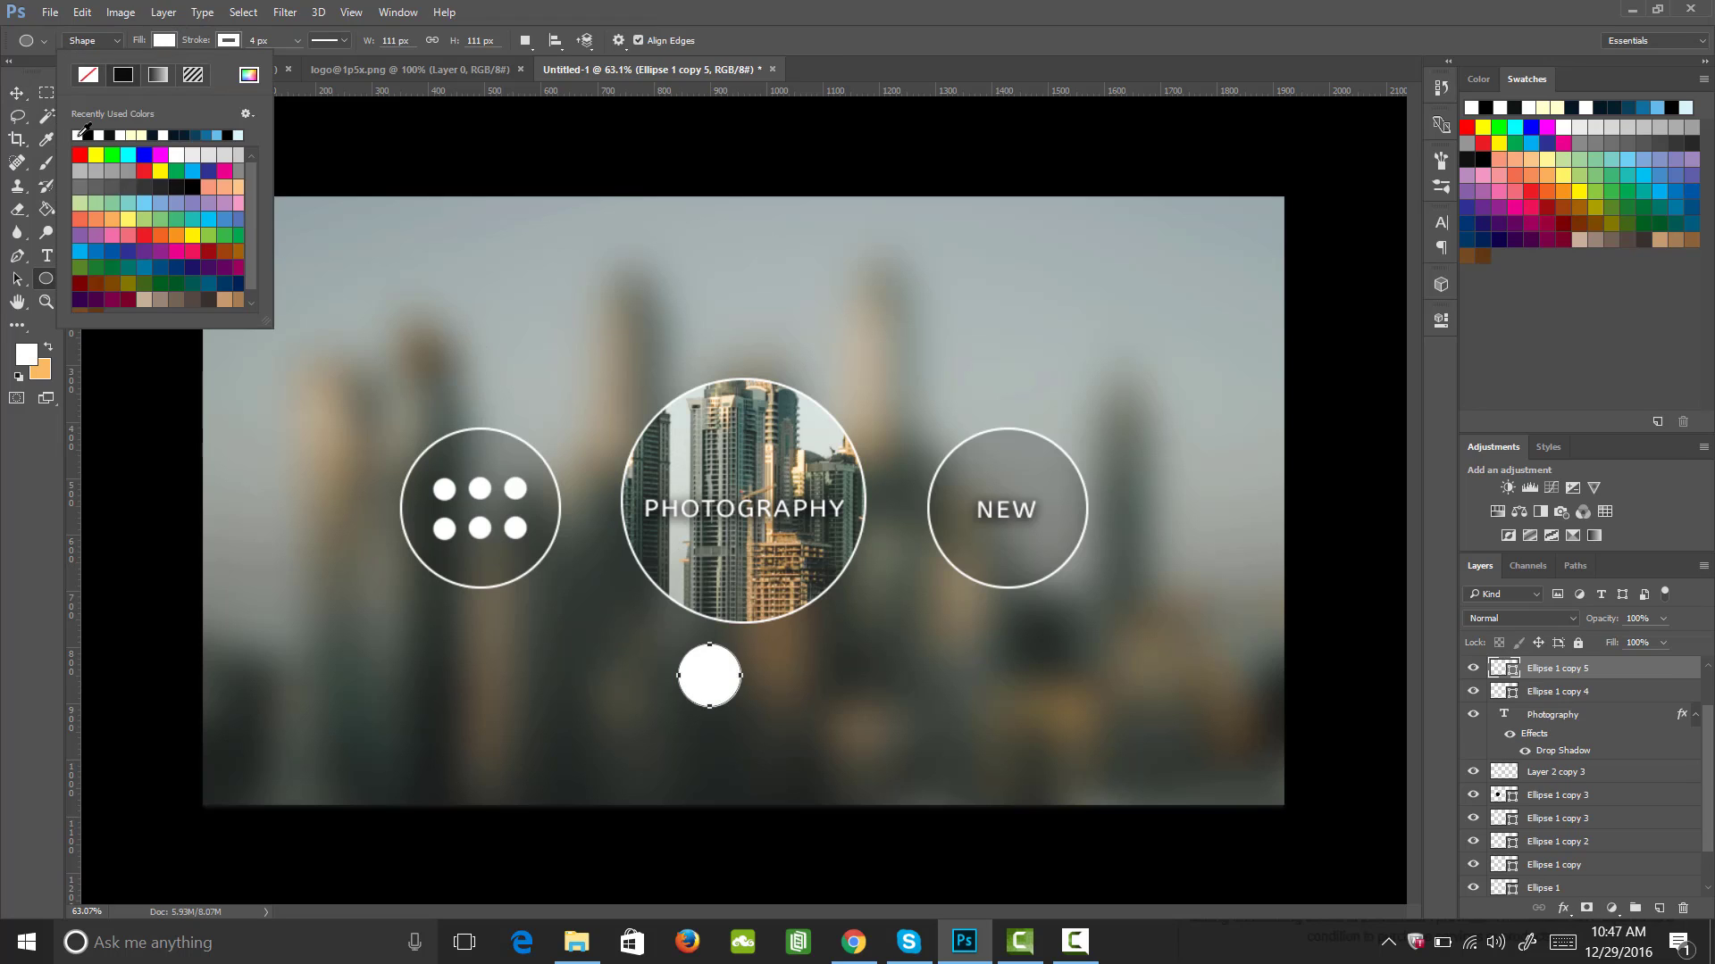
pyautogui.click(1652, 623)
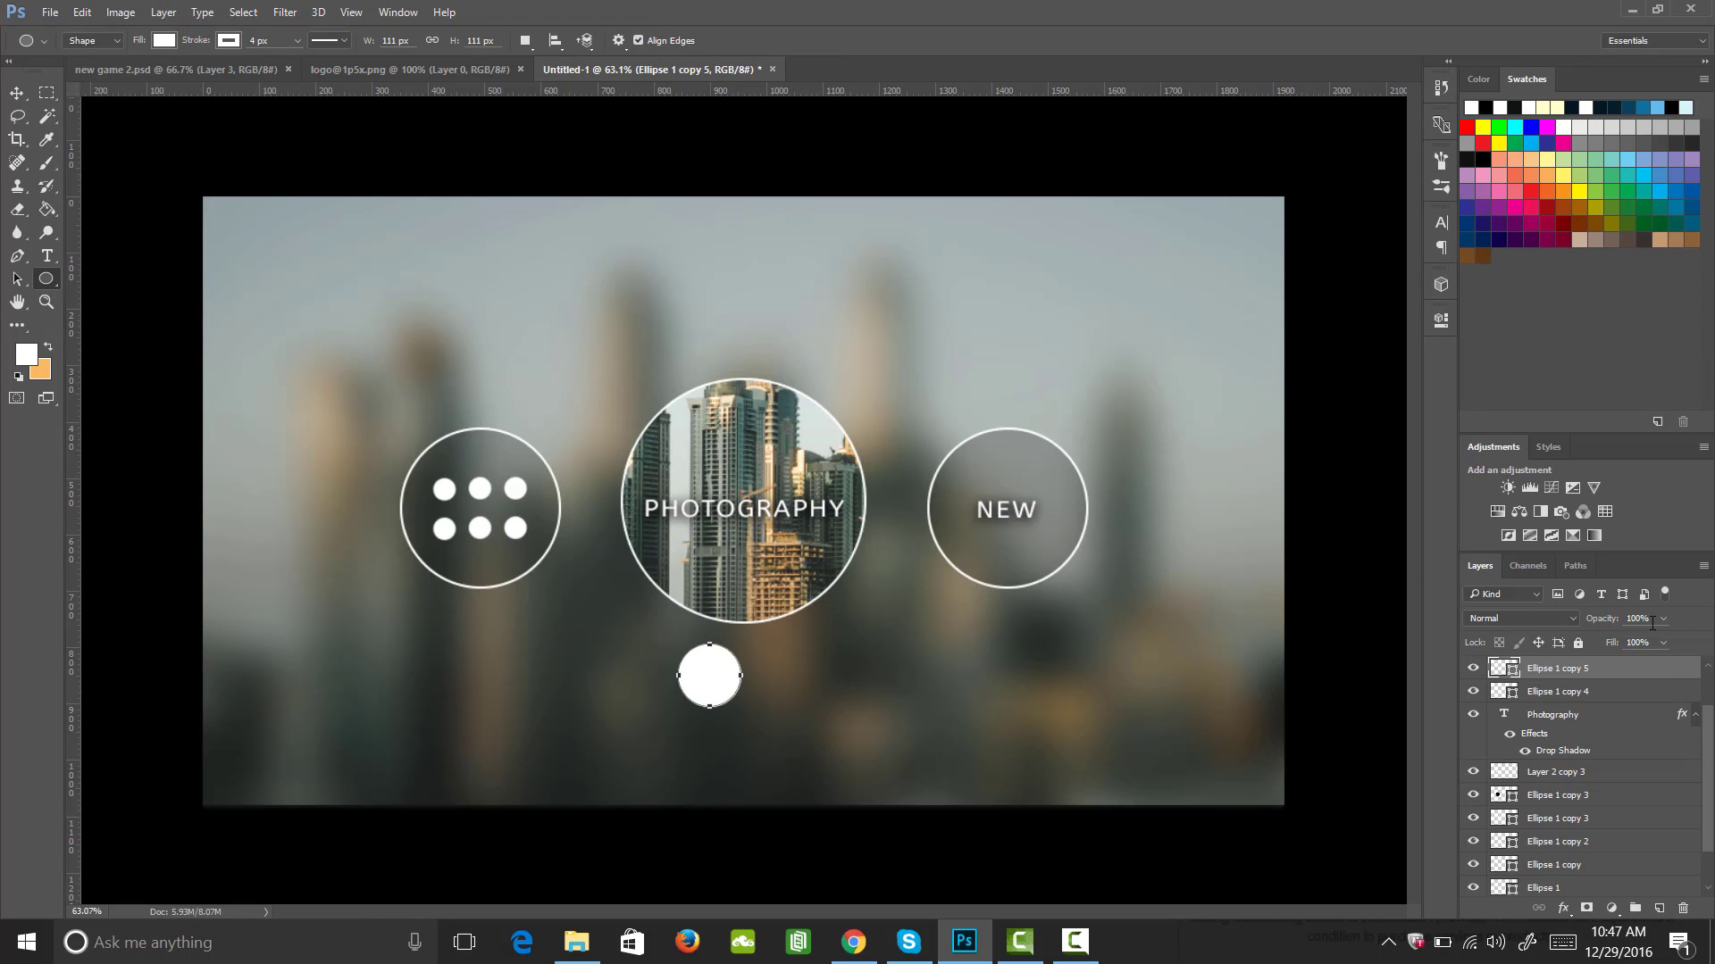
pyautogui.click(1663, 618)
pyautogui.moveTo(1610, 645); pyautogui.dragTo(1631, 646)
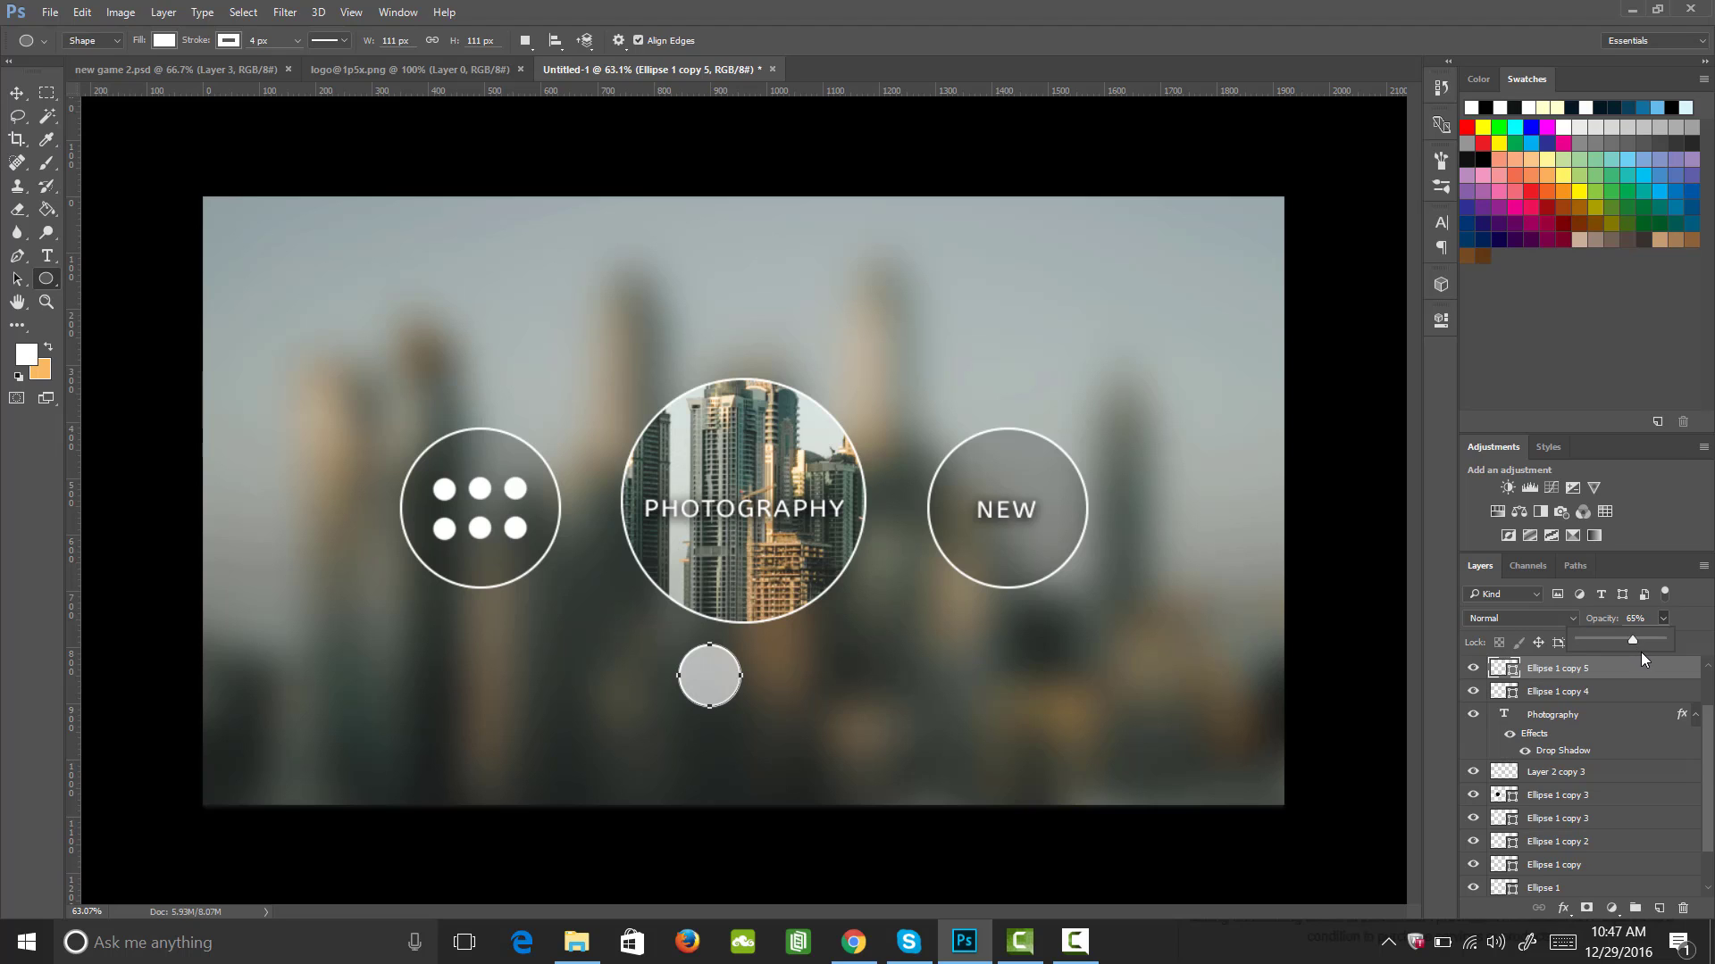
# - Add the white text "1" and centre it inside the small filled circle
pyautogui.press('t')
pyautogui.click(702, 679)
pyautogui.write('1')
pyautogui.click(17, 93)
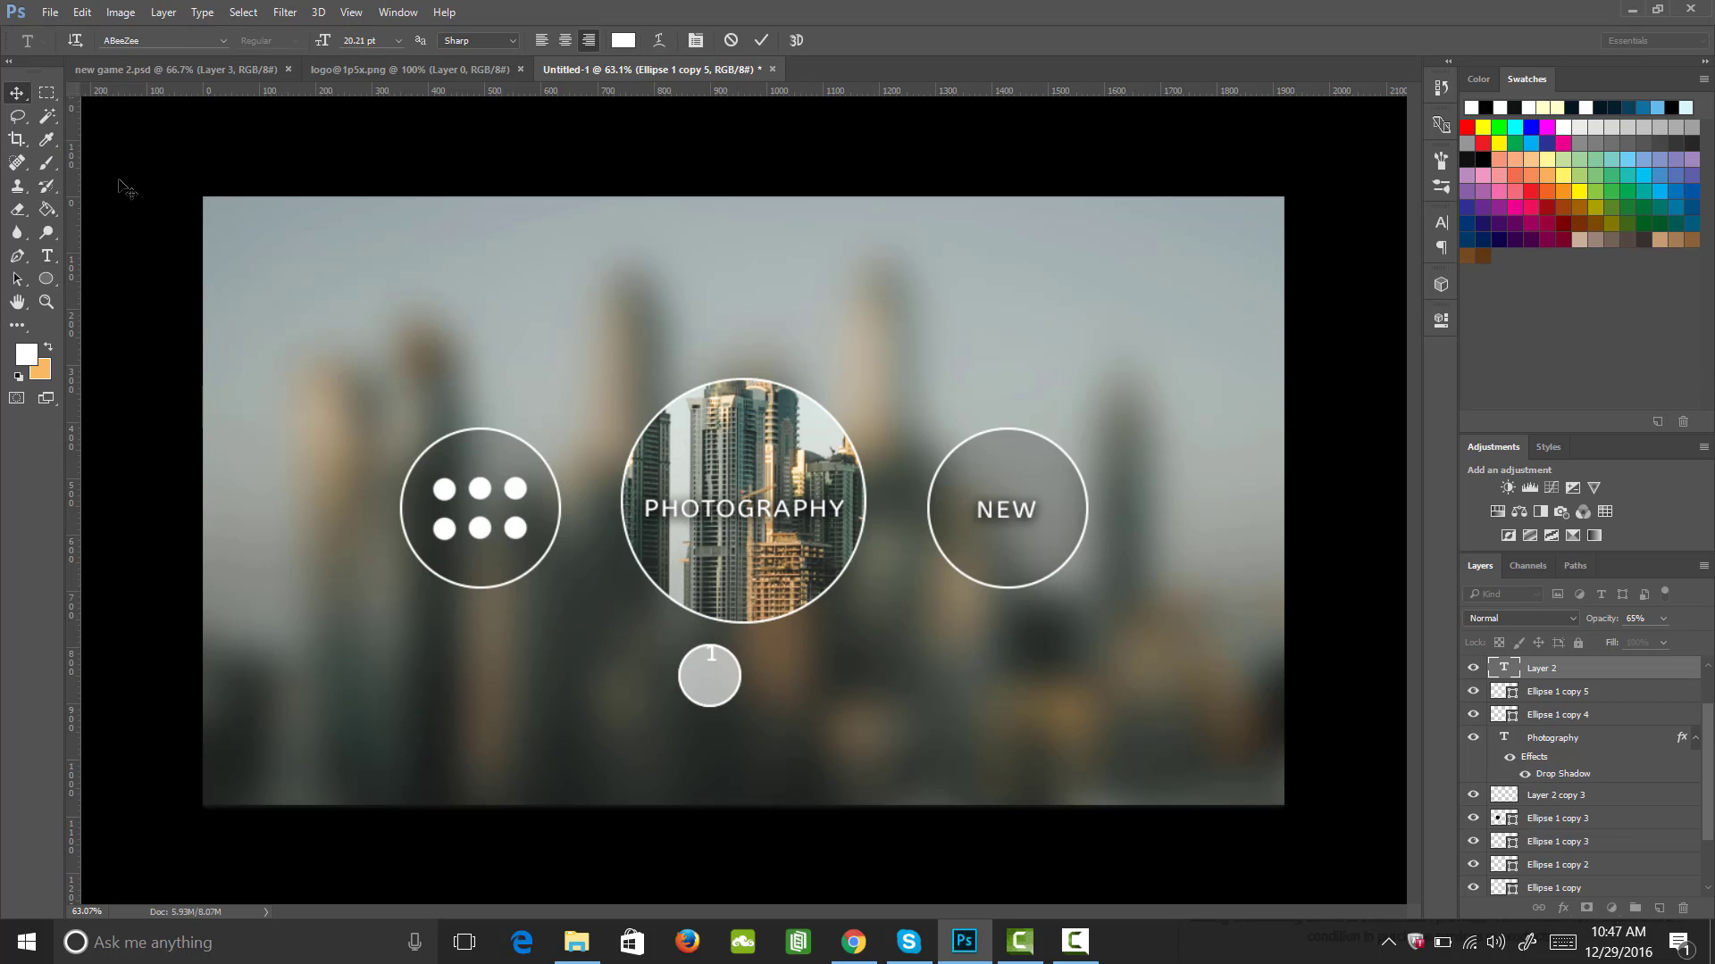
pyautogui.moveTo(710, 659); pyautogui.dragTo(714, 685)
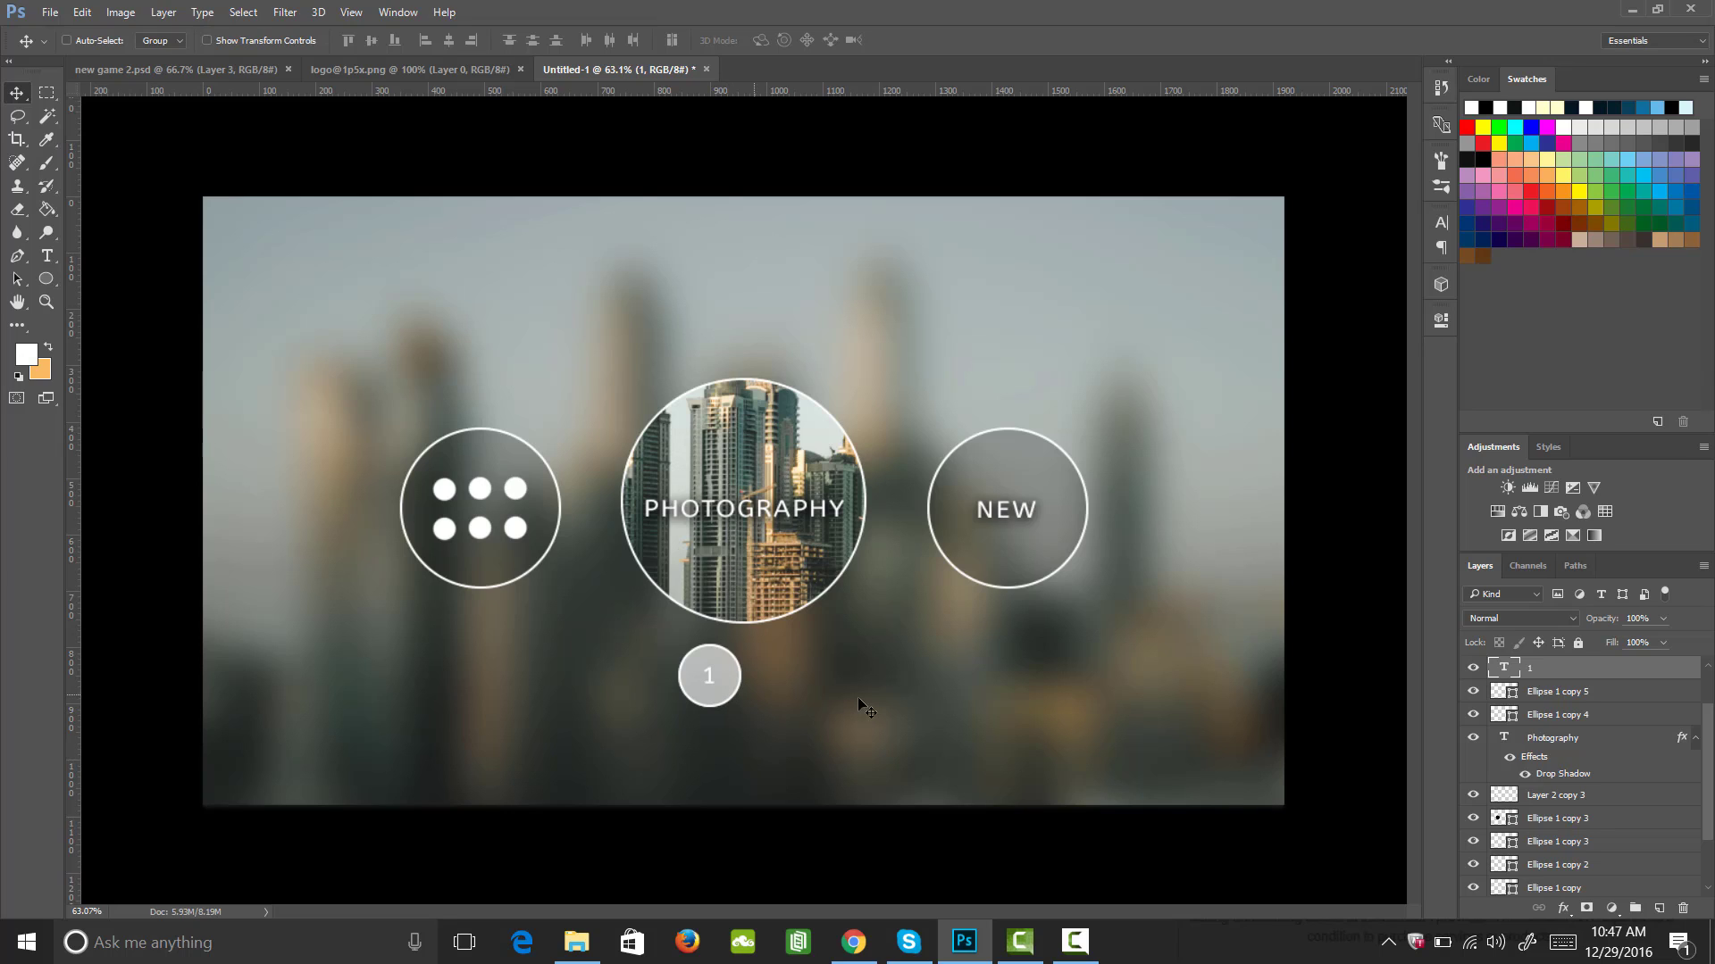
# - Duplicate the small numbered circle with its ring, fill and text, and place the copy directly to its right
pyautogui.keyDown('shift'); pyautogui.click(1575, 715); pyautogui.keyUp('shift')
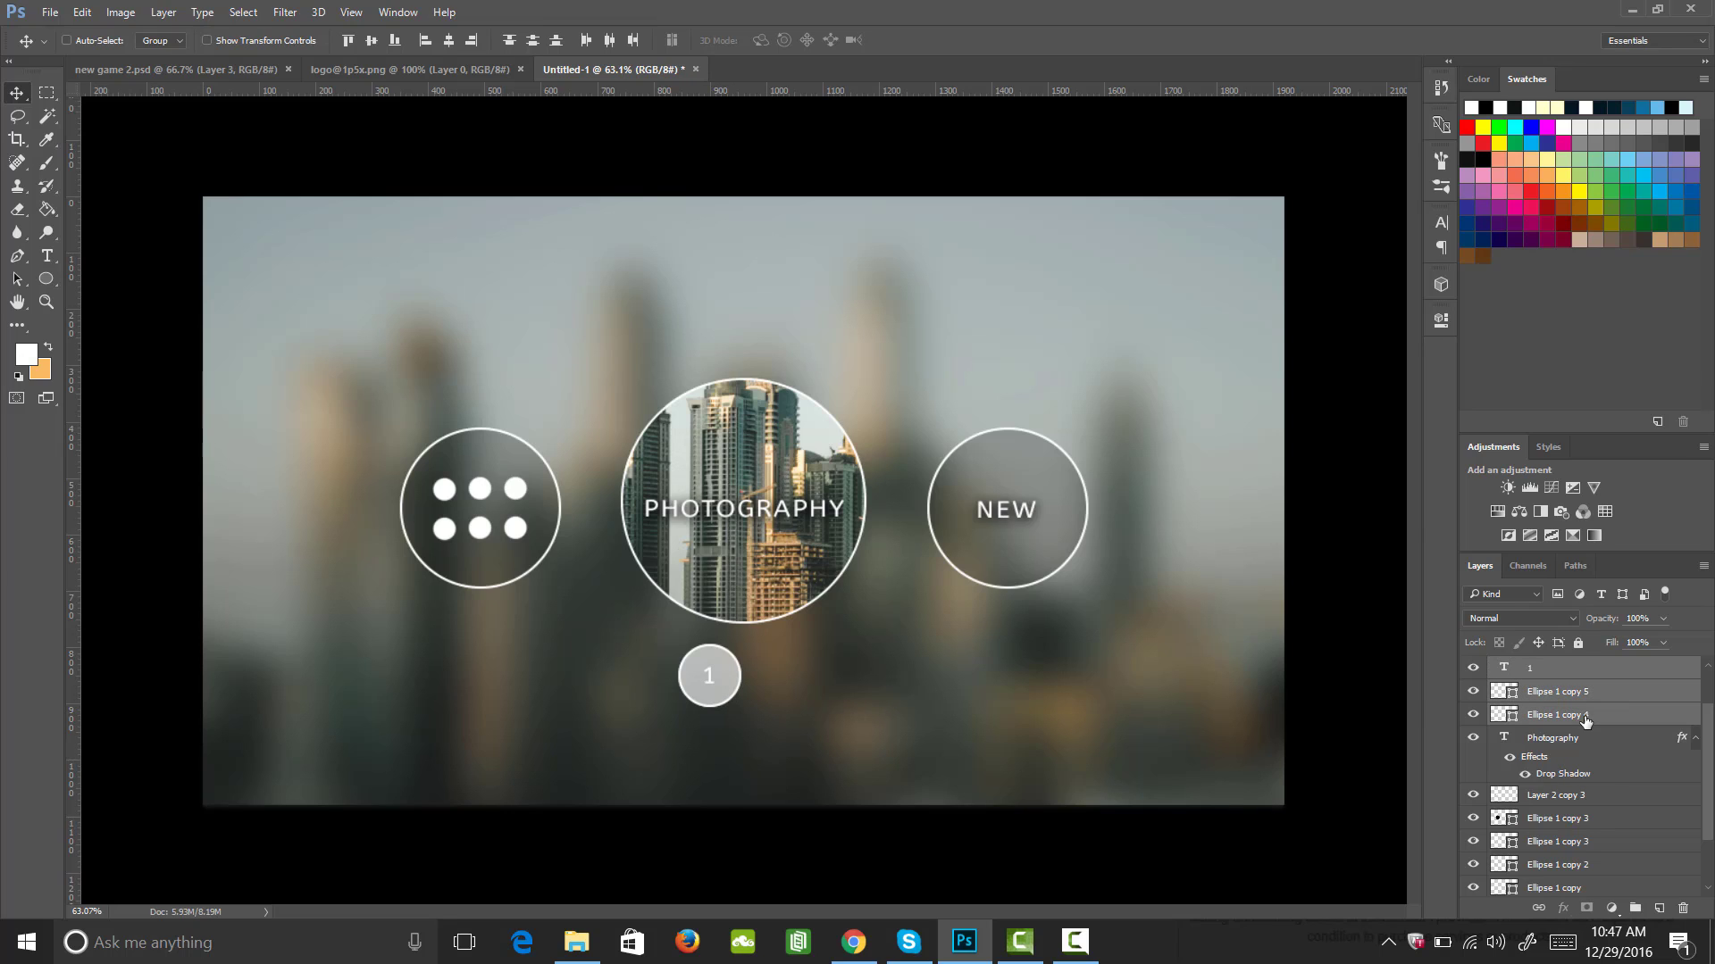
pyautogui.hotkey('ctrl', 'j')
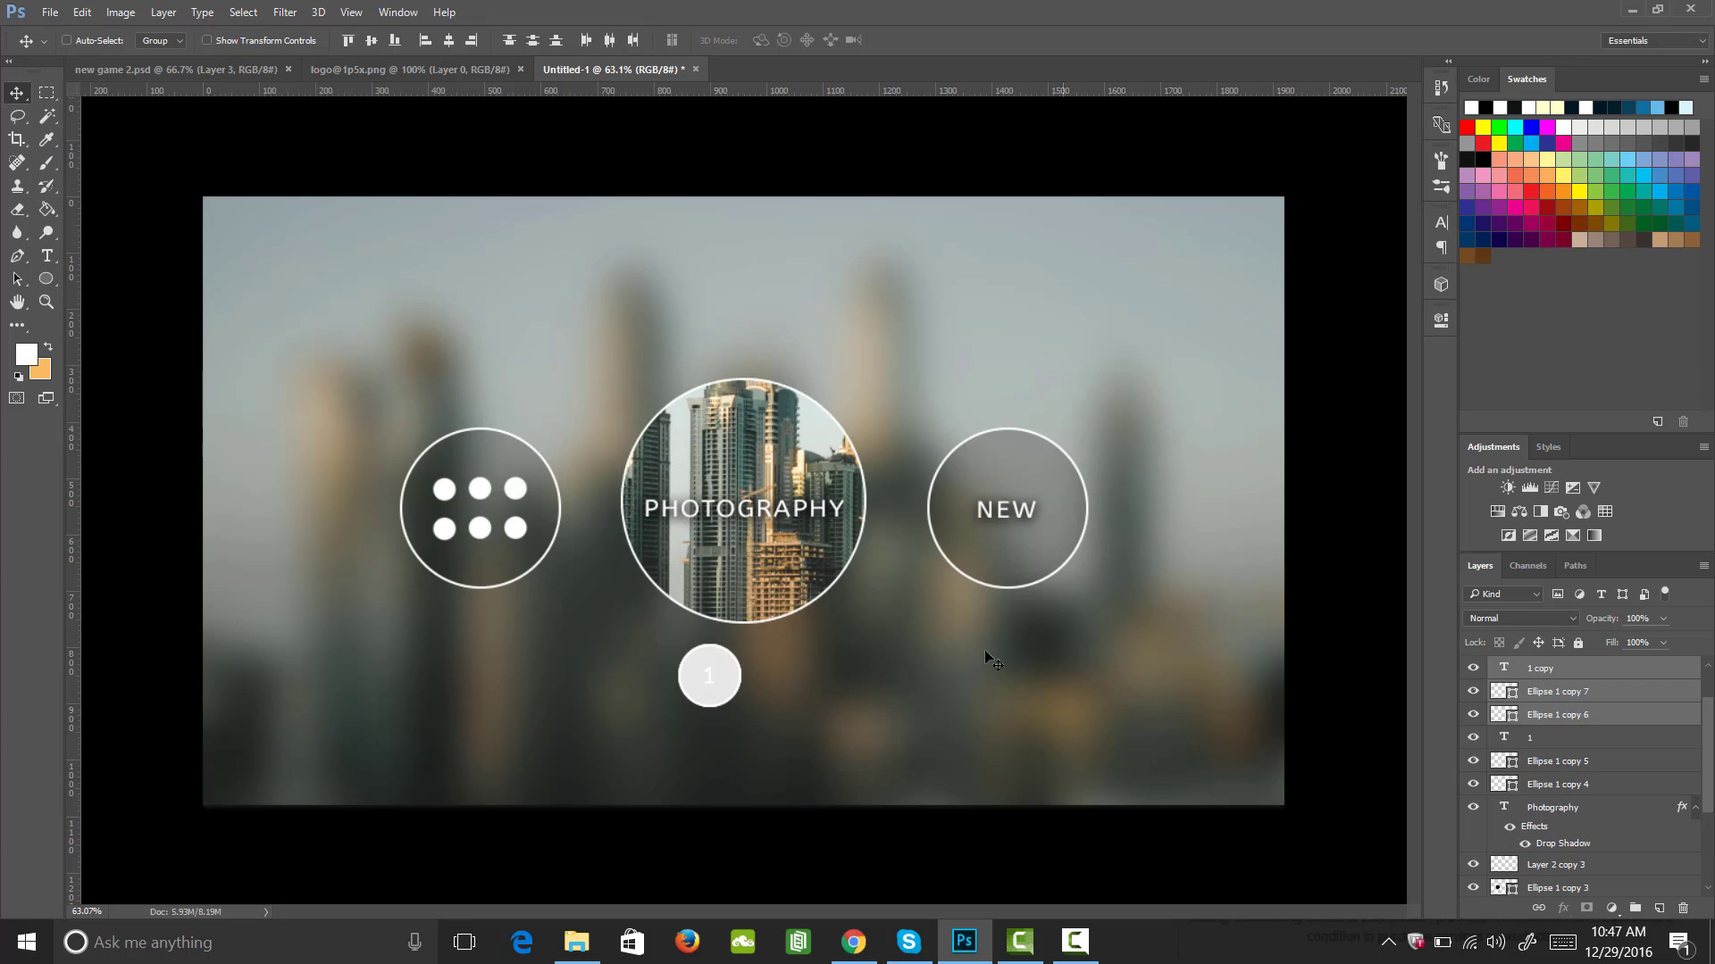
pyautogui.moveTo(725, 684); pyautogui.dragTo(789, 694)
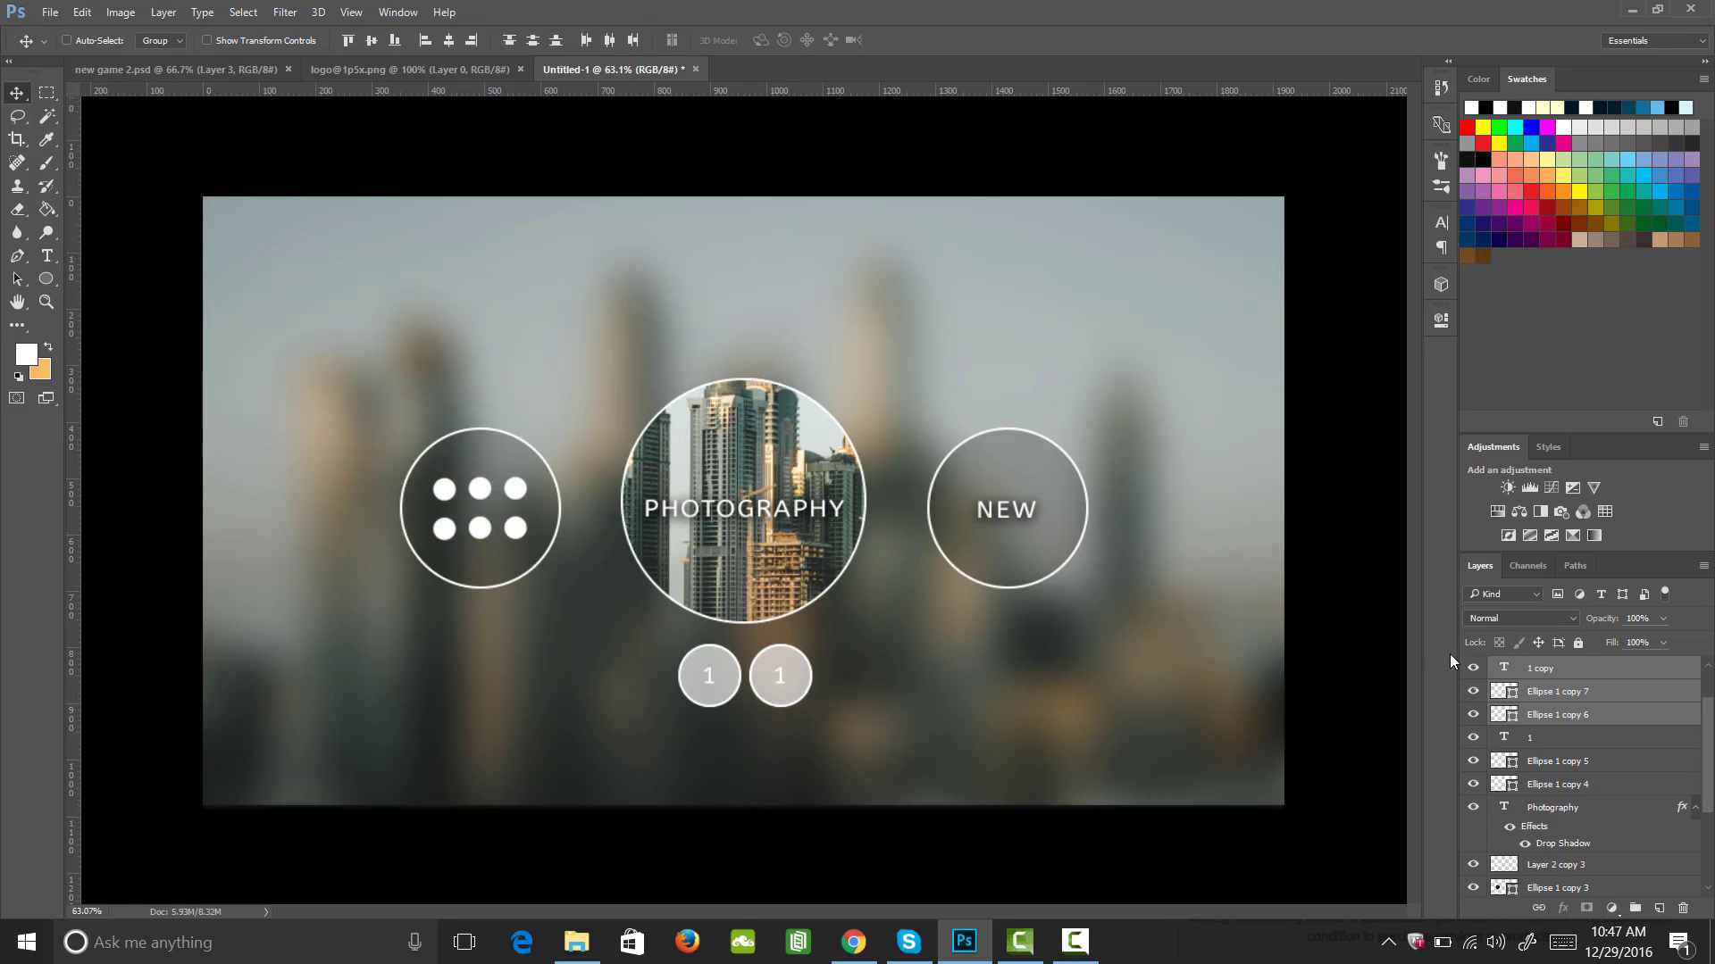
# - Change the number in the copied small circle to 2
pyautogui.press('t')
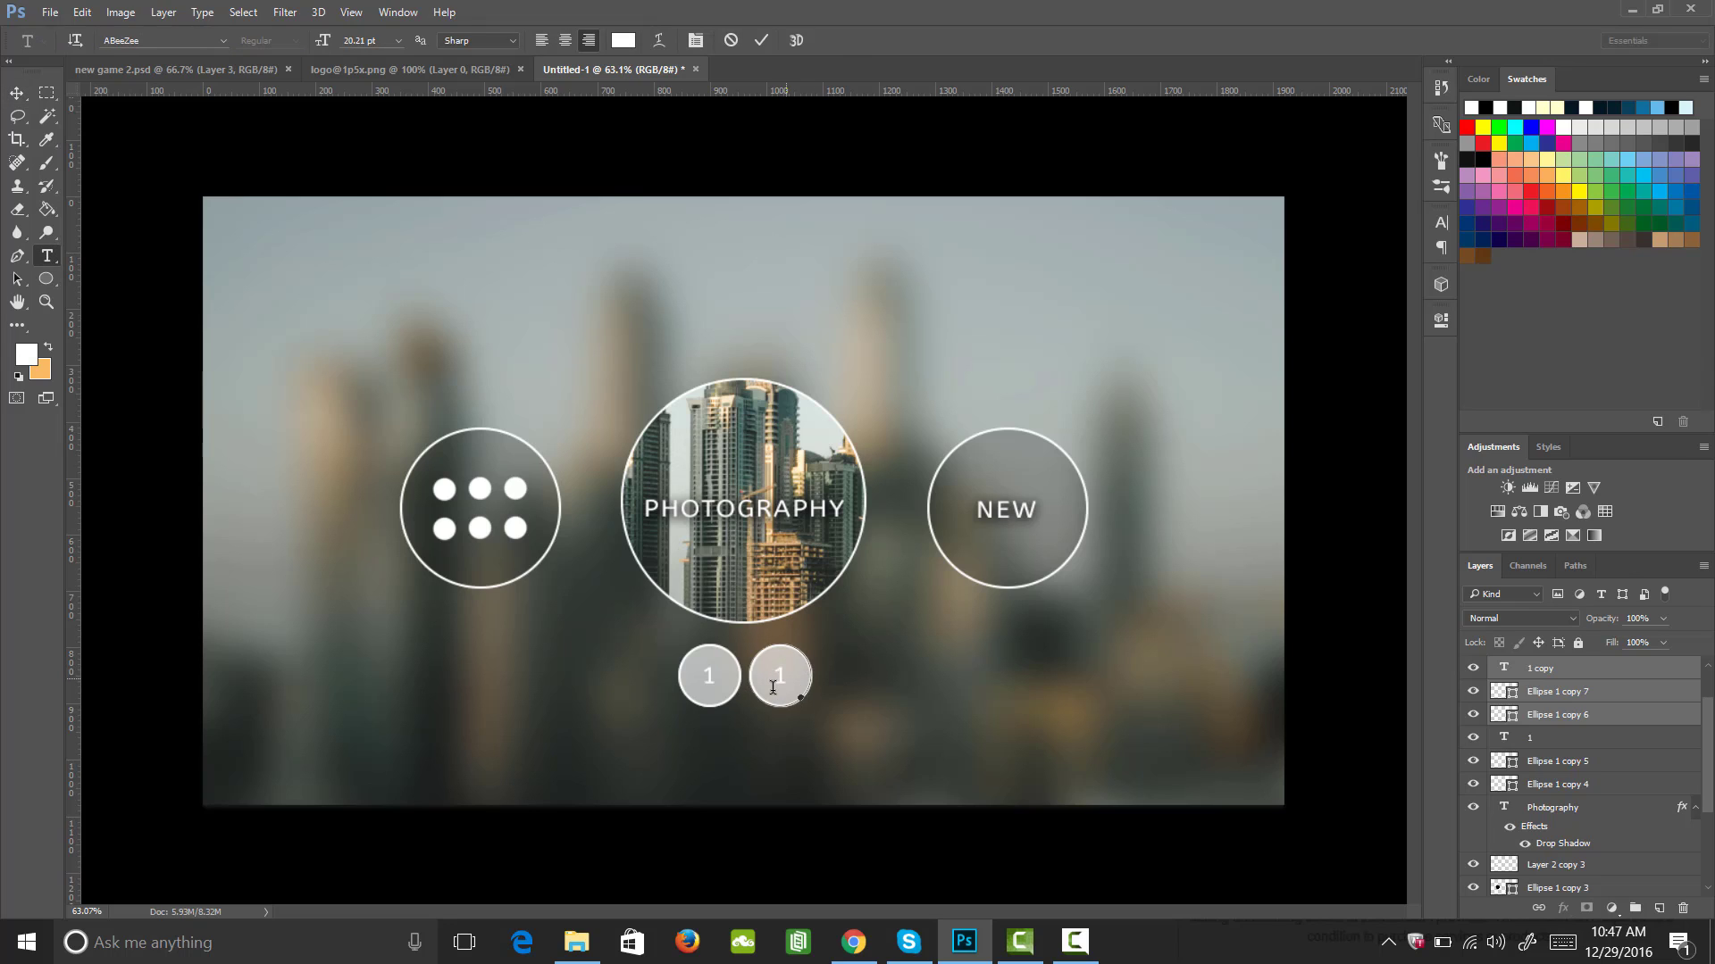
pyautogui.click(784, 689)
pyautogui.click(796, 696)
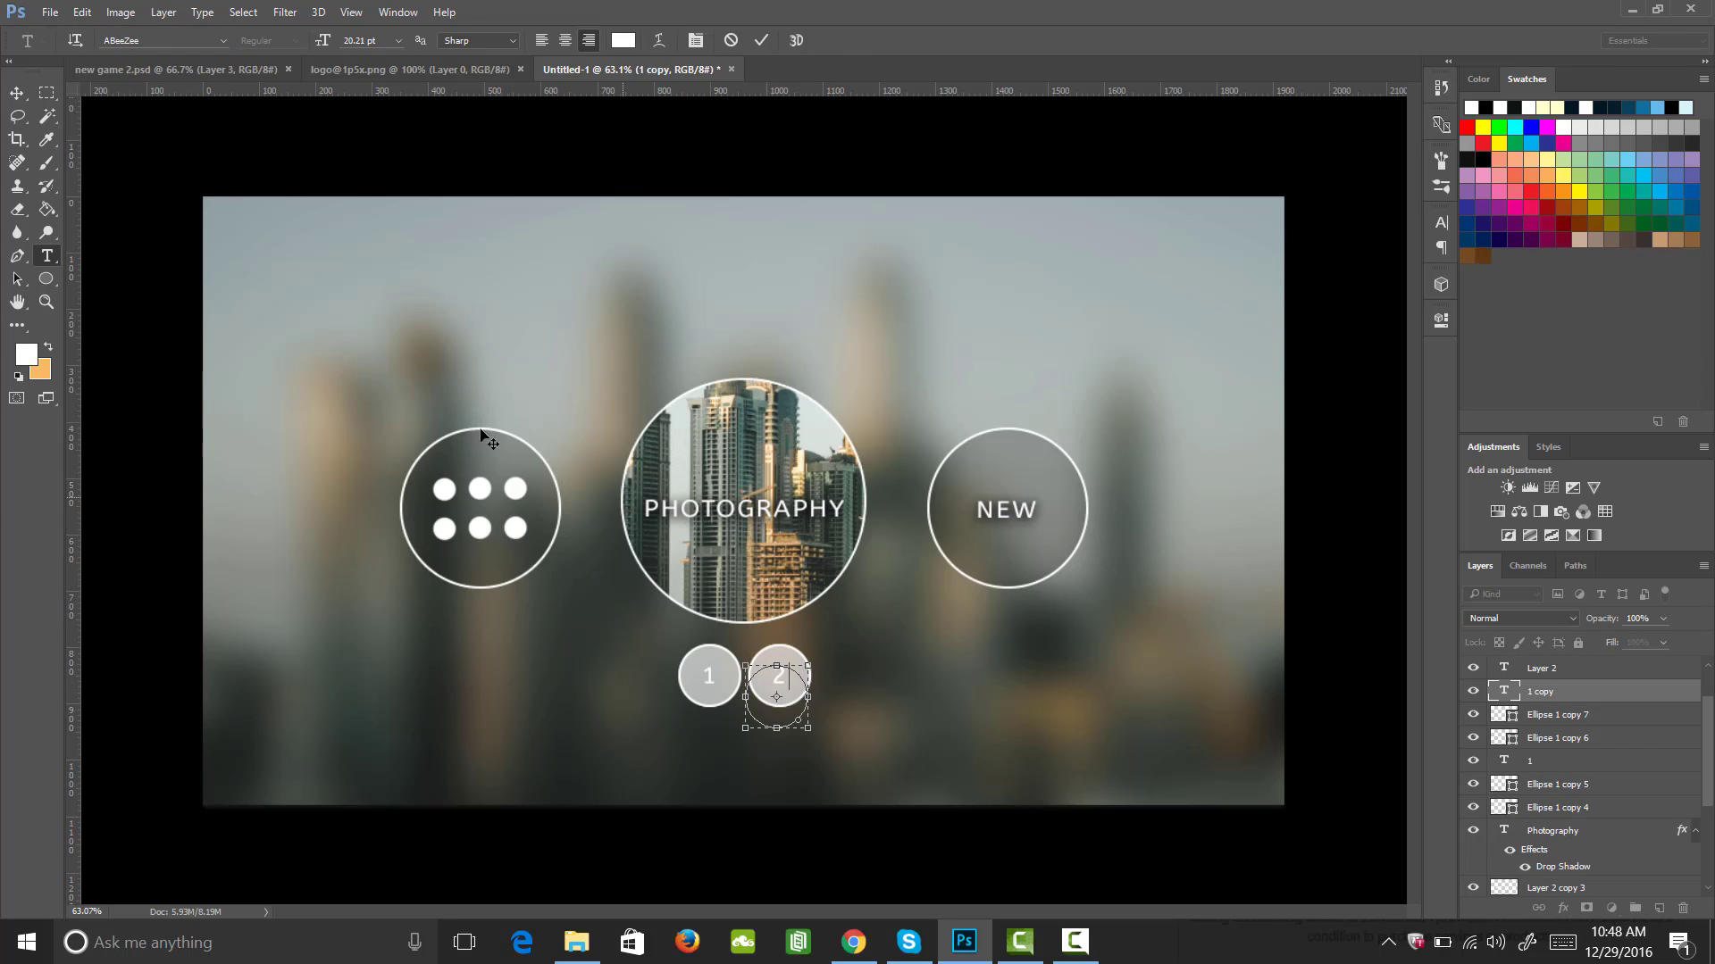
pyautogui.click(17, 93)
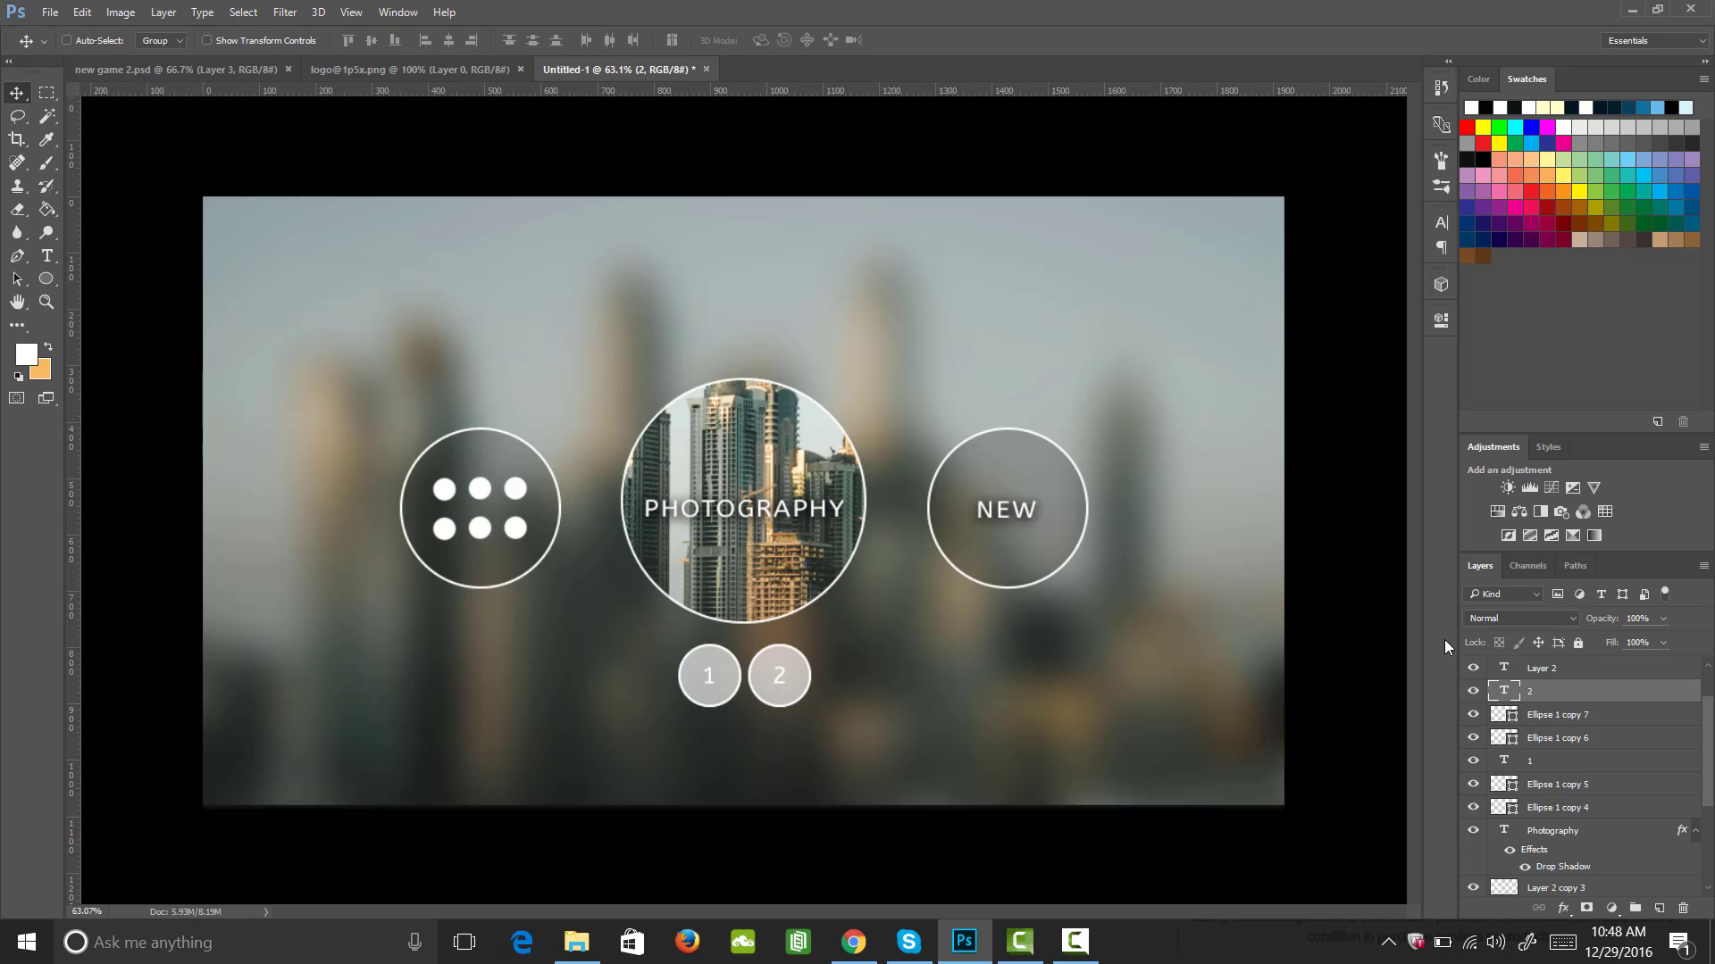
# - Change the fill of the small circle numbered 2 to black
pyautogui.click(1504, 714)
pyautogui.click(1473, 714)
pyautogui.click(1473, 714)
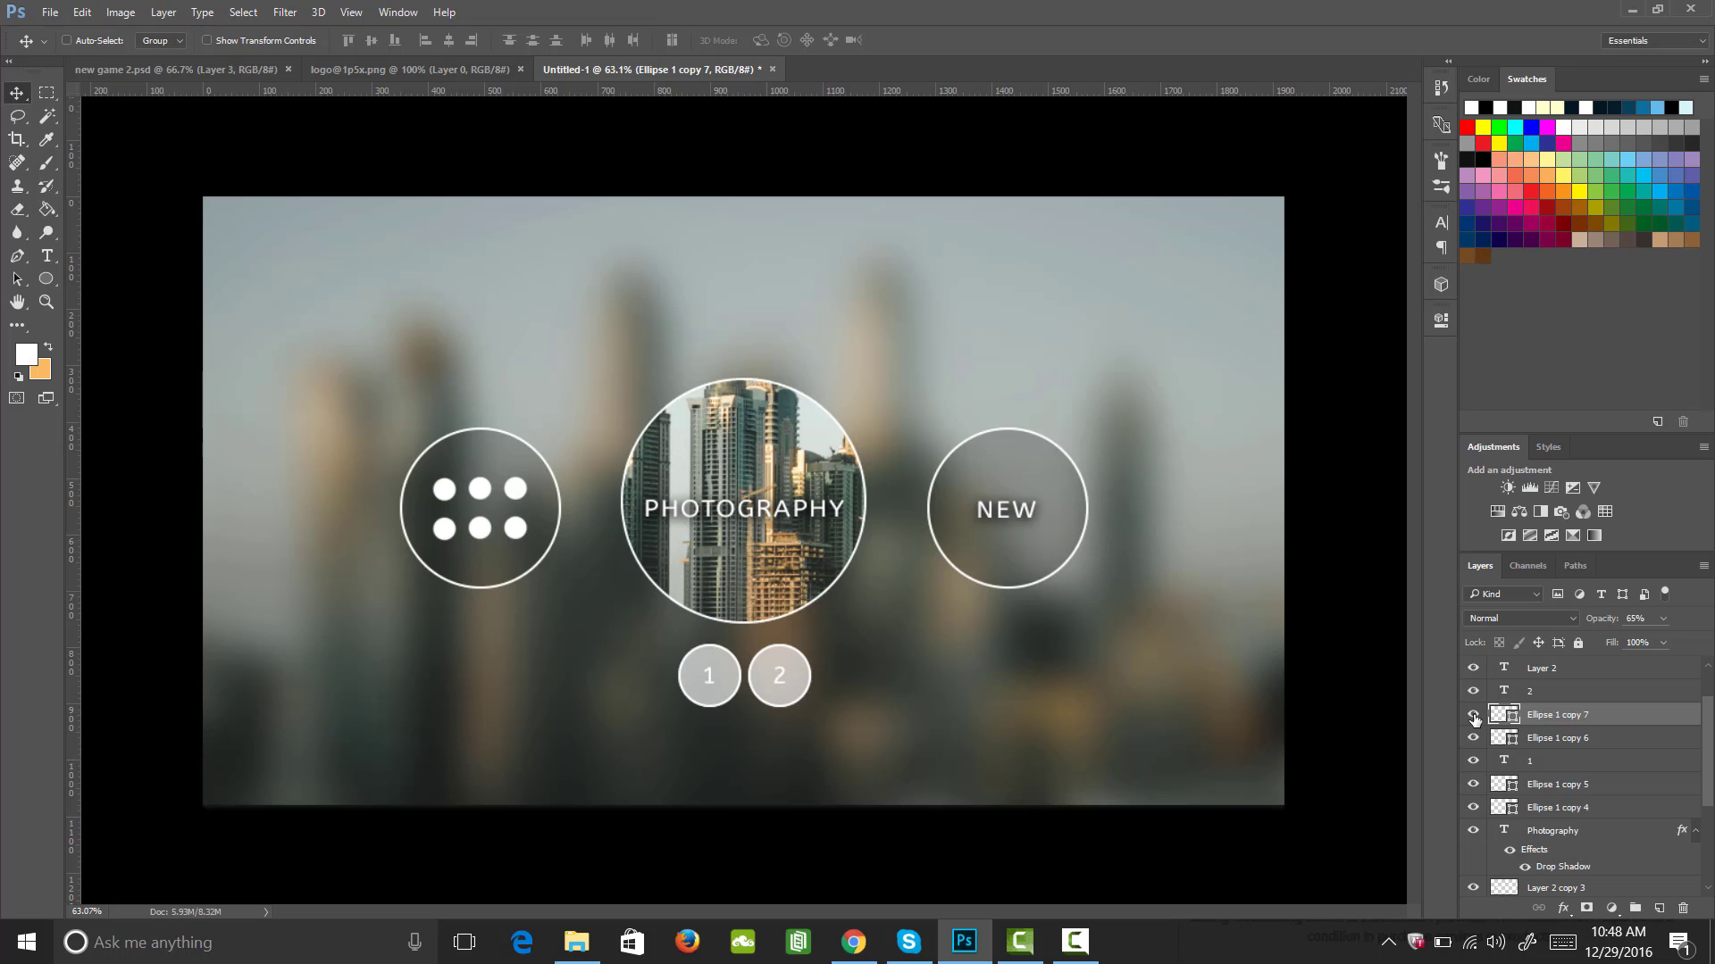
pyautogui.click(46, 278)
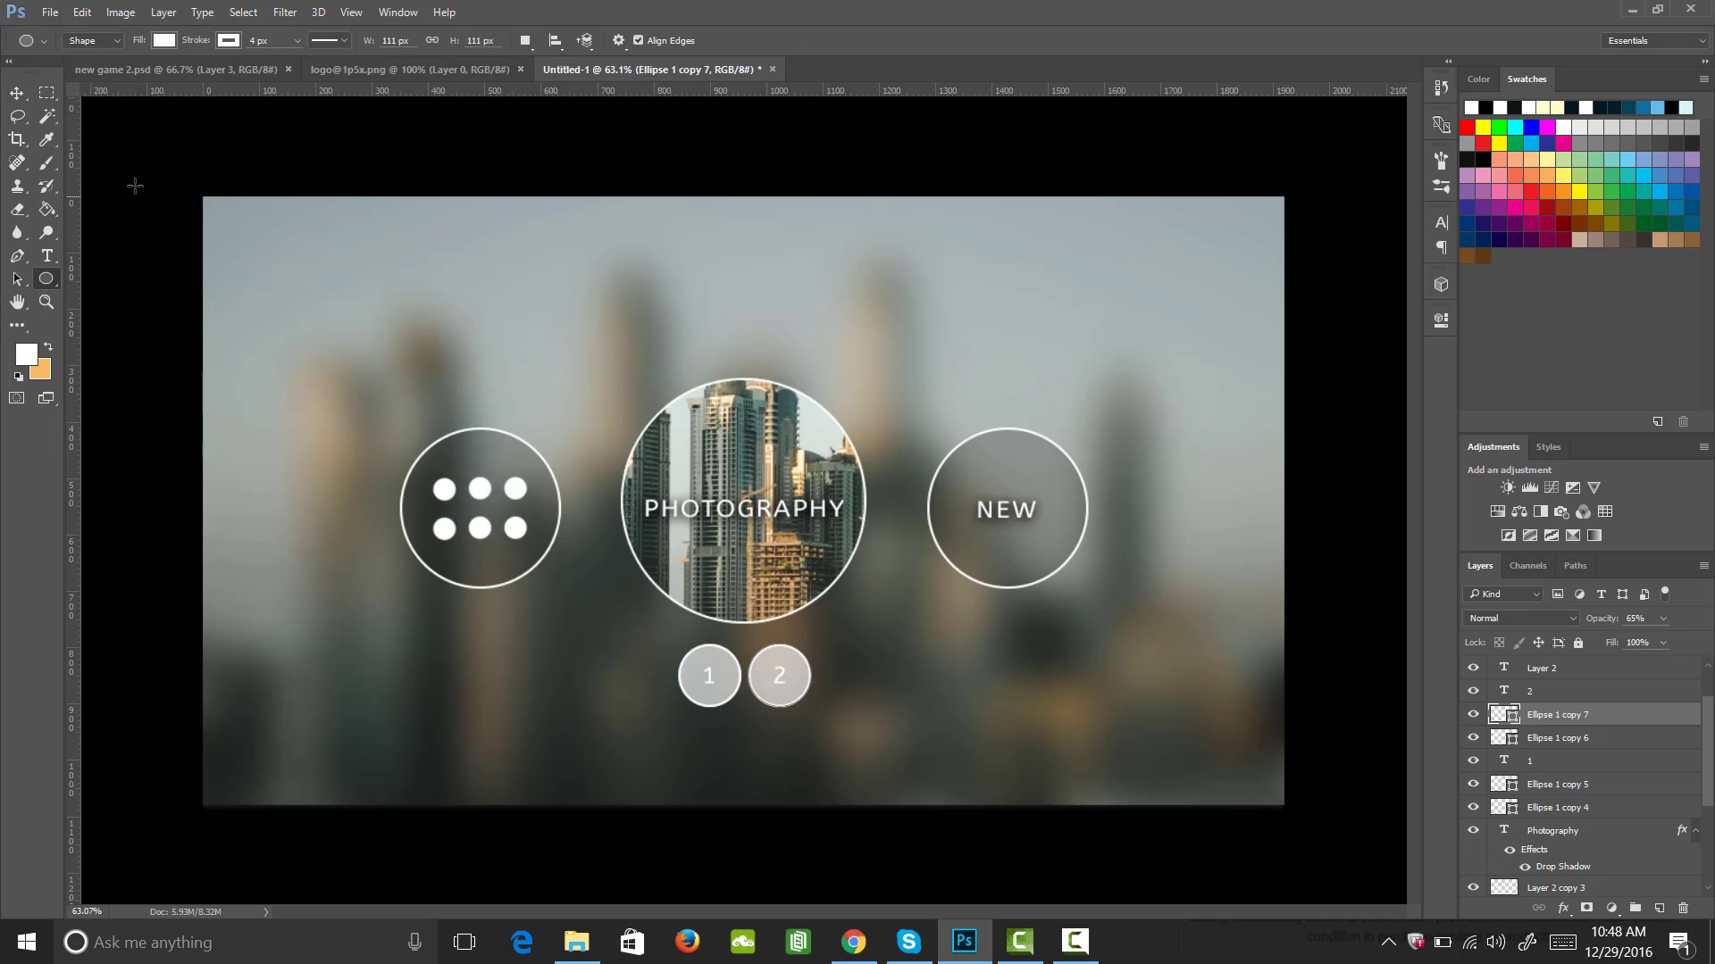
pyautogui.click(177, 46)
pyautogui.click(87, 135)
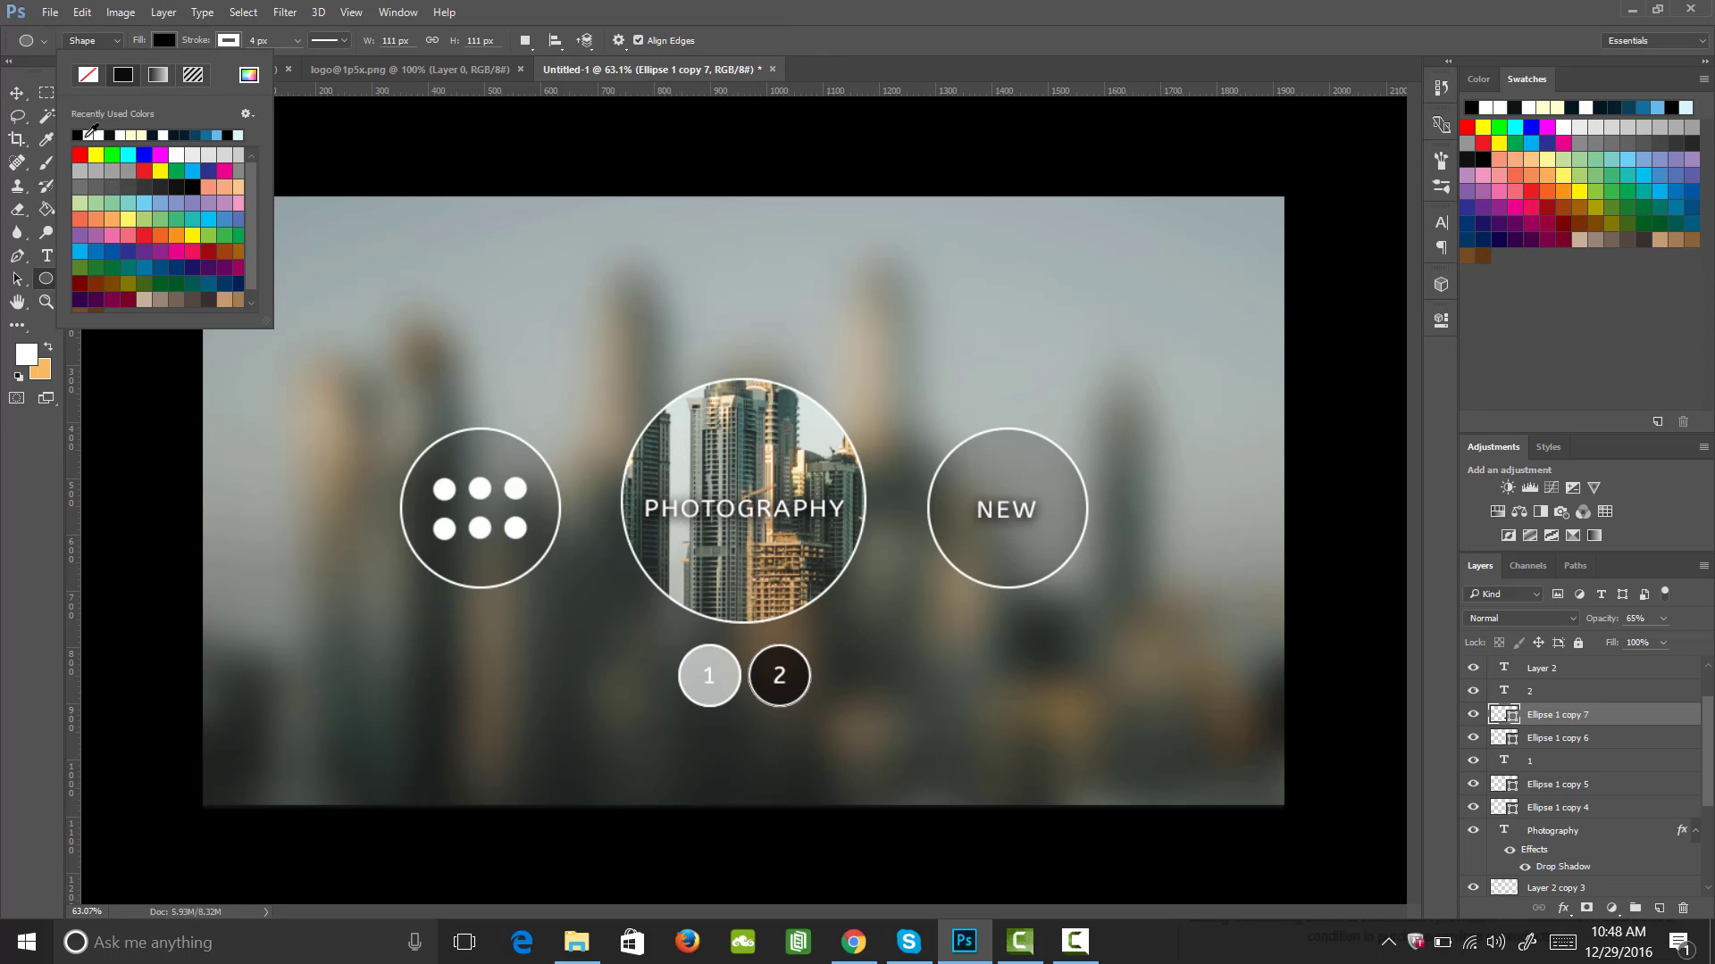
# - Set the opacity of the black fill in the small circle numbered 2 to 20%
pyautogui.click(291, 128)
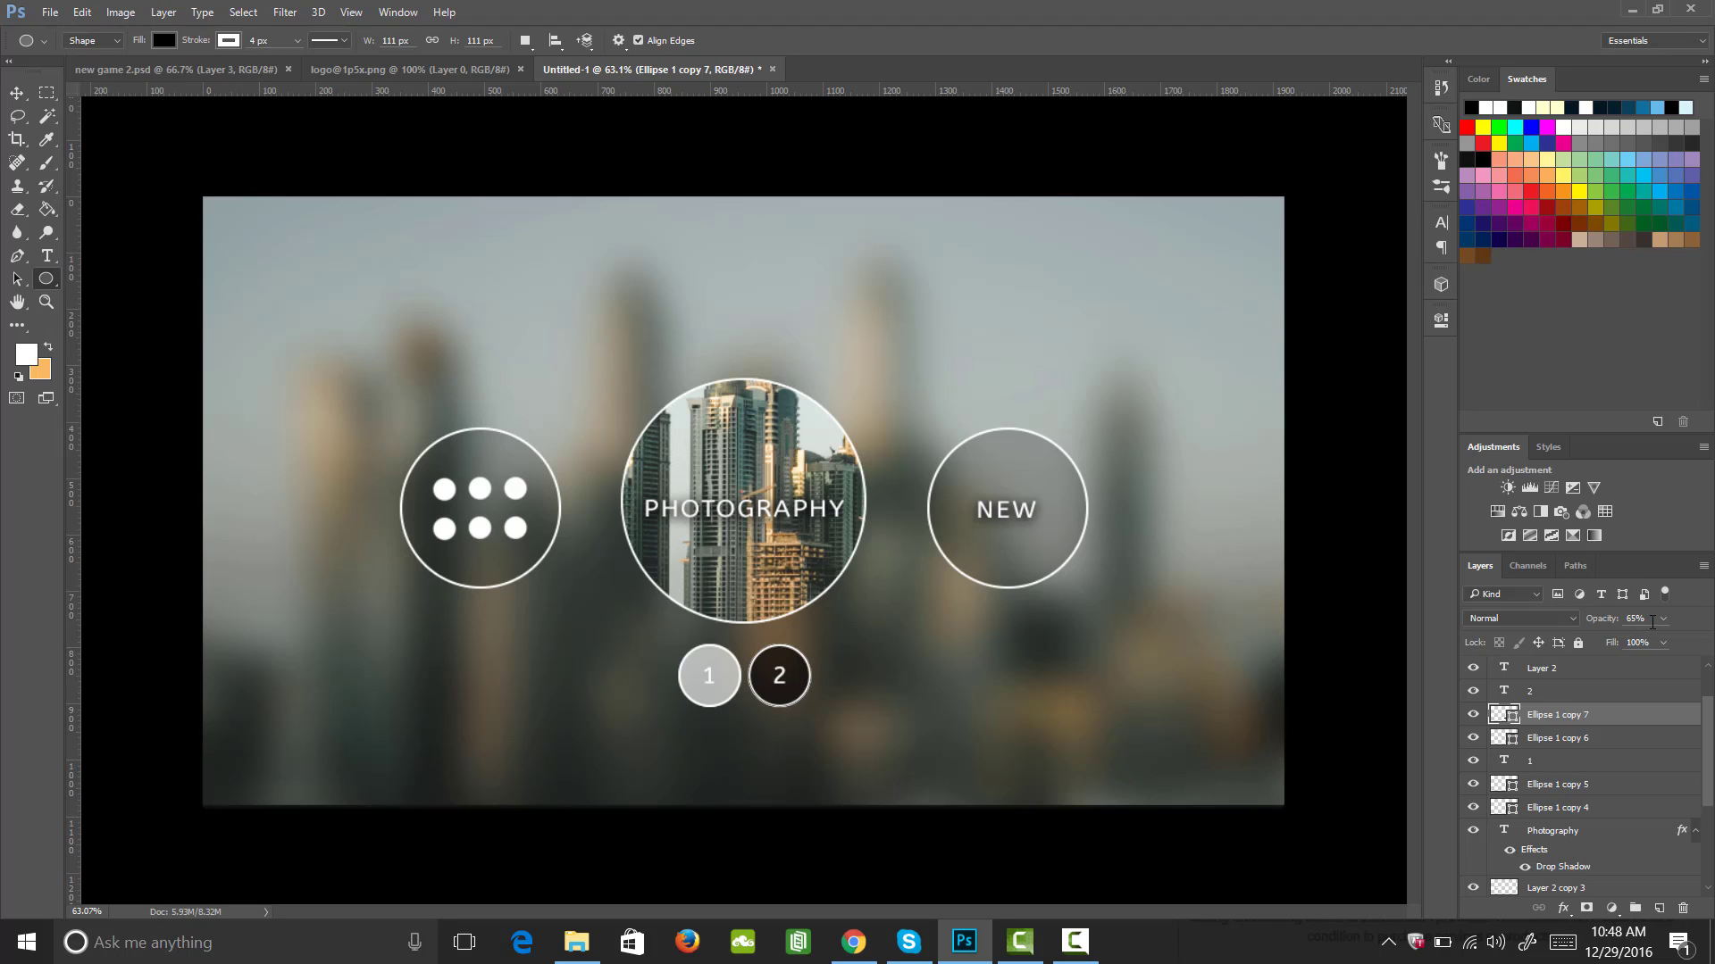
pyautogui.write('20')
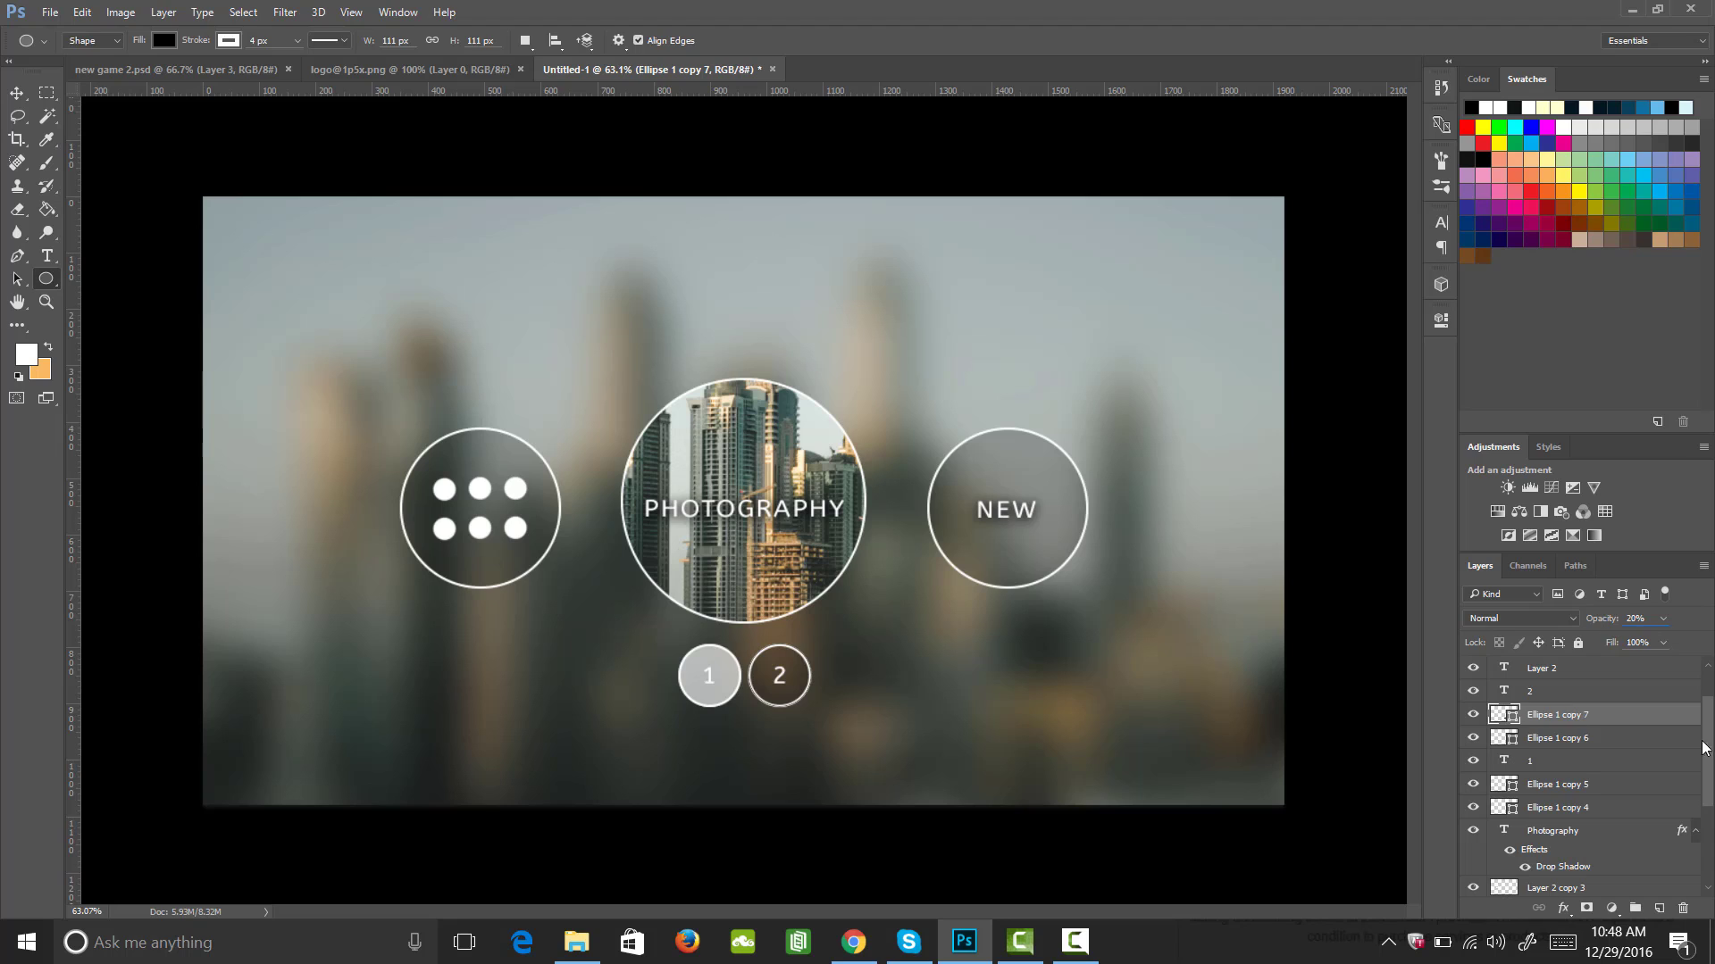
# - Add a Brightness/Contrast adjustment directly above the blurred background photo and raise its contrast to 79
pyautogui.scroll(-3, 1679, 768)
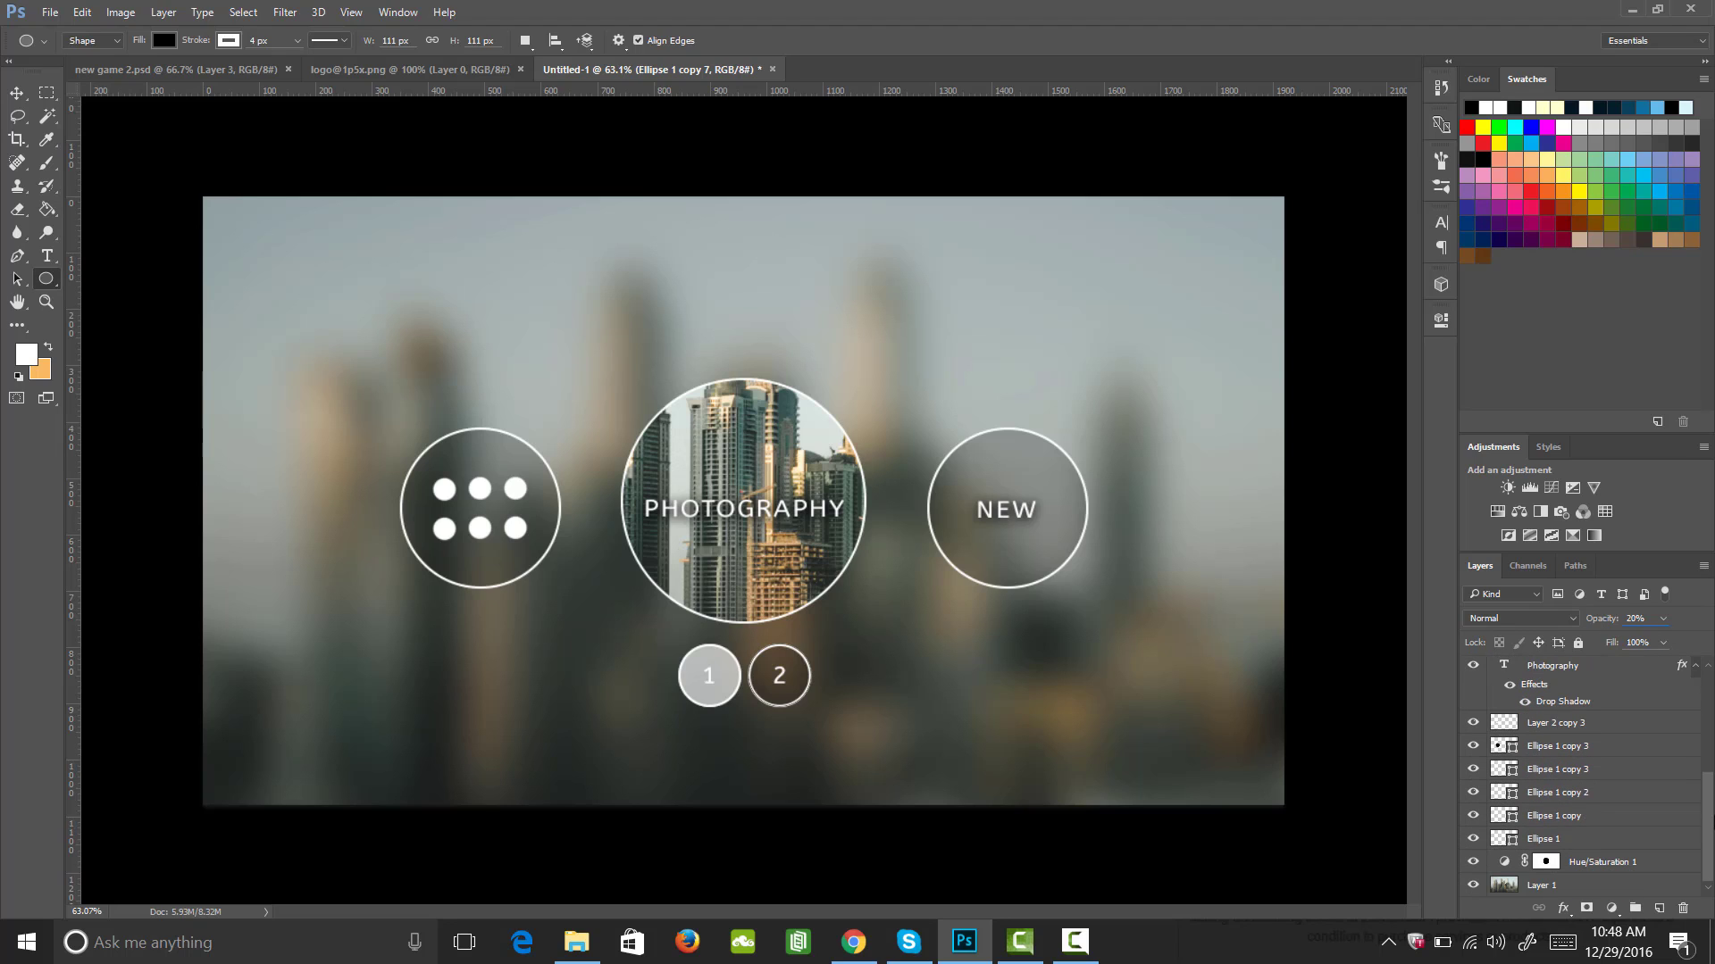
pyautogui.click(1566, 887)
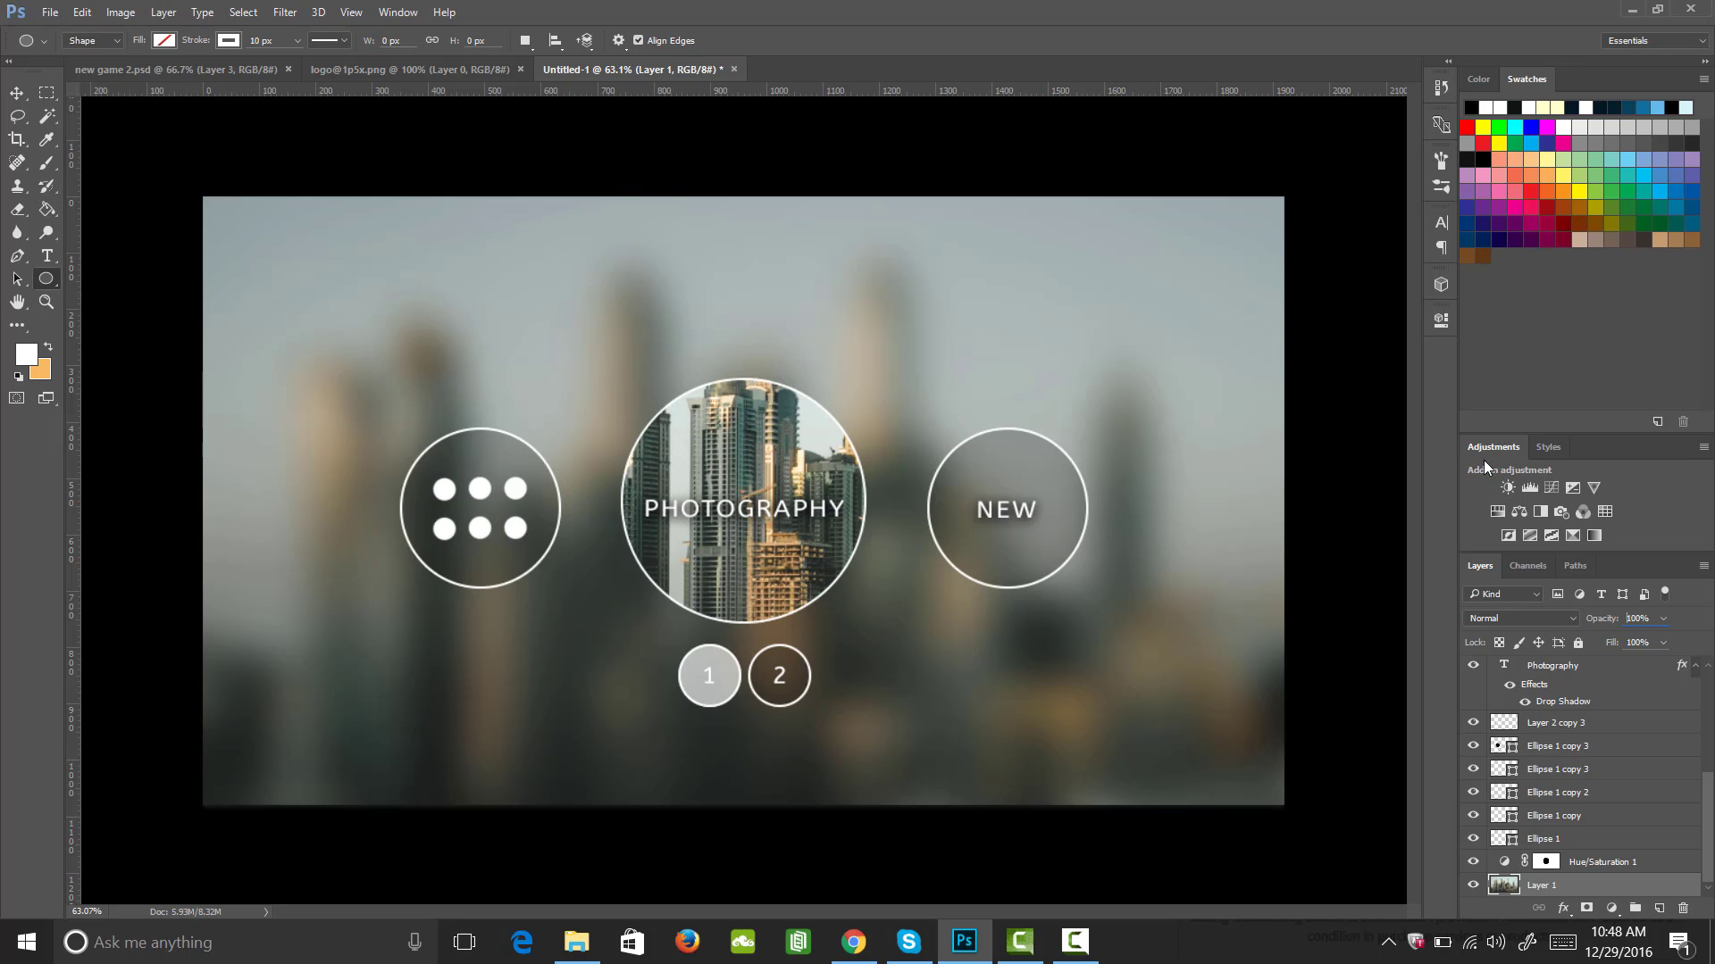
pyautogui.click(1507, 488)
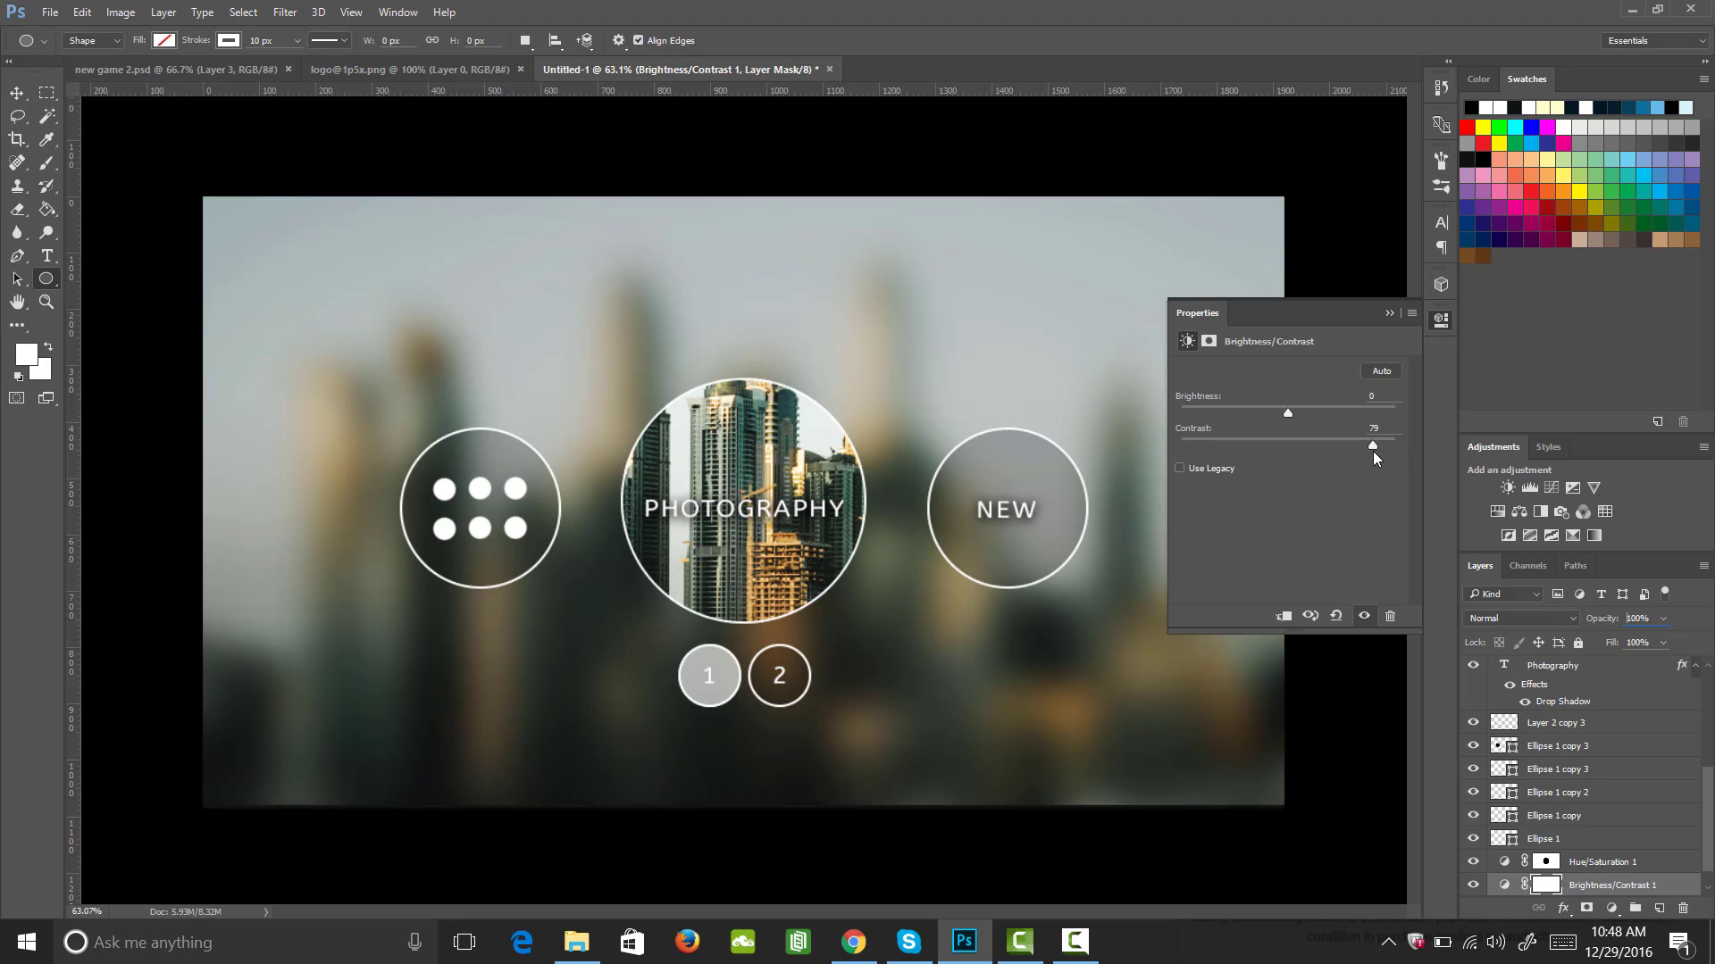
# - Create a new layer above the Hue/Saturation adjustment and fill it entirely with black
pyautogui.click(1701, 859)
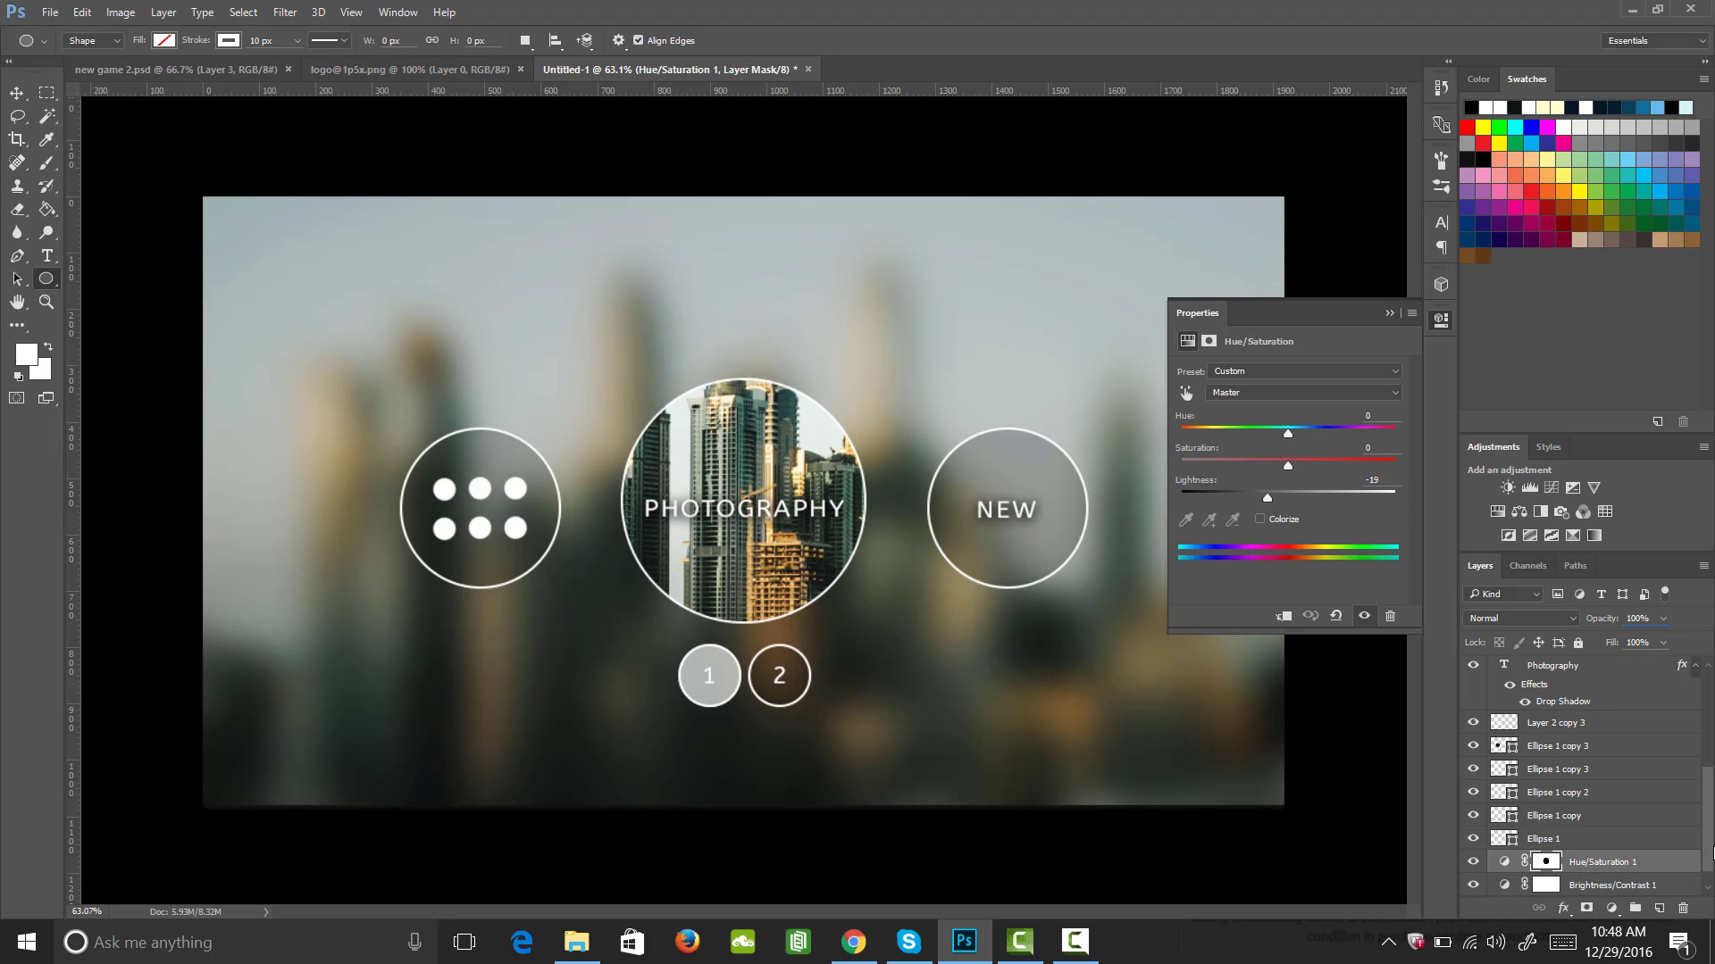
pyautogui.moveTo(1708, 817); pyautogui.dragTo(1704, 884)
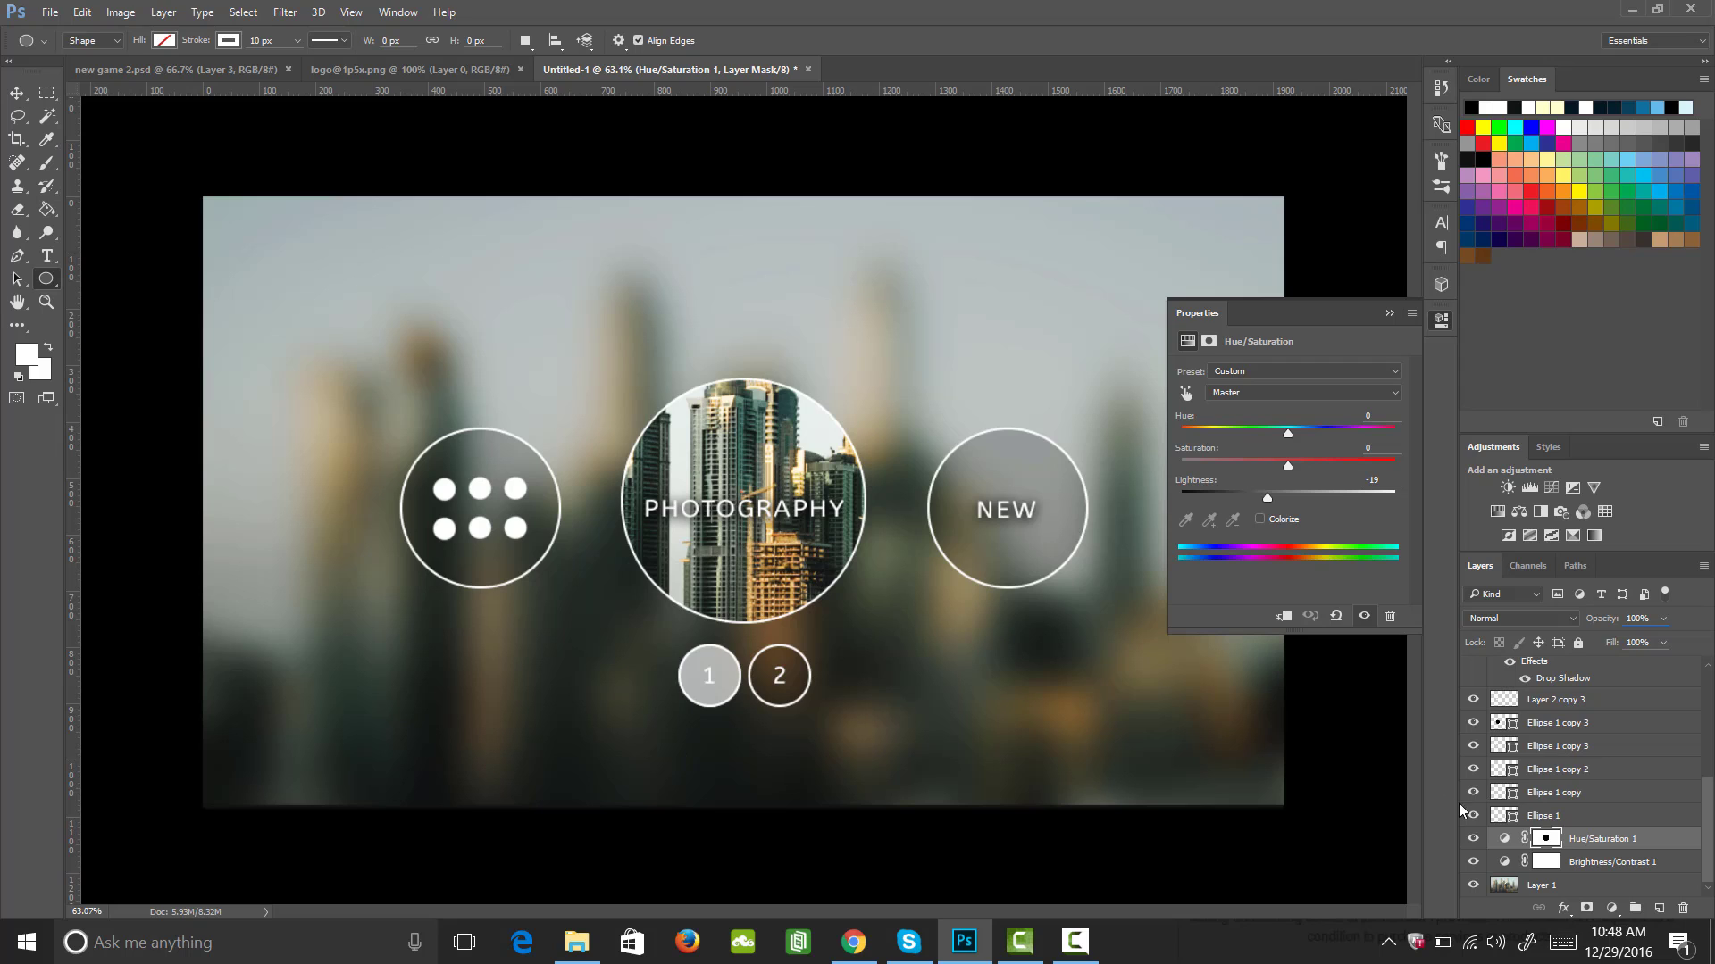
pyautogui.click(1658, 908)
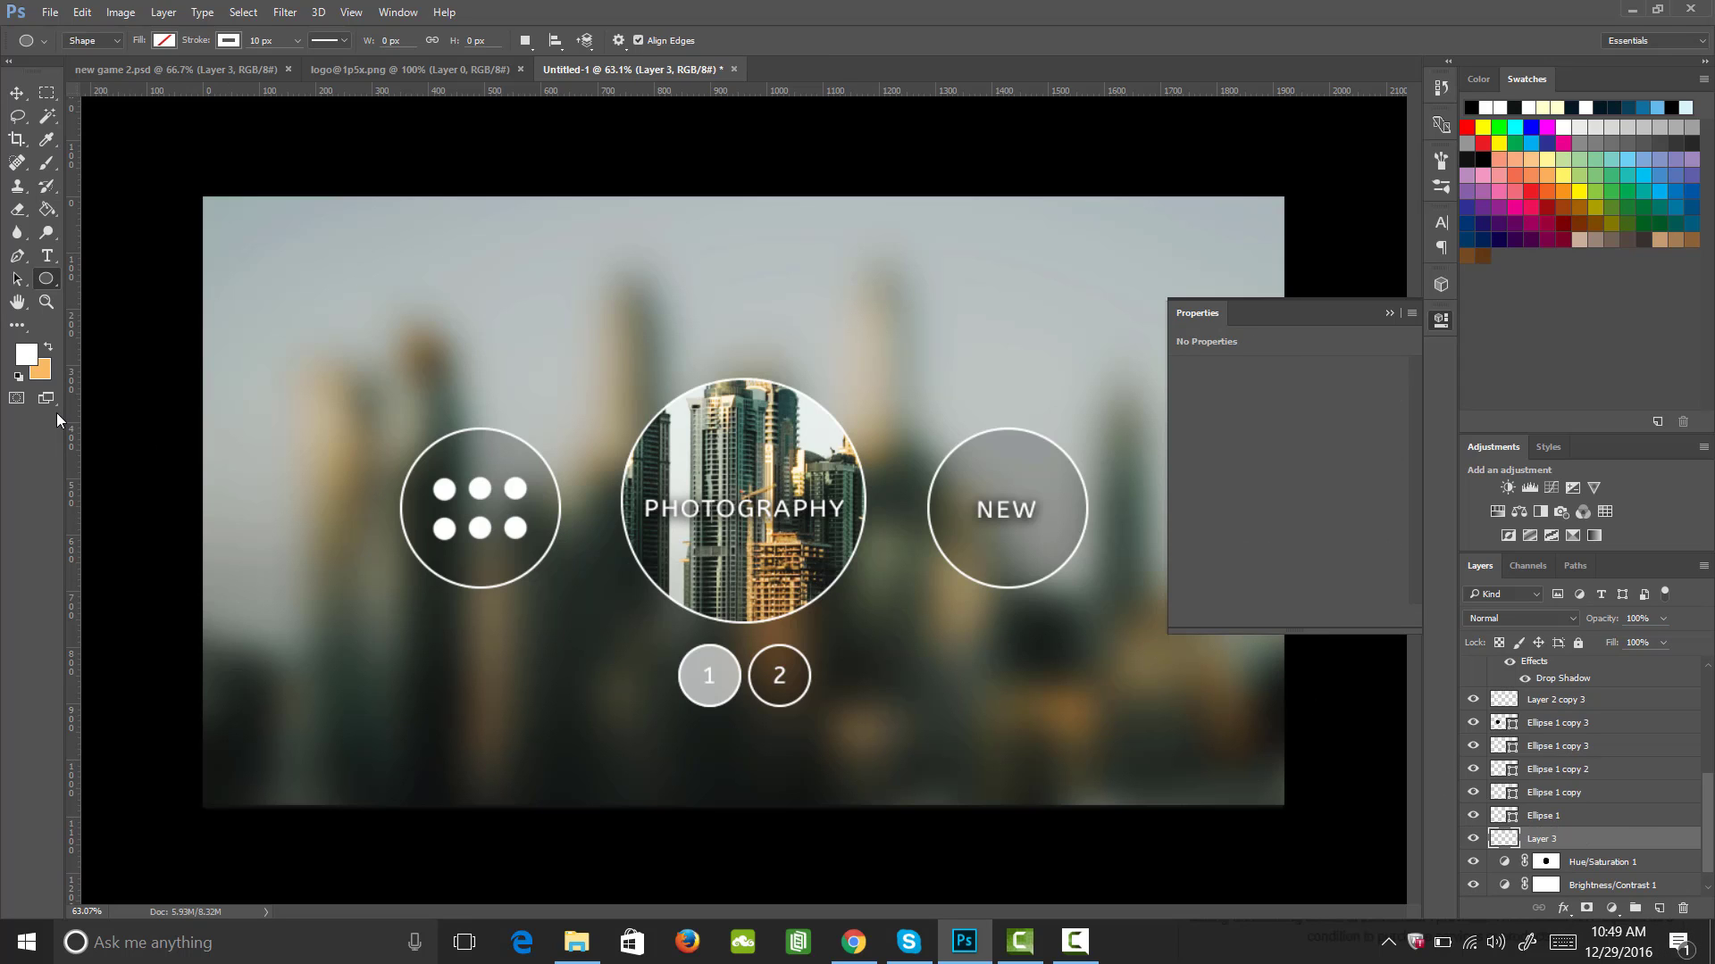
pyautogui.click(27, 359)
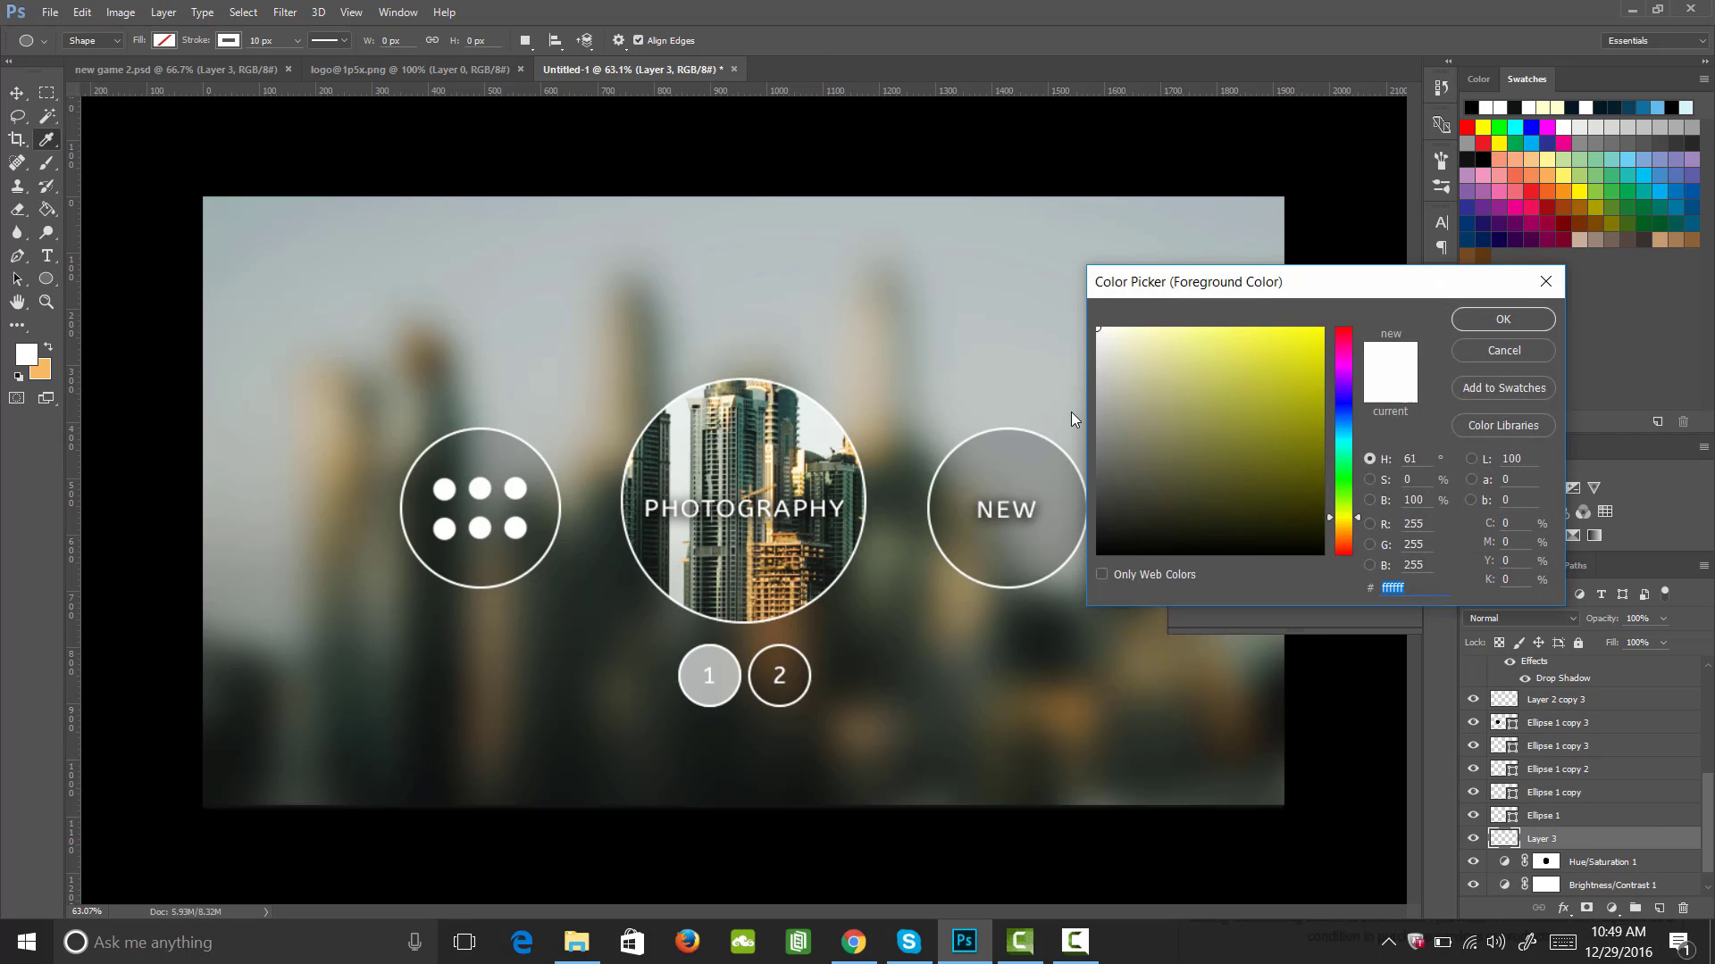
pyautogui.click(1487, 323)
pyautogui.press('g')
pyautogui.click(944, 676)
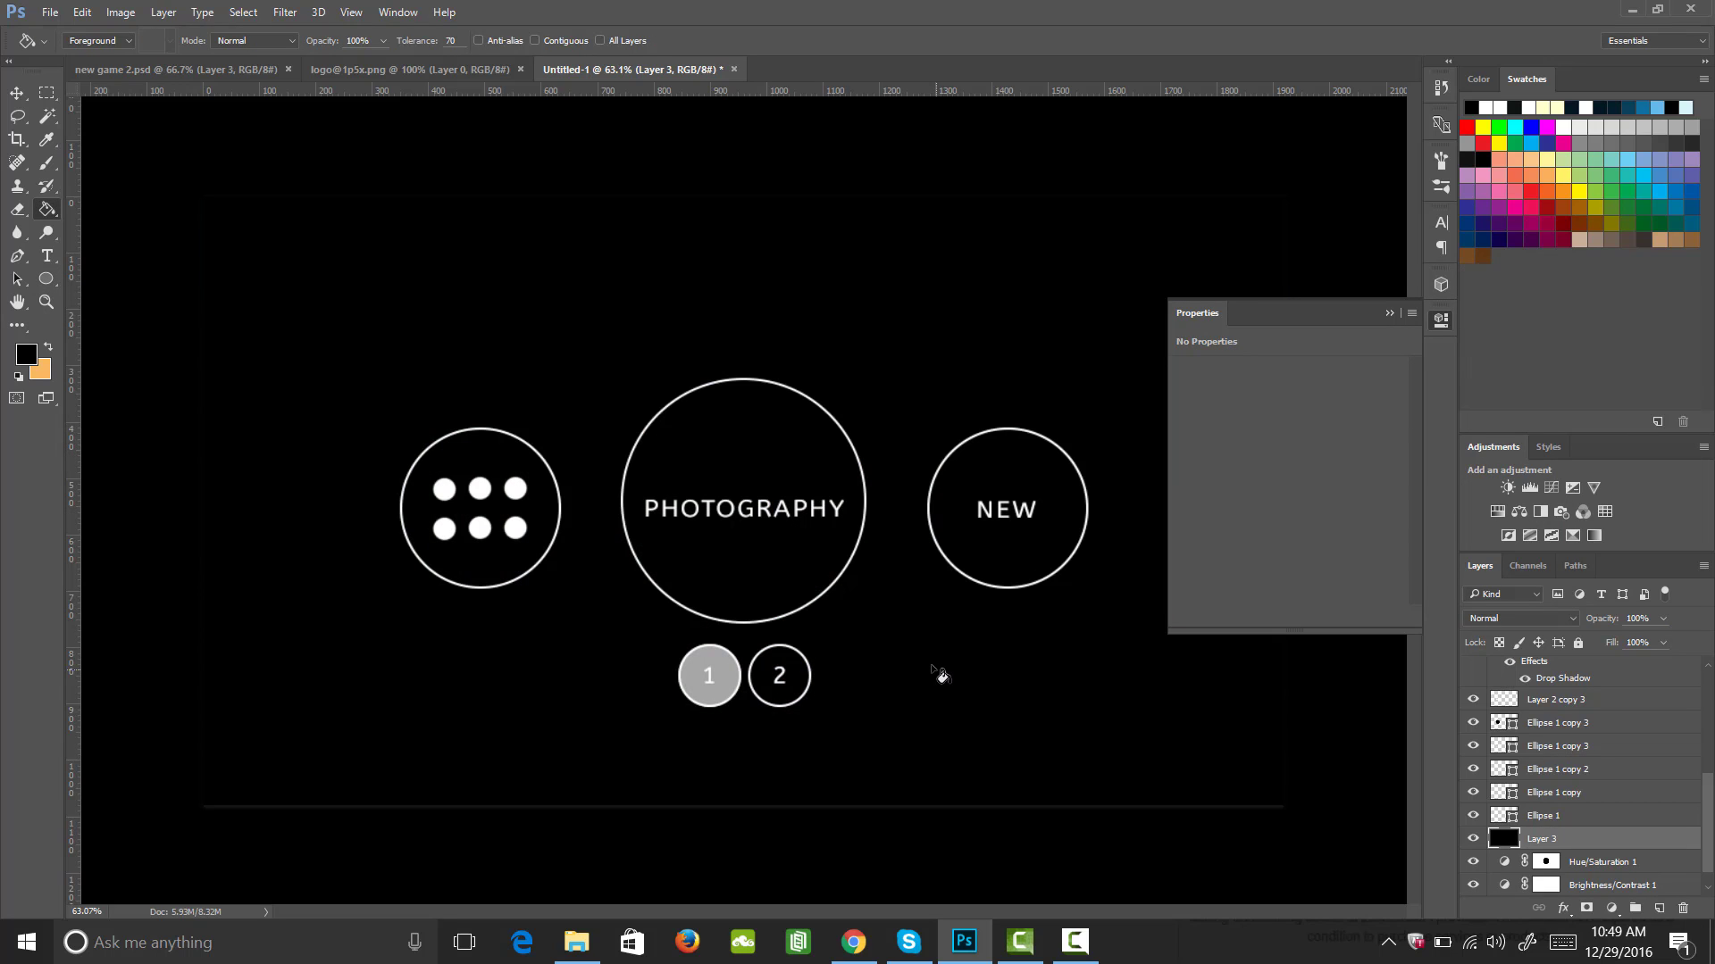
pyautogui.click(1441, 319)
# - Erase the middle of the black layer with a soft 1600 px eraser, leaving a dark vignette around the edges at 100% layer opacity
pyautogui.press('e')
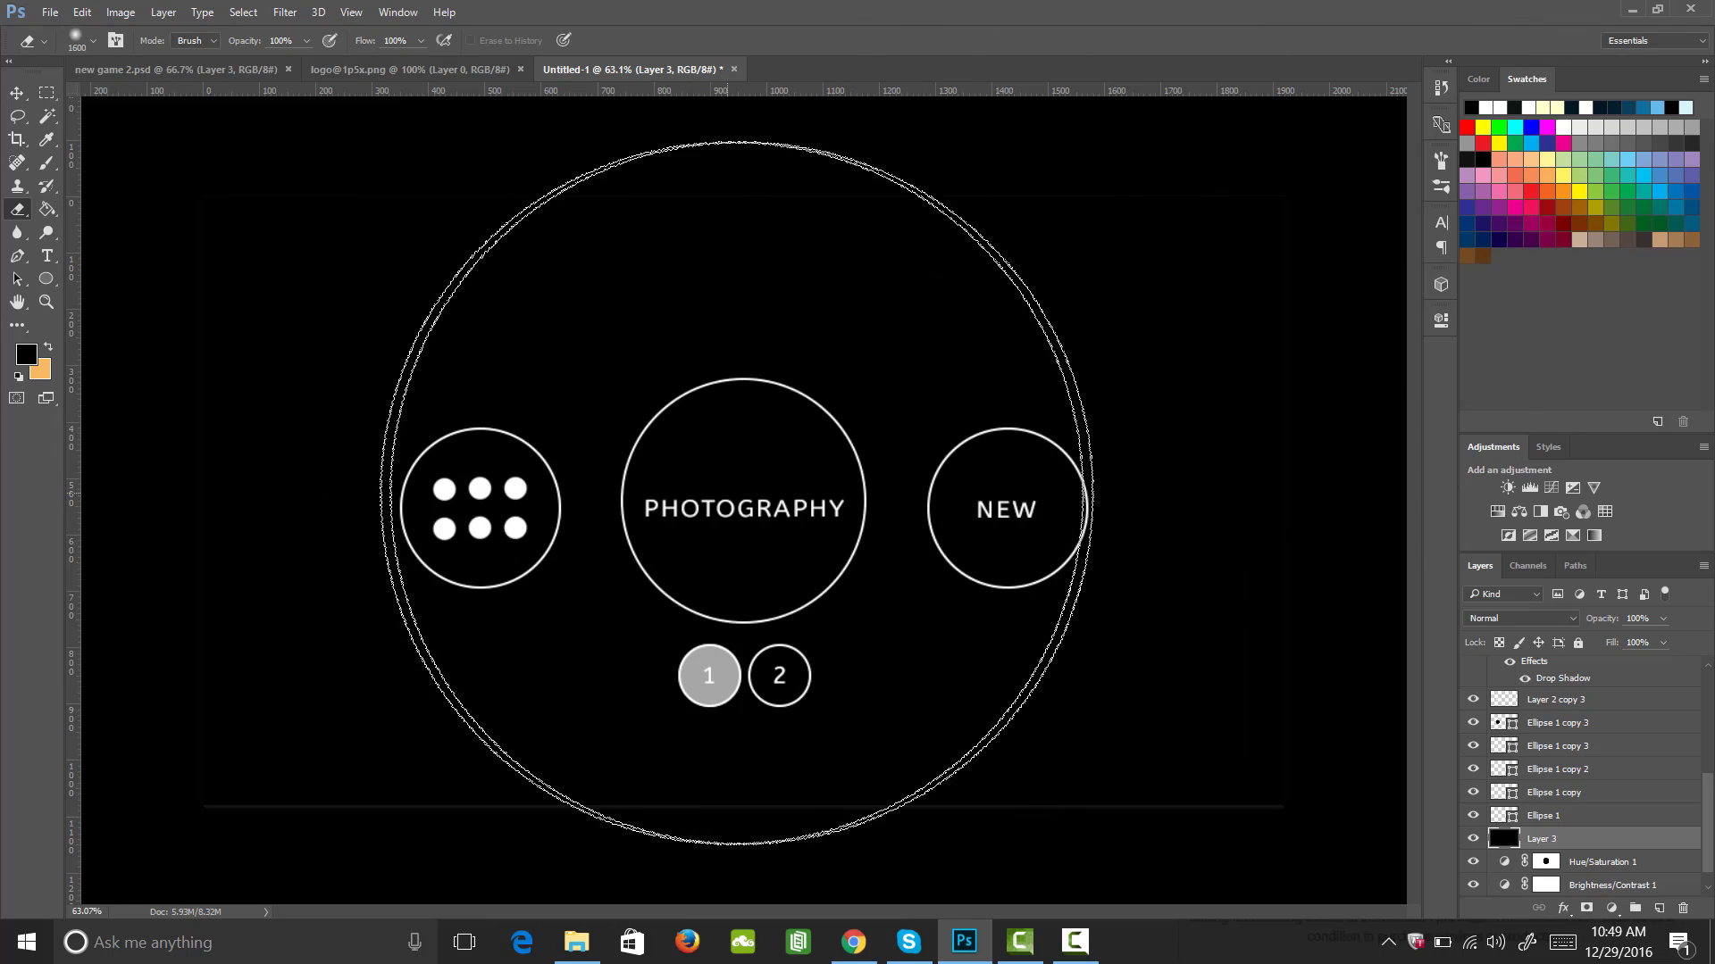
pyautogui.click(1442, 161)
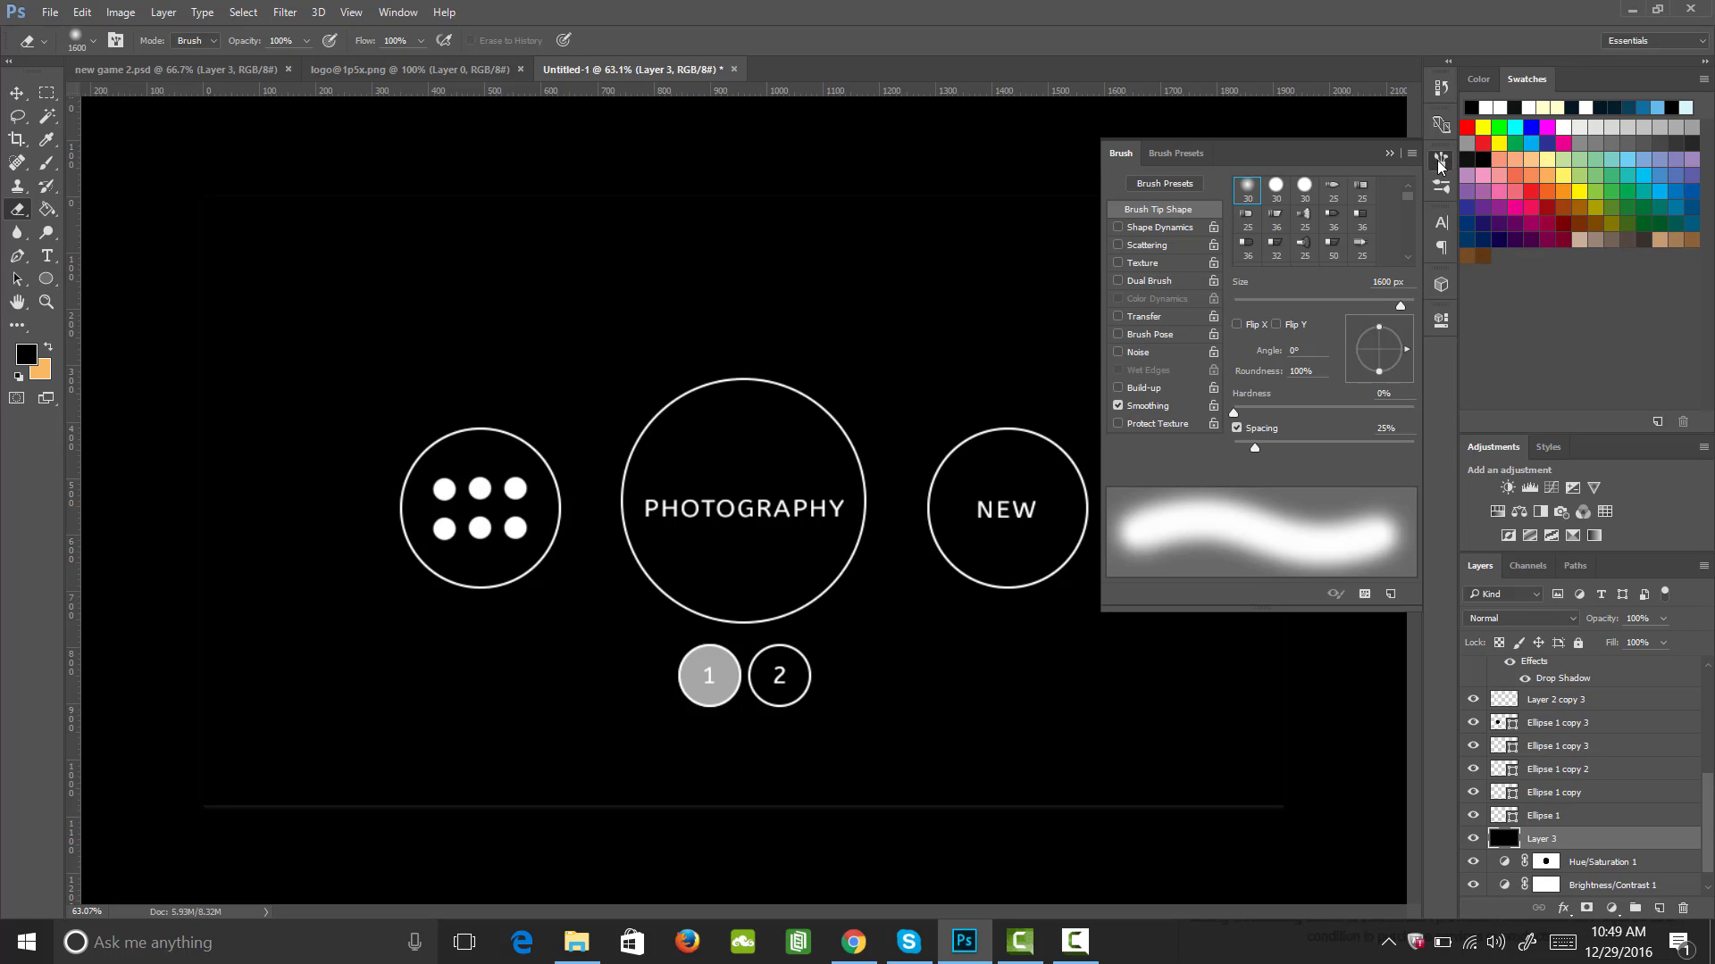
pyautogui.click(1441, 161)
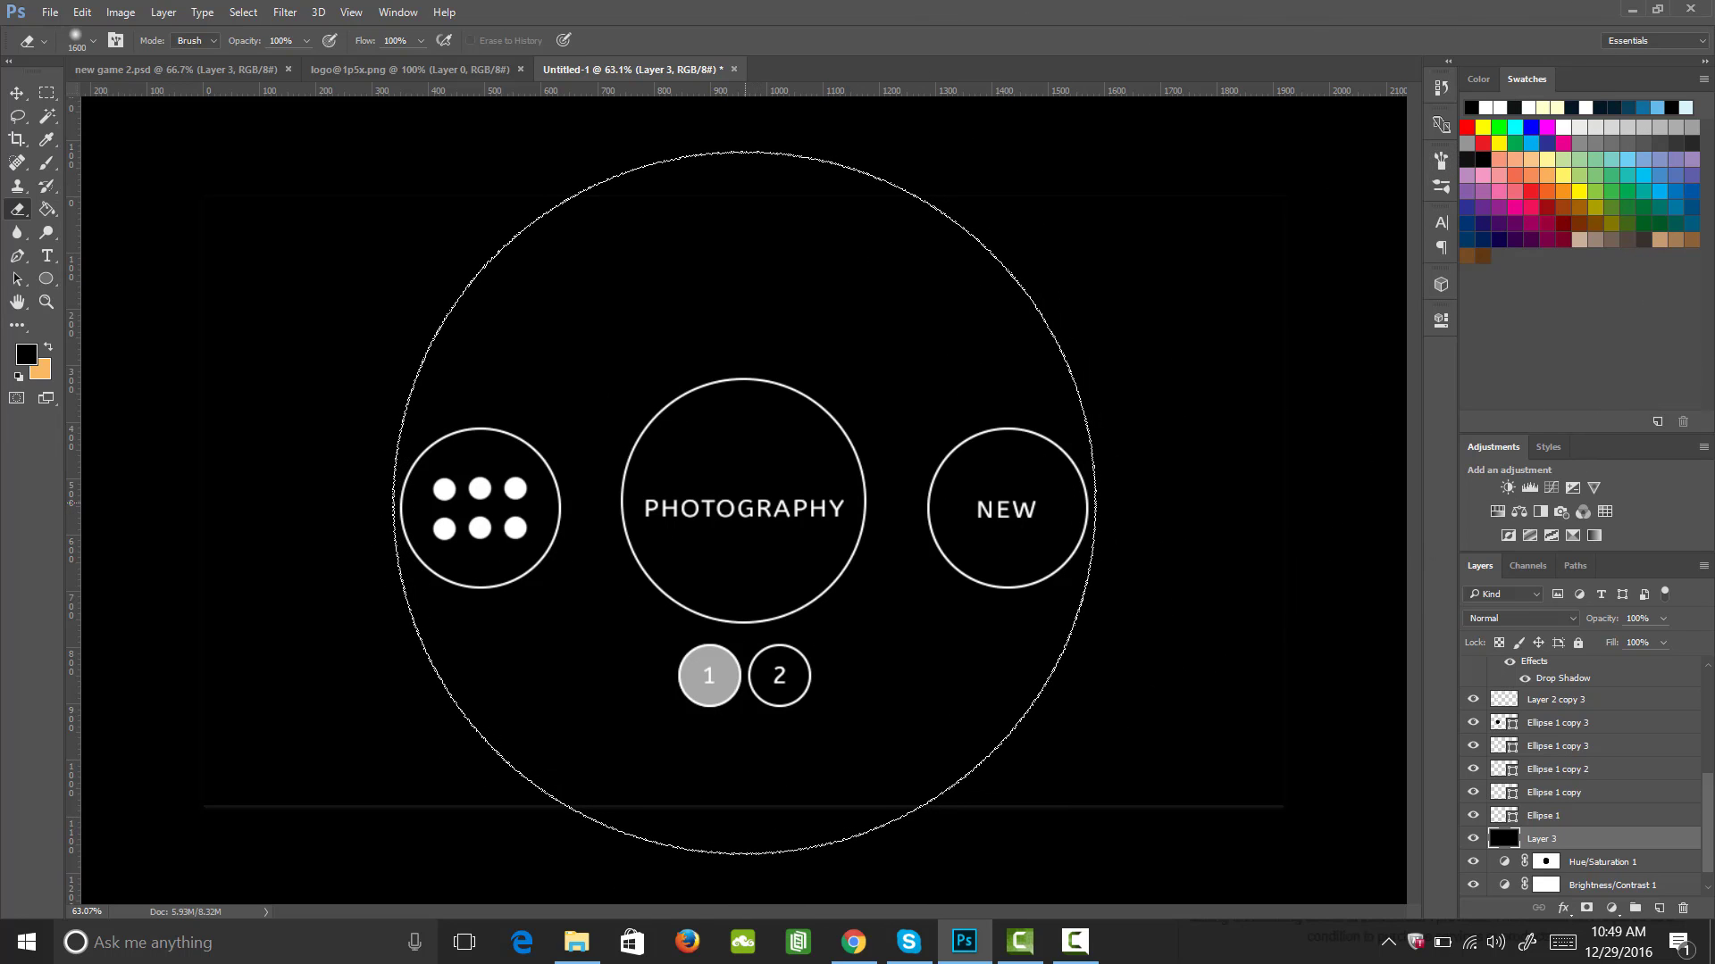
pyautogui.click(749, 507)
pyautogui.moveTo(748, 509)
pyautogui.mouseDown()
pyautogui.moveTo(685, 509)
pyautogui.moveTo(747, 490)
pyautogui.moveTo(827, 517)
pyautogui.moveTo(748, 567)
pyautogui.moveTo(696, 550)
pyautogui.moveTo(762, 555)
pyautogui.moveTo(804, 533)
pyautogui.moveTo(793, 546)
pyautogui.mouseUp()
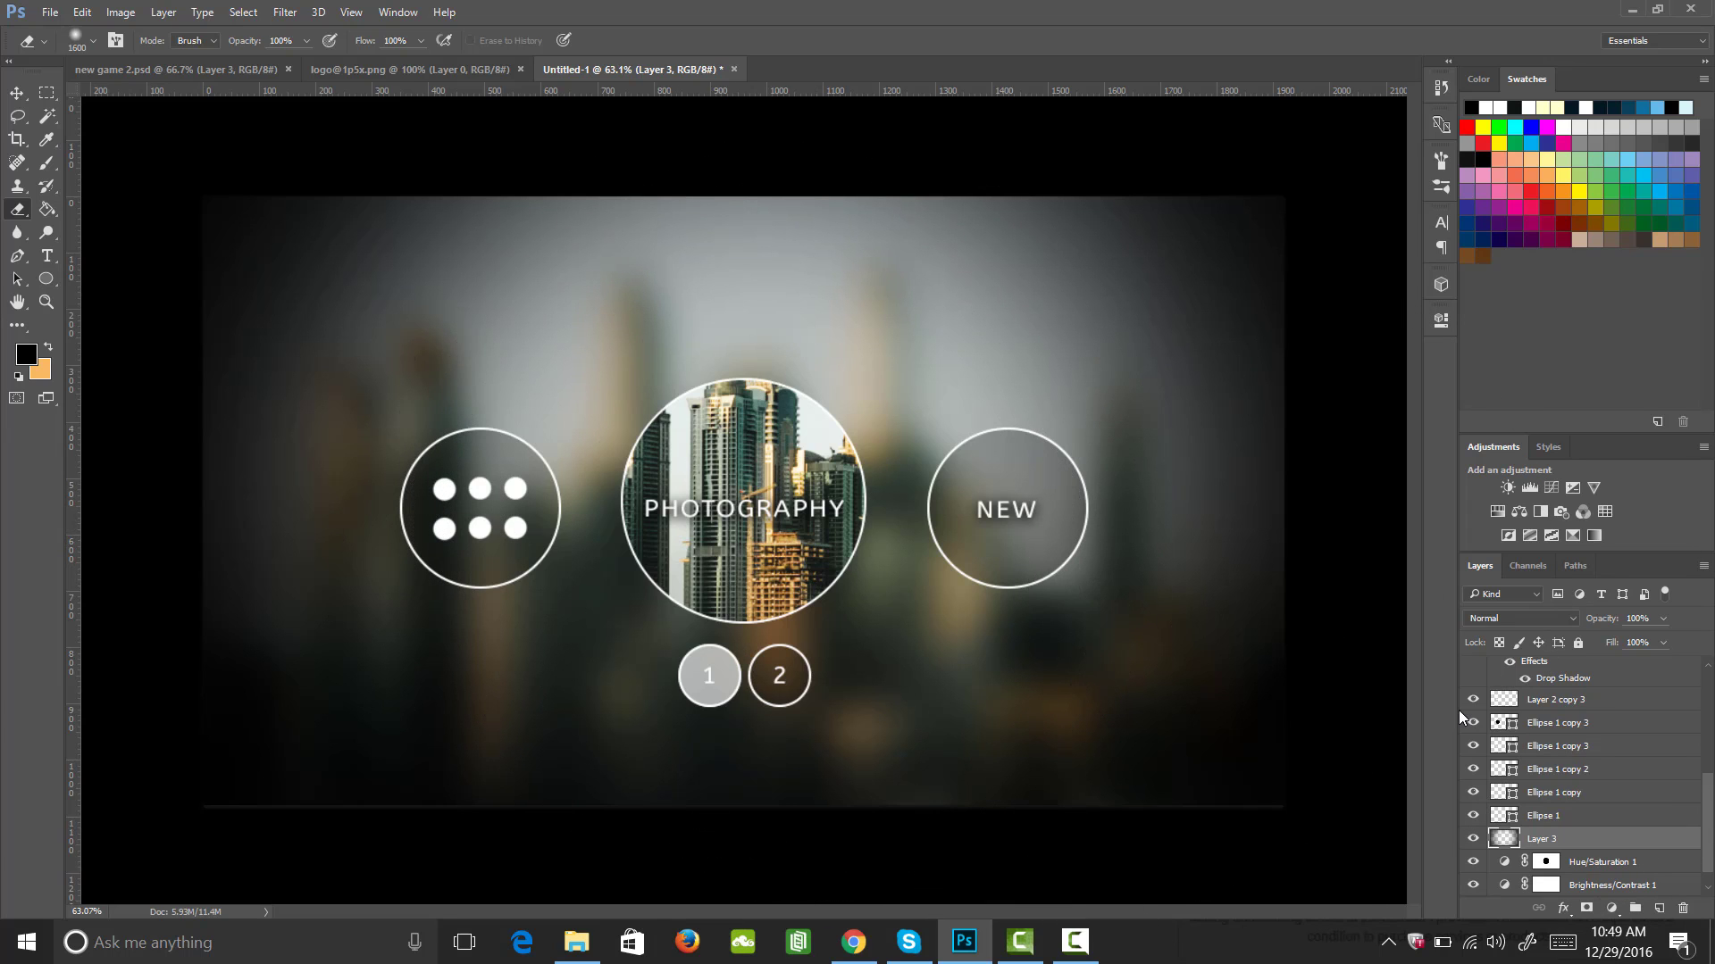
pyautogui.click(1663, 617)
pyautogui.moveTo(1645, 638); pyautogui.dragTo(1689, 643)
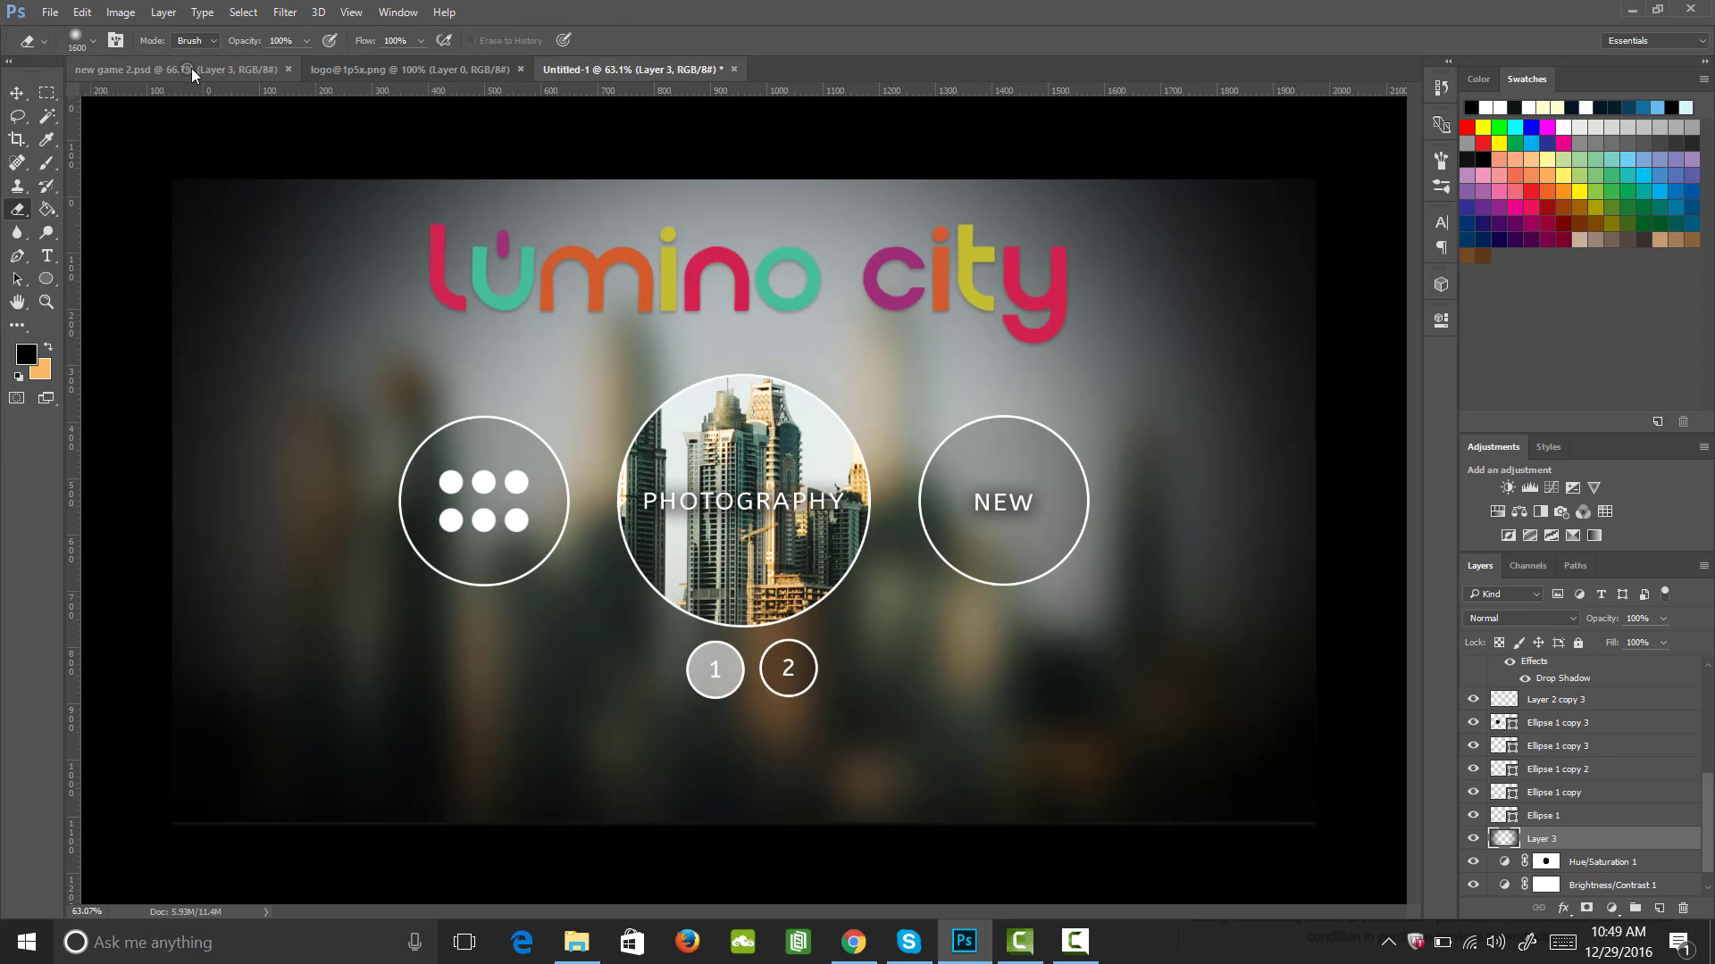
pyautogui.click(191, 68)
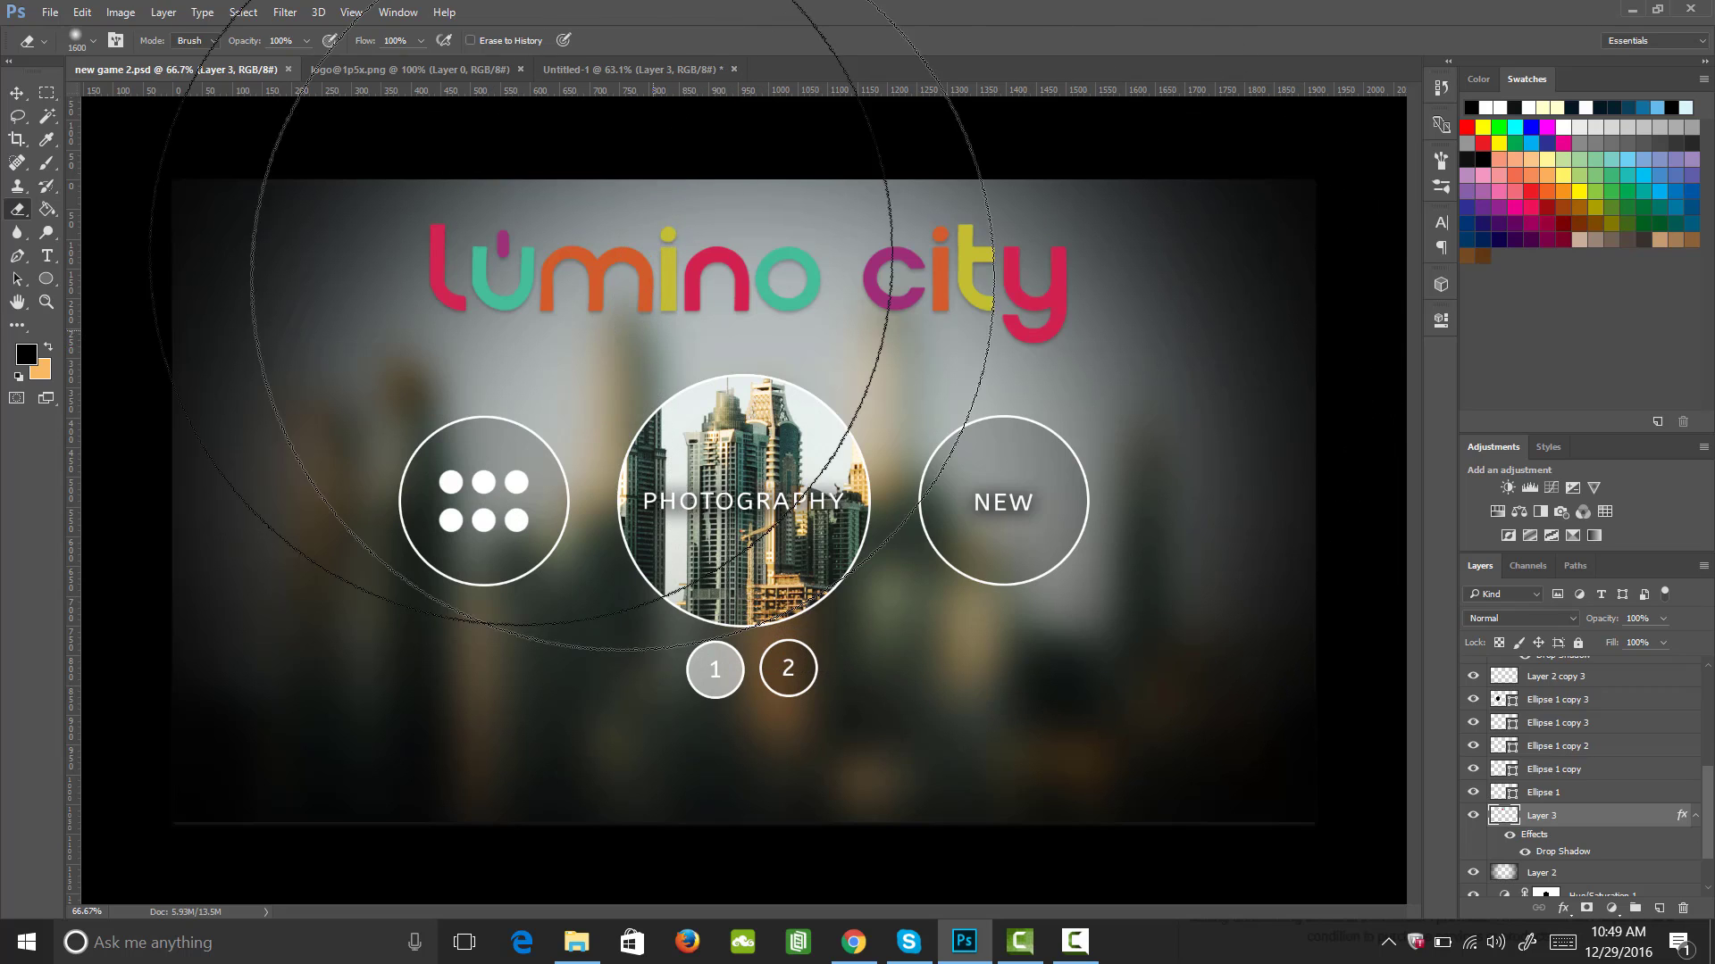
pyautogui.click(352, 73)
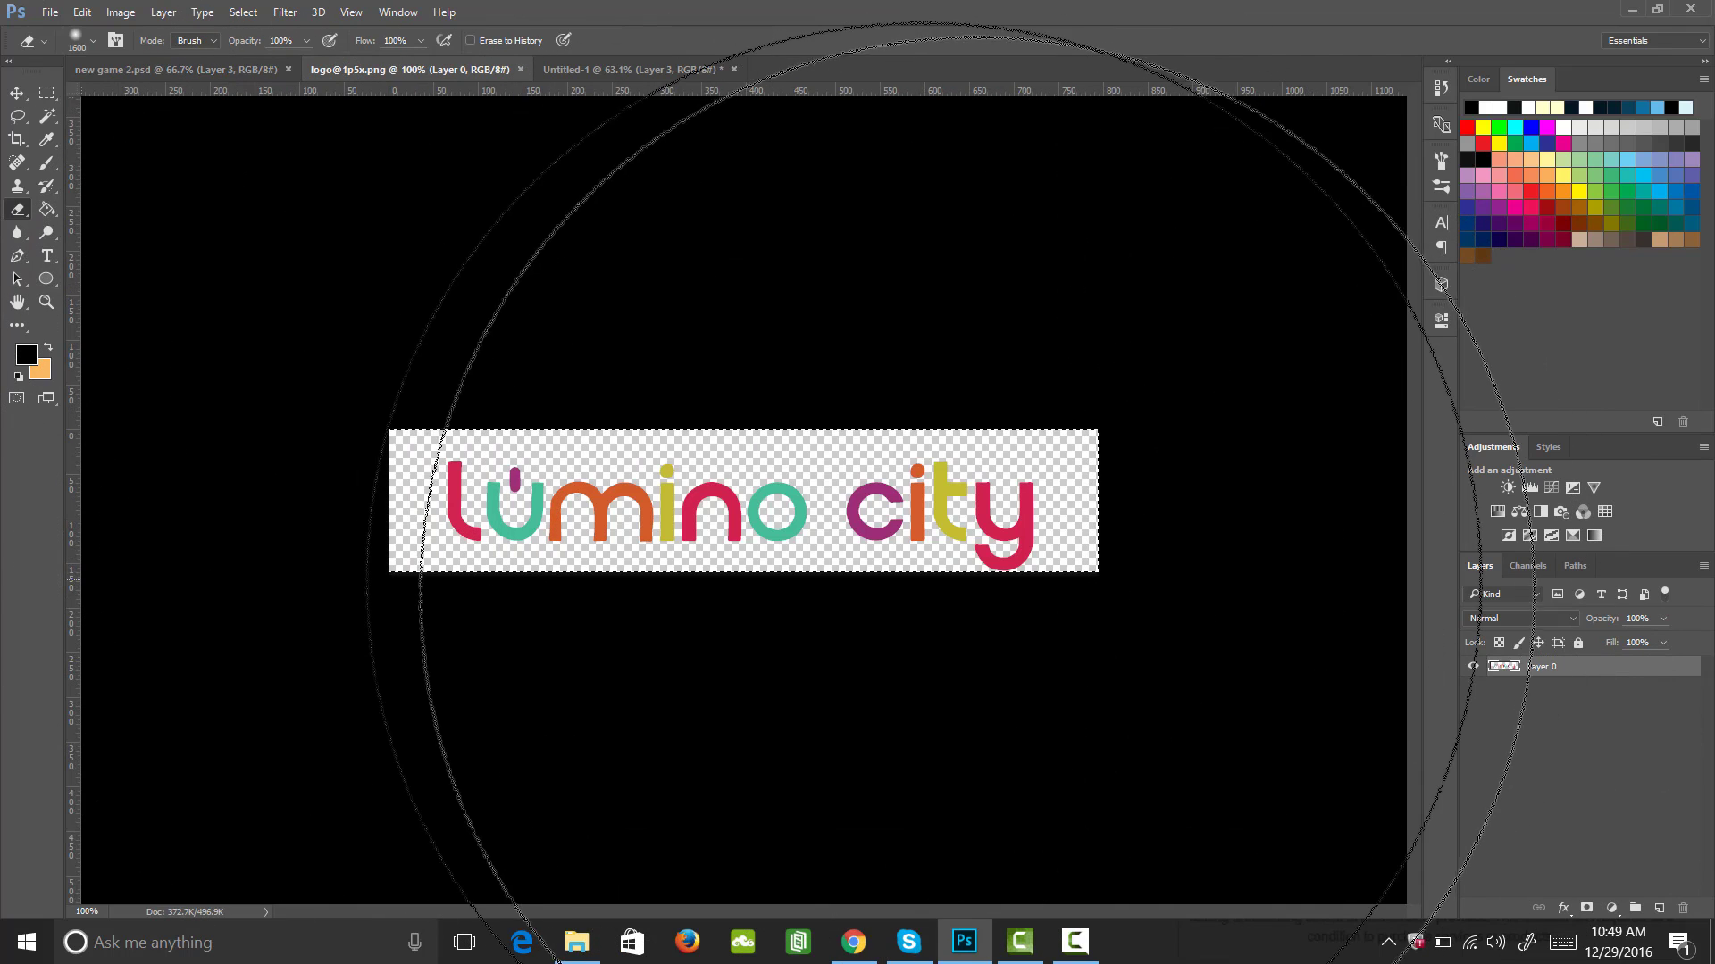
pyautogui.press('m')
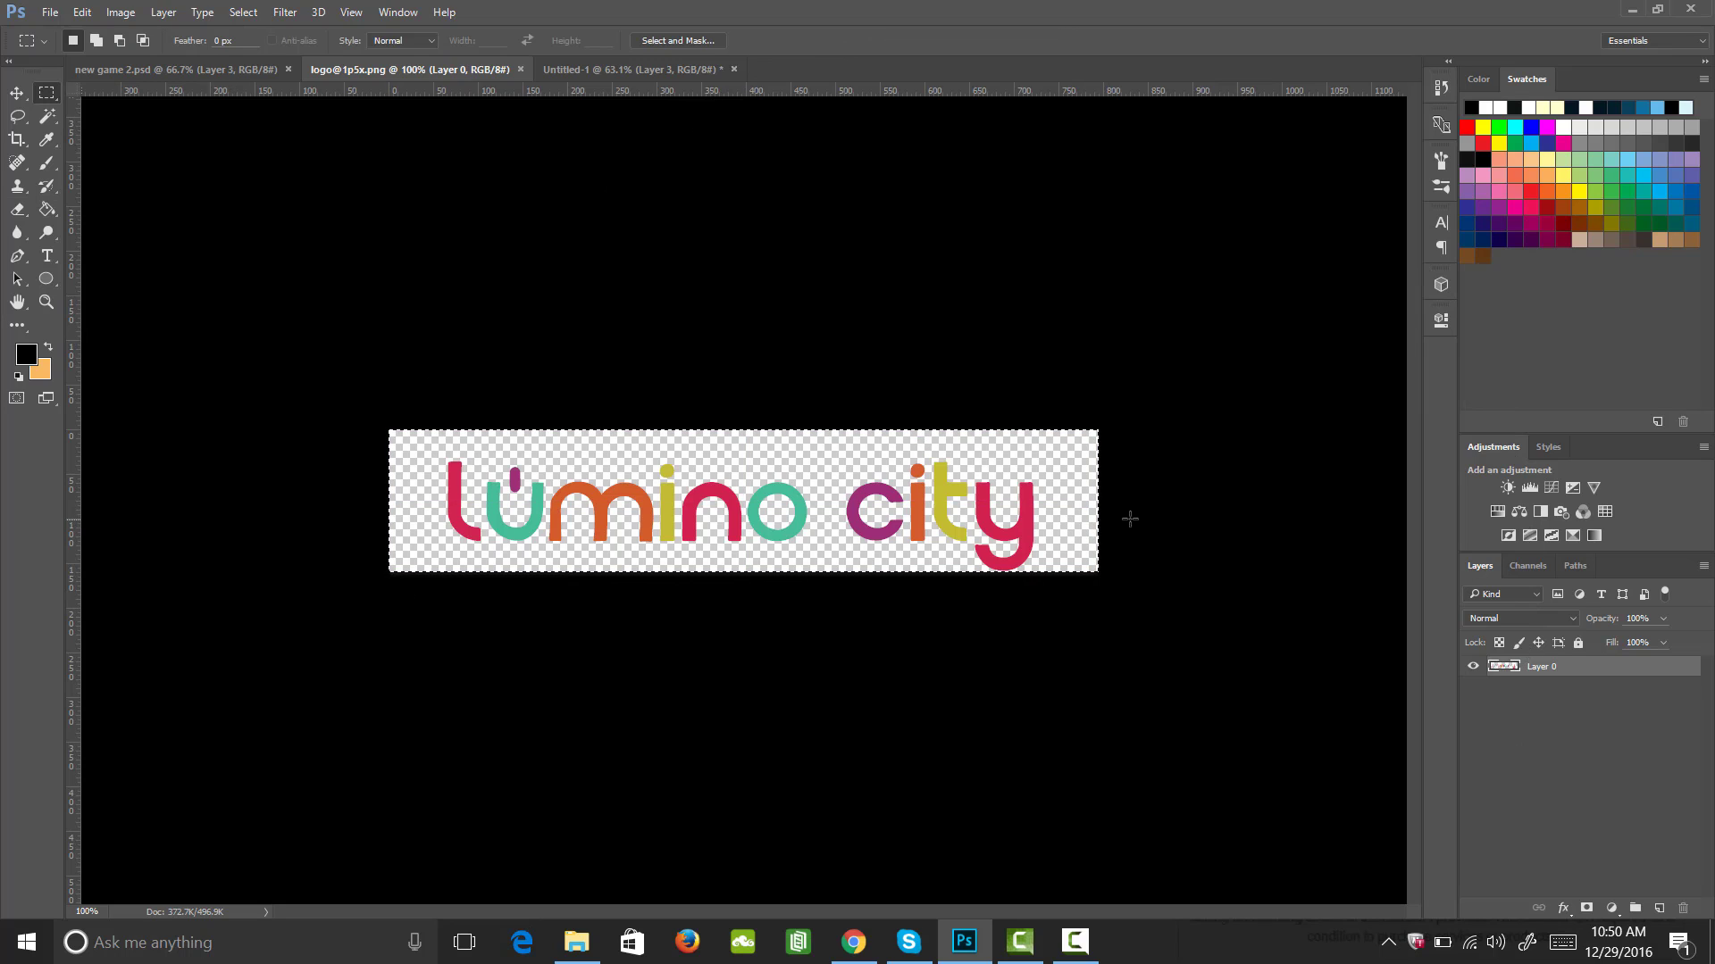
pyautogui.moveTo(1541, 666); pyautogui.dragTo(751, 326)
pyautogui.press('ctrl')
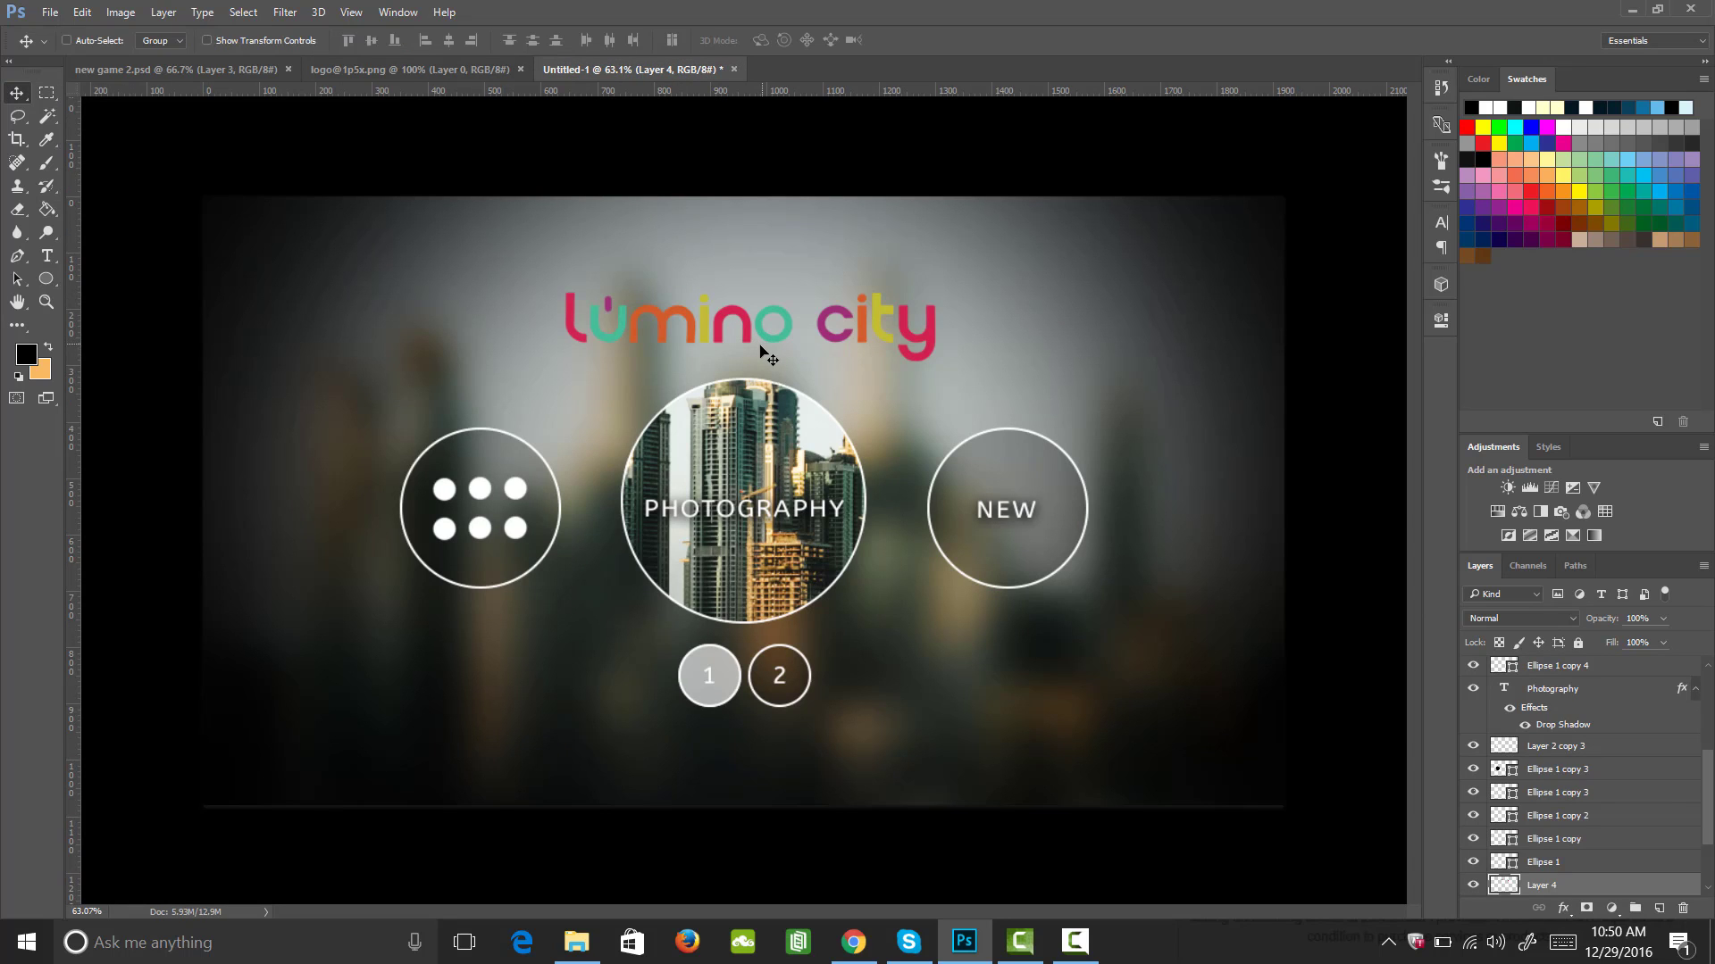
# - Enlarge the Lumino City logo proportionally and centre it horizontally above the three circles
pyautogui.hotkey('ctrl', 't')
pyautogui.moveTo(935, 291); pyautogui.dragTo(1177, 192)
pyautogui.press('Return')
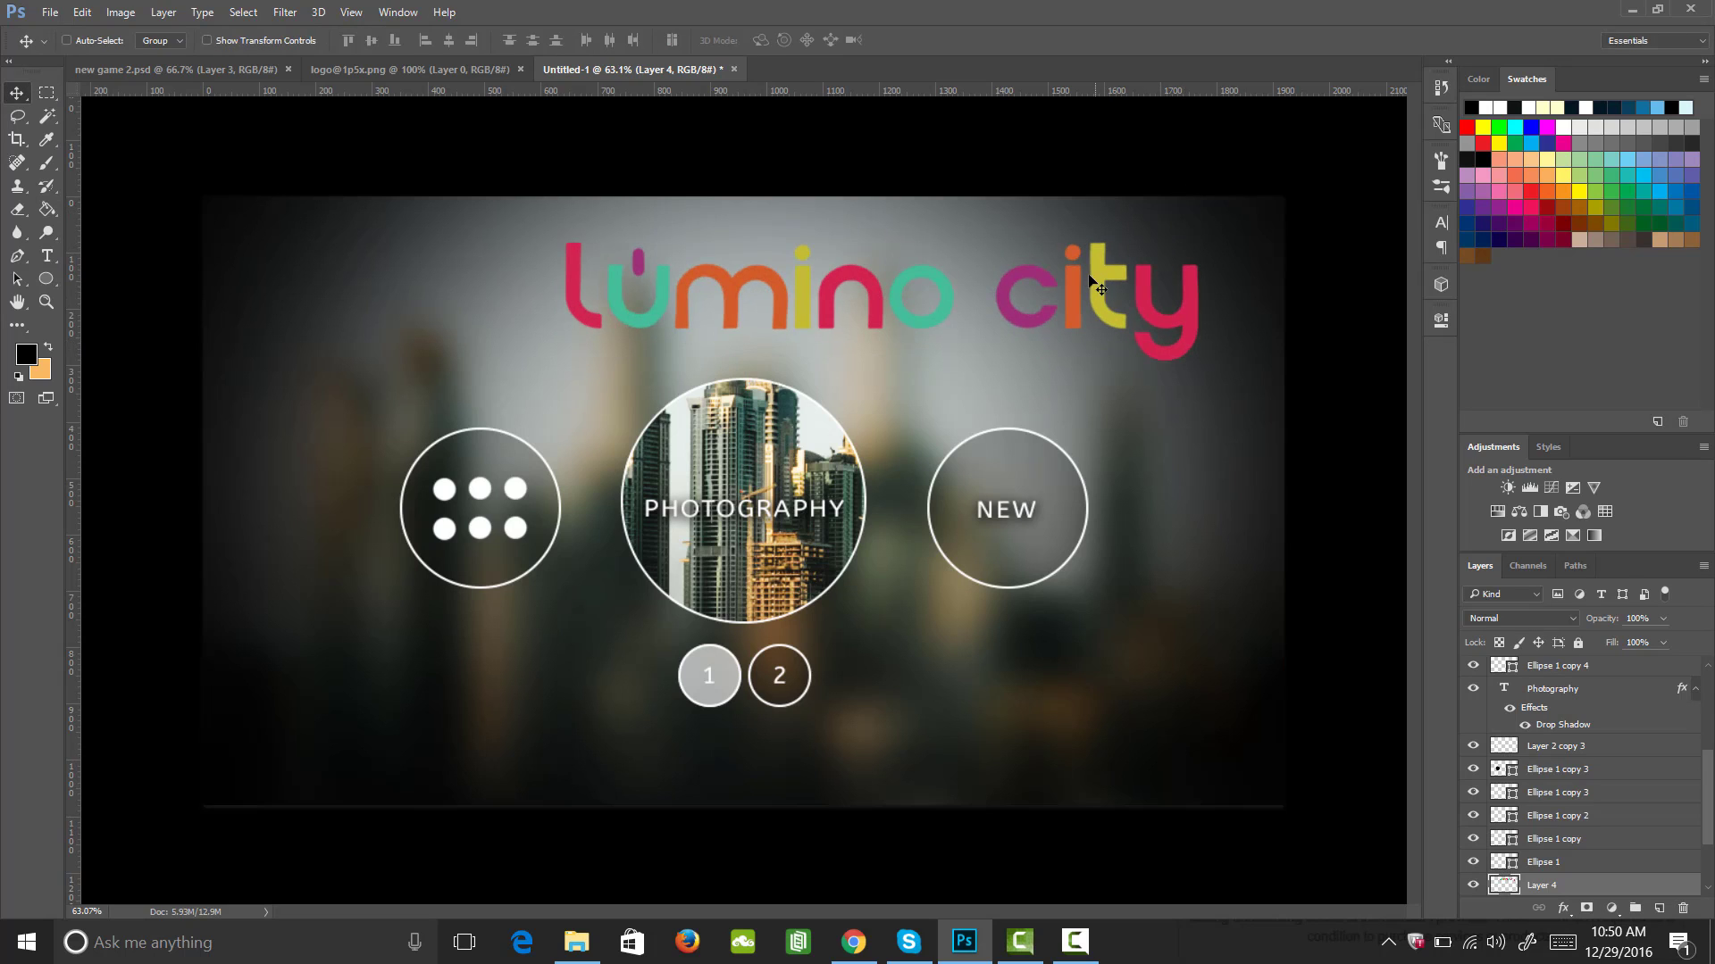
pyautogui.moveTo(1011, 314); pyautogui.dragTo(923, 319)
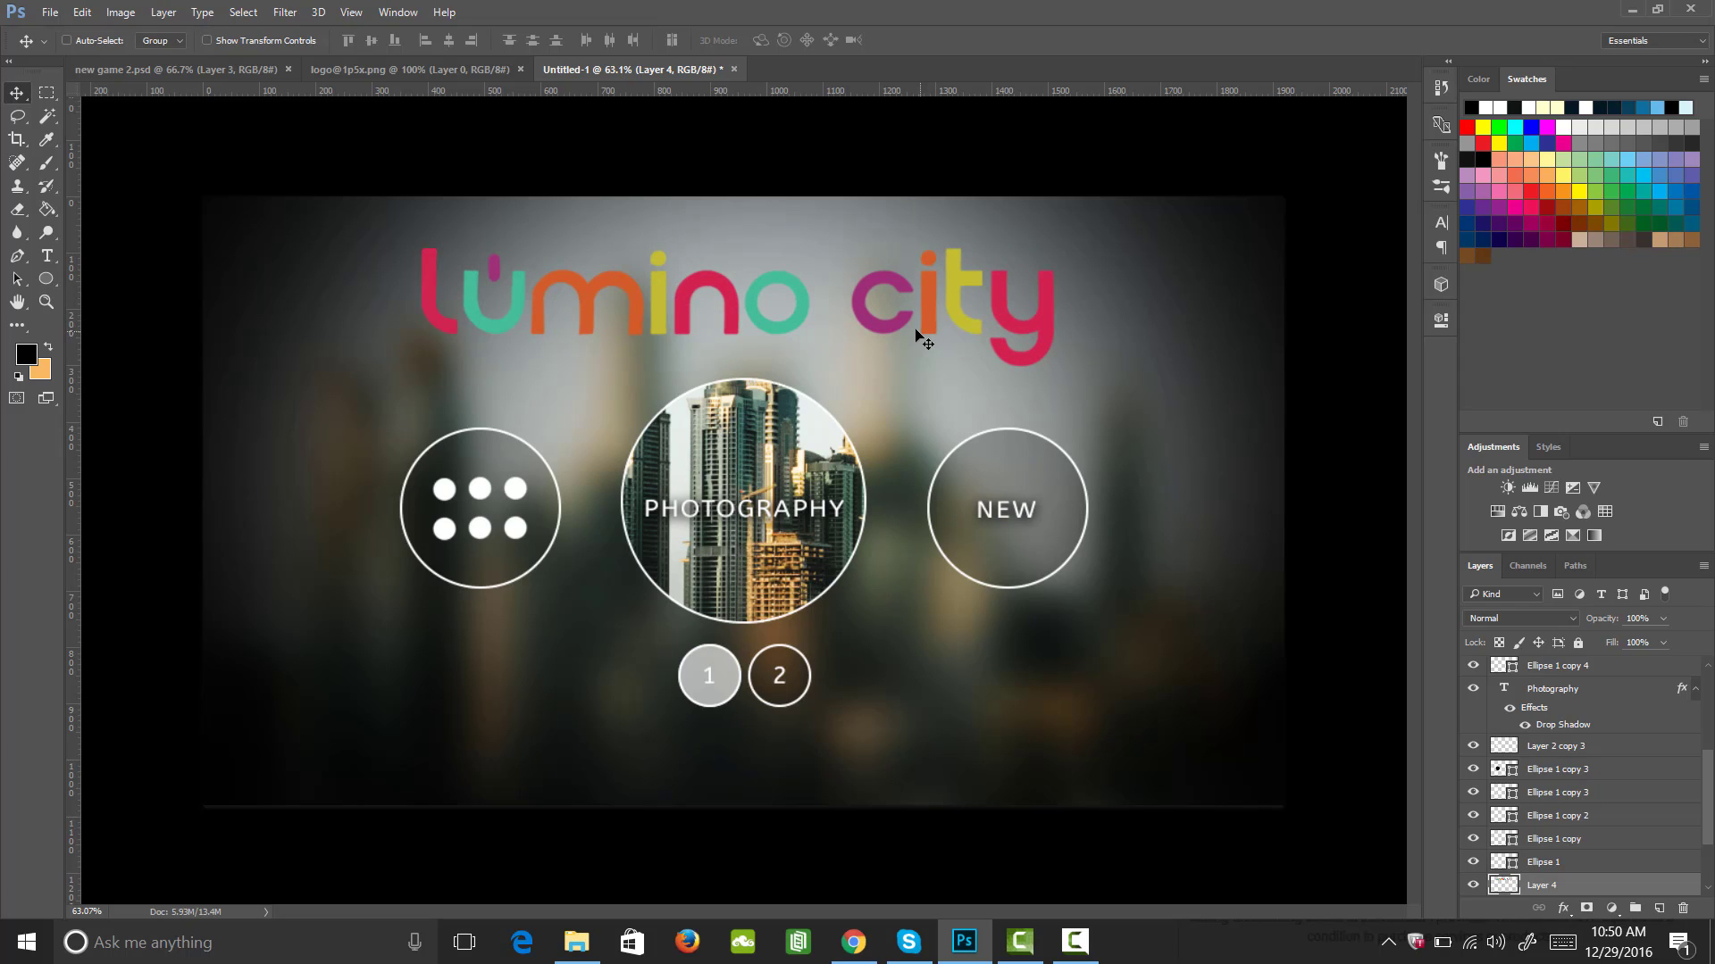
pyautogui.press('Right')
pyautogui.press('Right')
pyautogui.press('Right')
pyautogui.press('Right')
pyautogui.press('Right')
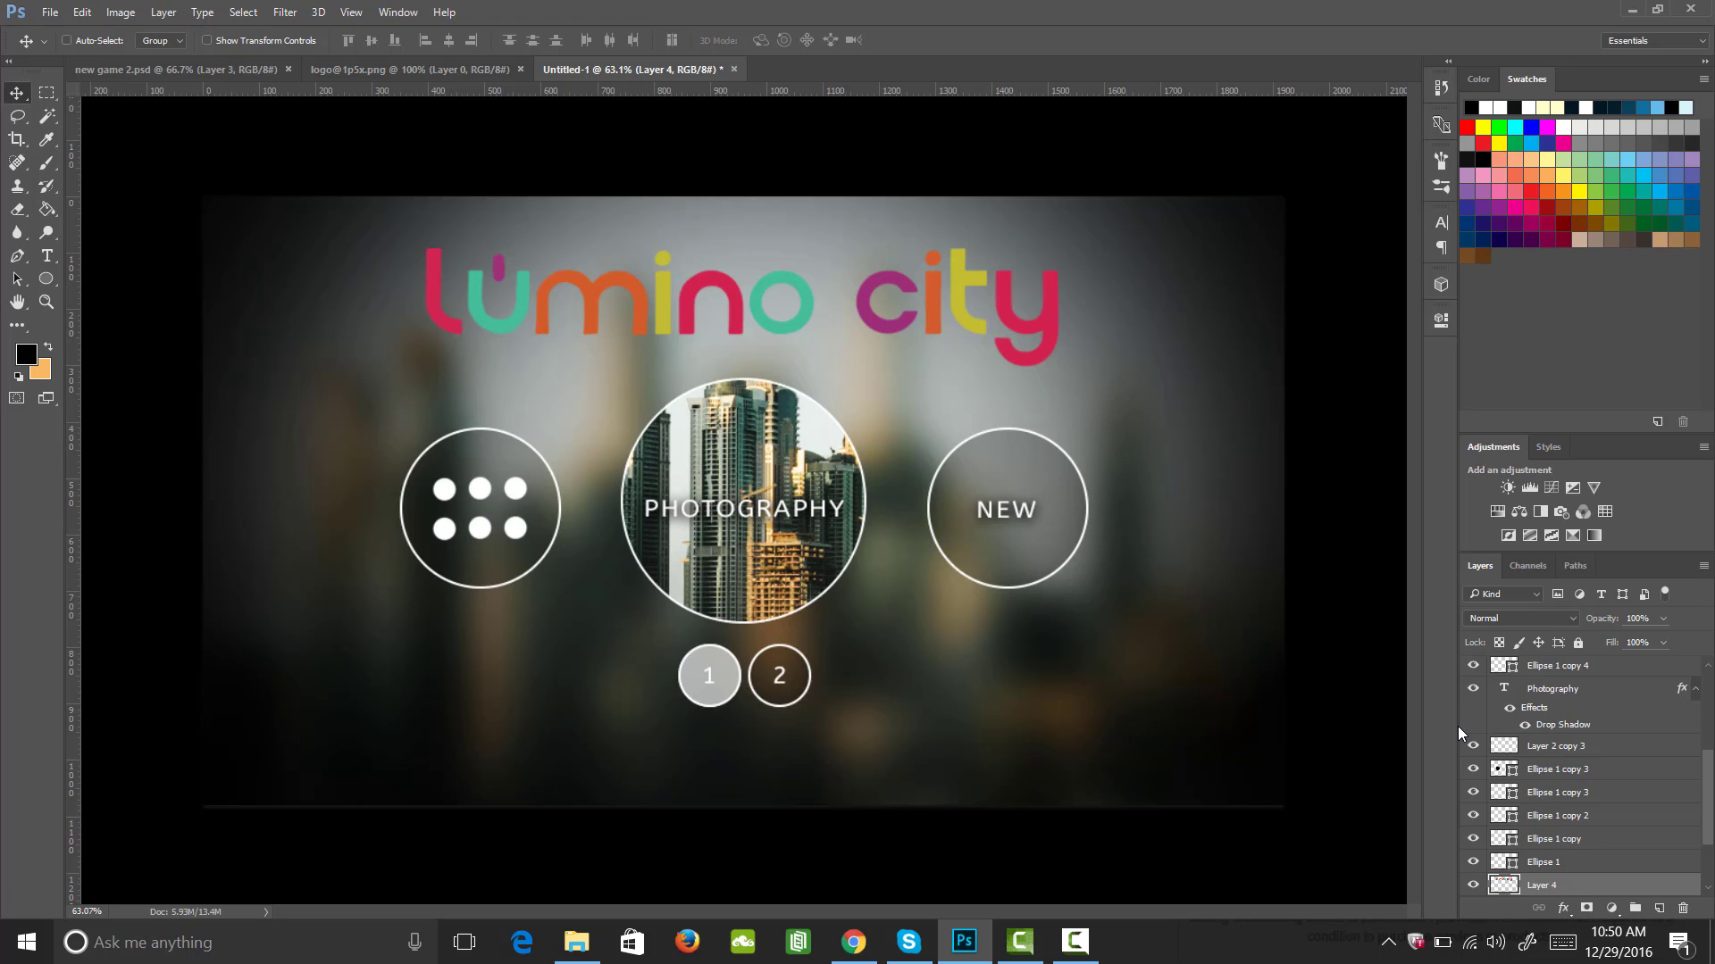
# - Add a faint black drop shadow to the logo at a 90° angle, with distance 4 px, spread 6% and size 7 px
pyautogui.click(1563, 907)
pyautogui.click(1571, 904)
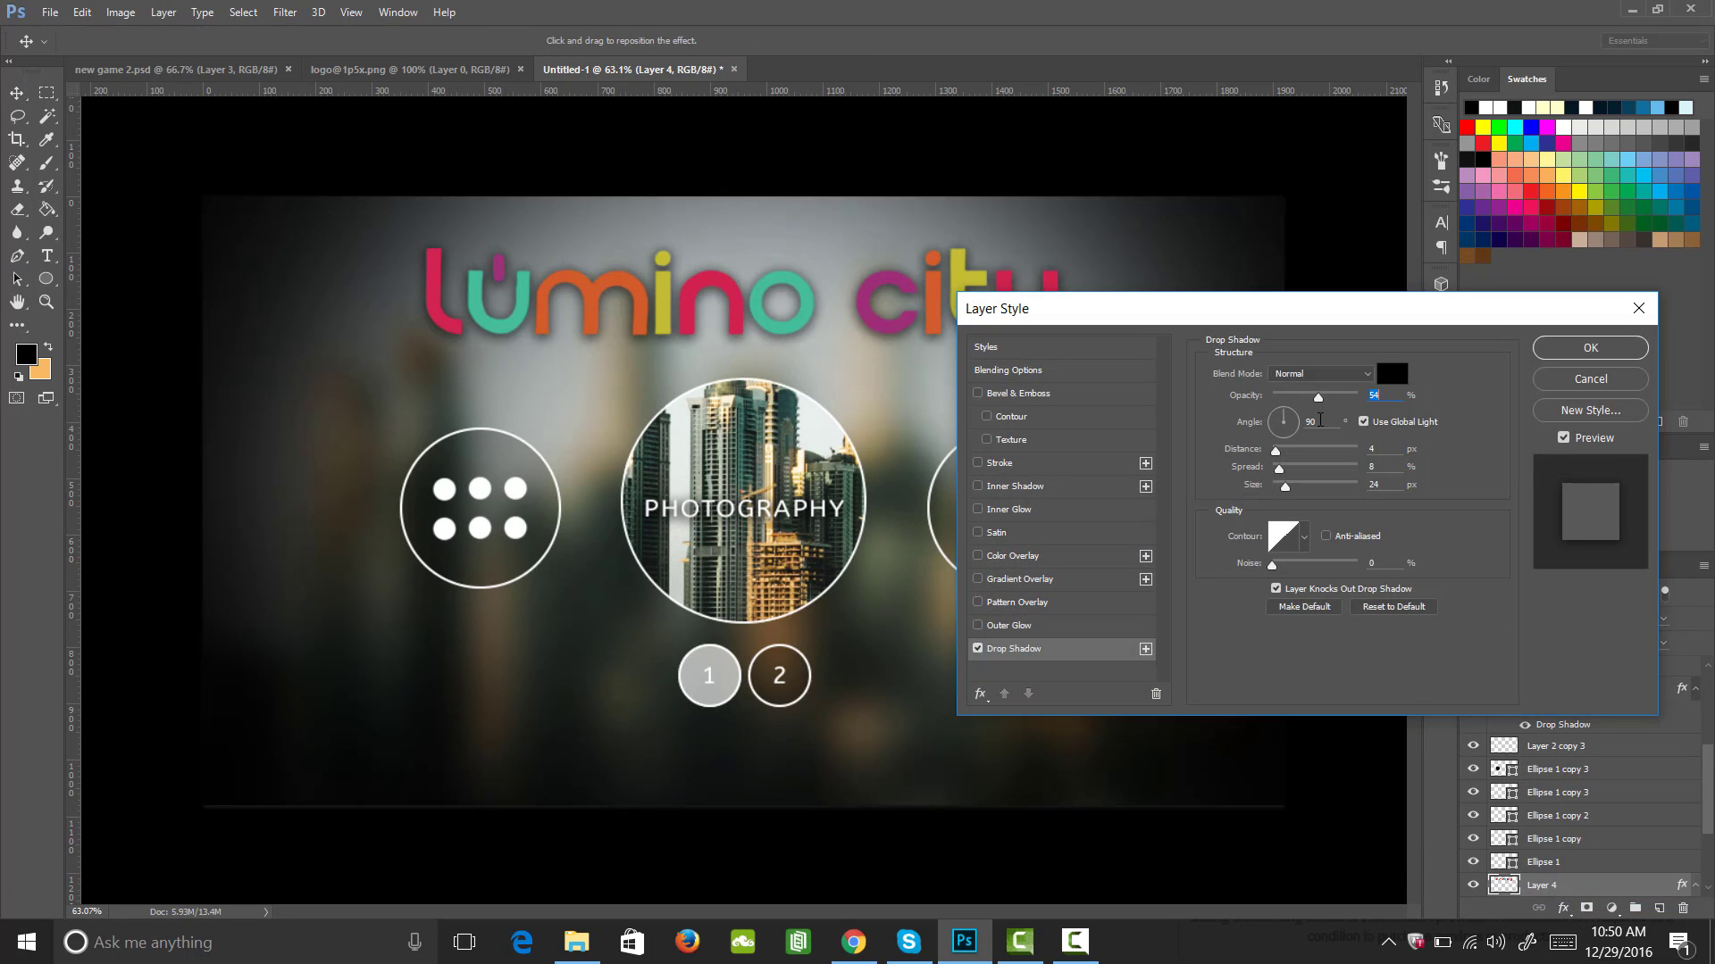
pyautogui.moveTo(1318, 398); pyautogui.dragTo(1295, 400)
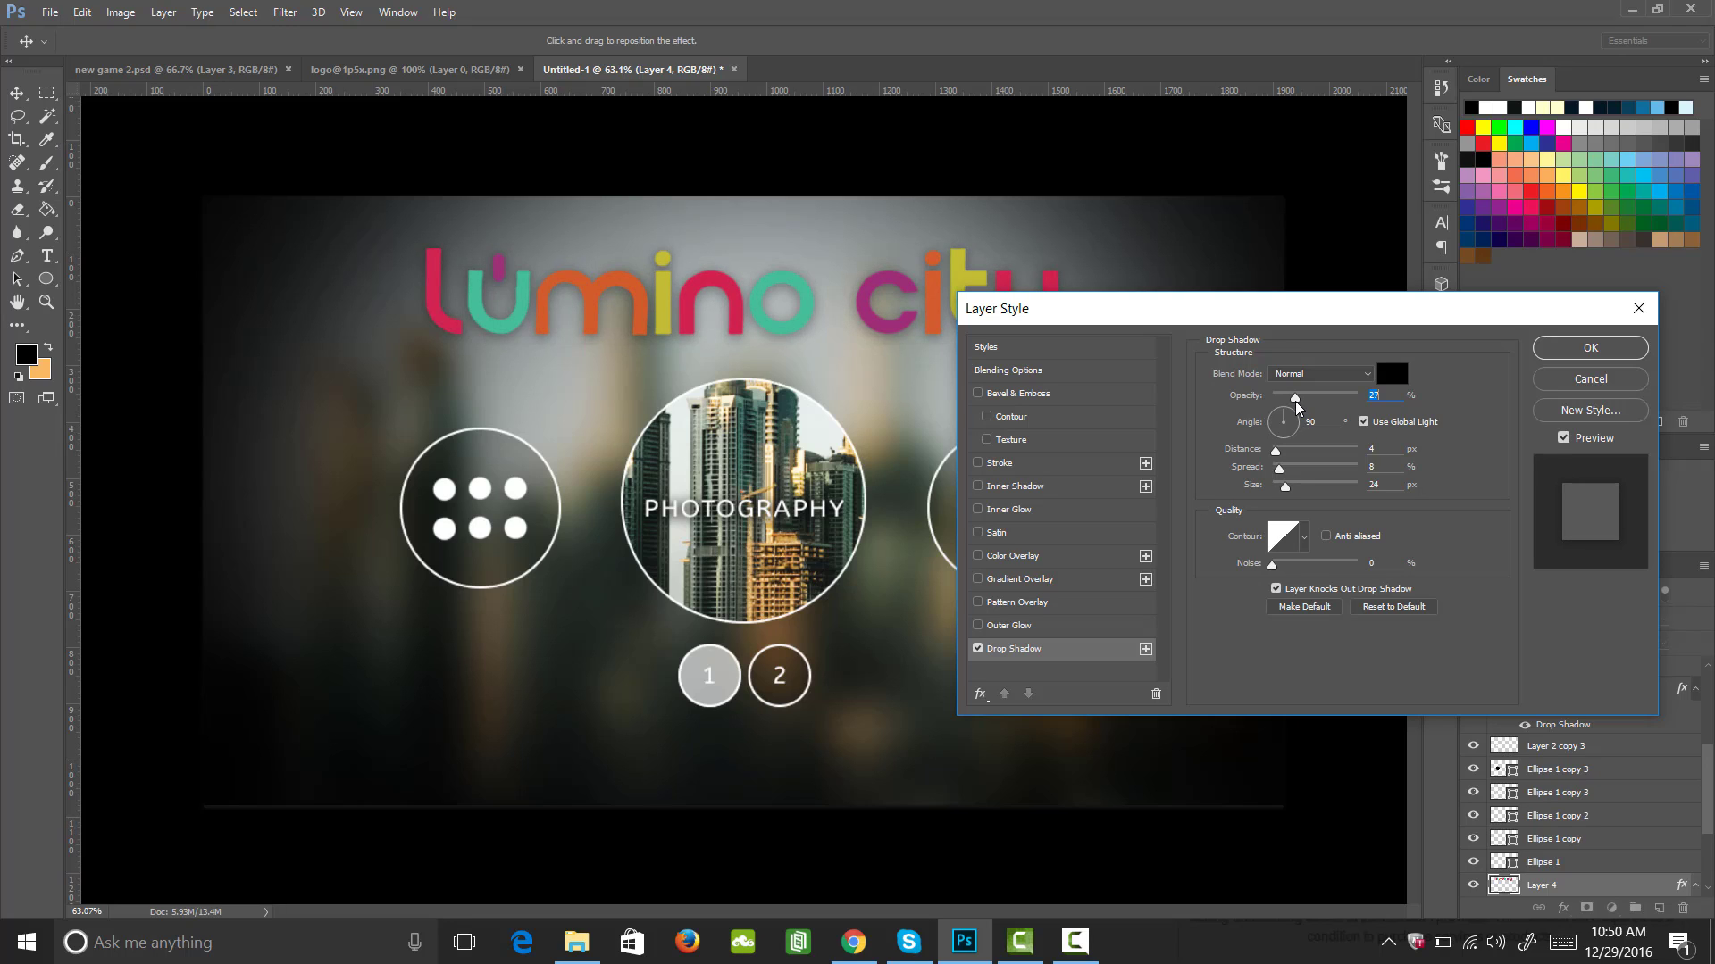
pyautogui.moveTo(1280, 474); pyautogui.dragTo(1280, 491)
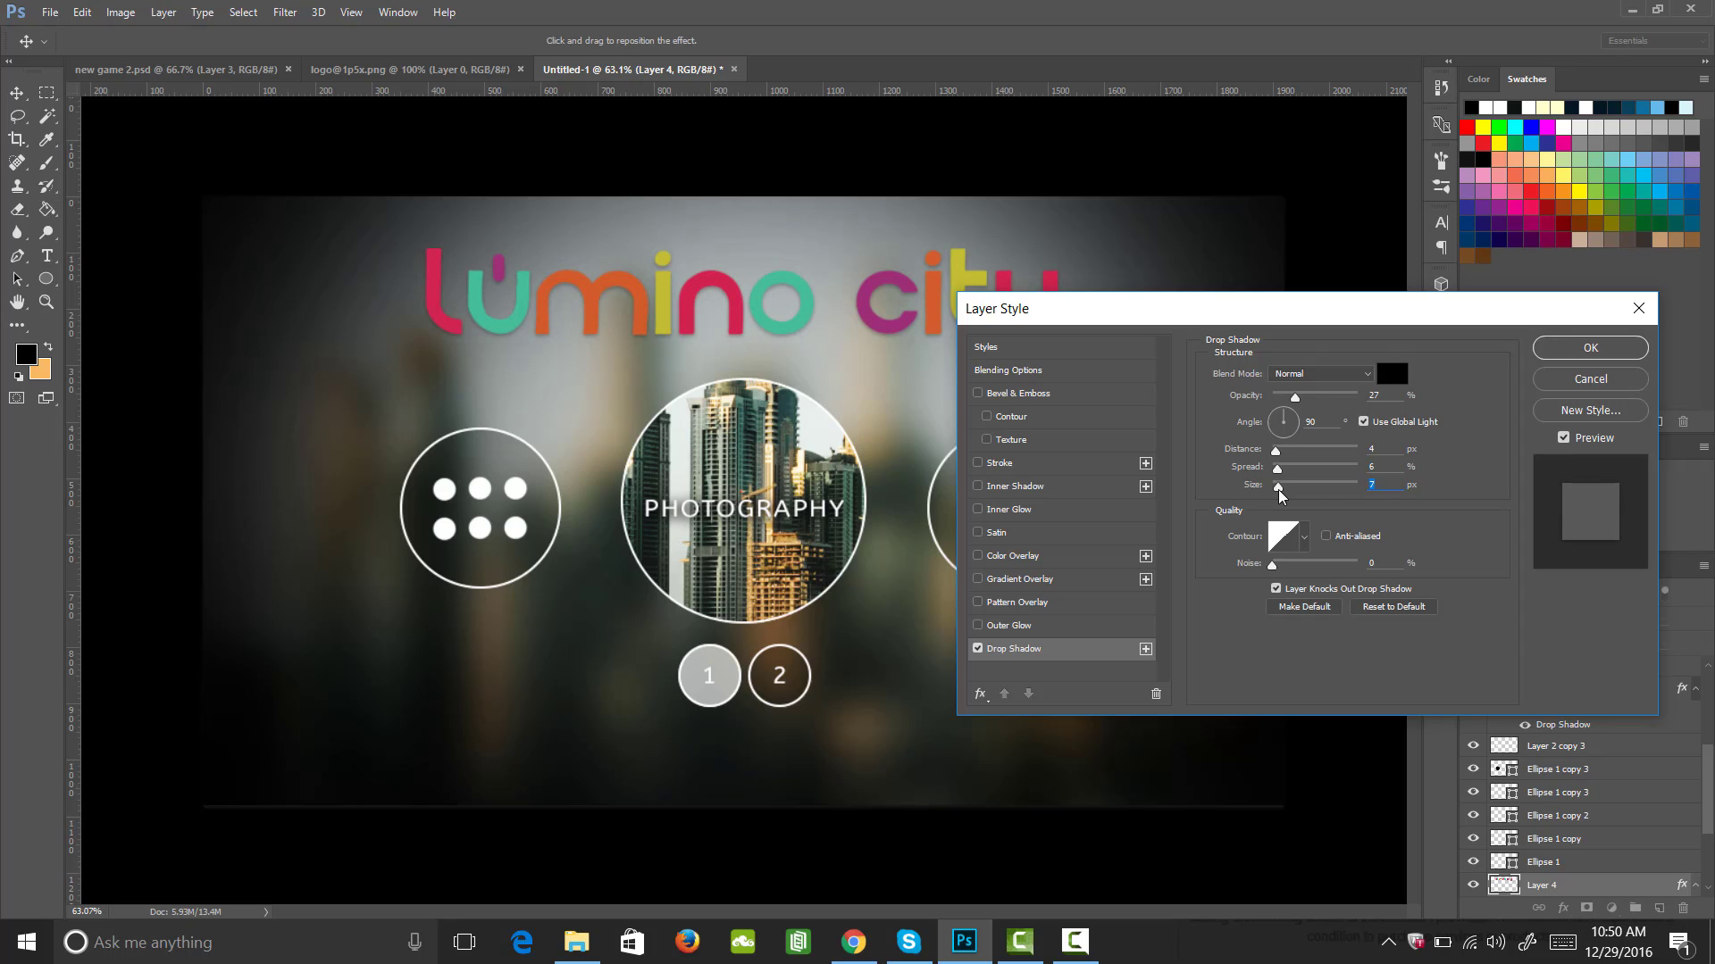
pyautogui.moveTo(1295, 397); pyautogui.dragTo(1301, 401)
pyautogui.click(1587, 348)
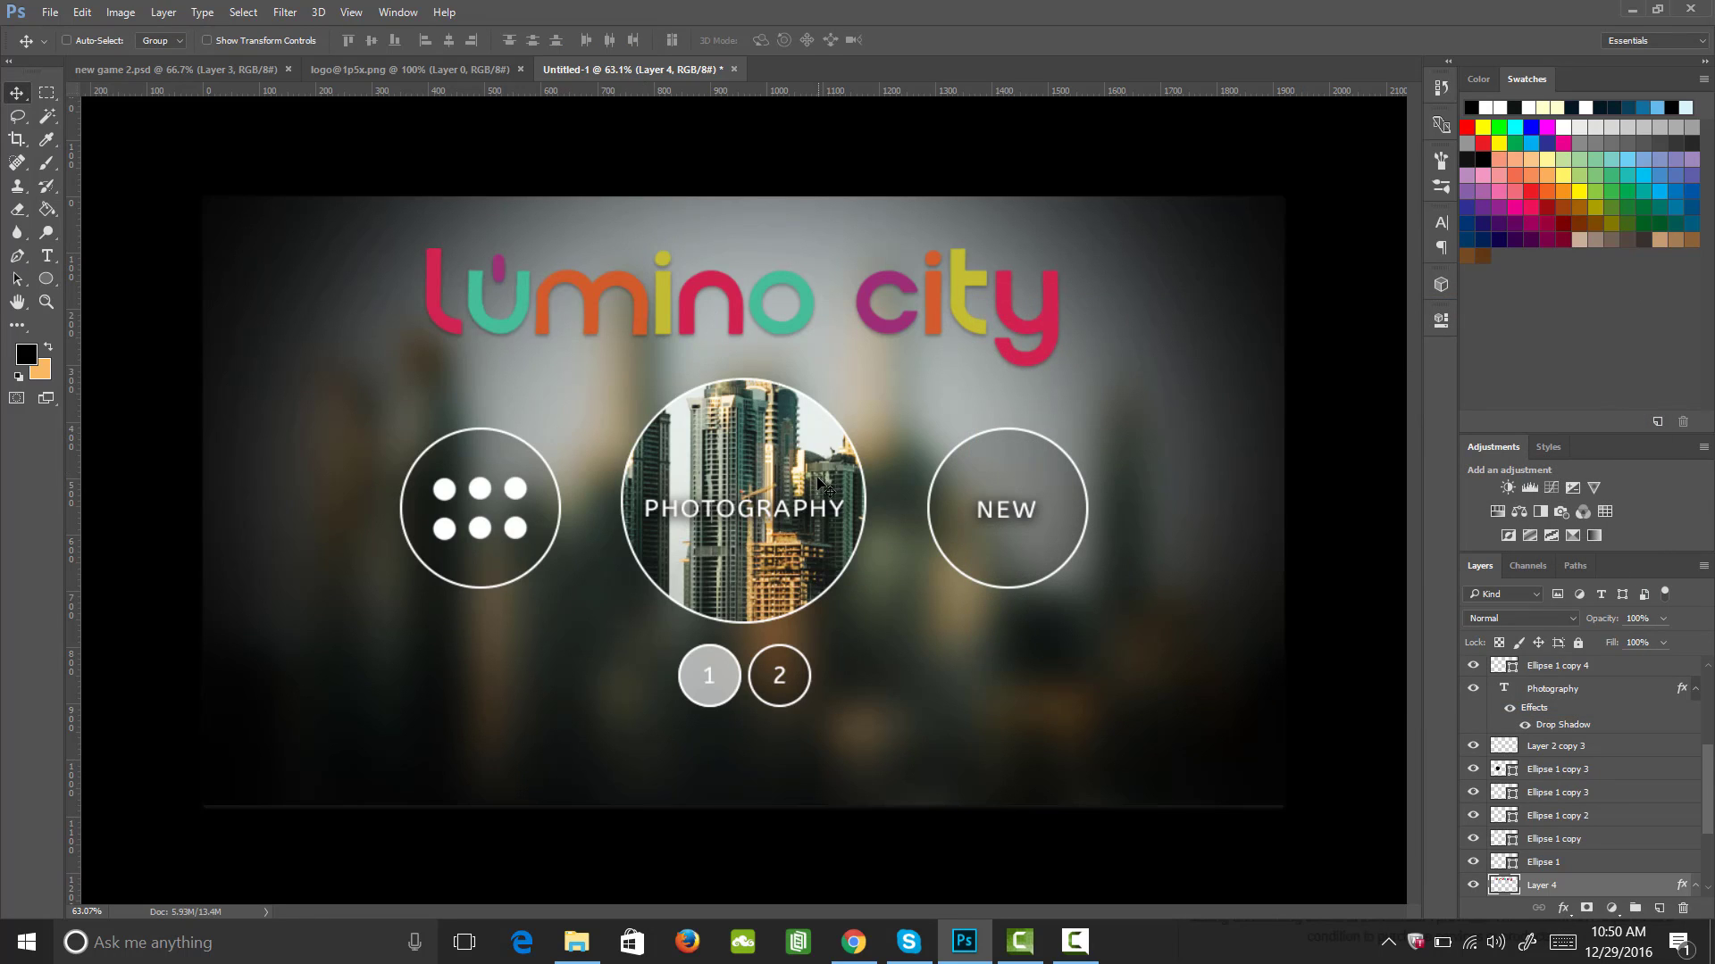
pyautogui.press('z')
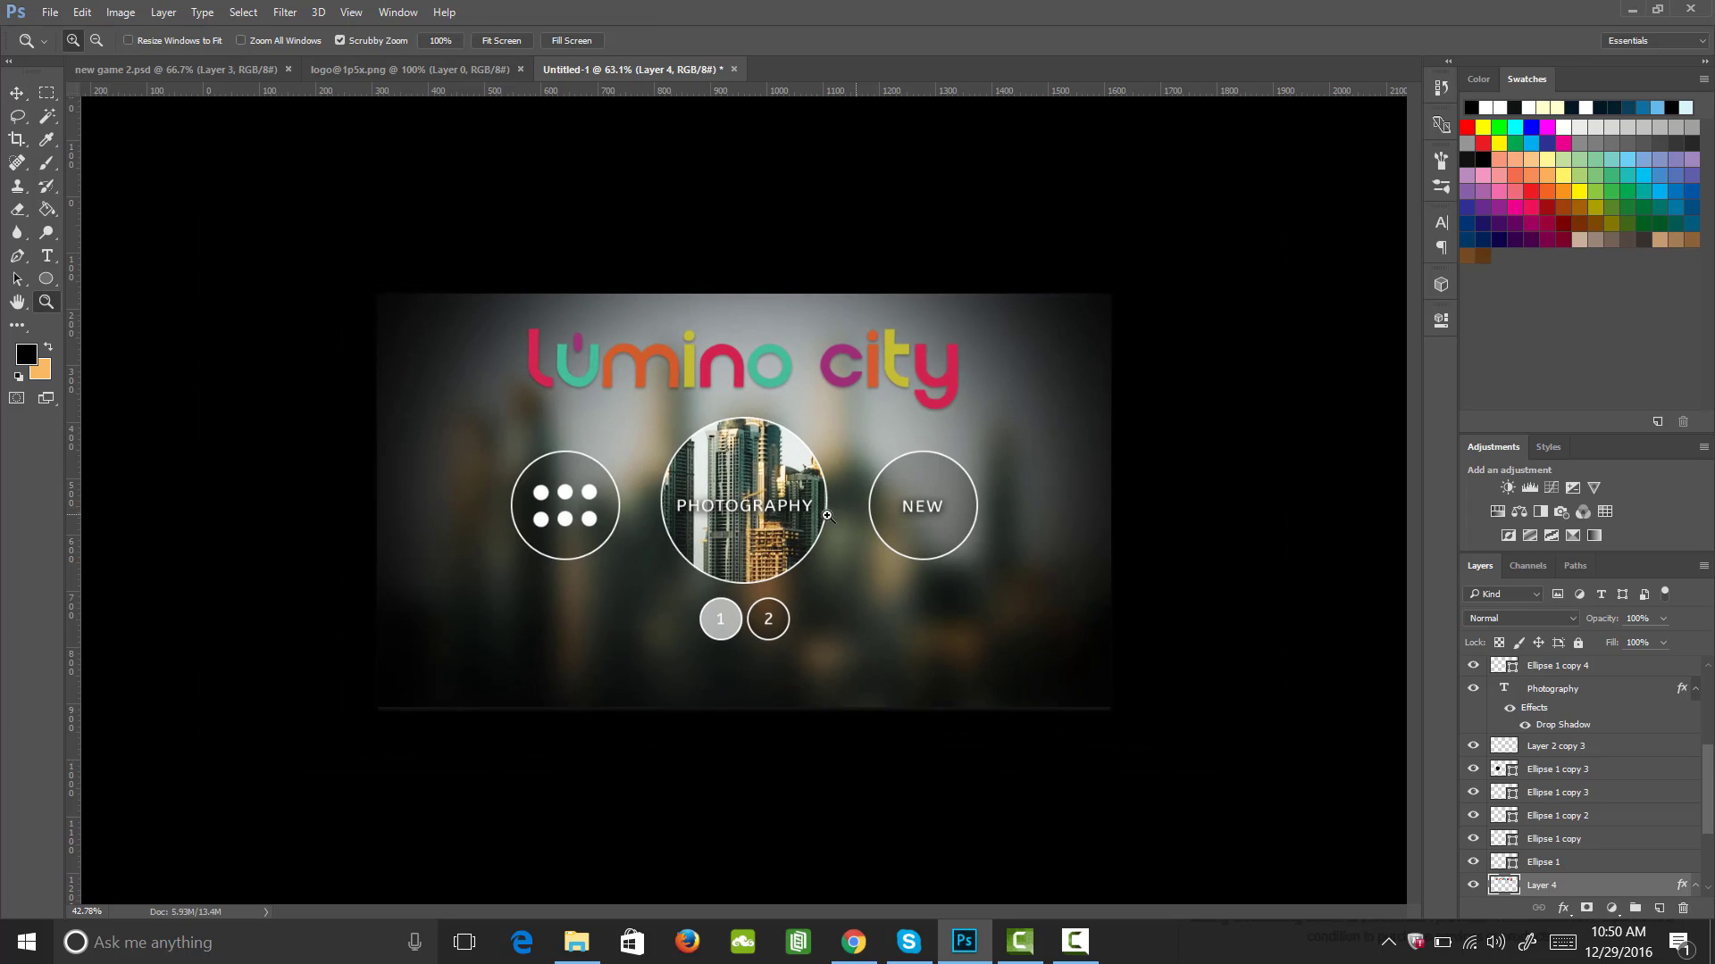
pyautogui.moveTo(554, 760); pyautogui.dragTo(586, 760)
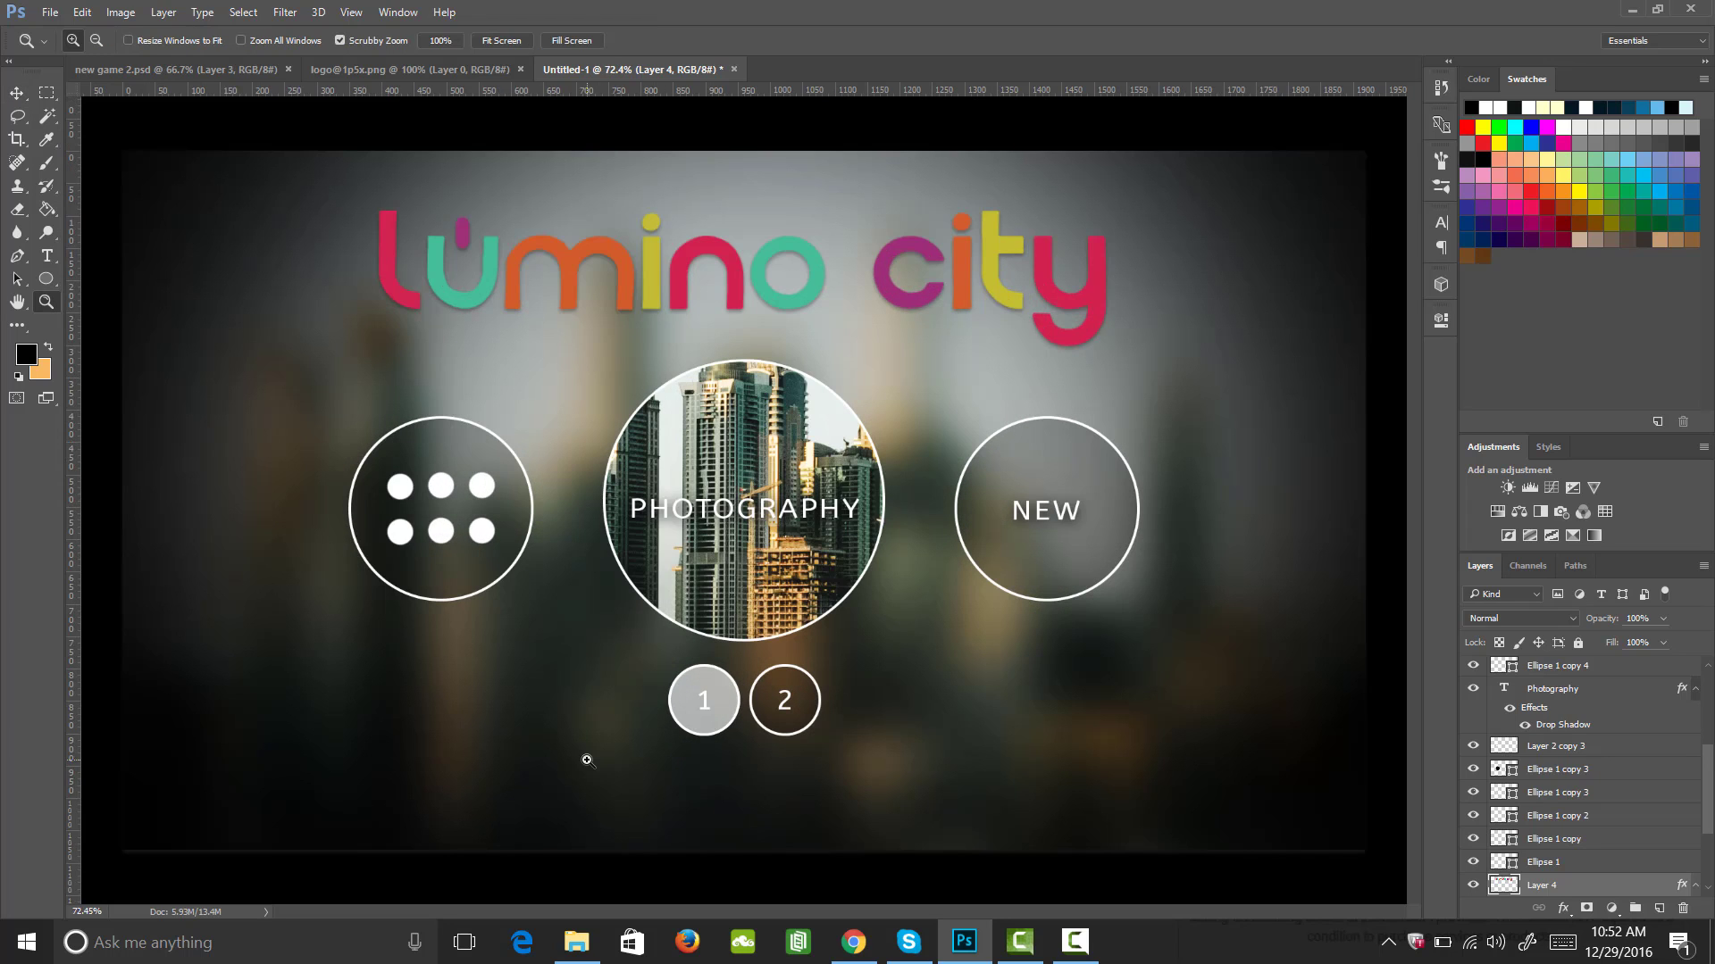